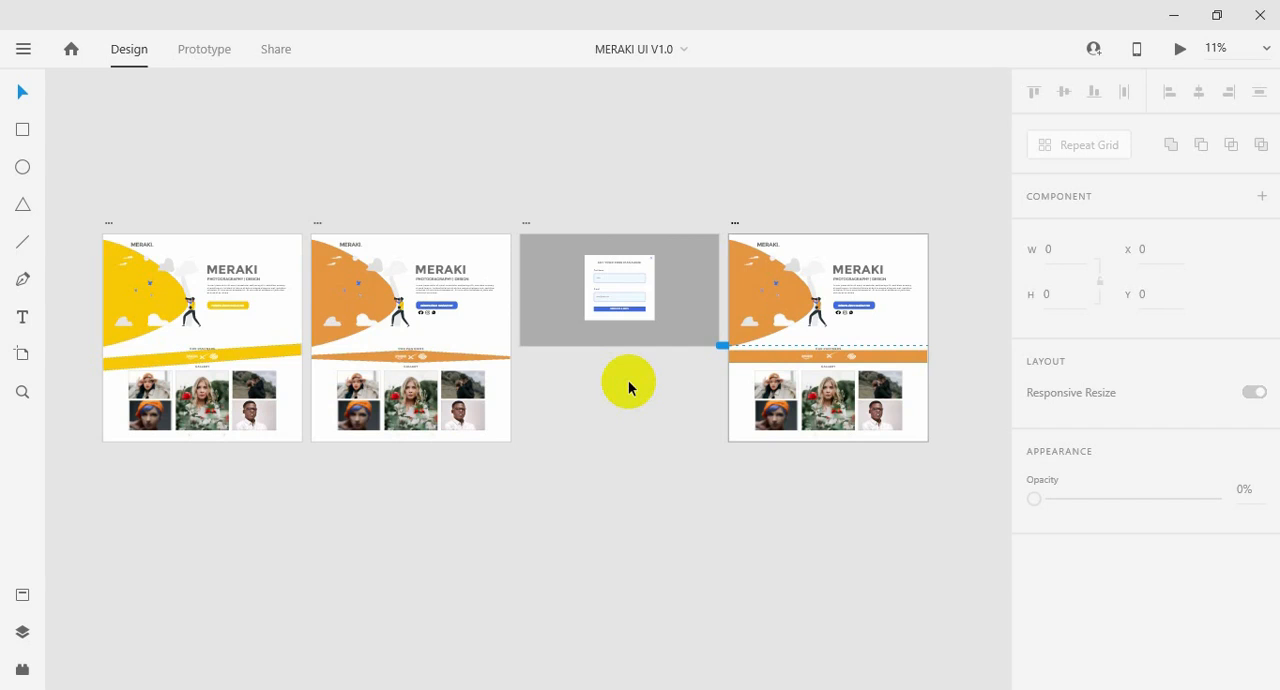
Examine the orange landing page artboard in the MERAKI UI design and the finished page in the browser, from its header to the gallery.
click(749, 306)
click(850, 385)
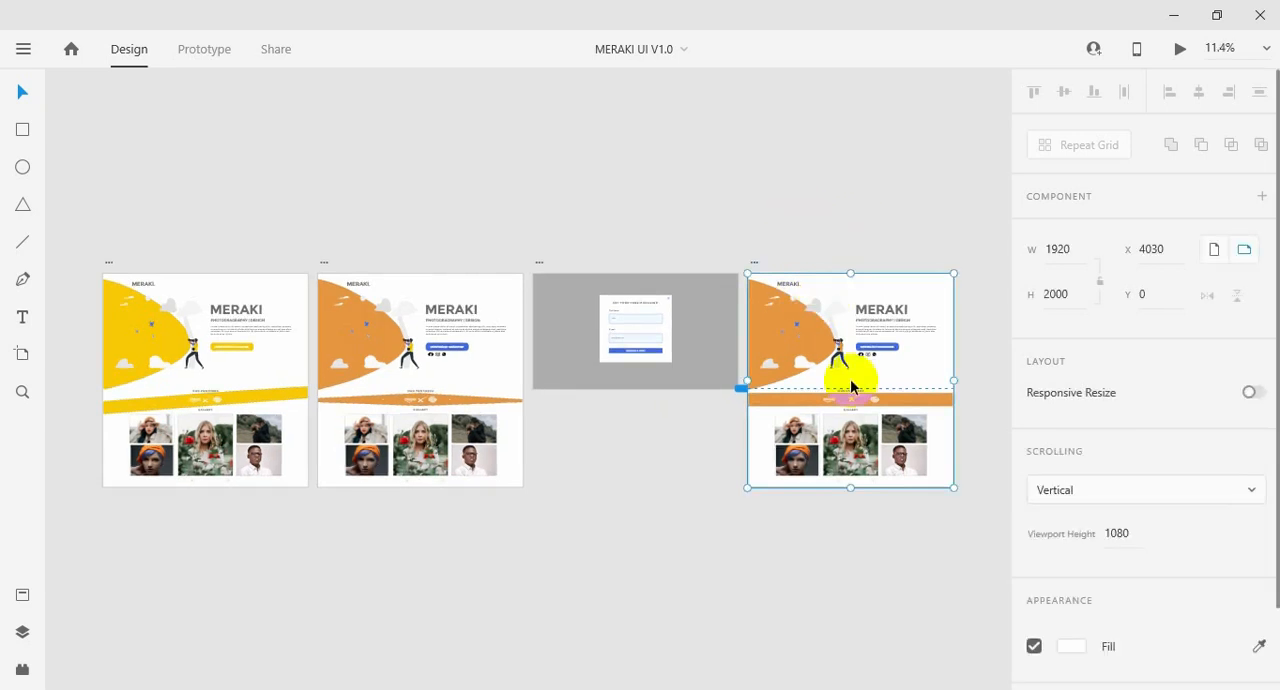
key(ctrl+3)
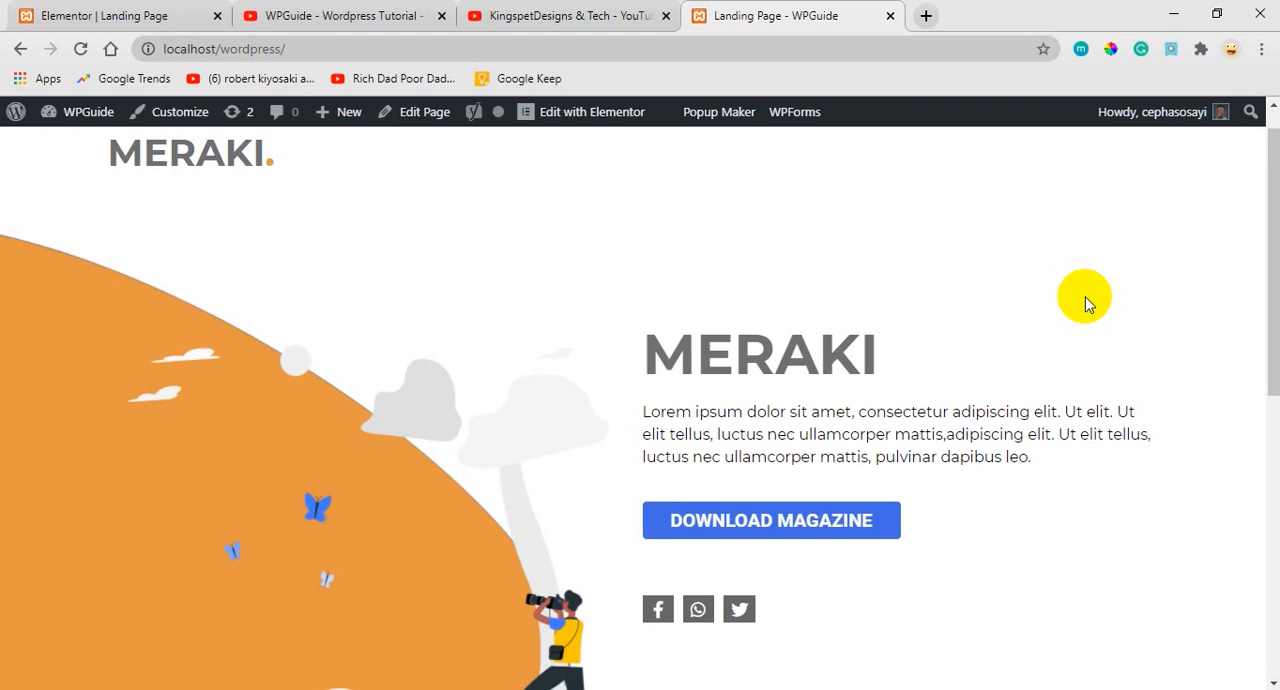
scroll(1085, 296, down, 1)
scroll(1085, 296, up, 1)
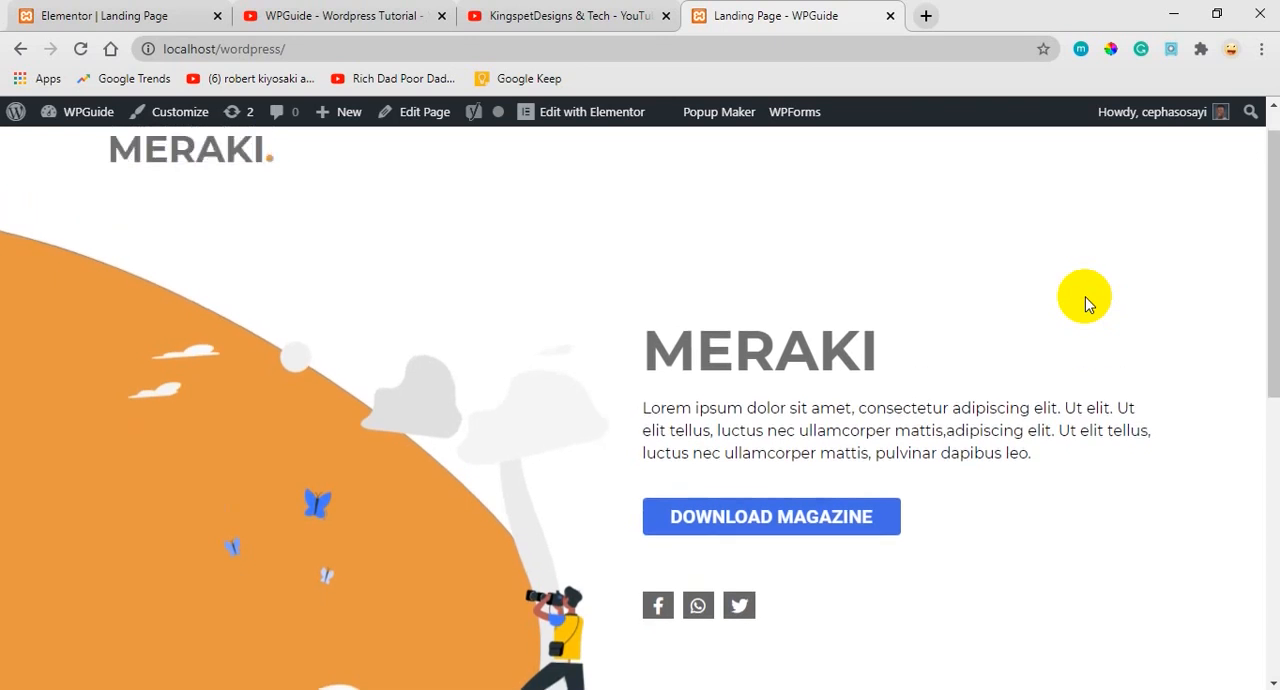
scroll(1088, 303, up, 1)
scroll(1088, 303, down, 1)
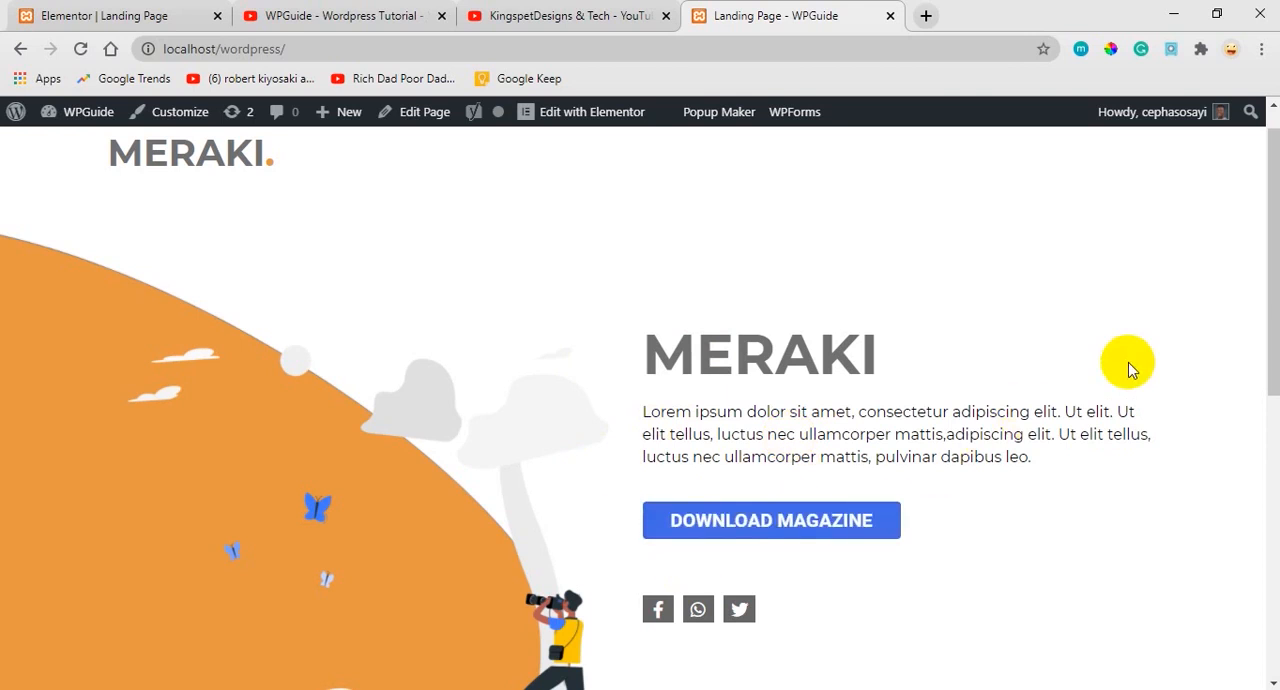
drag(1271, 264, 1218, 566)
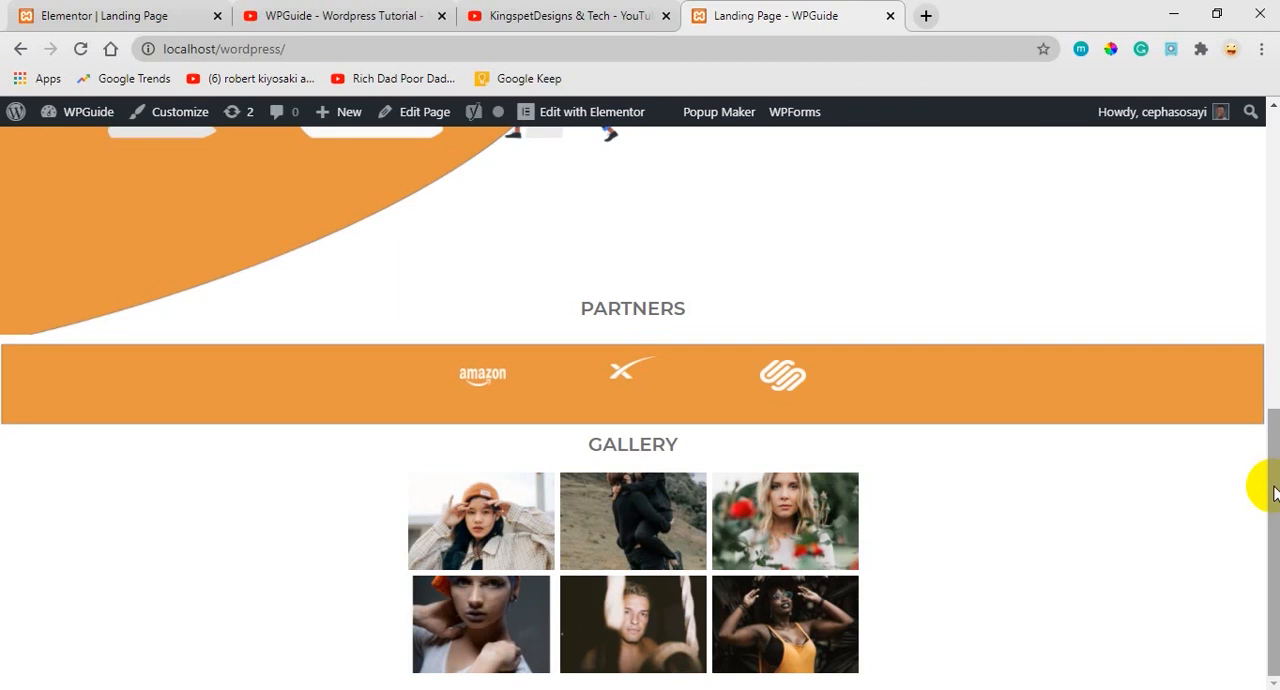
drag(1273, 490, 1273, 230)
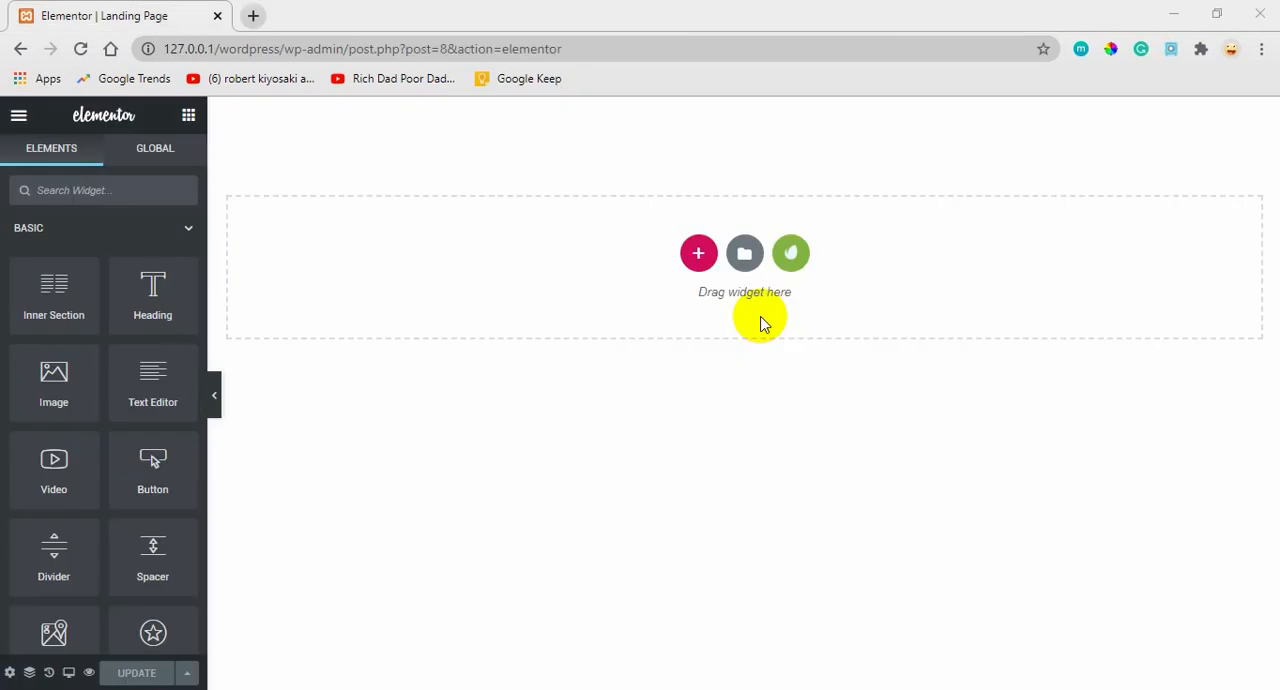
Add a single-column section to the blank Elementor page and place an Image widget in it.
click(699, 253)
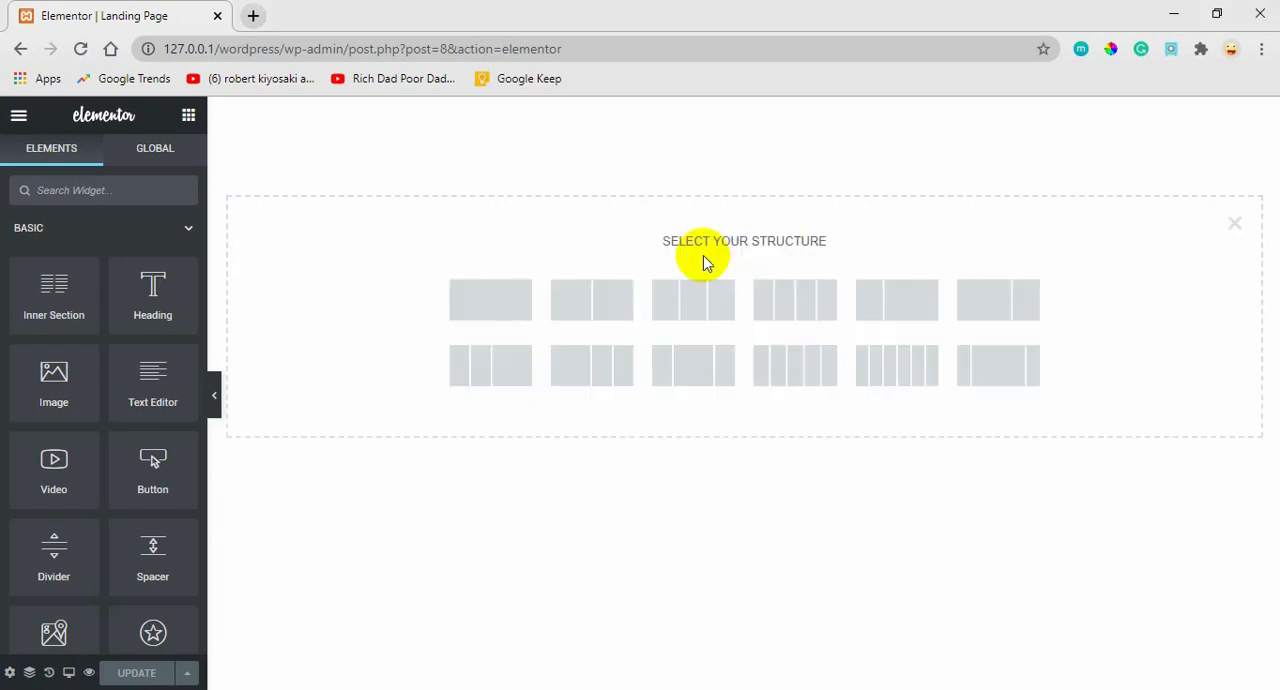
click(488, 298)
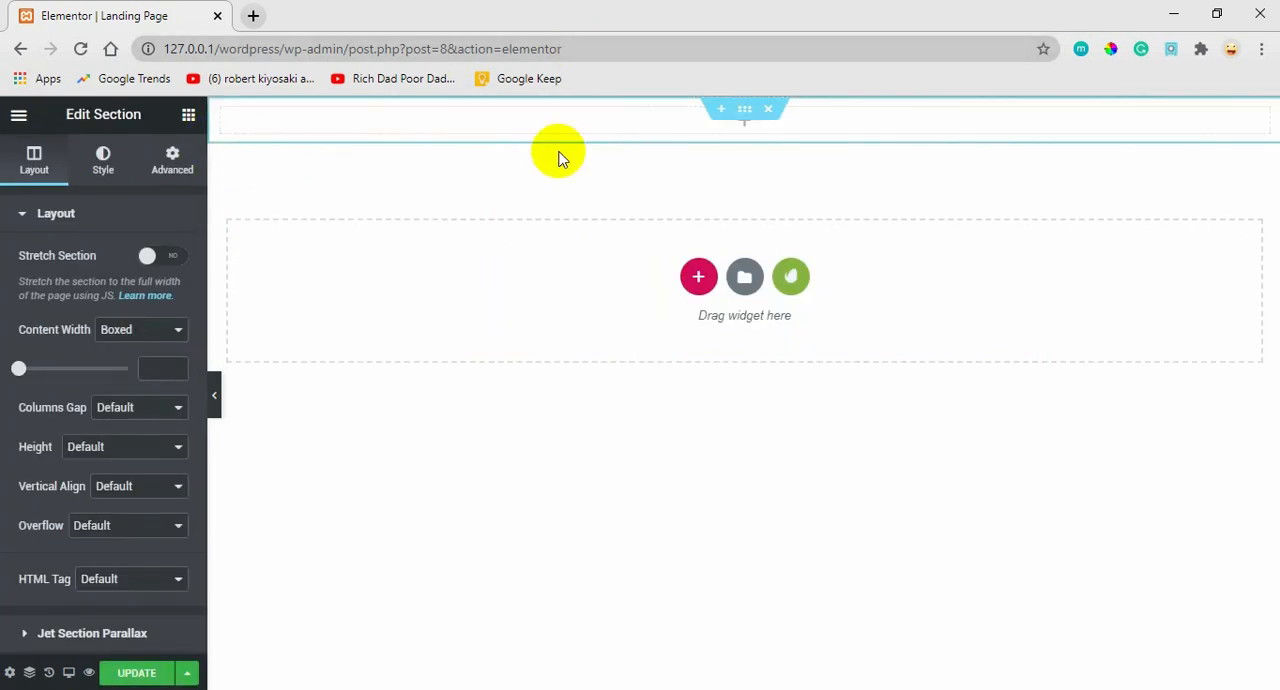
click(188, 118)
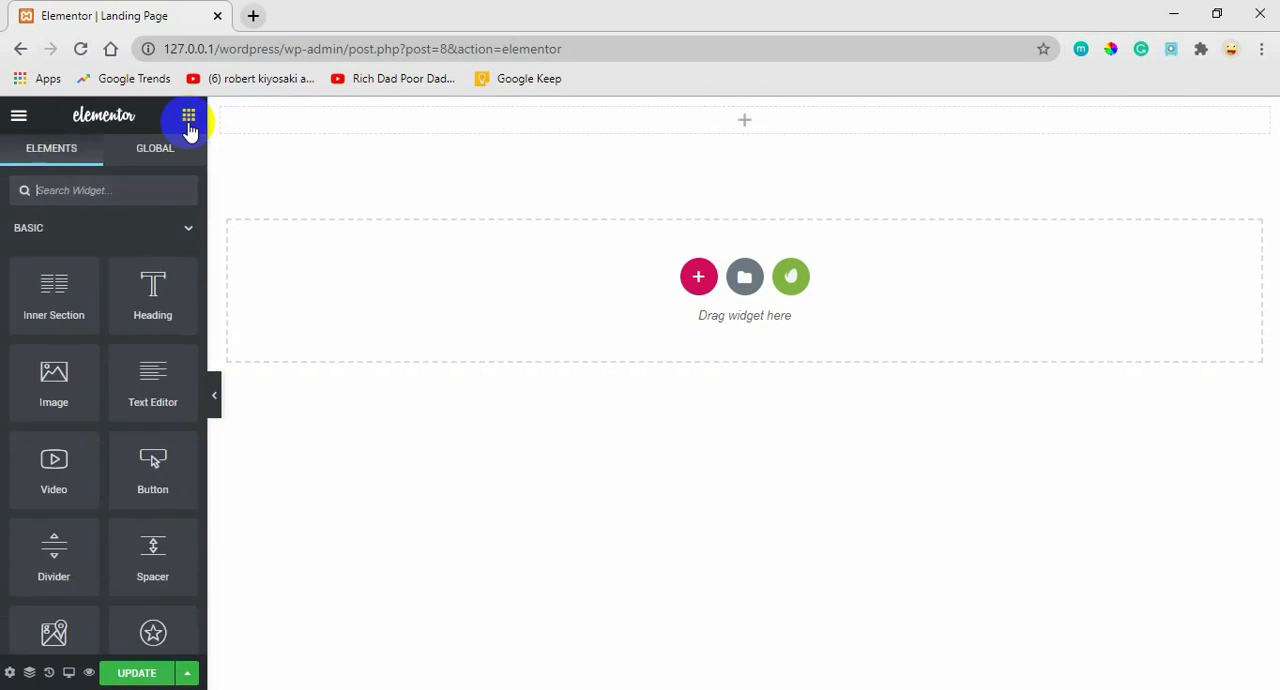
drag(55, 394, 444, 116)
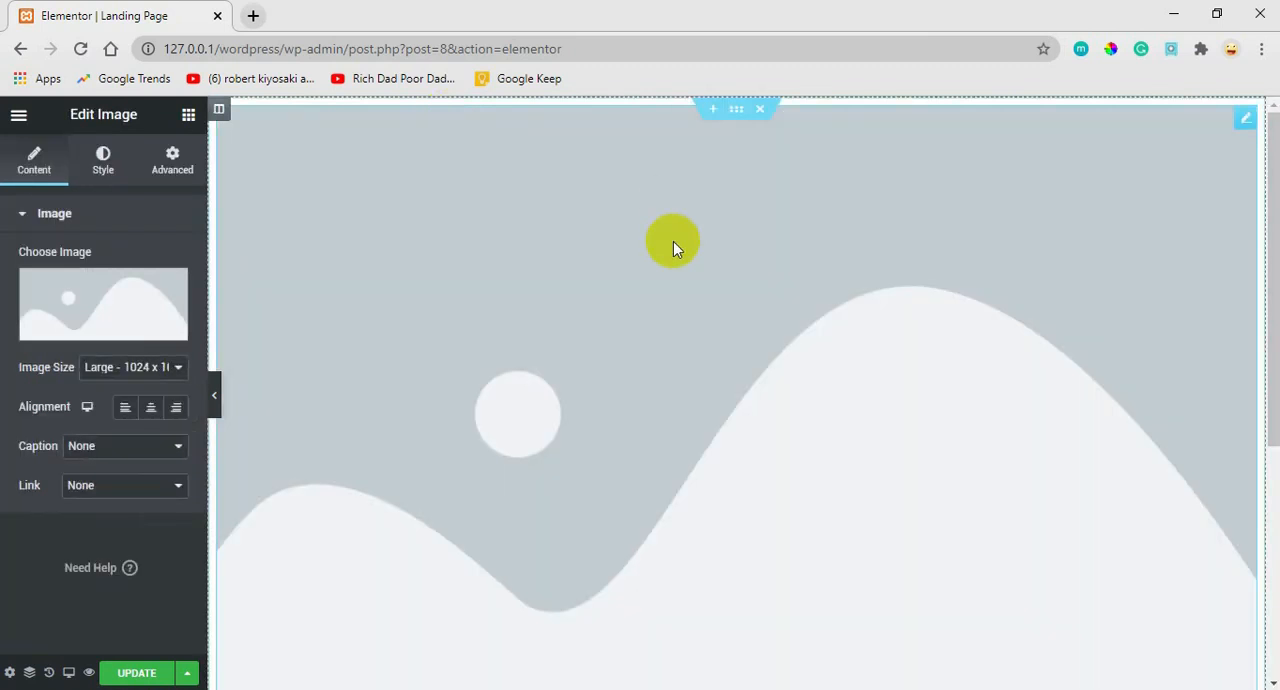
Use the MERAKI. logo from the media library as the widget's image and align it left.
mouse_move(112, 332)
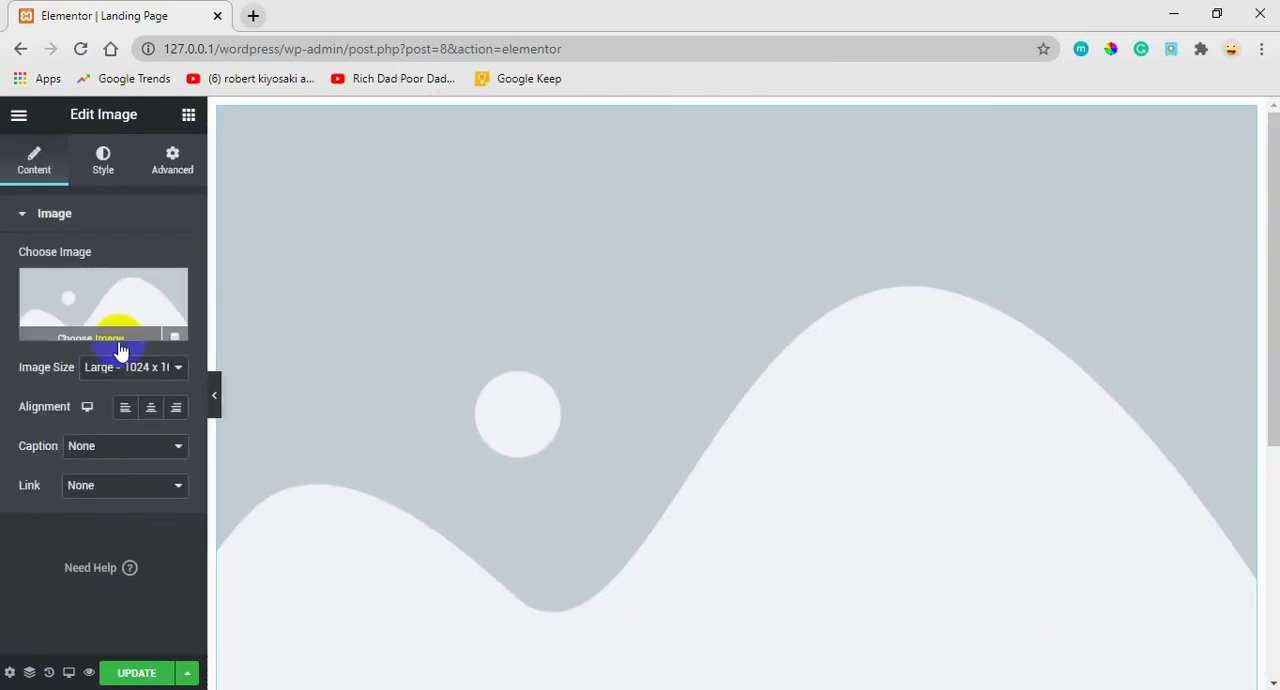
click(100, 294)
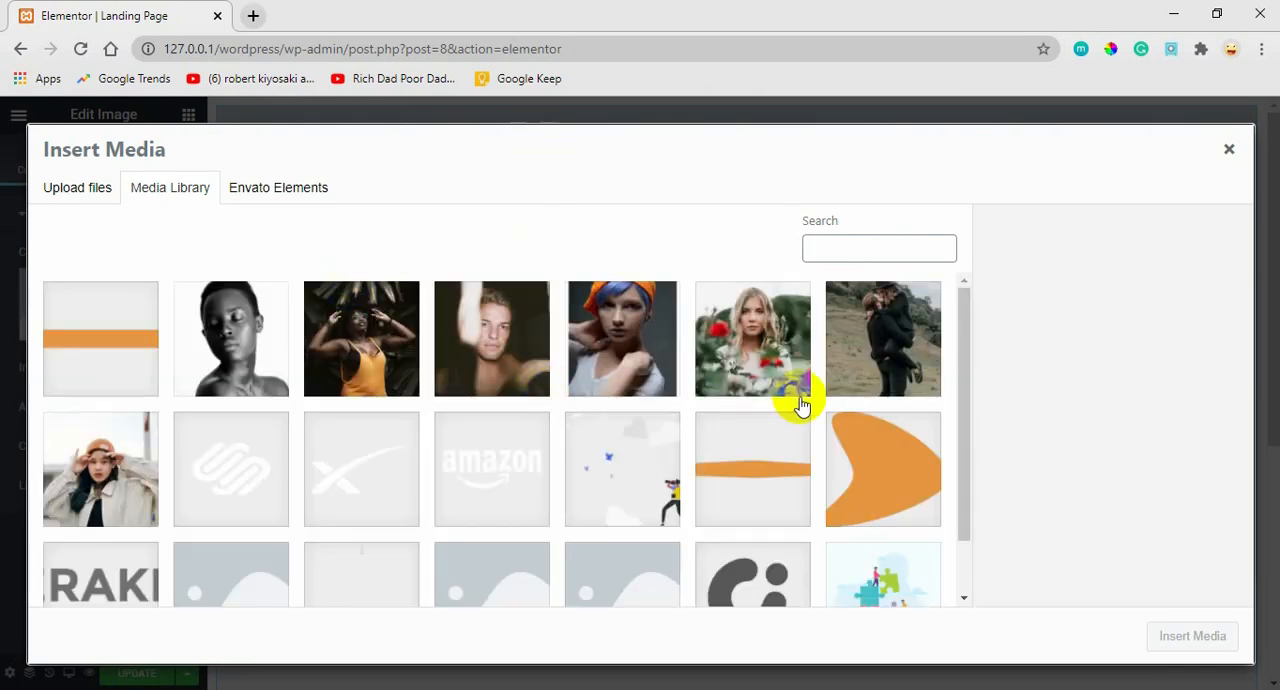
drag(966, 343, 948, 435)
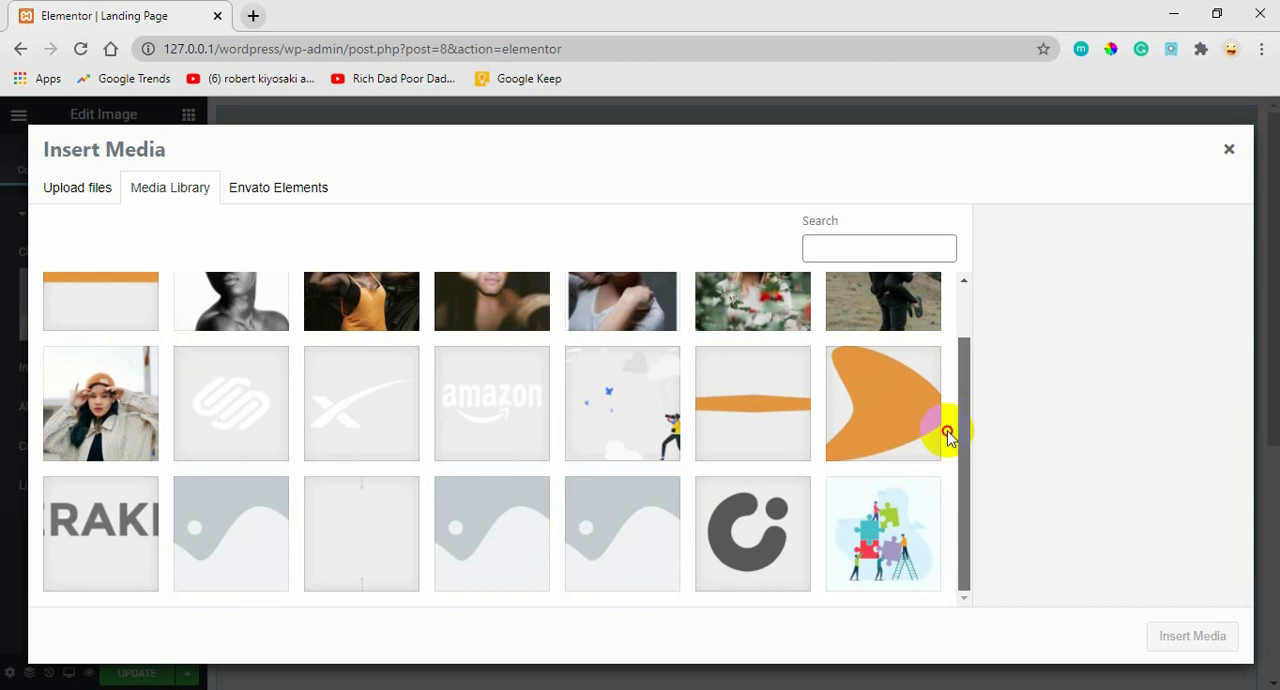
click(60, 545)
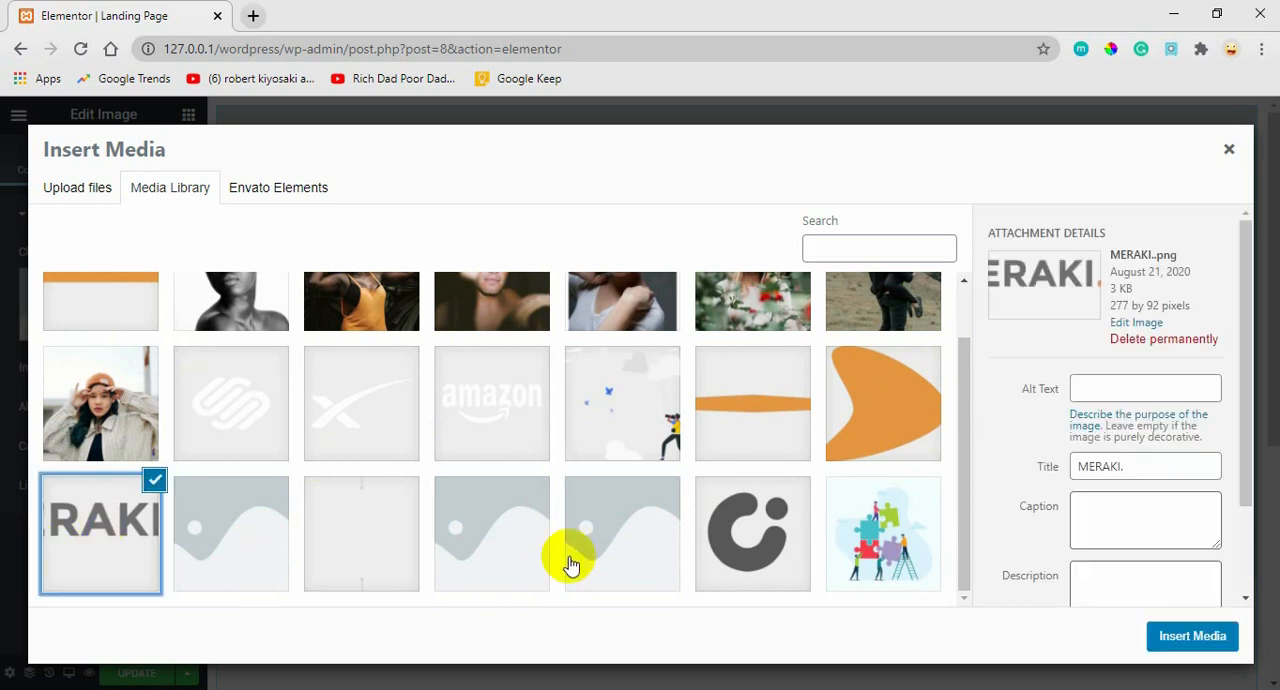
click(1197, 637)
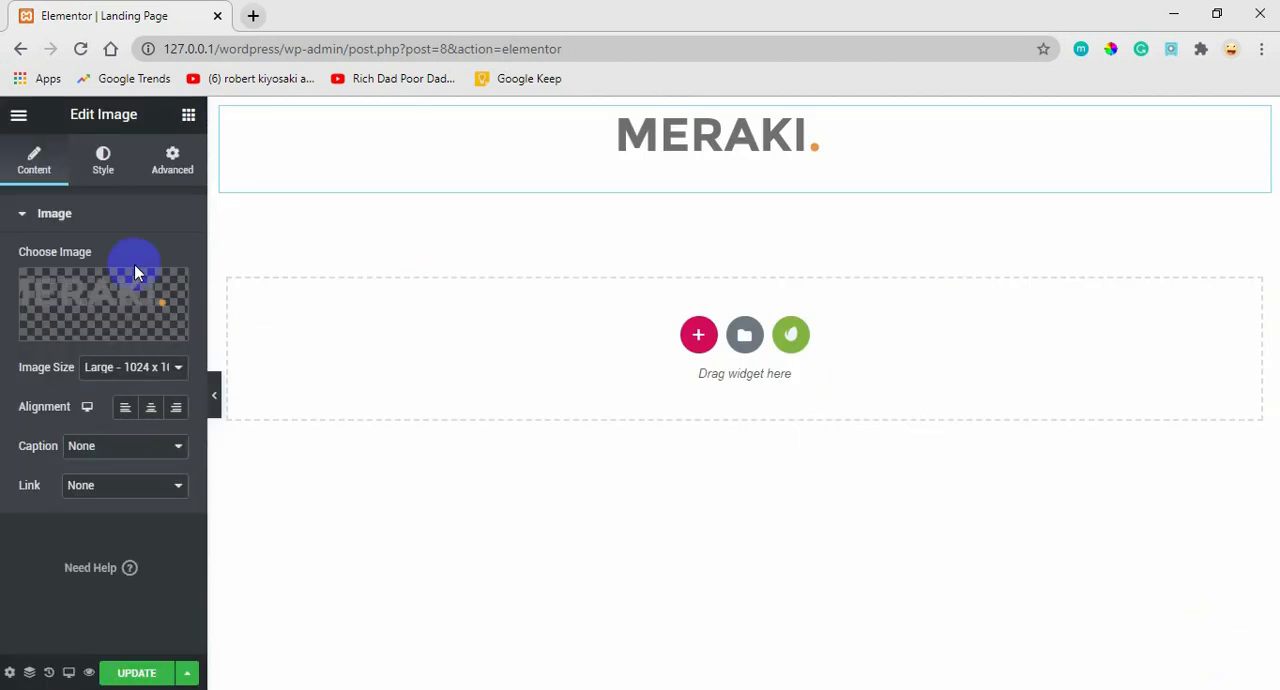
click(125, 408)
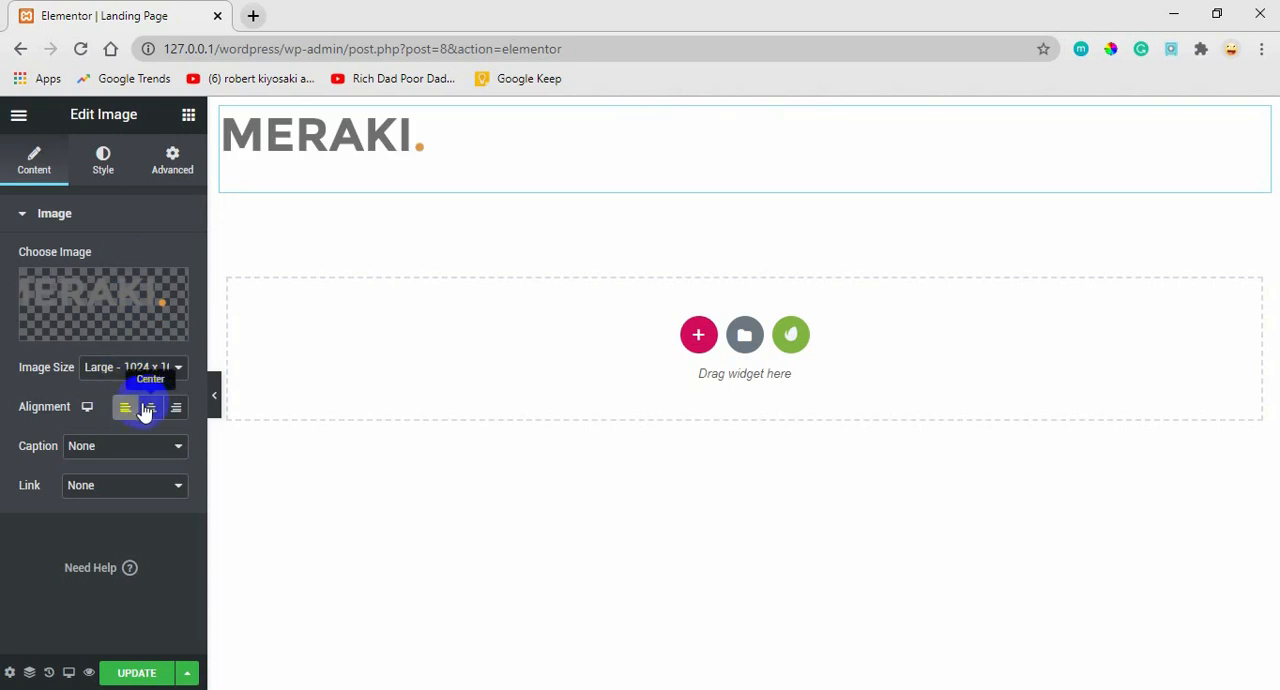
click(129, 413)
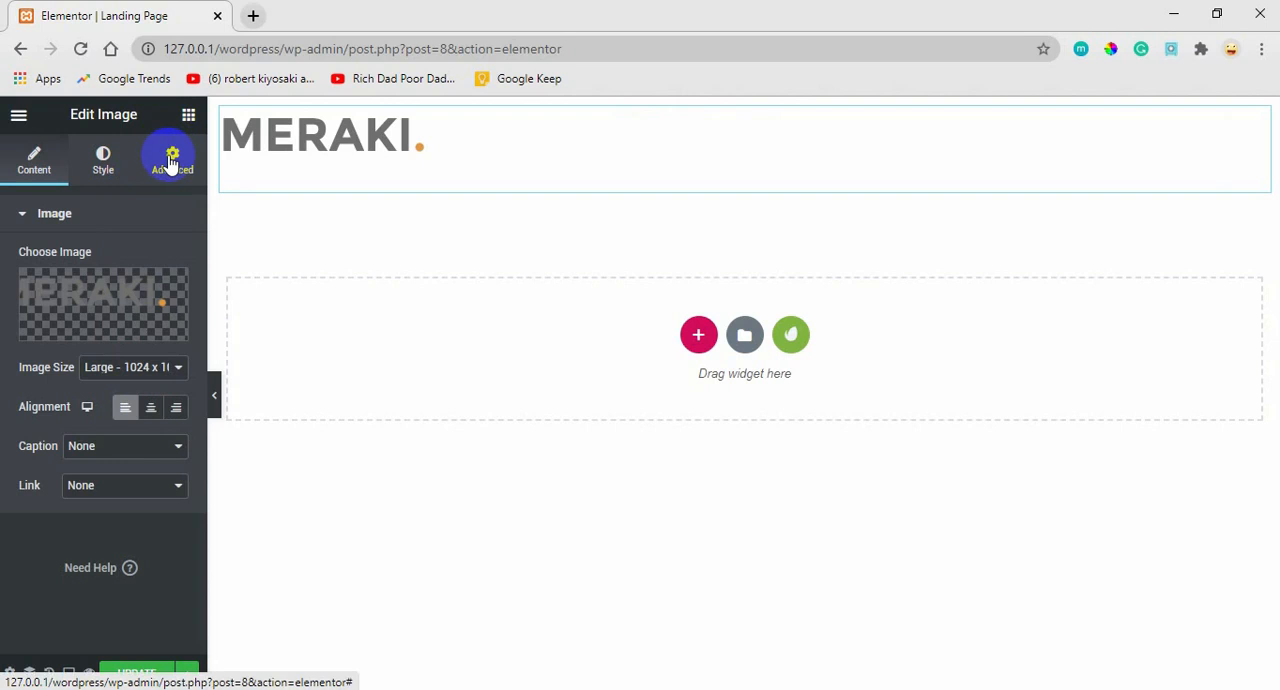
Check the logo in the Adobe XD mockup, and back in Elementor set the logo image's width to 12%.
mouse_move(710, 689)
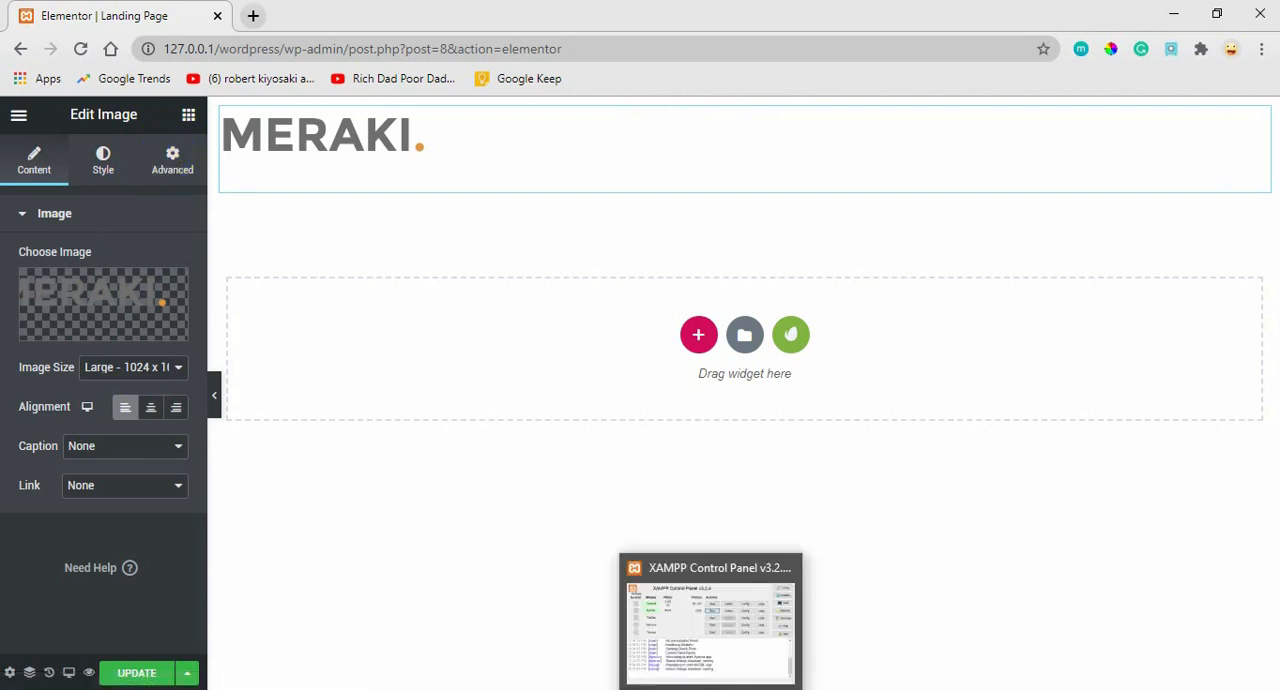
click(745, 688)
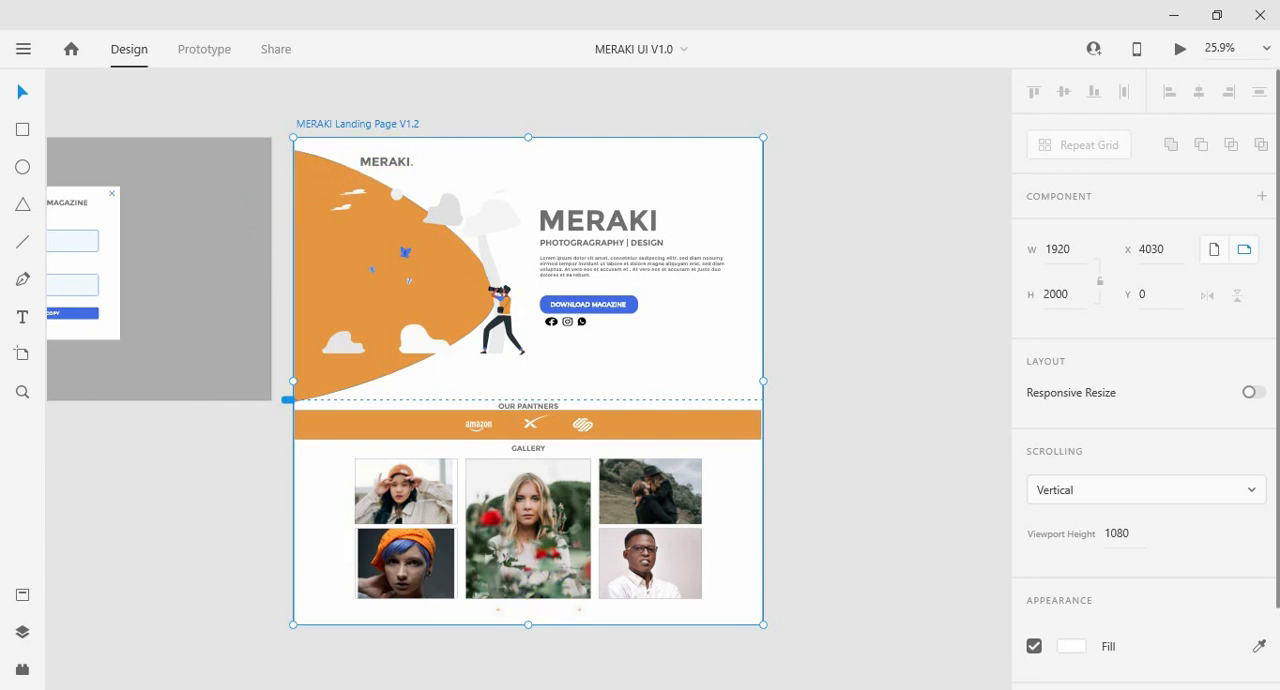
mouse_move(250, 688)
click(100, 650)
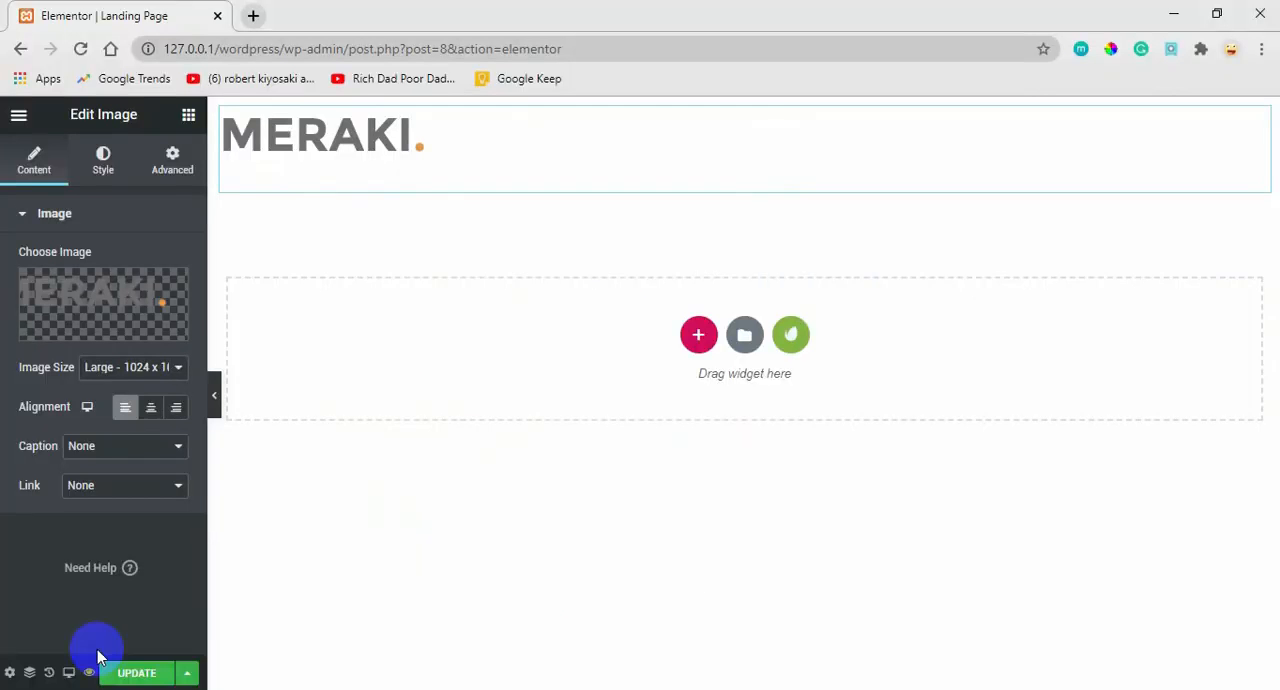
click(104, 160)
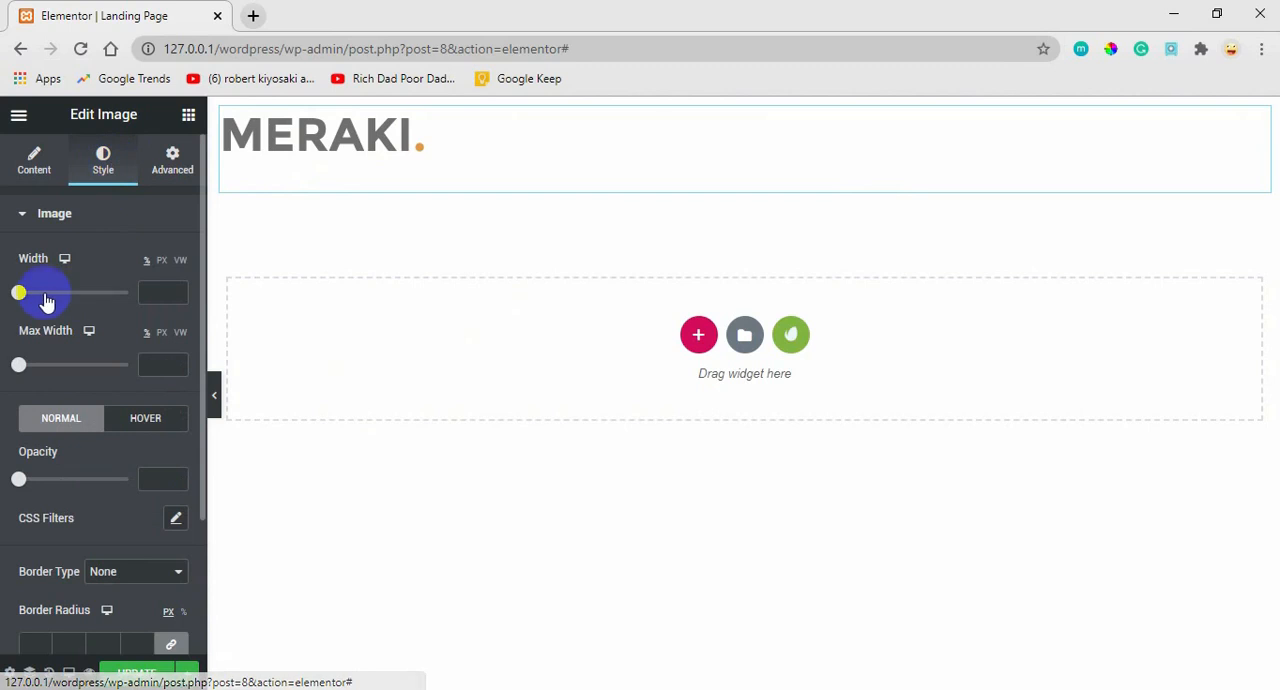
drag(19, 292, 32, 294)
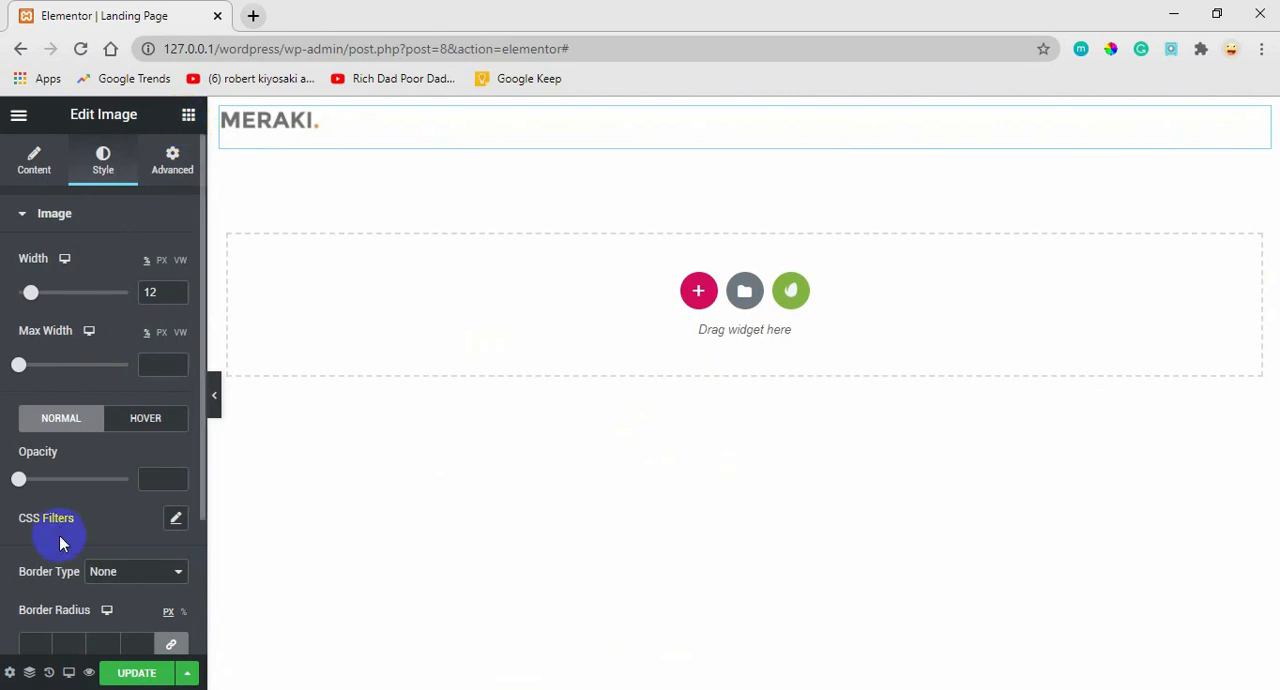
click(70, 675)
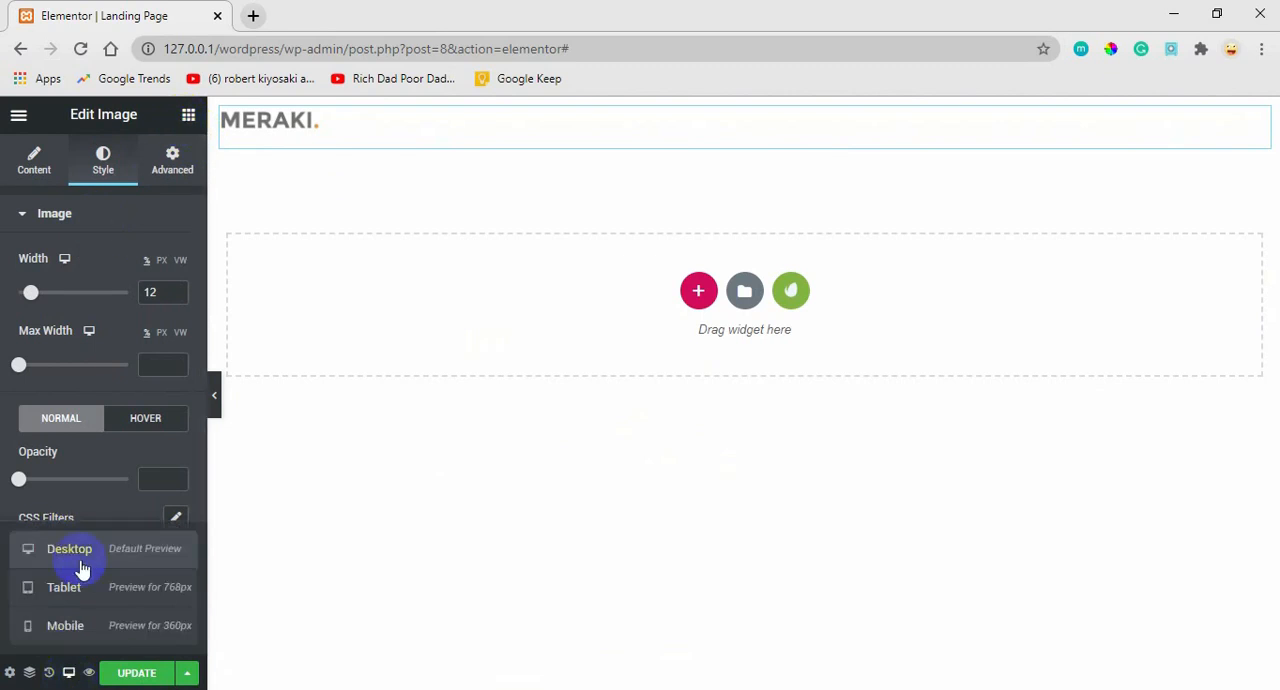
click(66, 673)
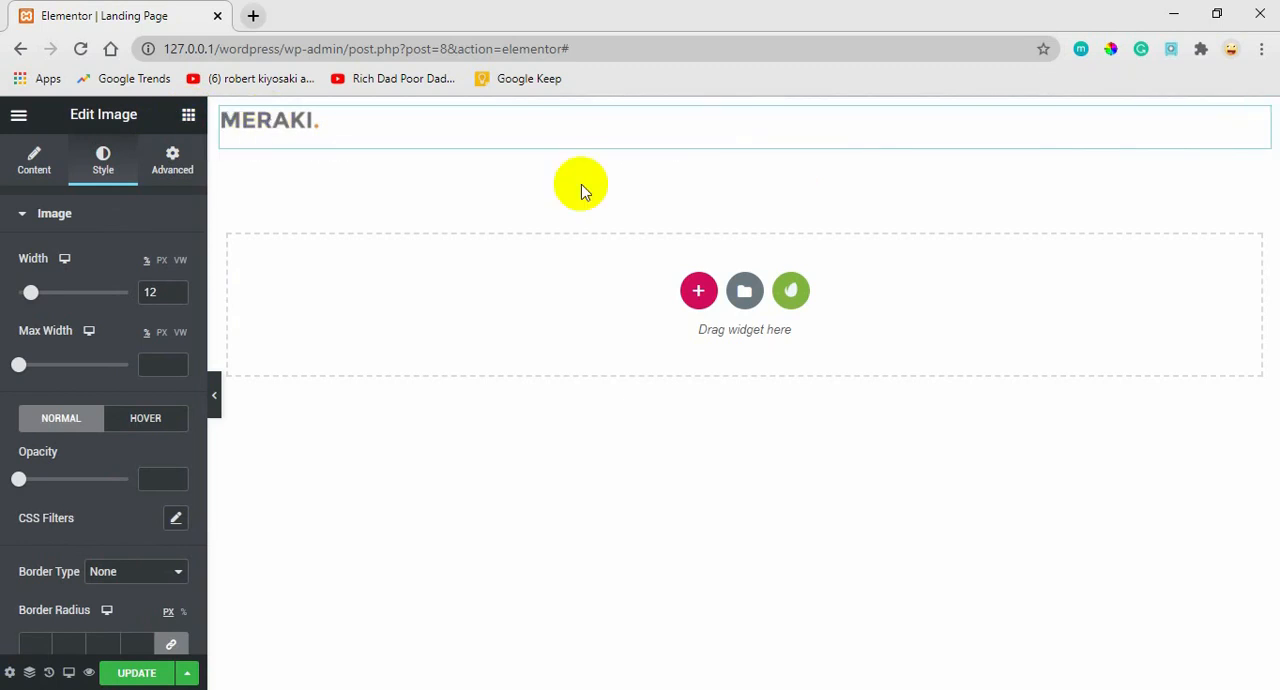
Set the logo image's margin to 30 px on all four sides.
click(178, 168)
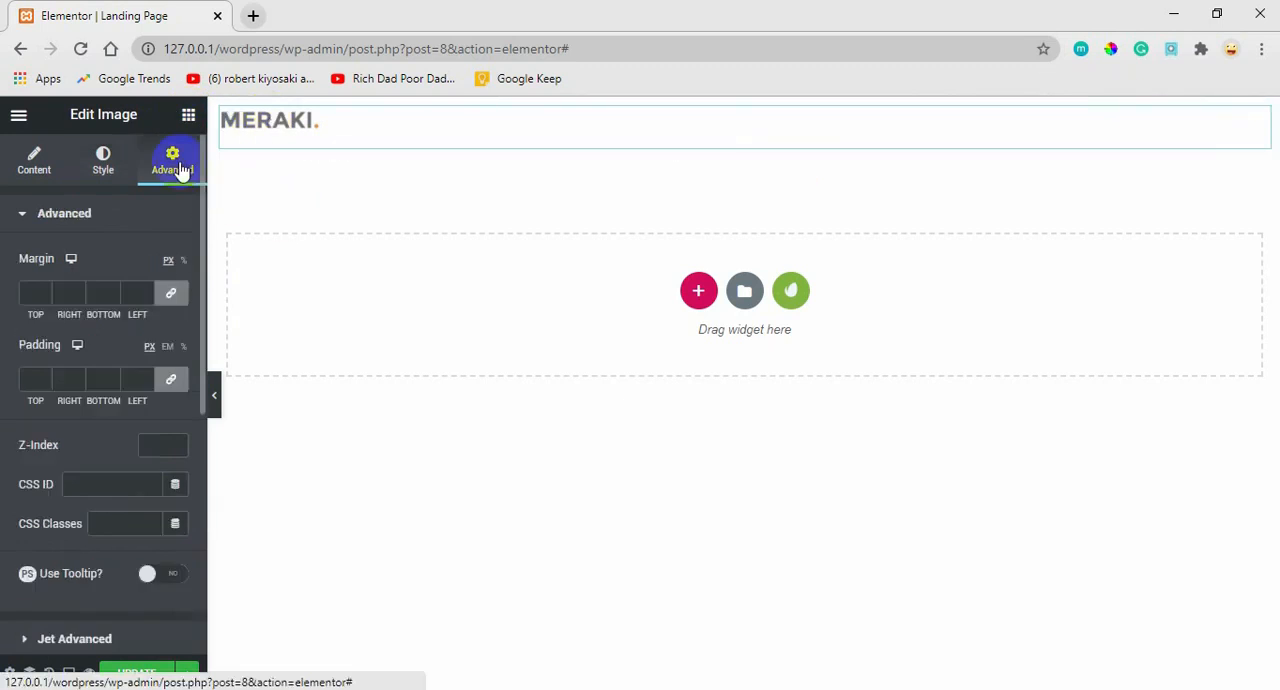
click(35, 292)
text(30)
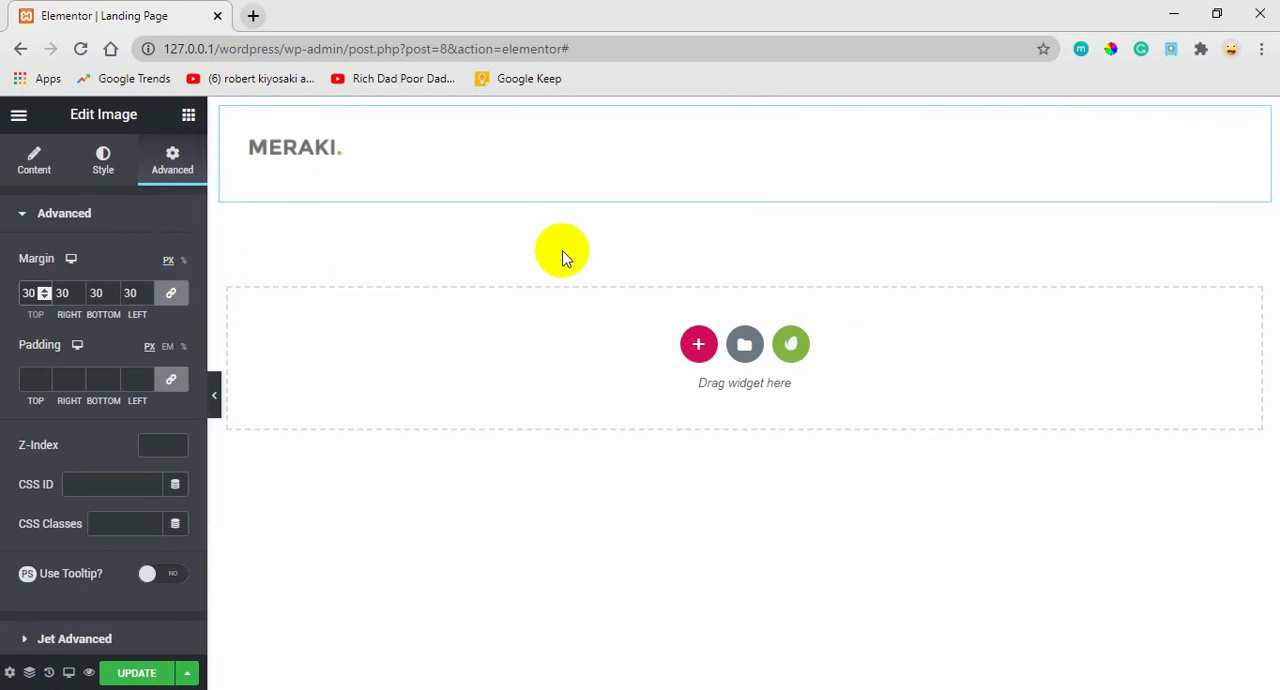
Add a second single-column section below the logo and place a two-column Inner Section in it.
click(700, 346)
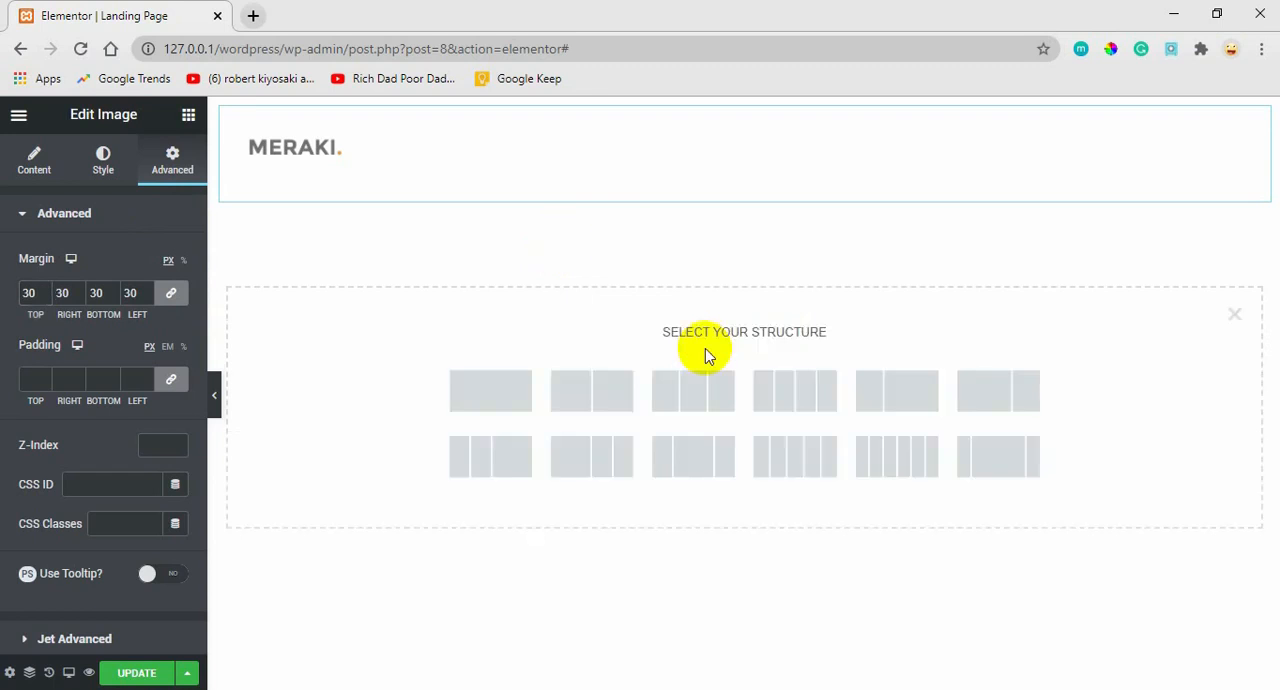
click(511, 398)
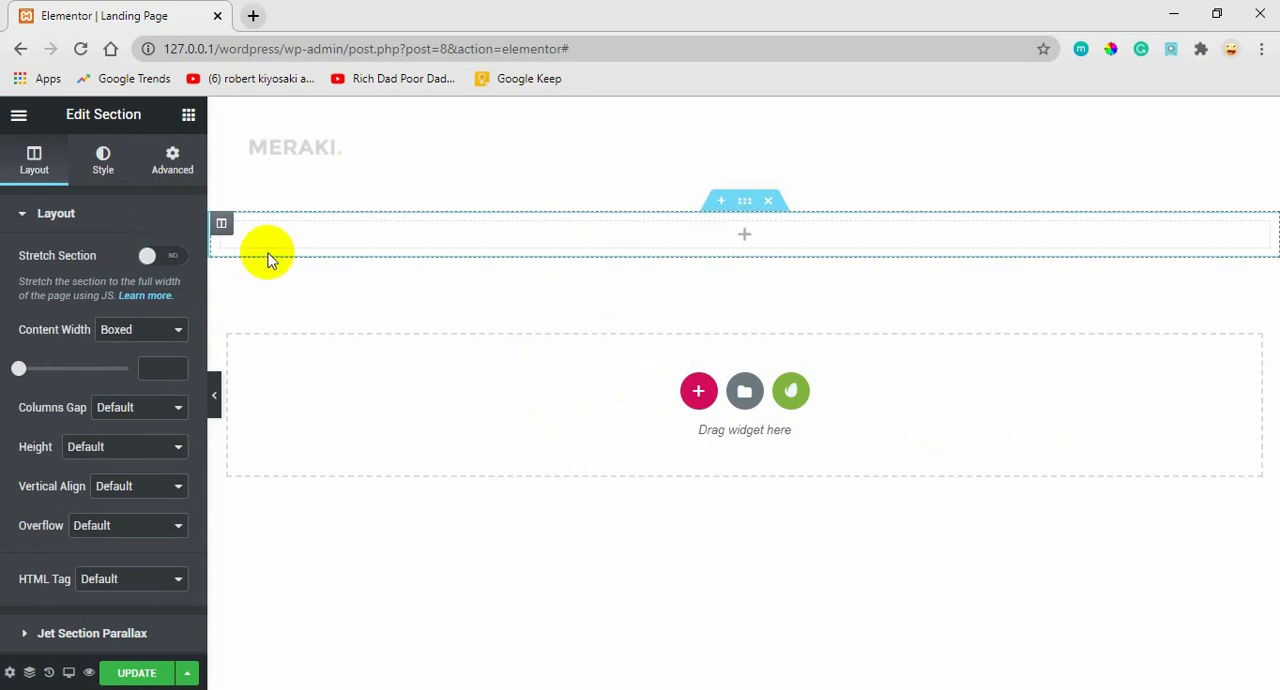
click(189, 117)
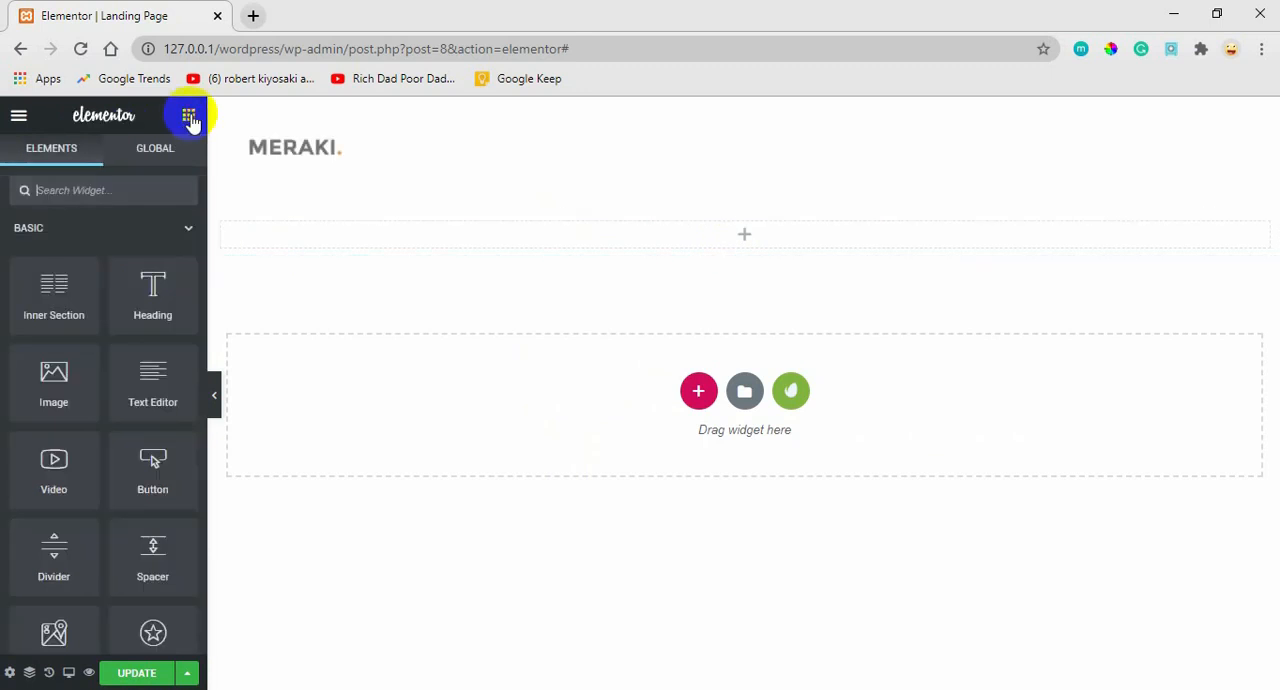
drag(48, 291, 640, 232)
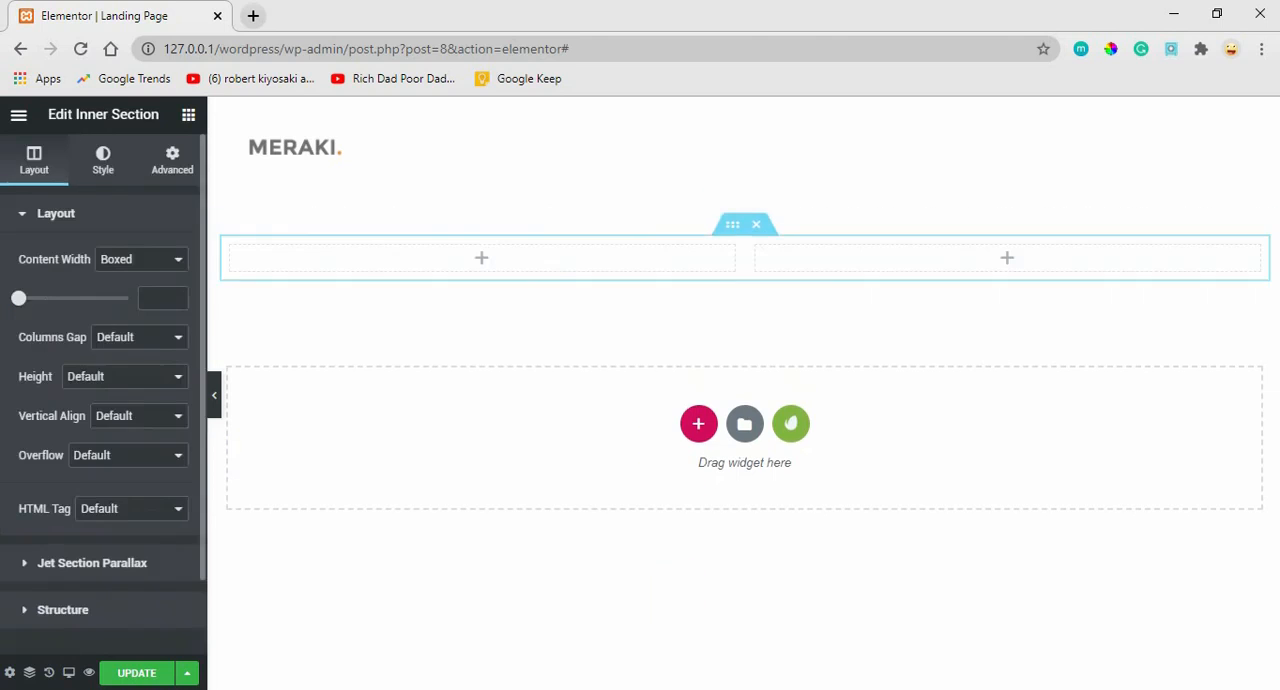
Check the hero area in the Adobe XD mockup, and back in Elementor set the inner section's height to Min Height with a value of 800.
click(746, 689)
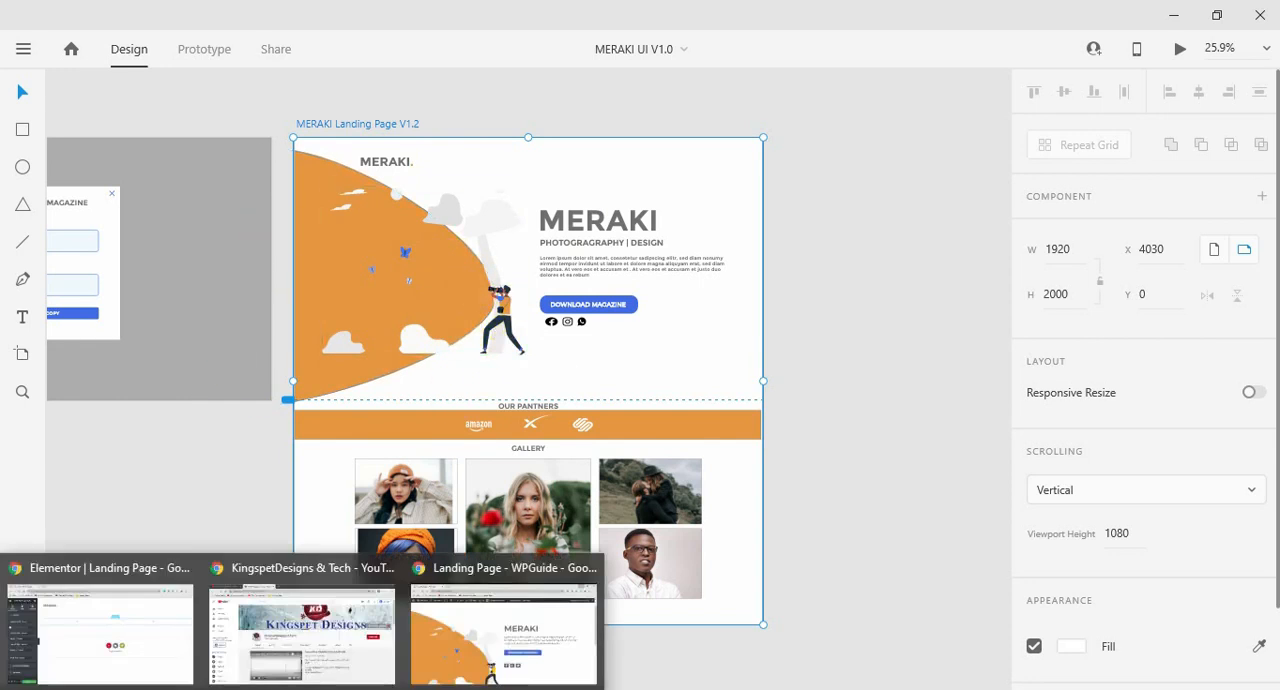
click(134, 650)
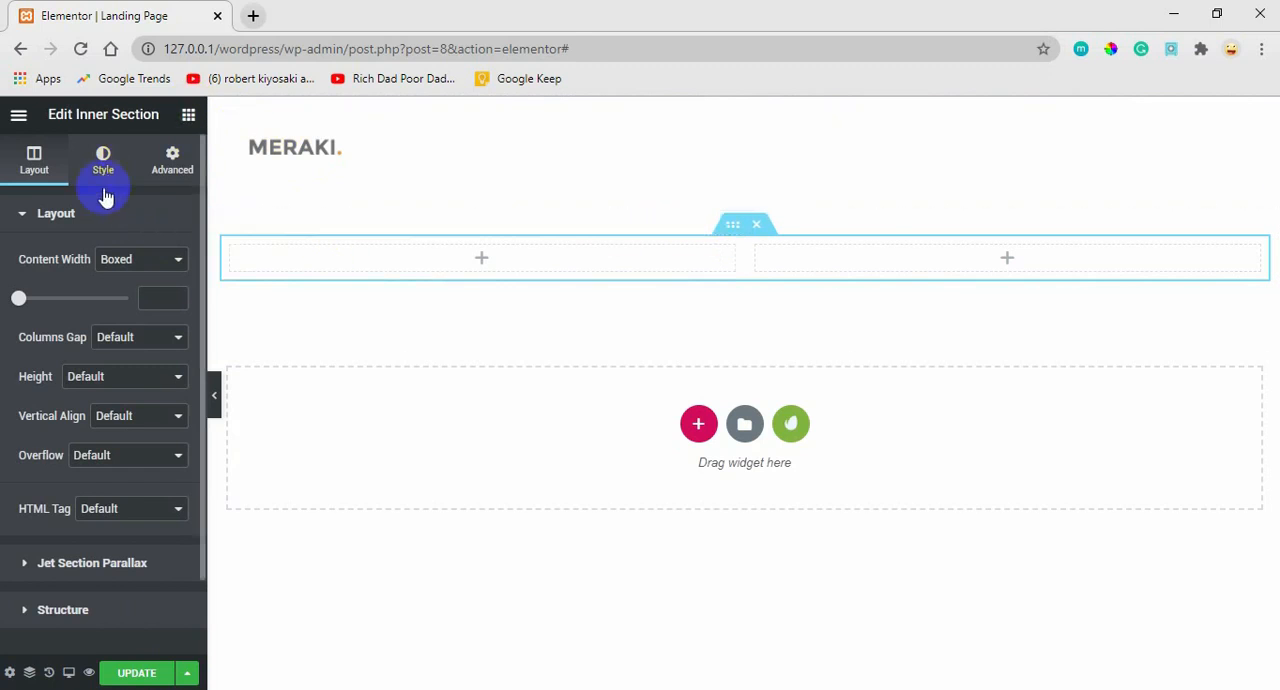
click(111, 380)
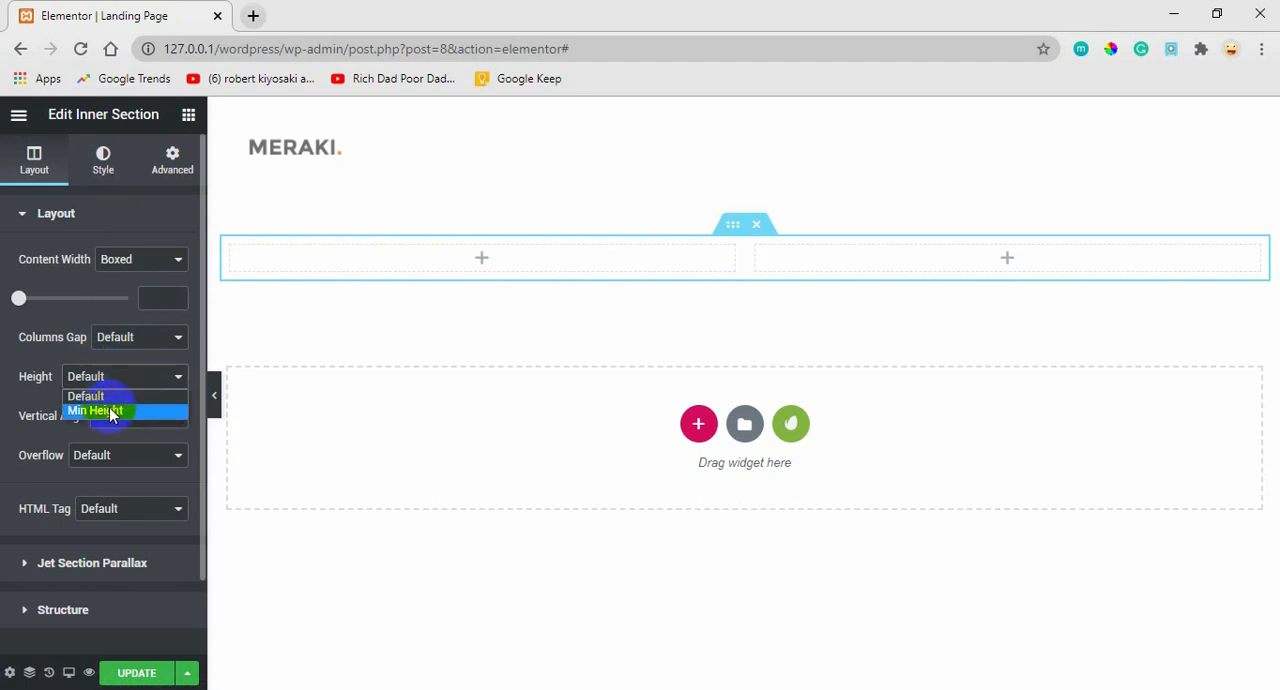
click(111, 411)
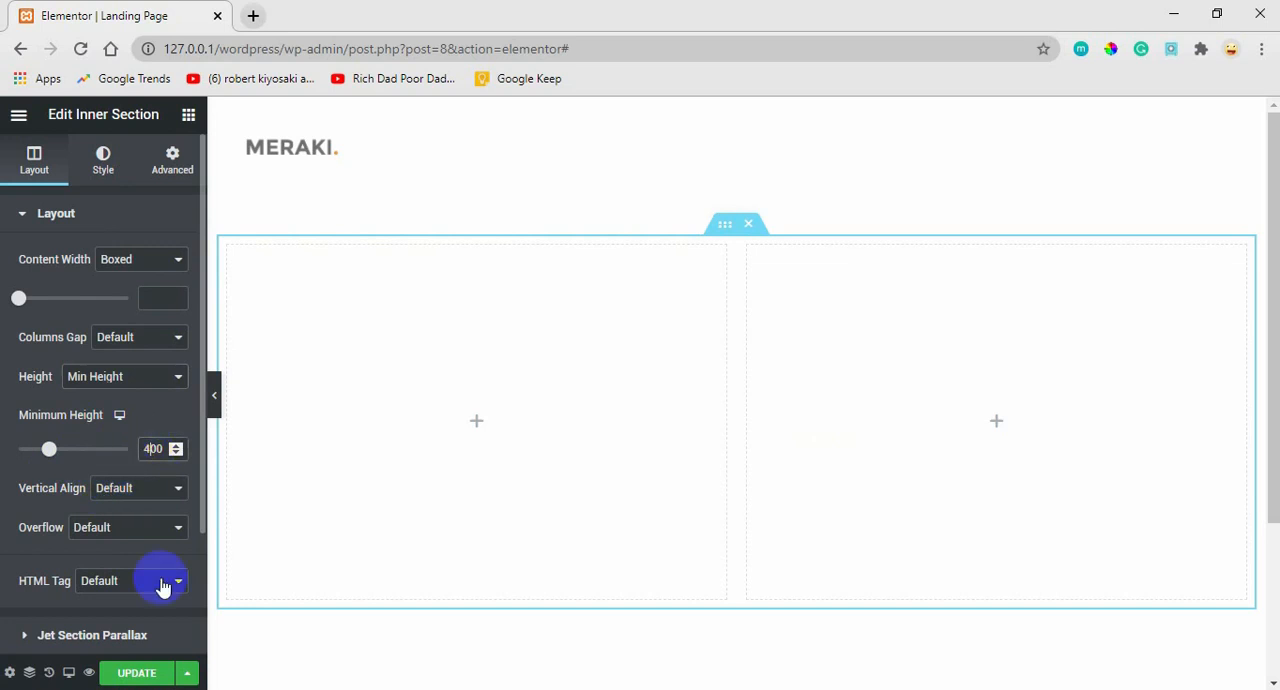
key(BackSpace)
text(8)
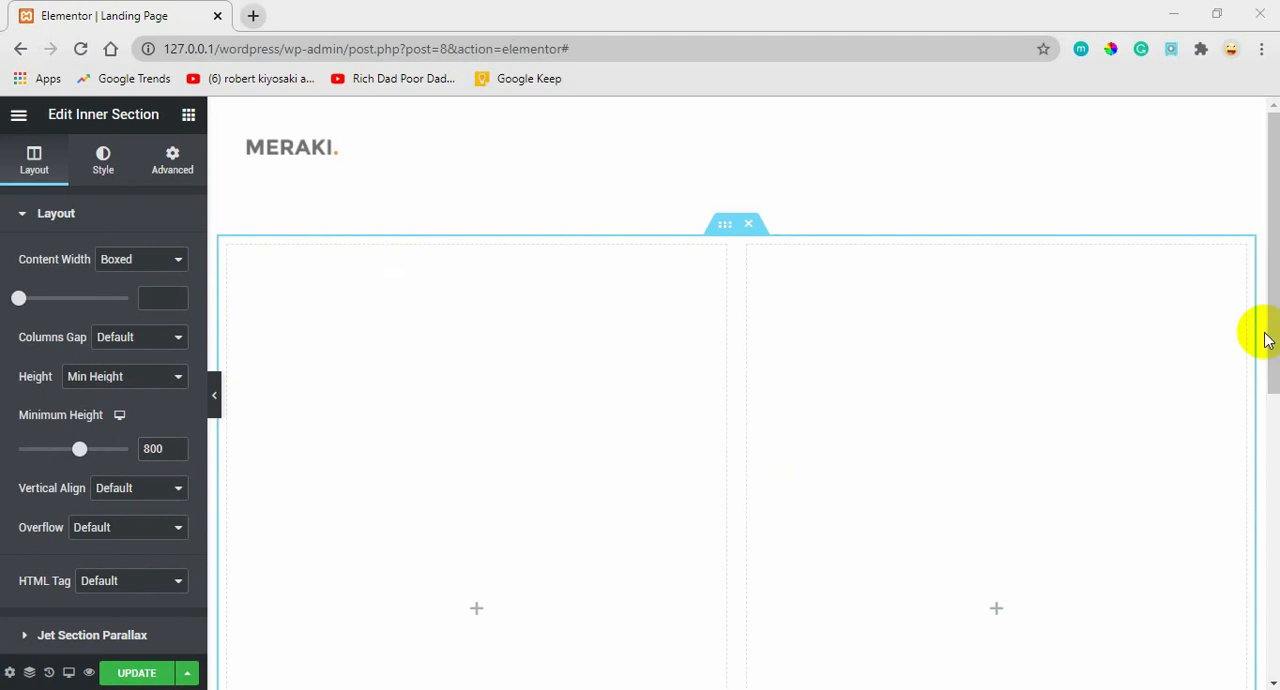
Set the two-column inner section's minimum height to 550.
scroll(1266, 380, down, 3)
drag(1274, 450, 1234, 283)
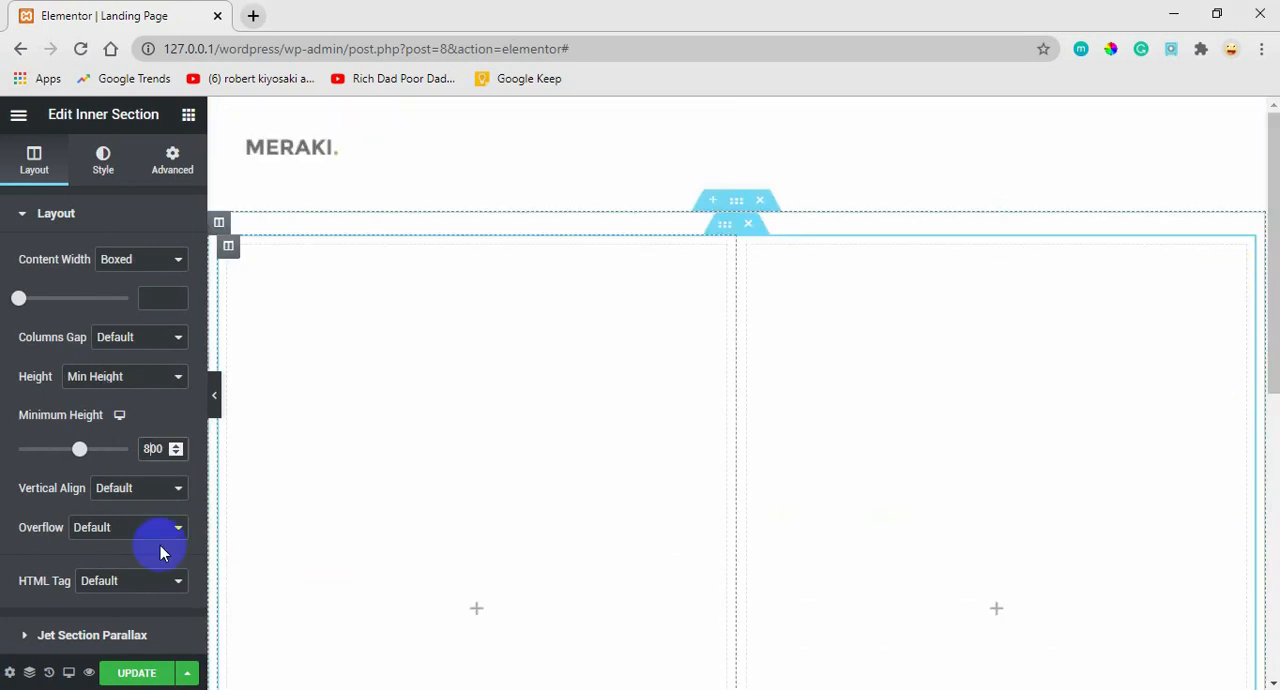
drag(79, 460, 72, 460)
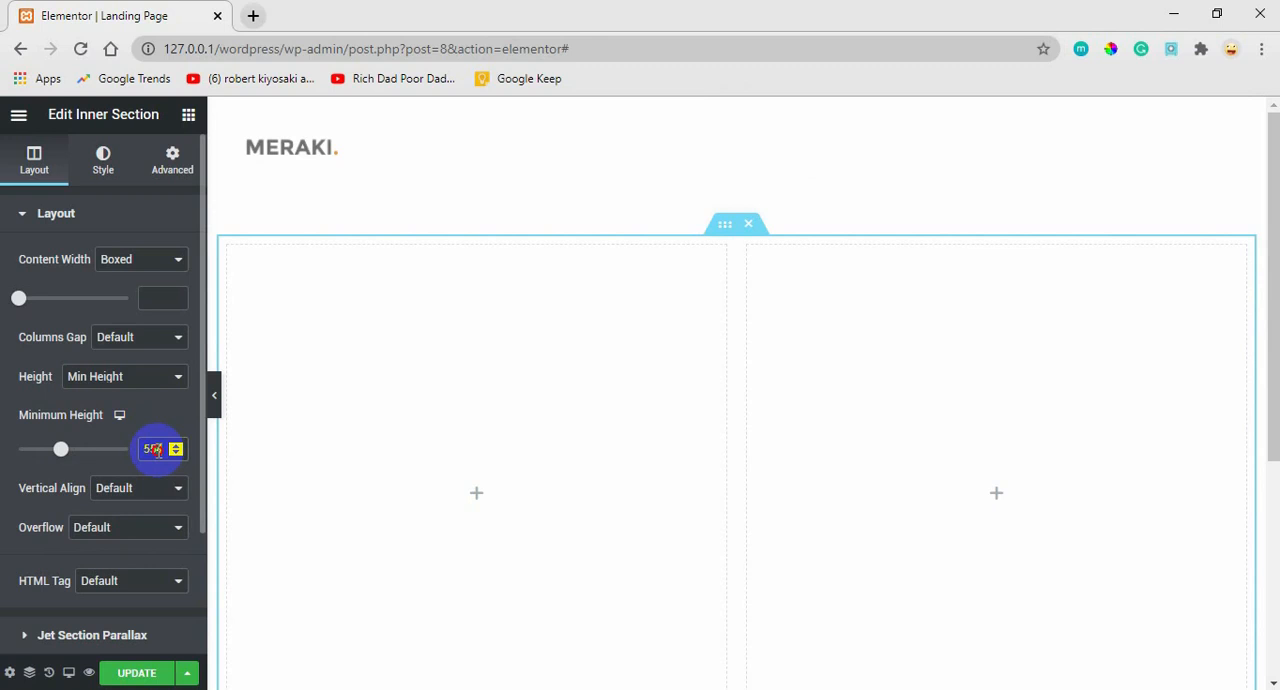
drag(158, 450, 192, 503)
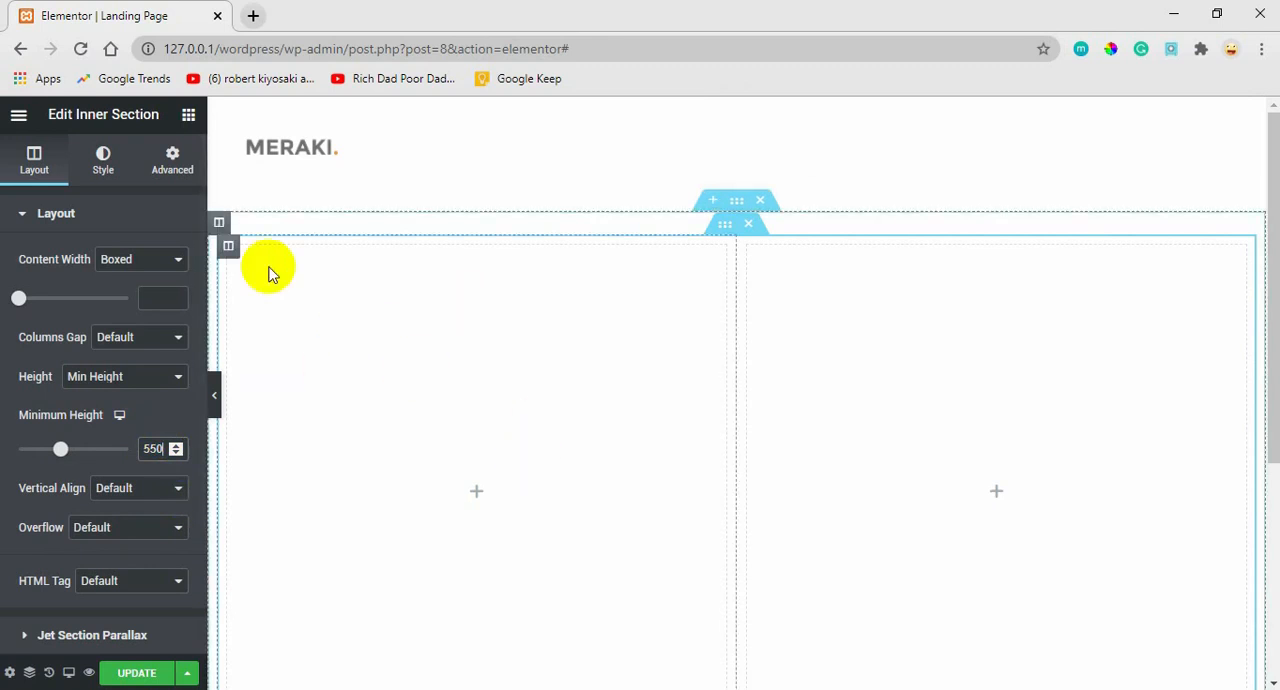
Select the outer hero section, examine the orange curved shape in the Adobe XD mockup, and return to Elementor.
click(736, 206)
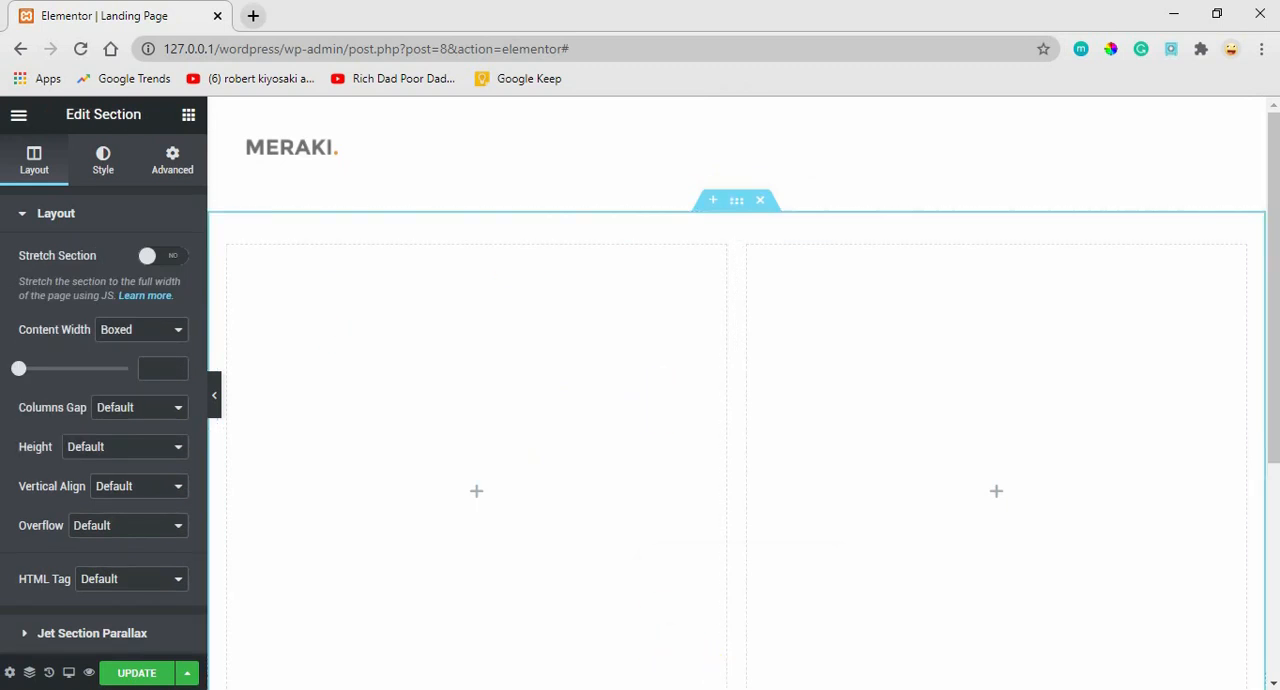
click(737, 636)
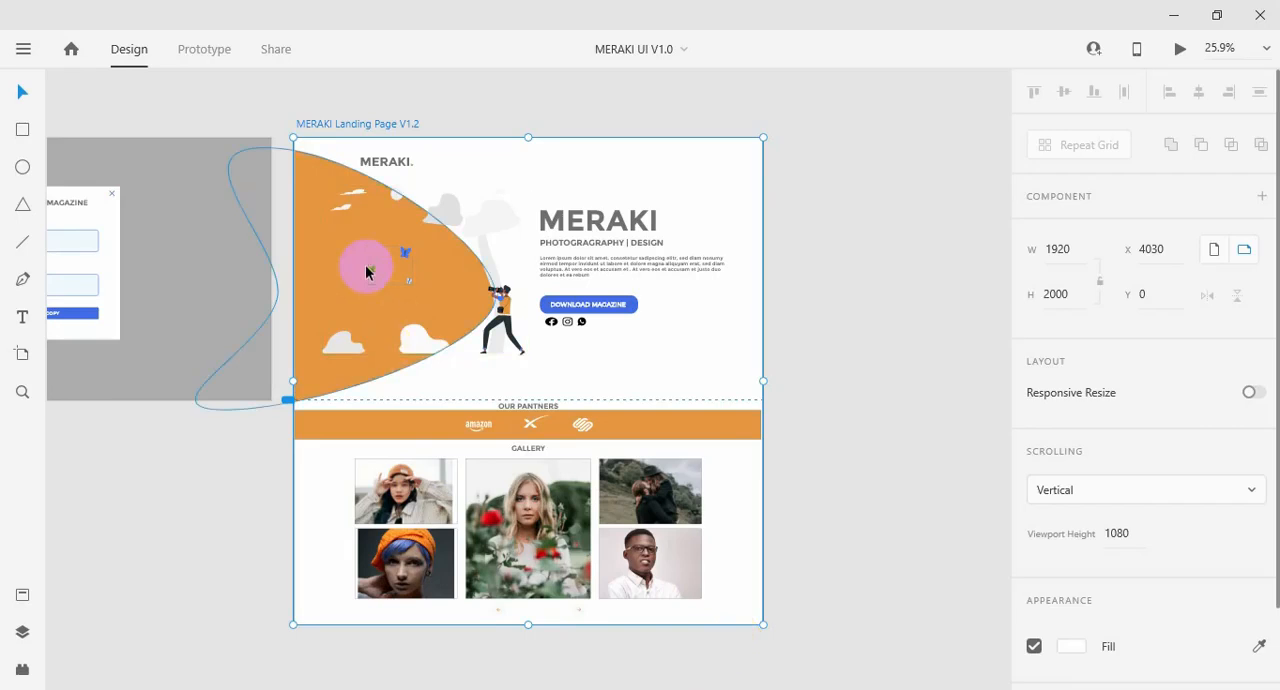
click(325, 297)
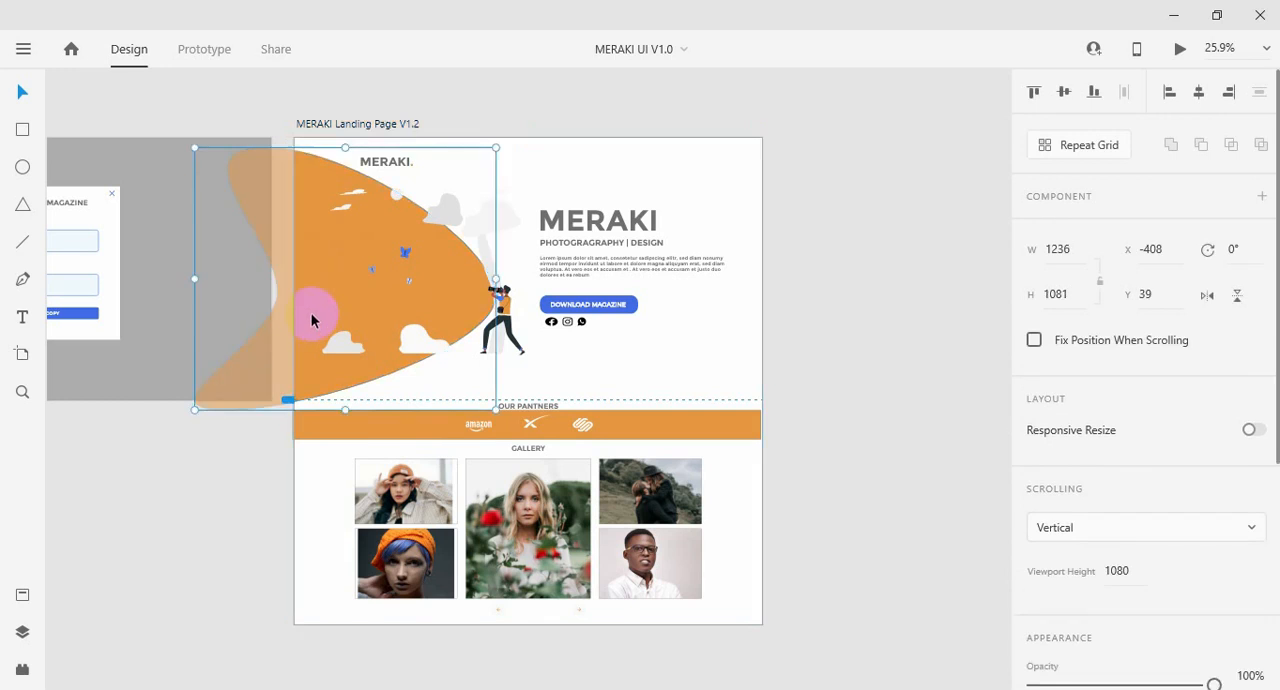
mouse_move(303, 689)
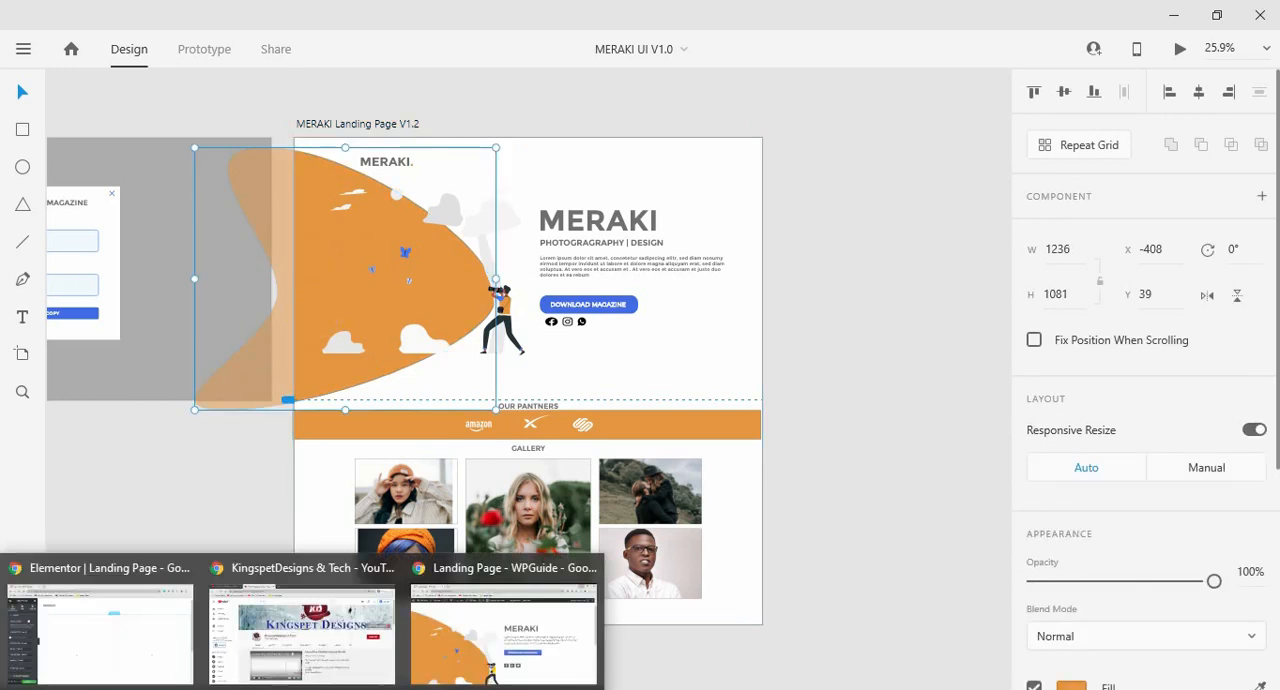
click(109, 634)
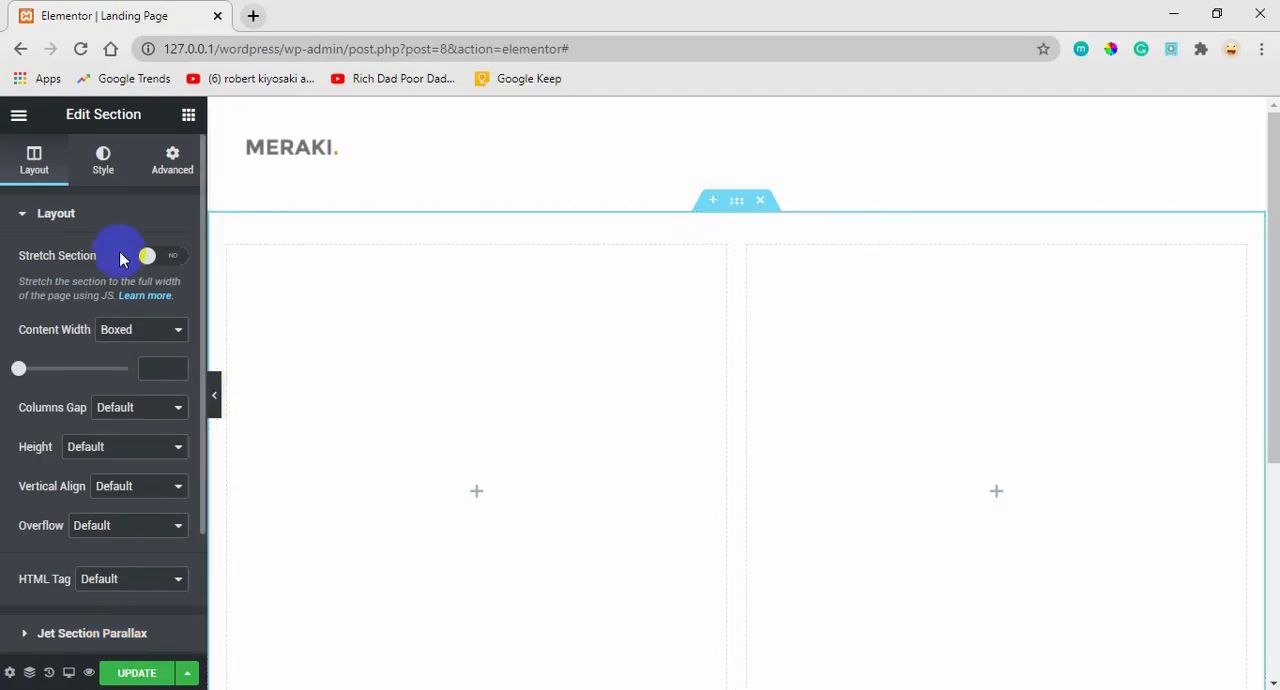
Give the outer hero section a Classic background using the orange shape image Path-1.png from the media library.
click(103, 170)
click(124, 302)
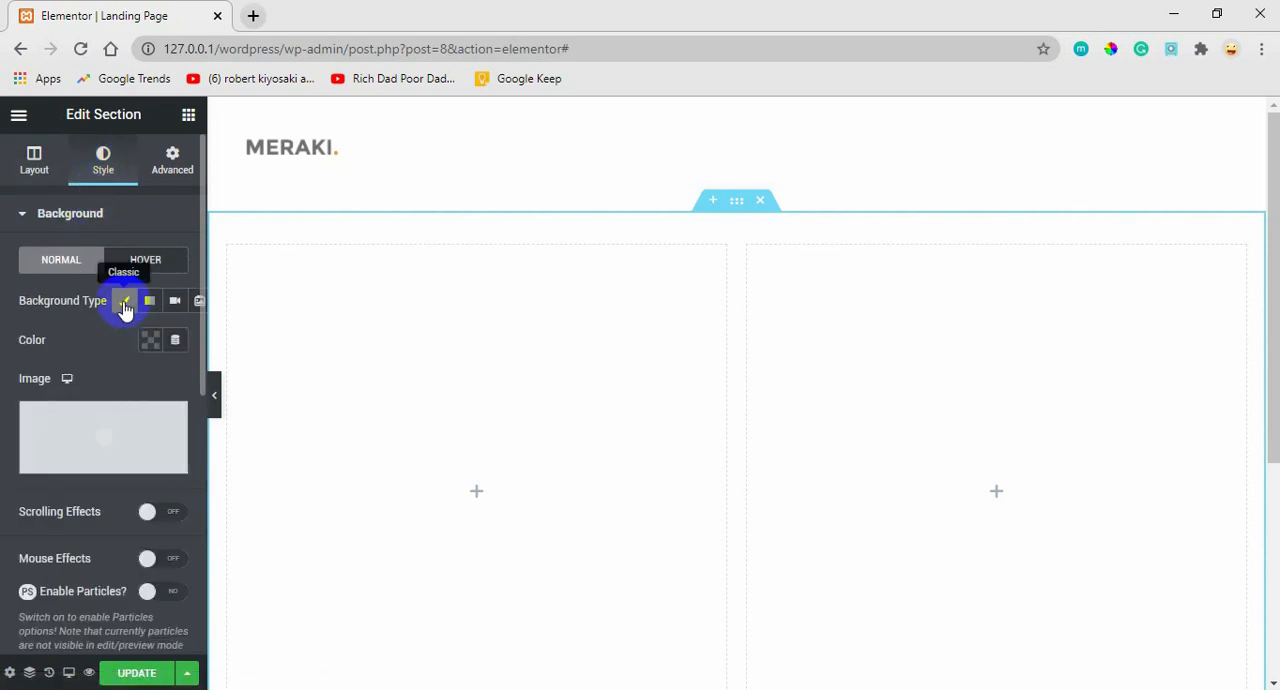
mouse_move(114, 435)
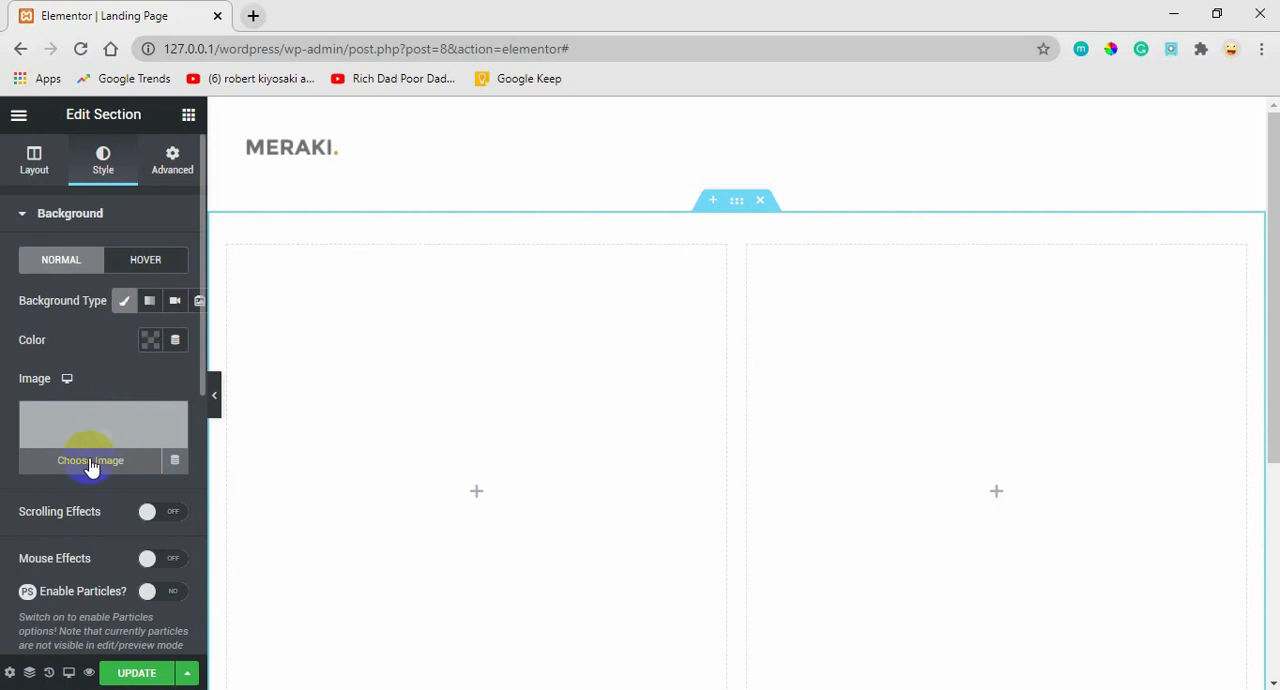
click(107, 426)
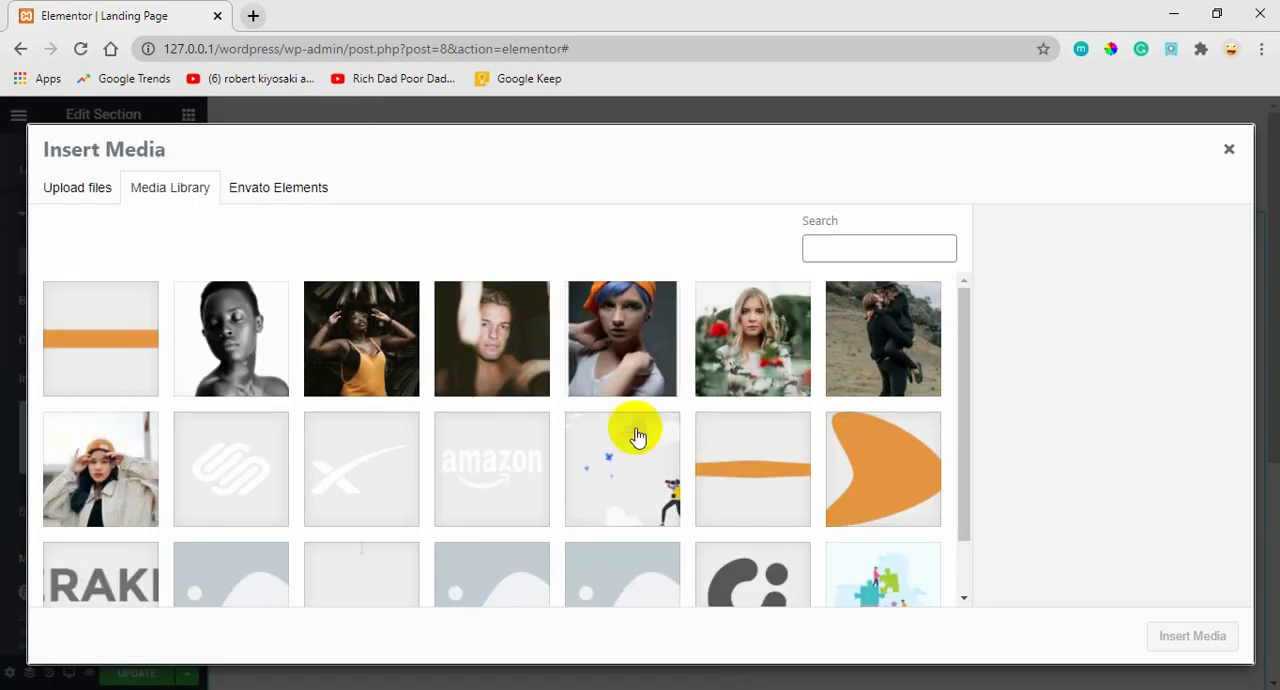
click(878, 474)
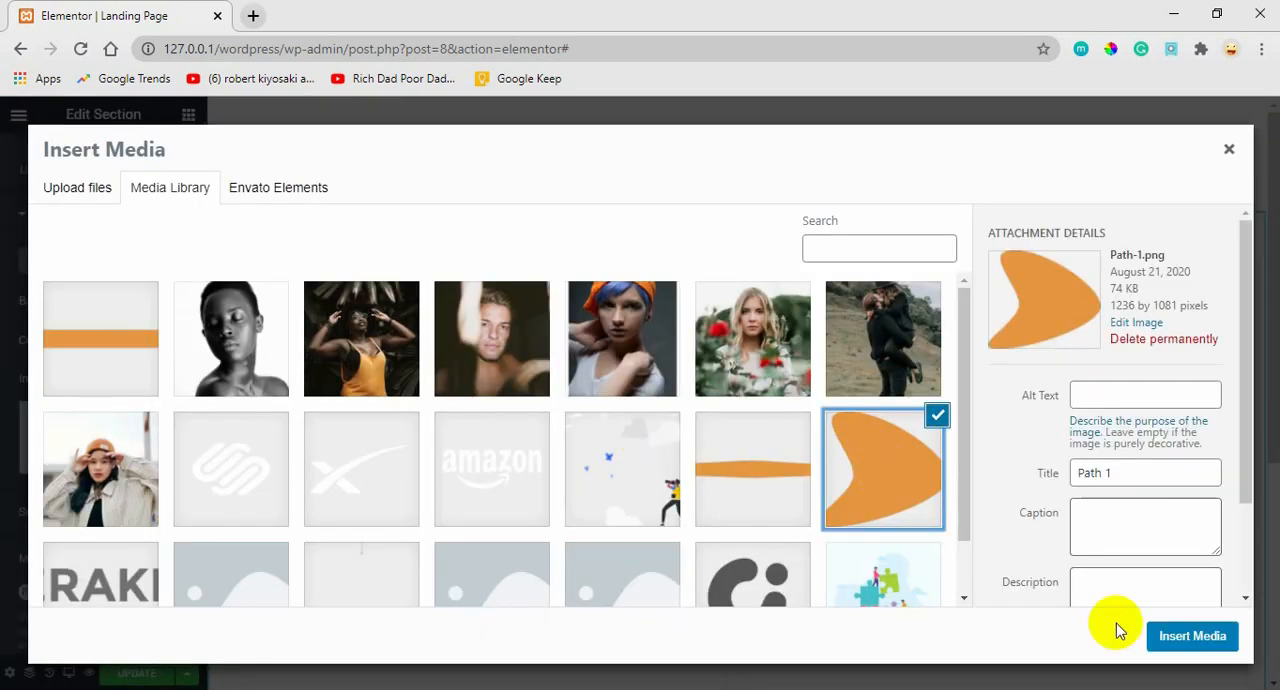
click(1171, 635)
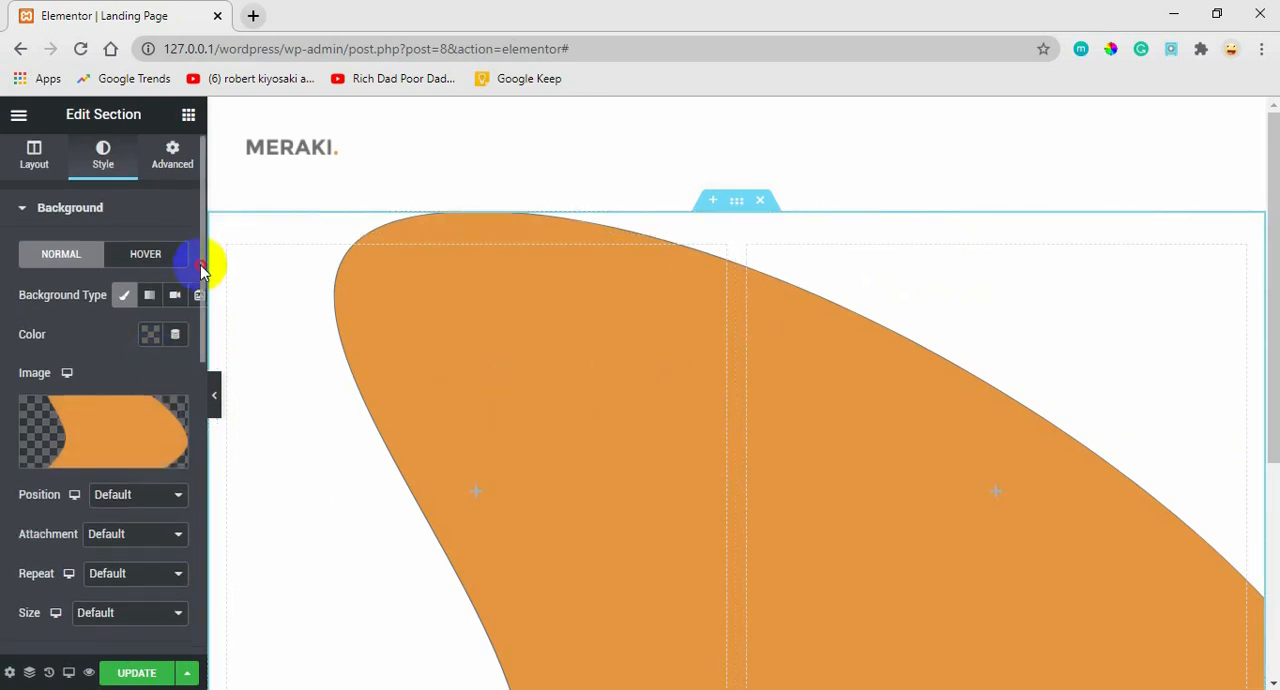
Set the section background image's position to Custom, with an X position of -397 px.
drag(203, 268, 186, 330)
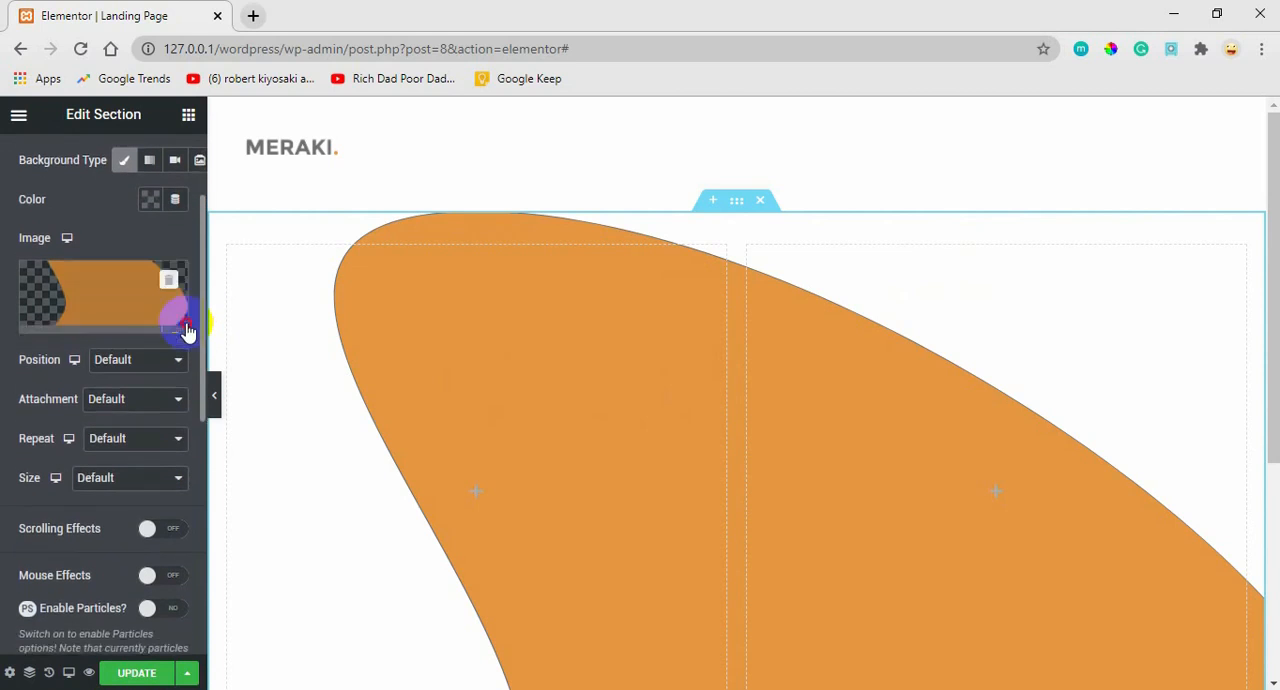
click(142, 359)
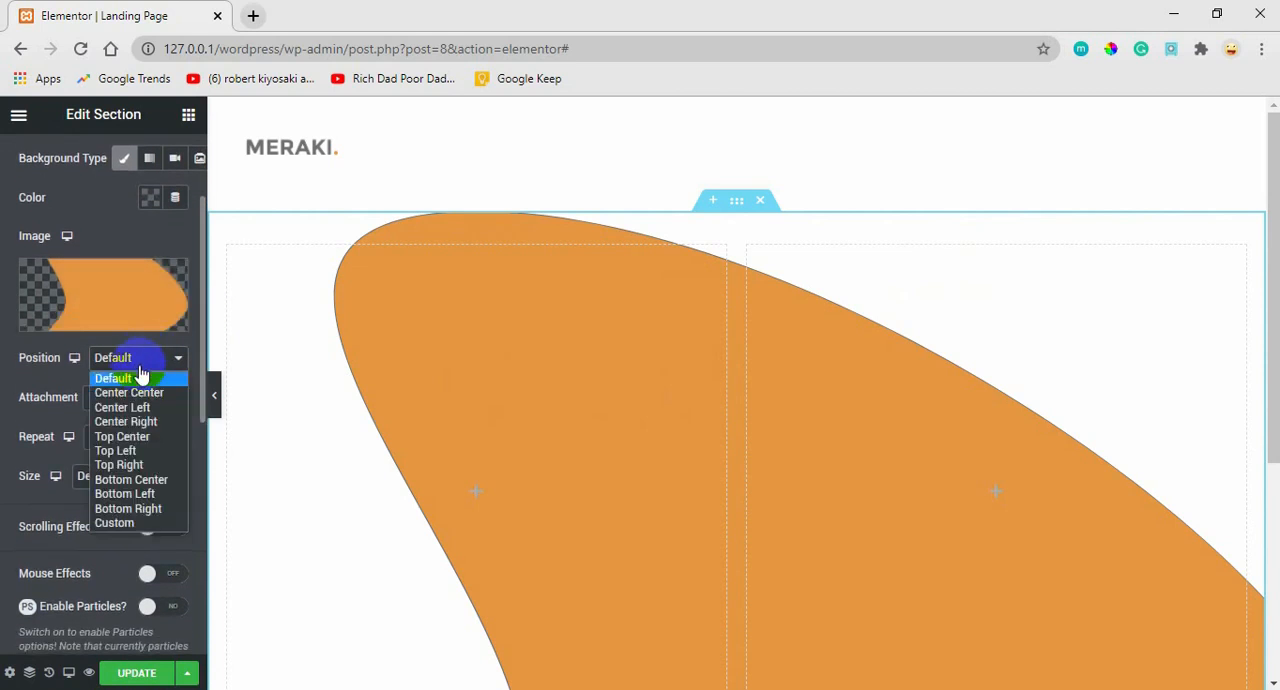
click(129, 392)
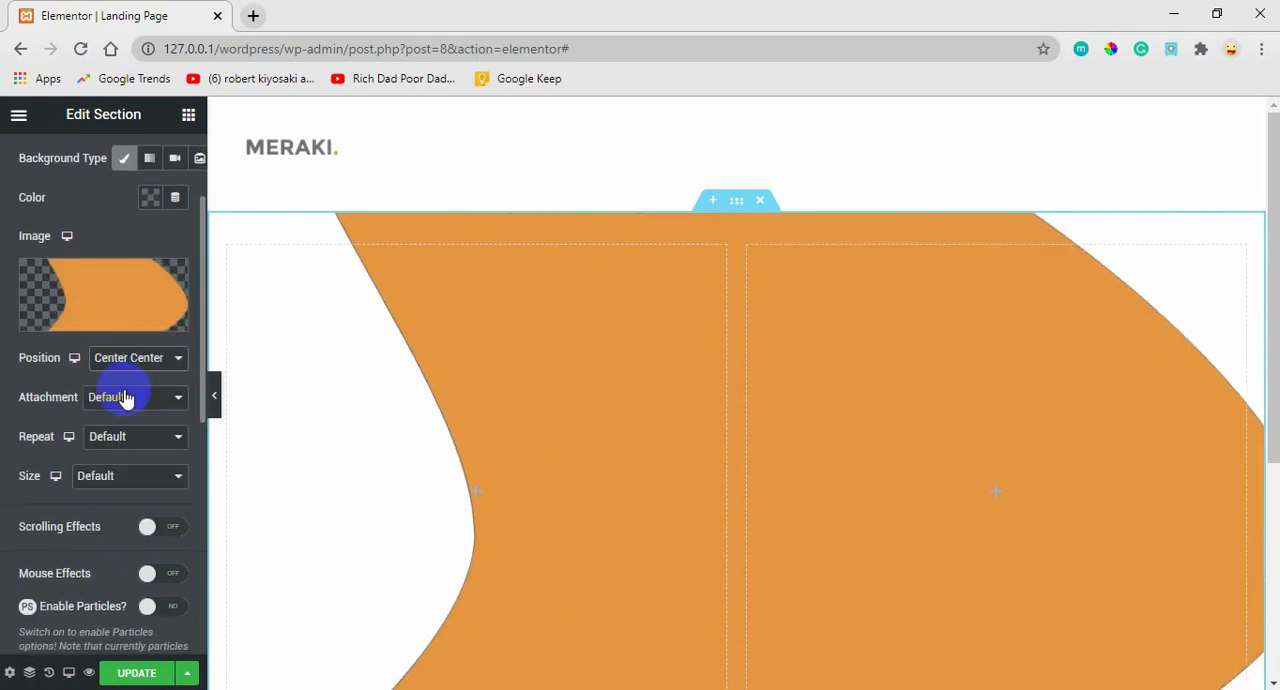
click(128, 360)
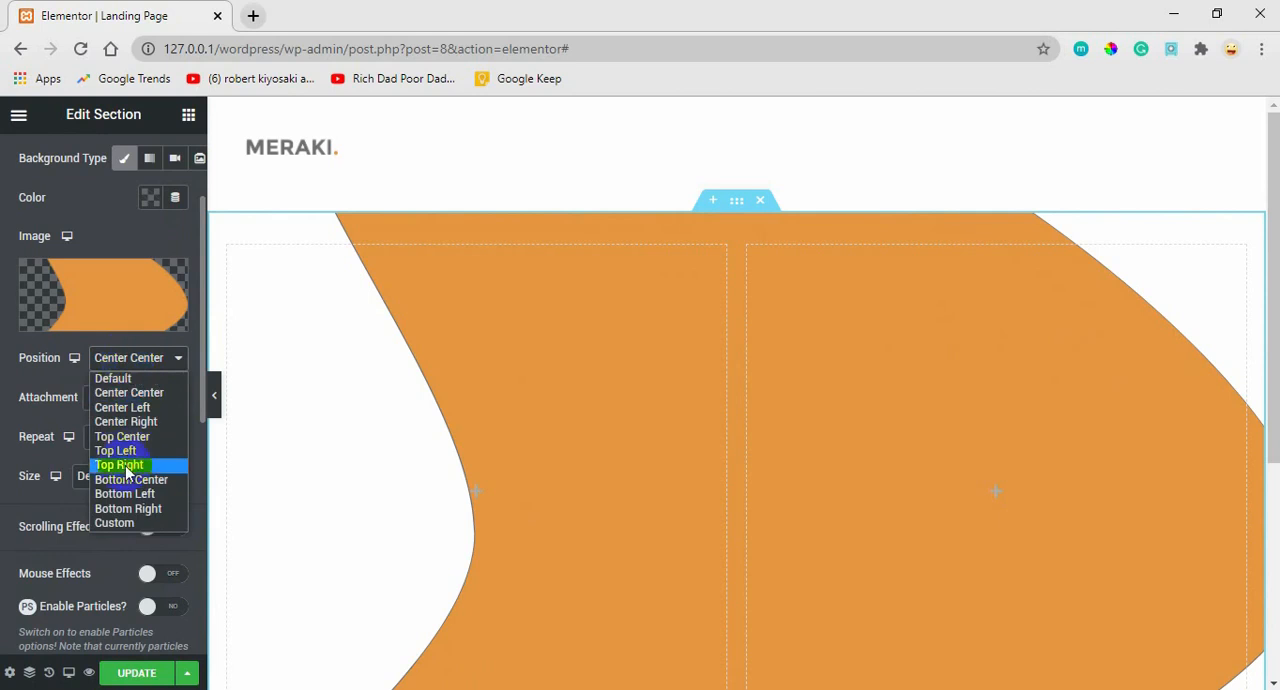
click(112, 523)
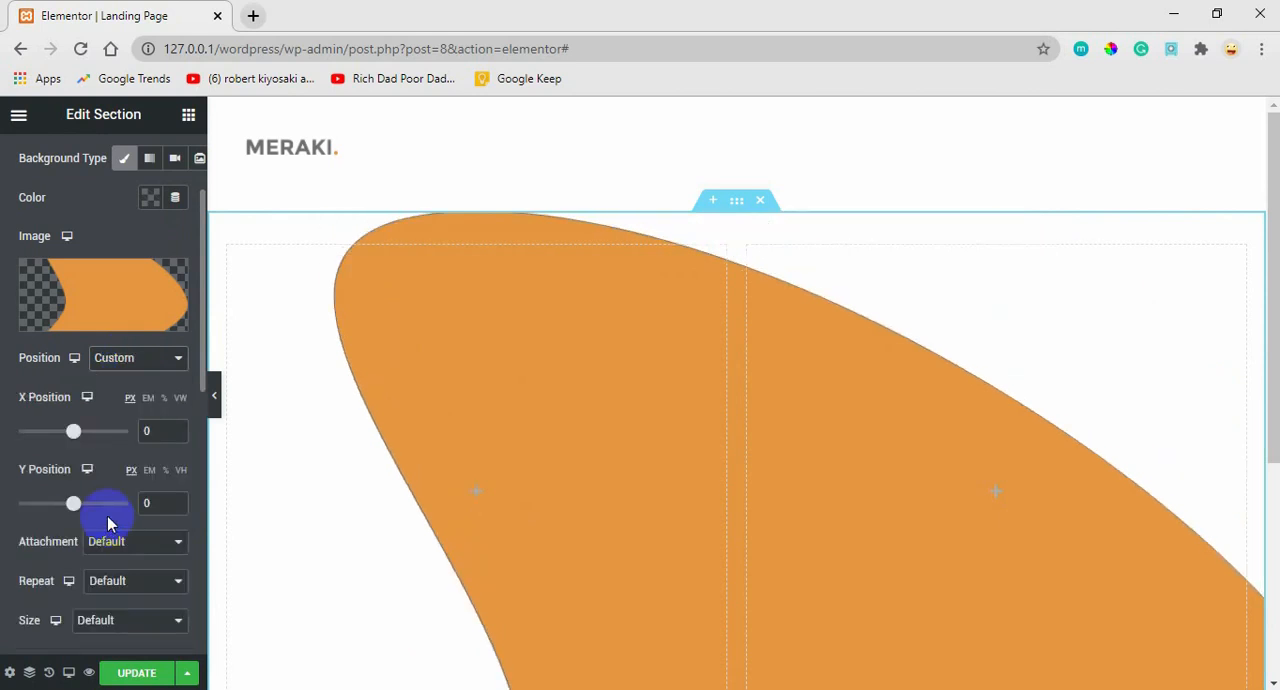
drag(72, 433, 44, 433)
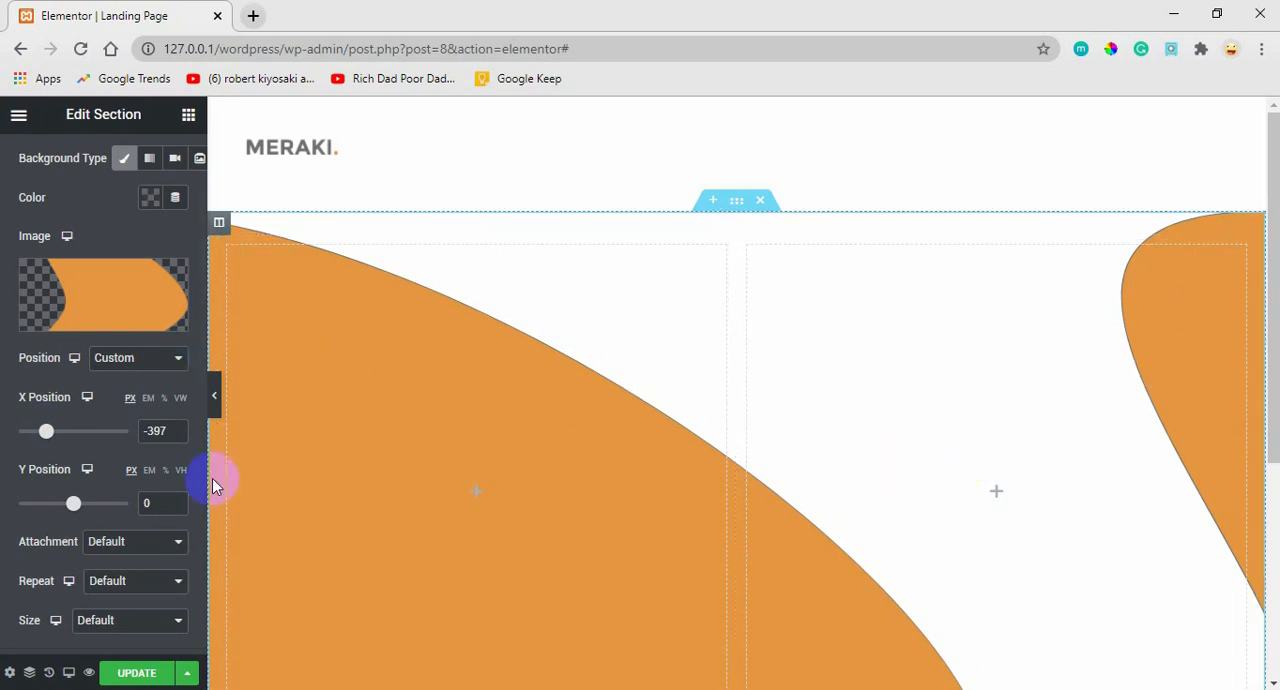
Set the section background image to No-repeat and check how it fills the hero area.
scroll(201, 346, down, 2)
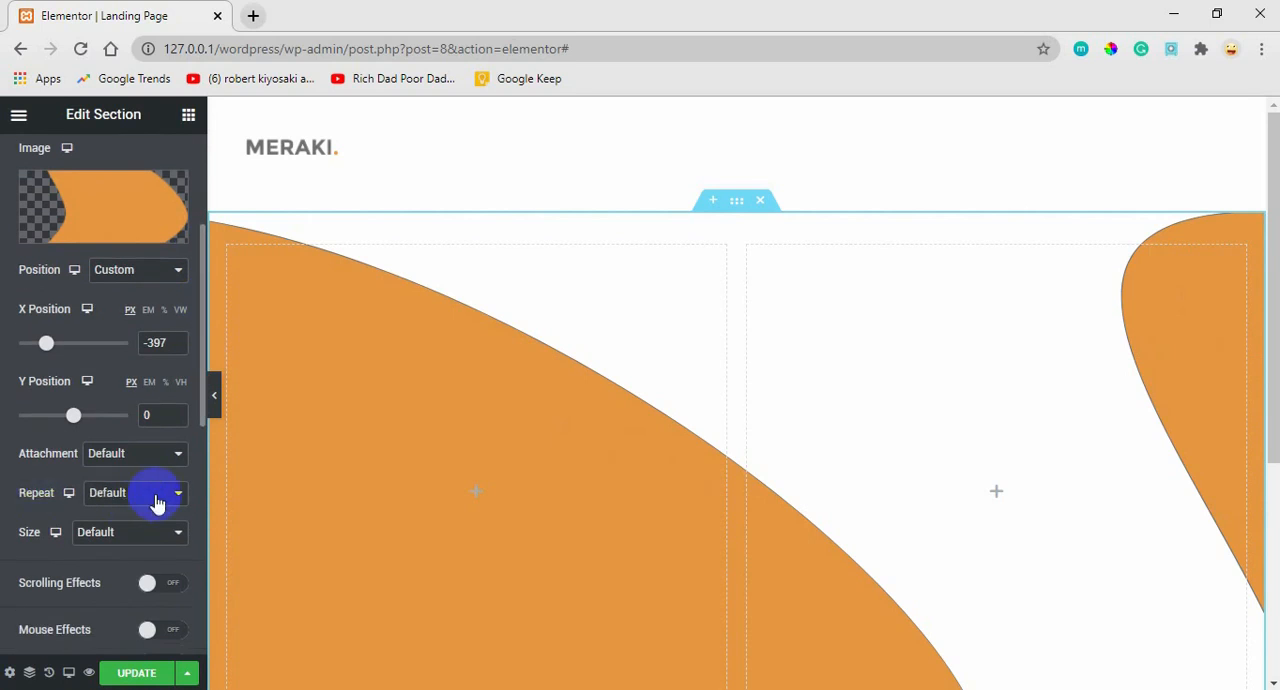
click(176, 497)
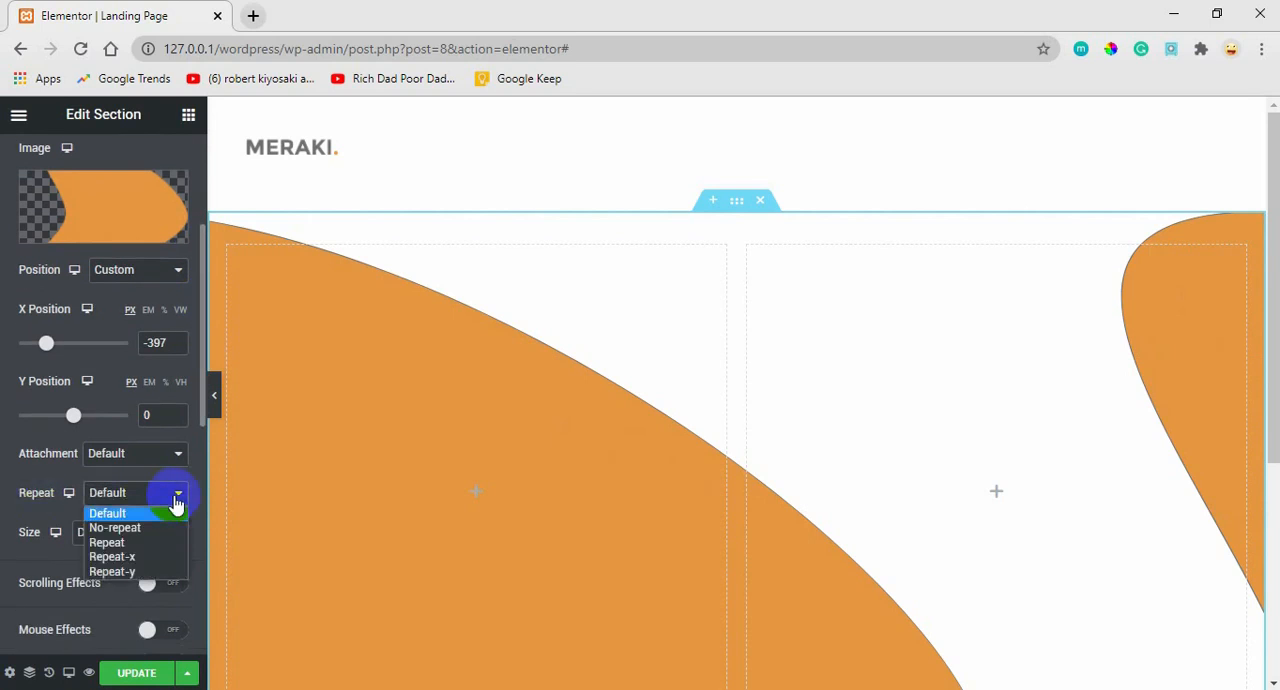
click(122, 530)
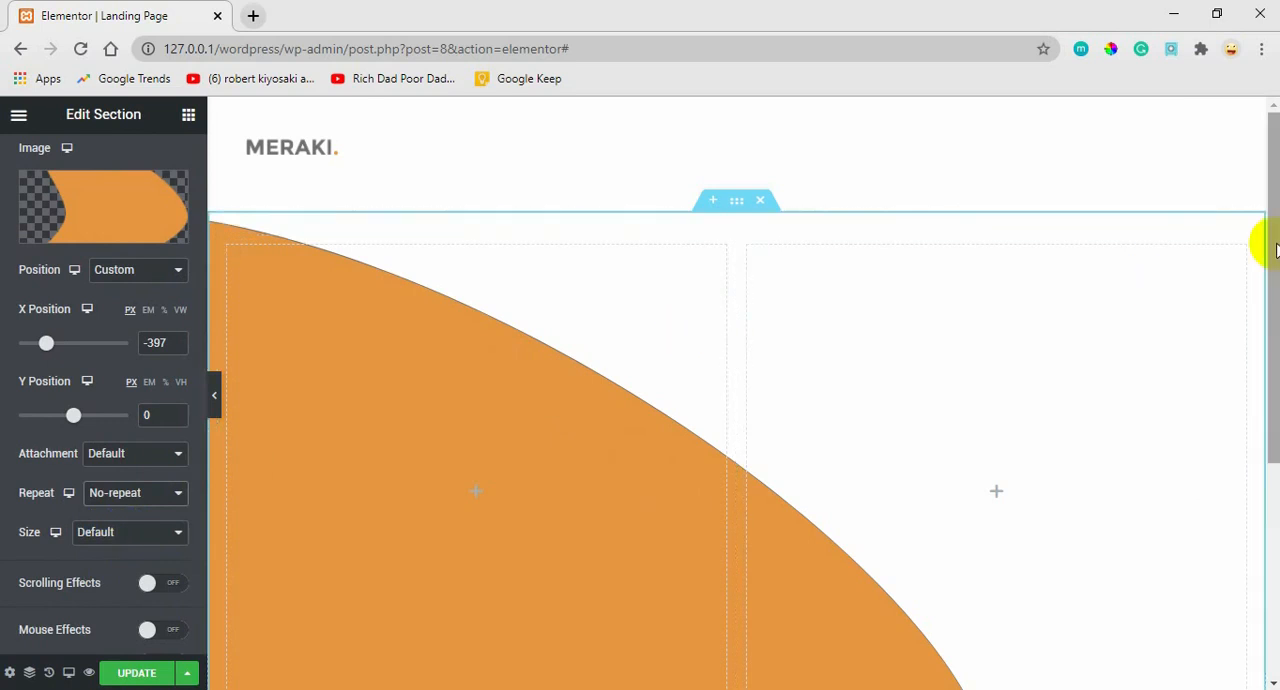
scroll(1250, 330, down, 3)
scroll(1223, 298, up, 3)
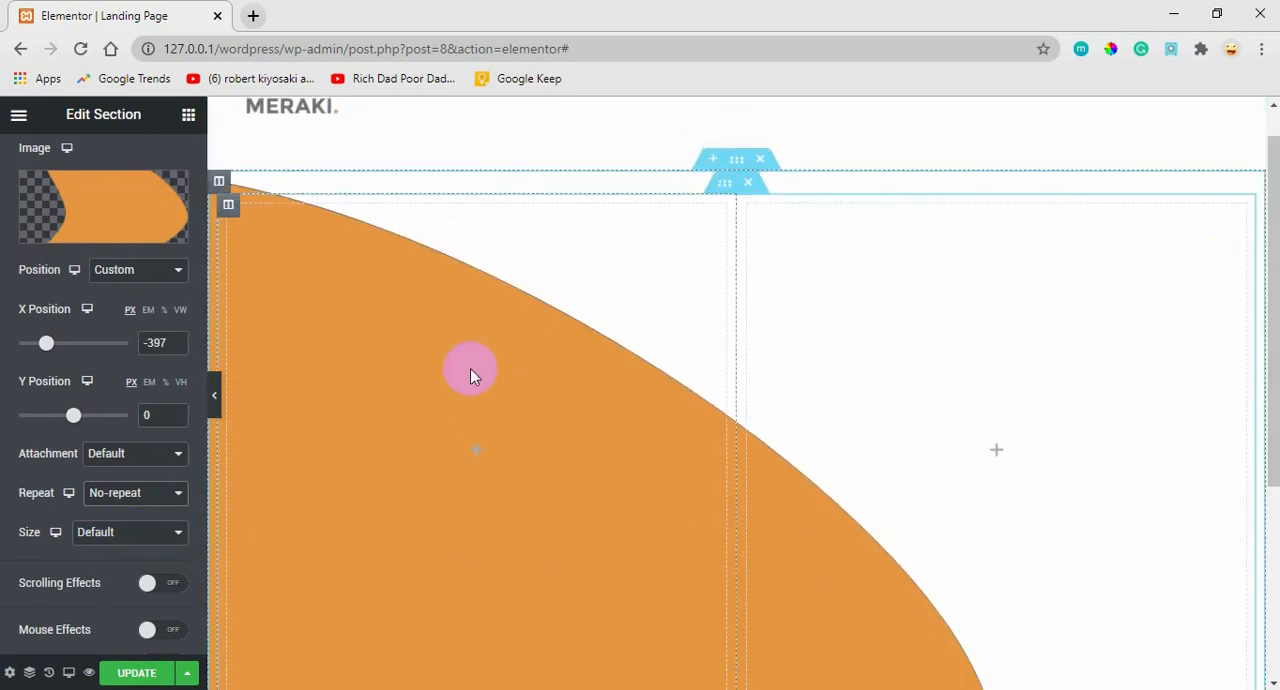
Shift the background image to X -493 px and Y -342 px, and give it a Custom size with 80% width.
drag(45, 344, 39, 343)
drag(72, 422, 49, 420)
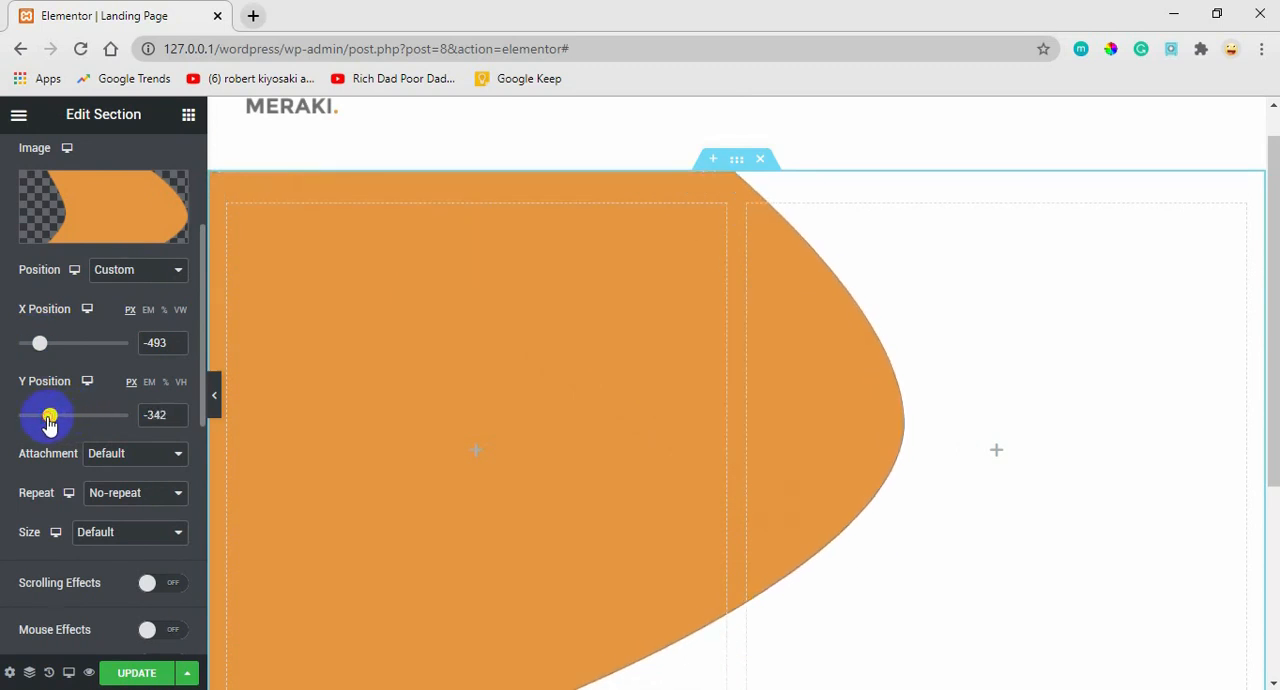
click(122, 538)
click(103, 610)
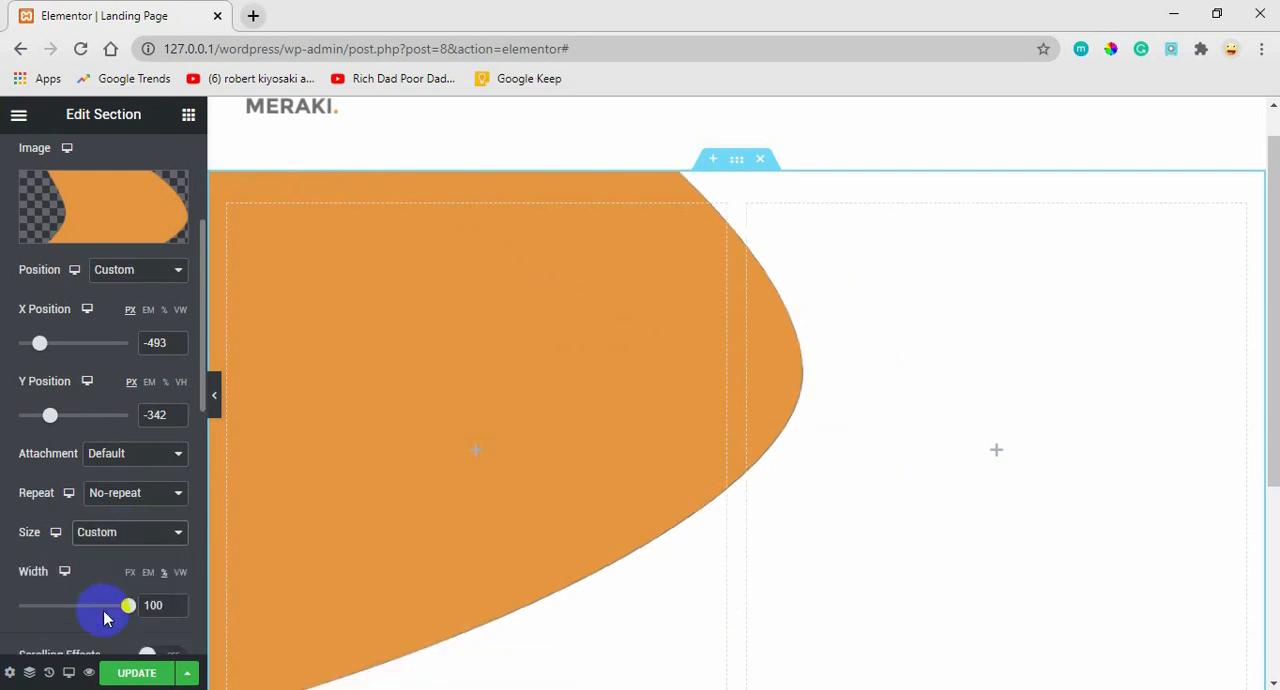
drag(128, 607, 106, 605)
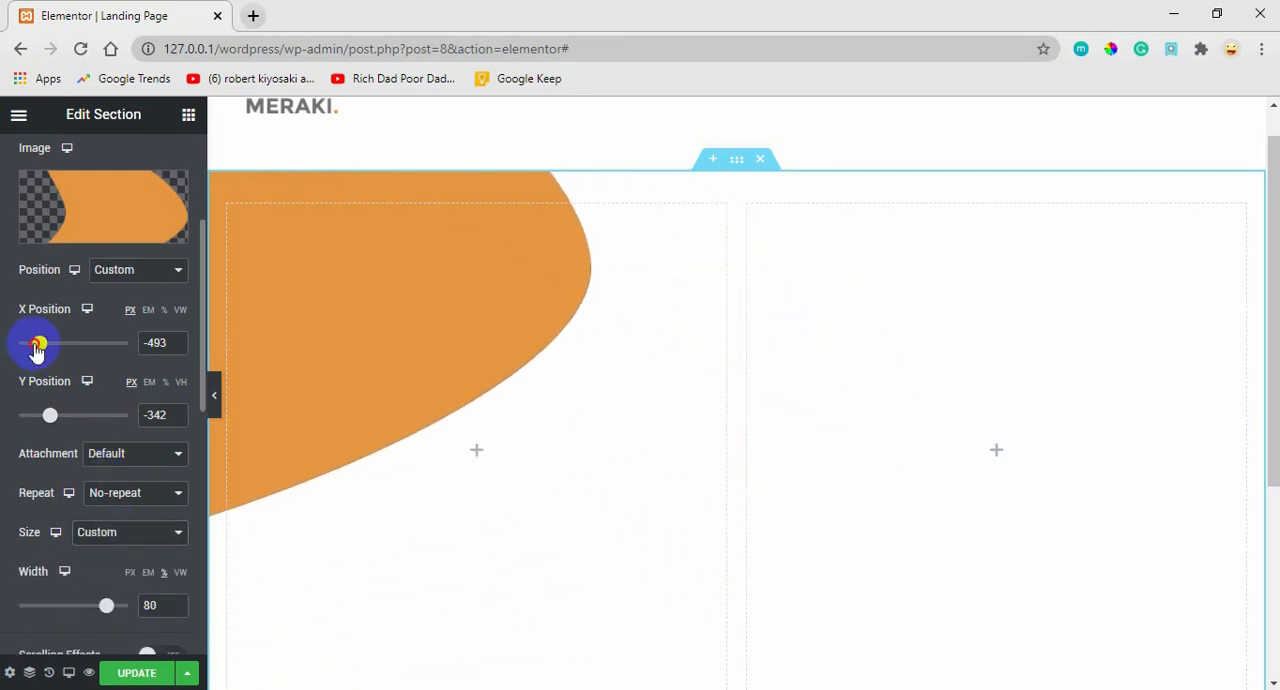
Reposition the orange background shape to X -452 px and Y -68 px, and check it across the full section height.
drag(35, 349, 60, 349)
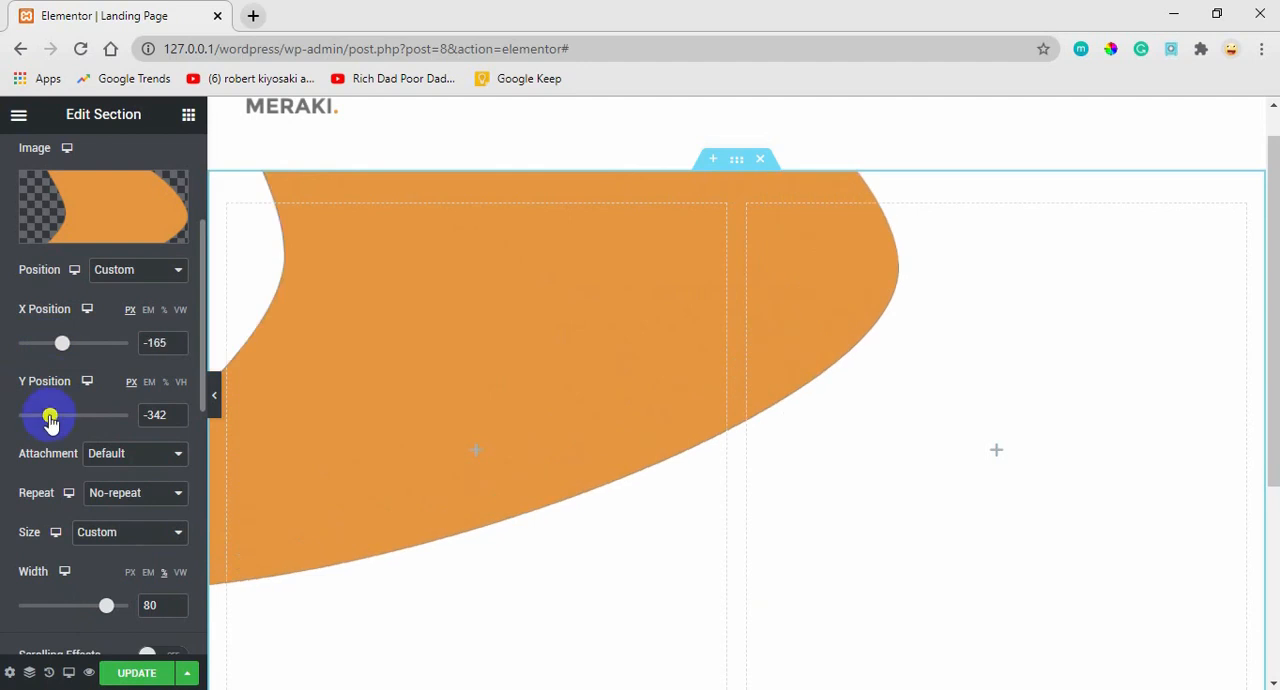
drag(51, 417, 70, 422)
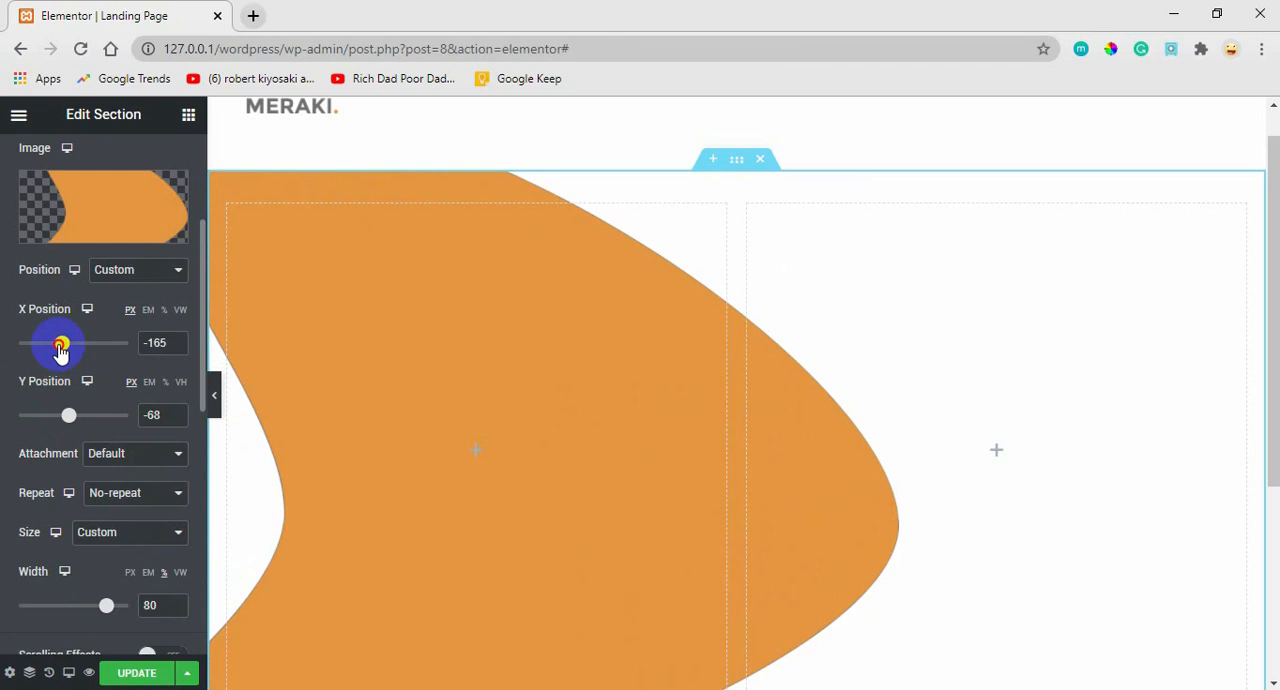
drag(61, 345, 41, 343)
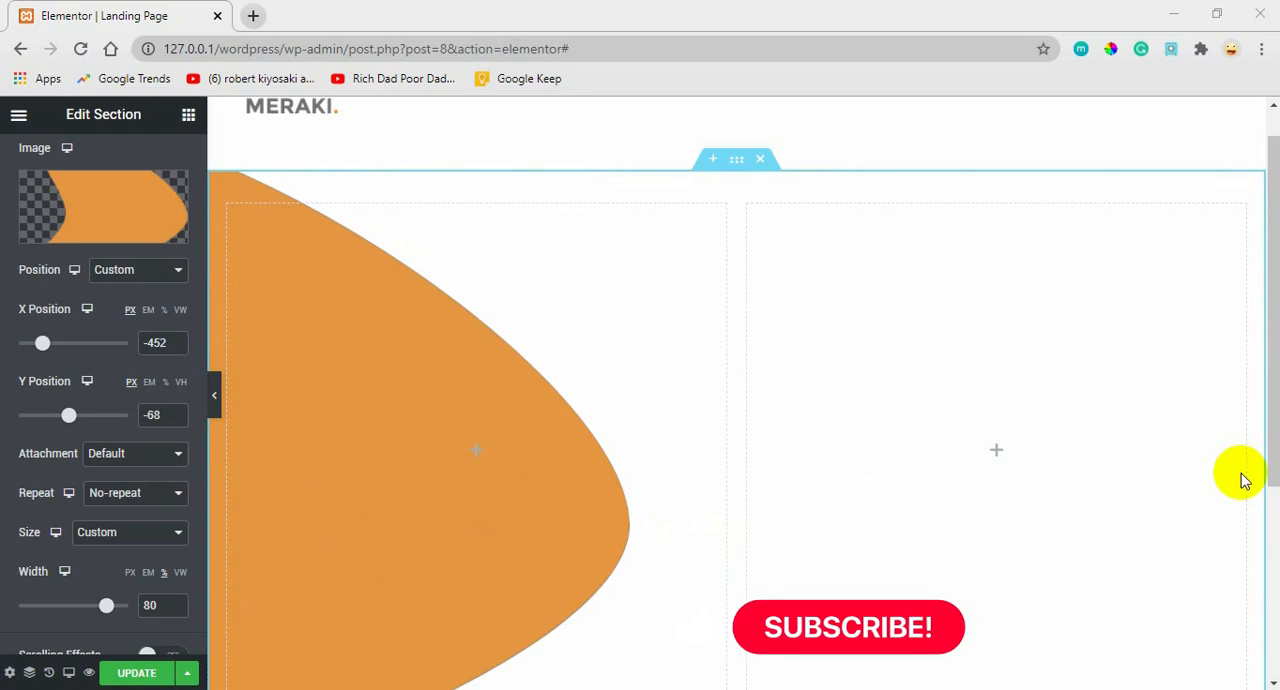
drag(1263, 314, 1257, 423)
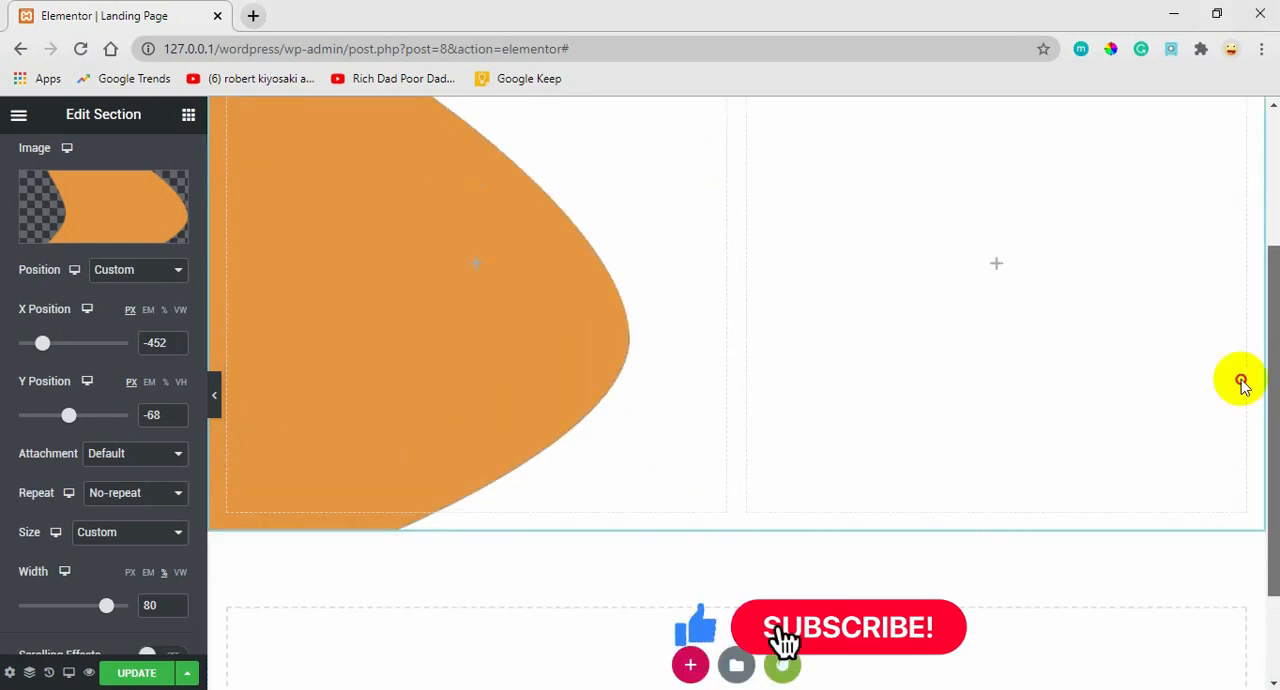
scroll(1240, 385, up, 3)
scroll(1223, 278, down, 3)
scroll(1194, 404, up, 3)
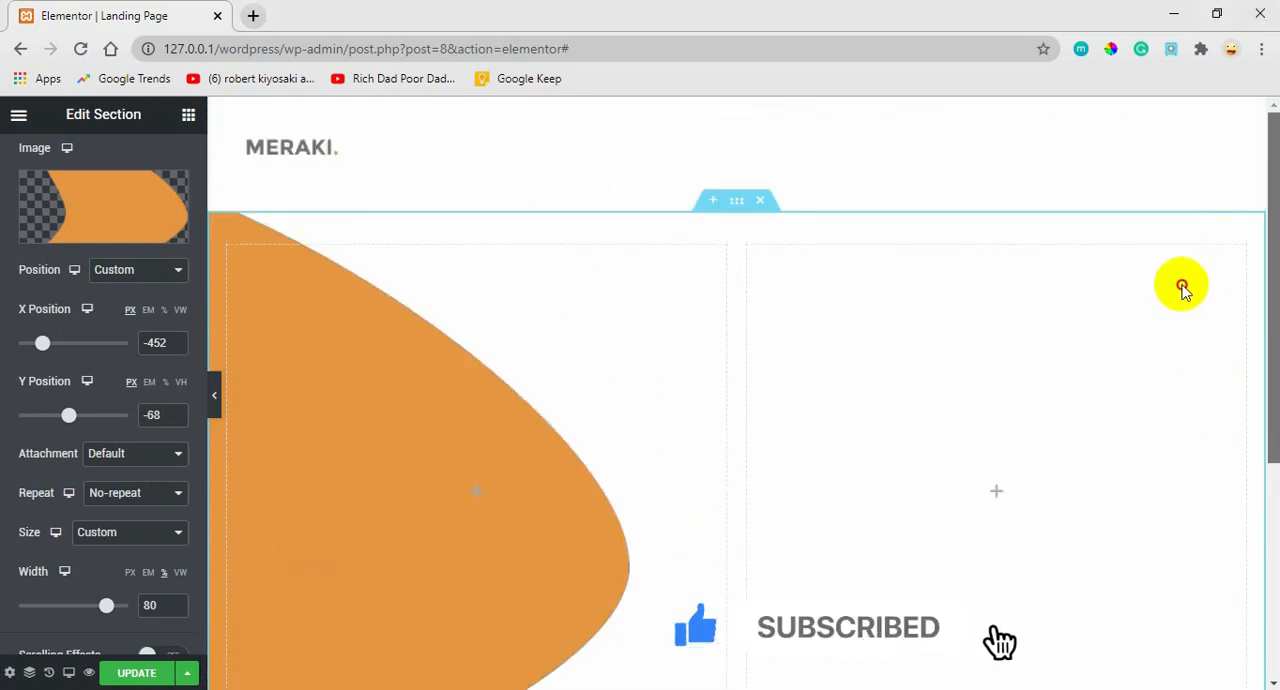
scroll(1183, 290, down, 3)
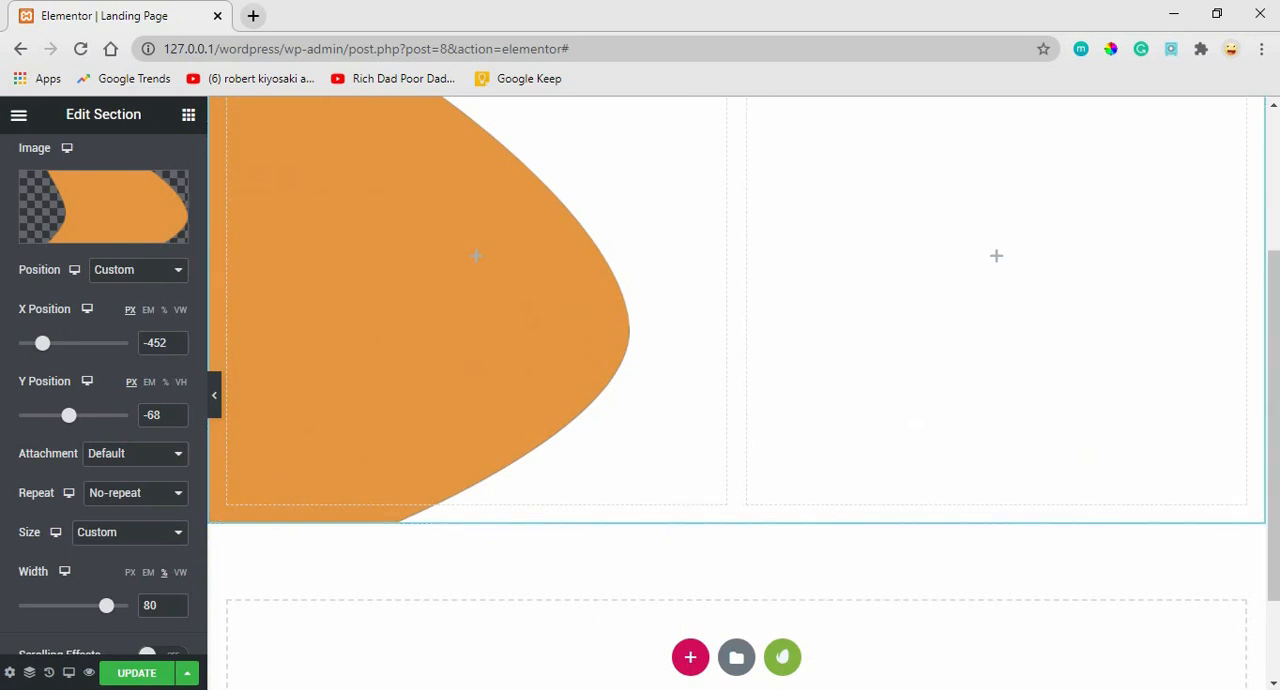
scroll(1226, 340, up, 3)
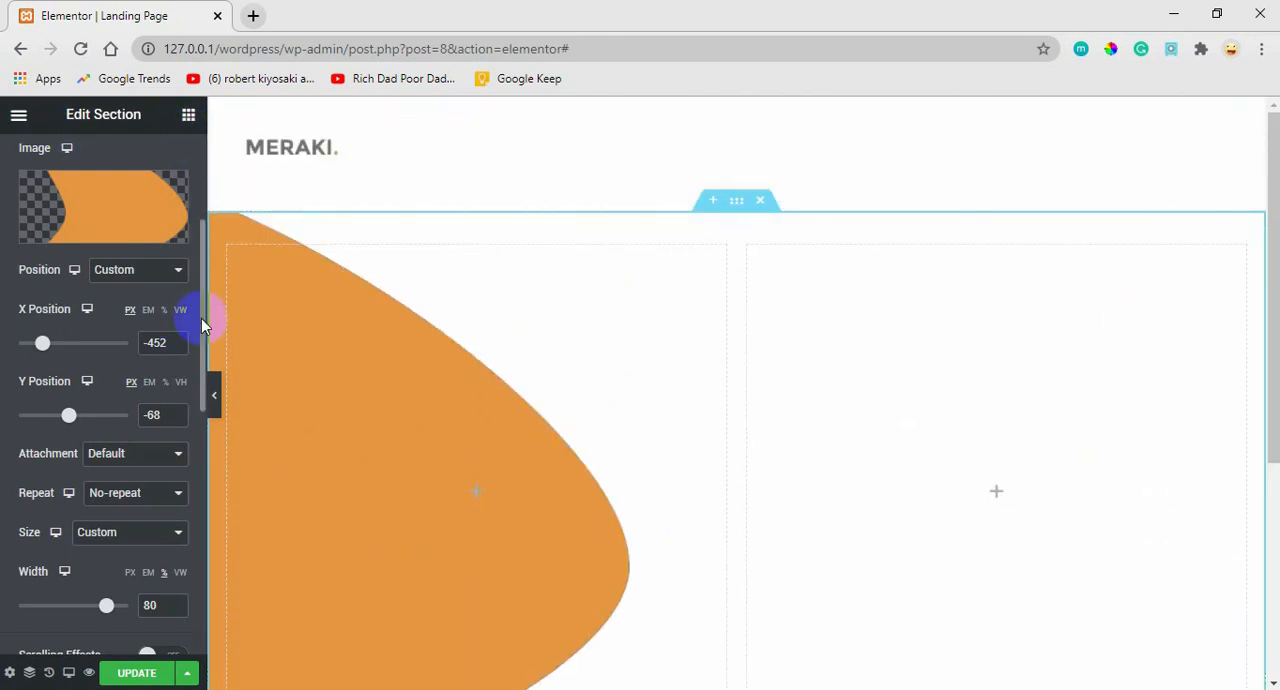
Set the hero section's height to Min Height with a minimum height of 708 px, and check its full extent.
drag(203, 325, 171, 237)
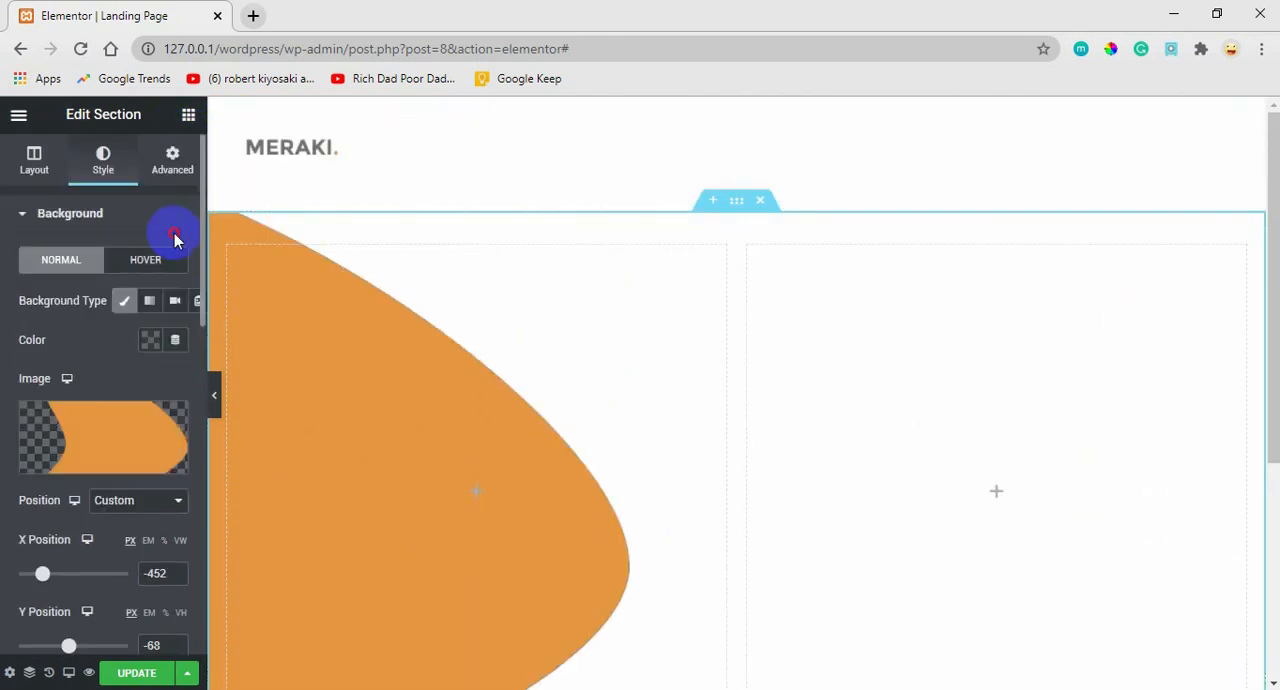
click(34, 160)
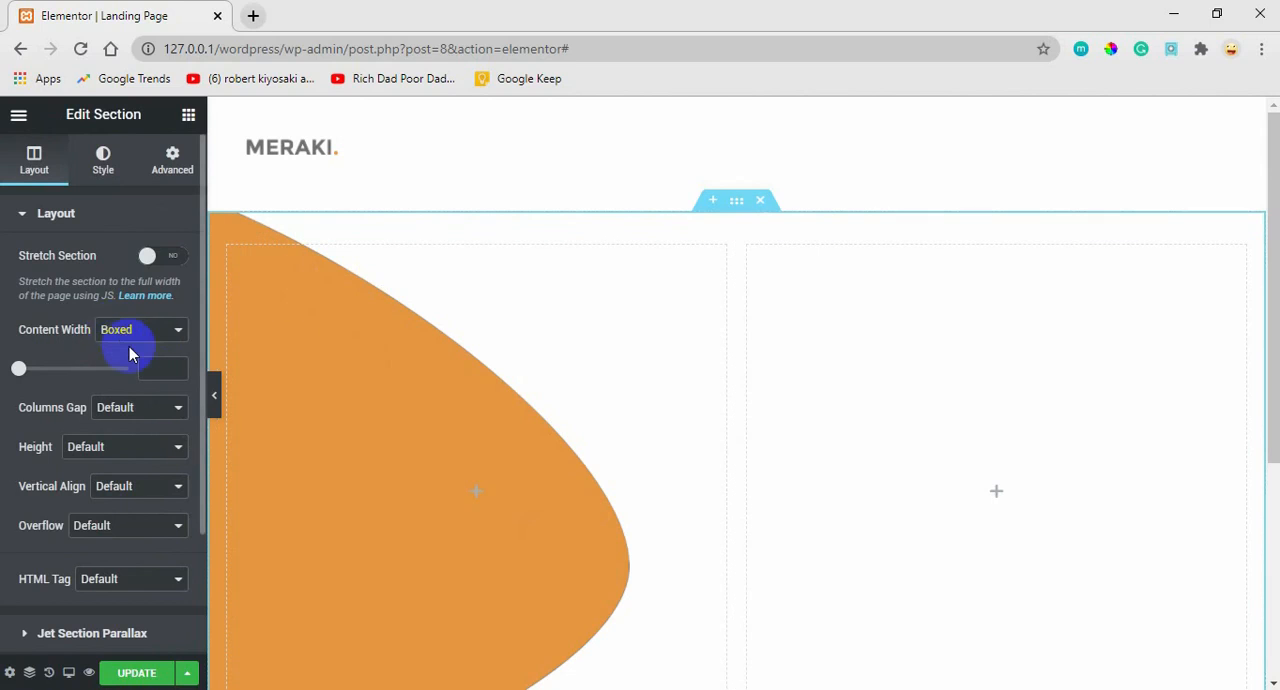
click(116, 450)
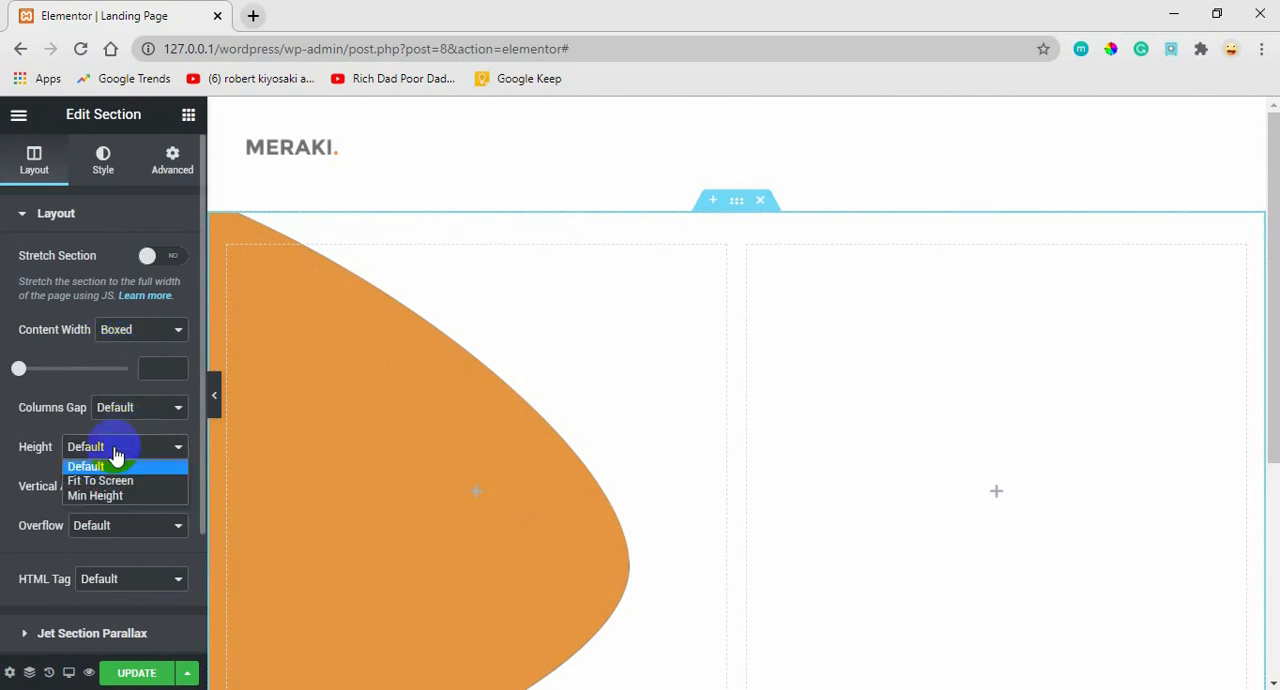
click(95, 496)
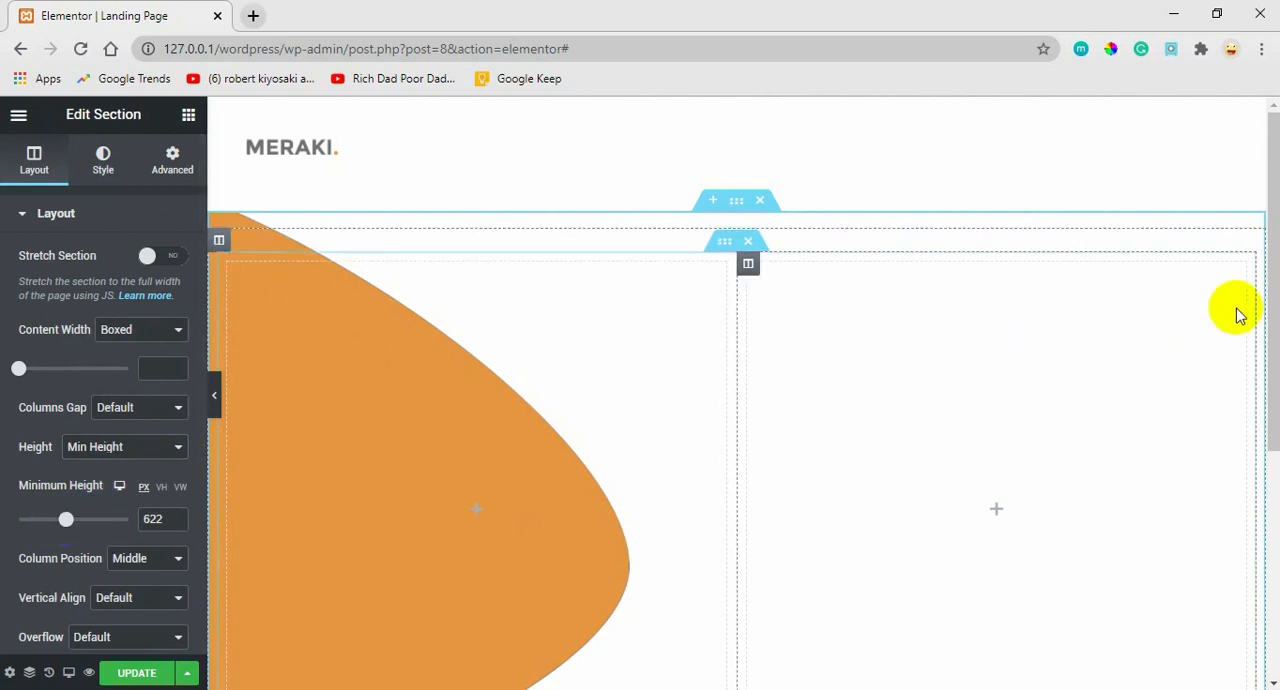
drag(1275, 248, 1251, 371)
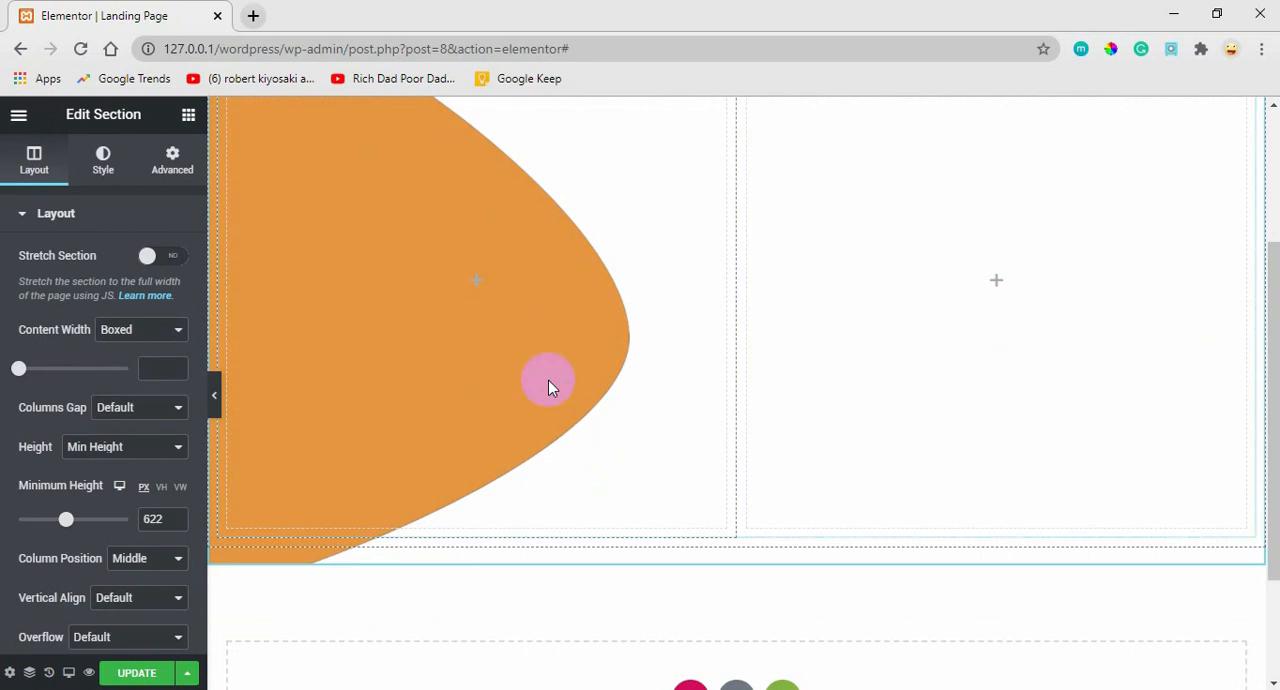
drag(66, 527, 72, 527)
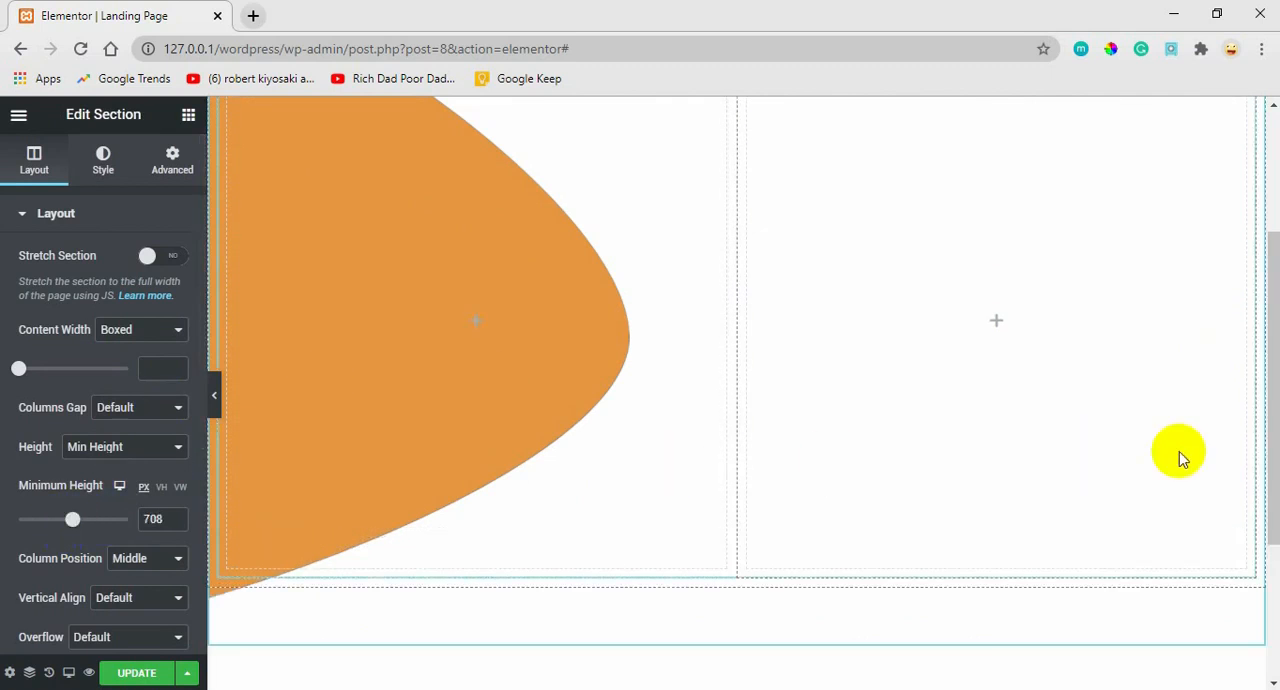
drag(1268, 452, 1251, 338)
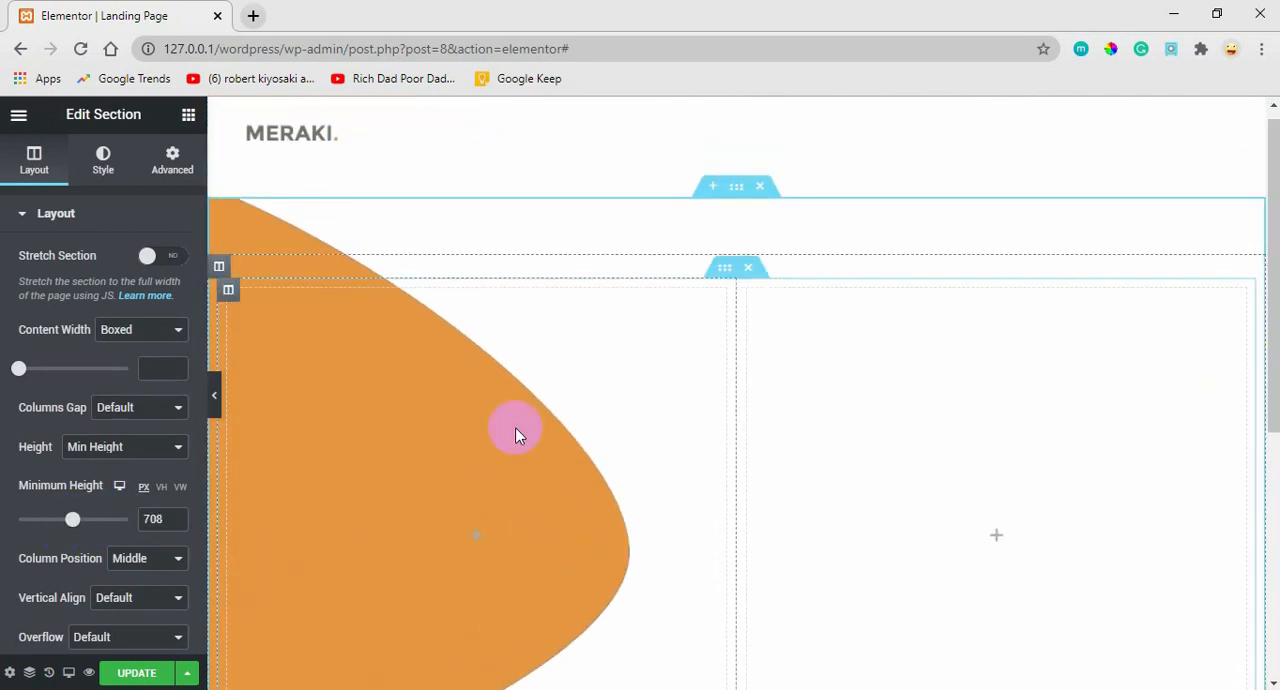
Reposition the section's orange background shape to X -425 px and Y -27 px, and check it from top to bottom.
click(116, 170)
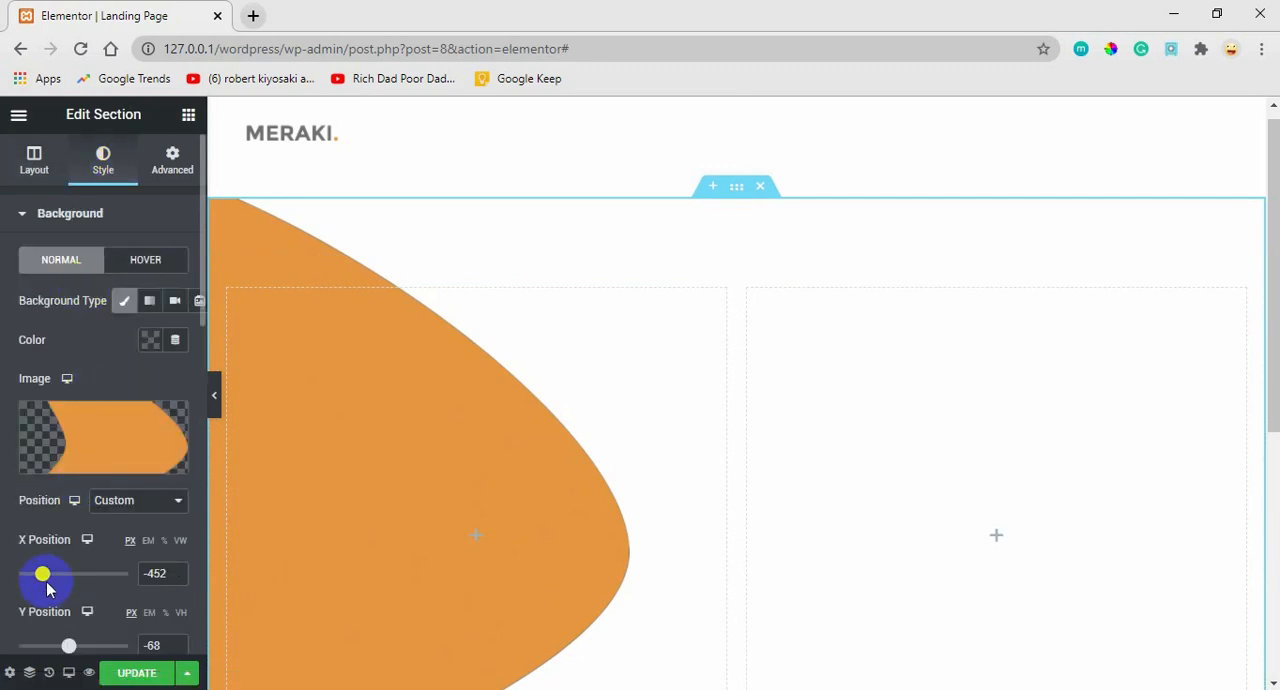
drag(42, 585, 44, 584)
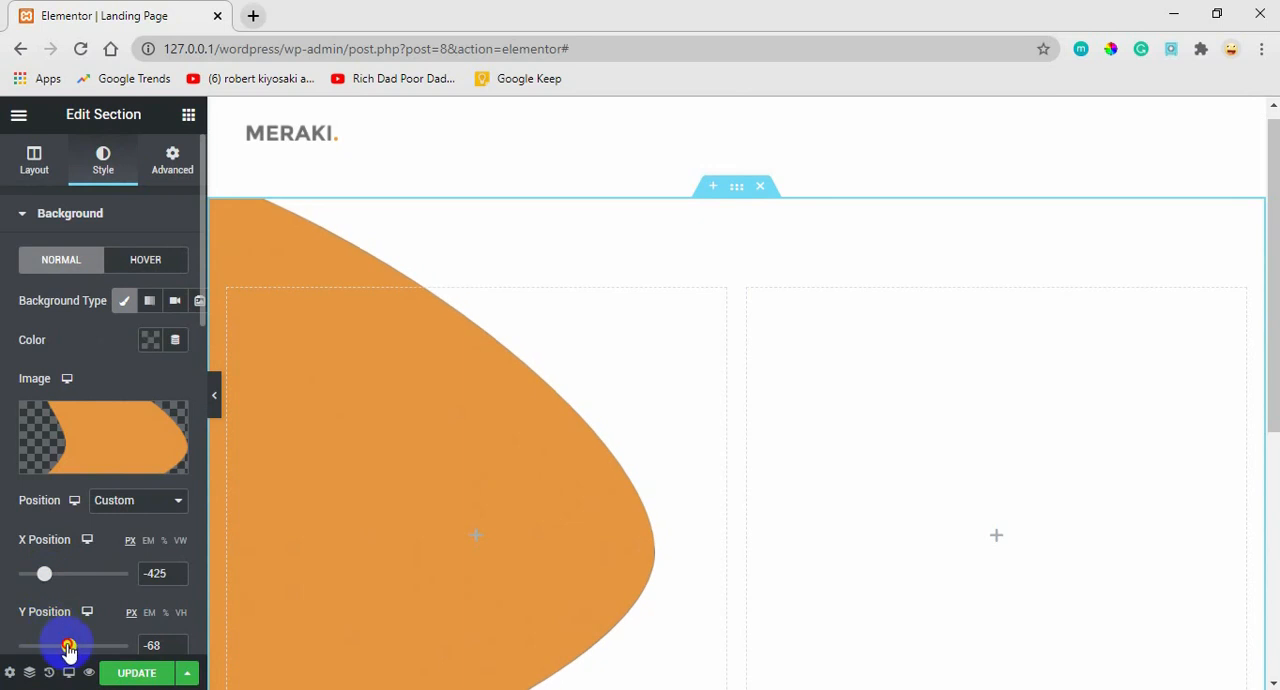
drag(68, 648, 70, 645)
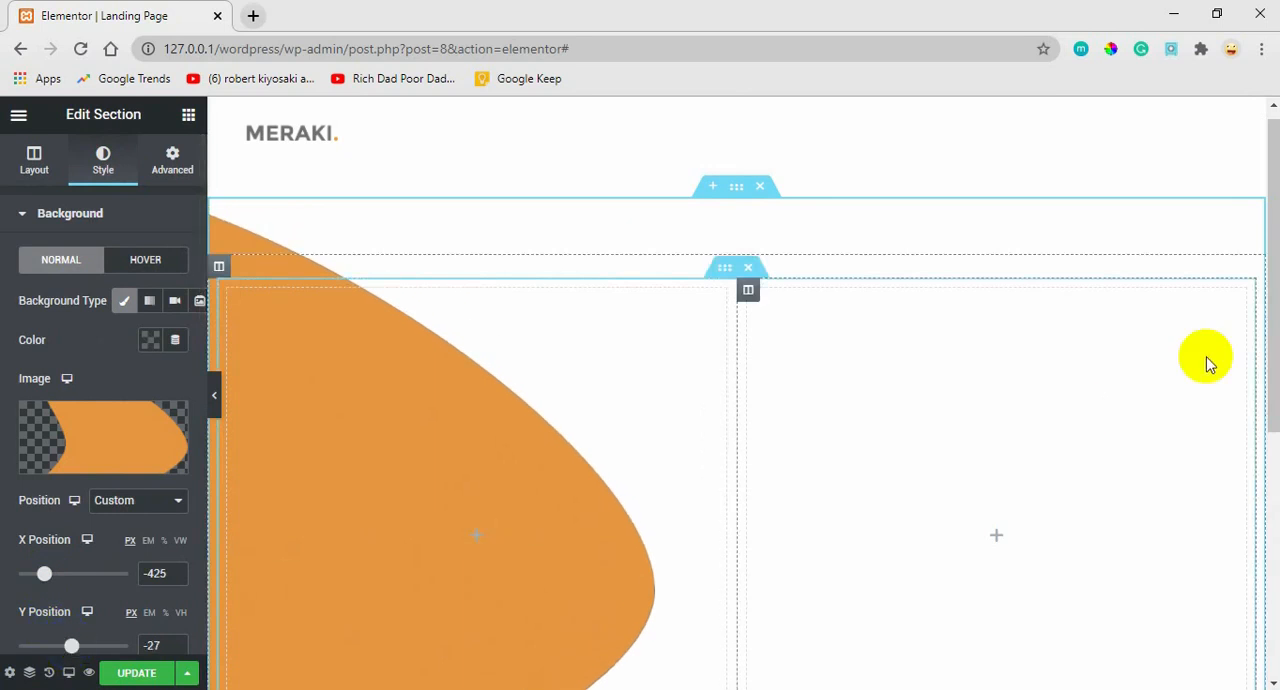
scroll(1251, 335, down, 3)
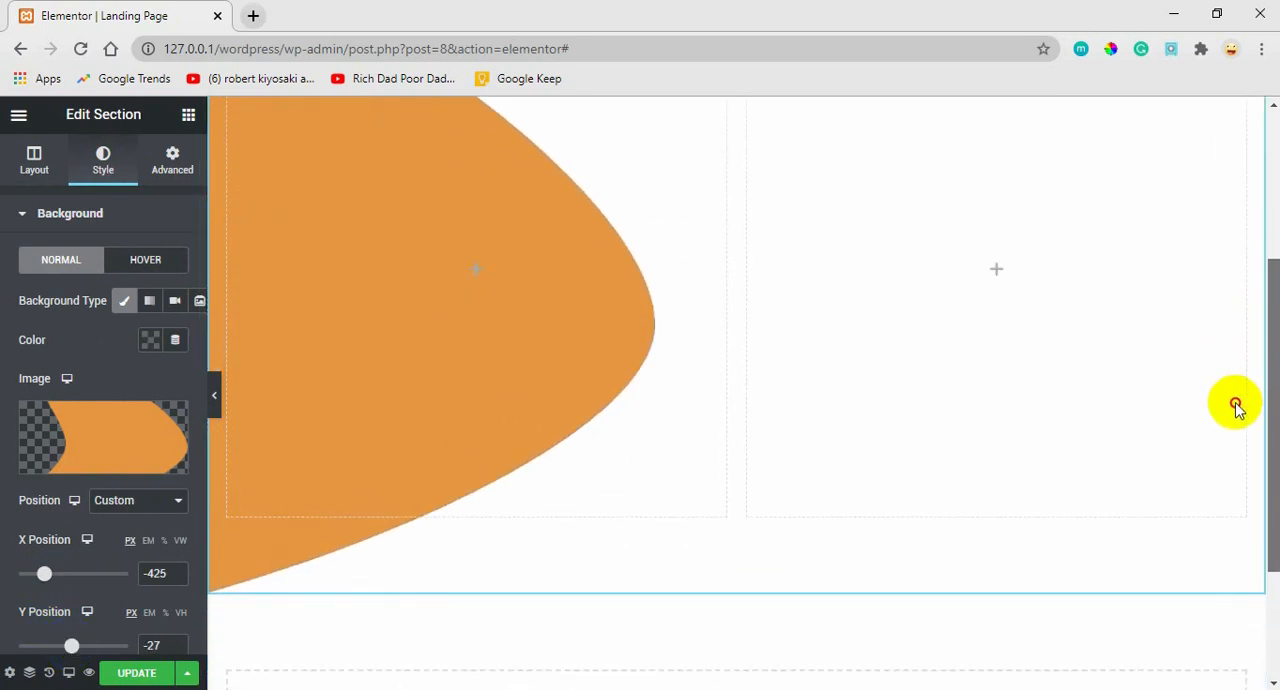
scroll(1236, 405, up, 3)
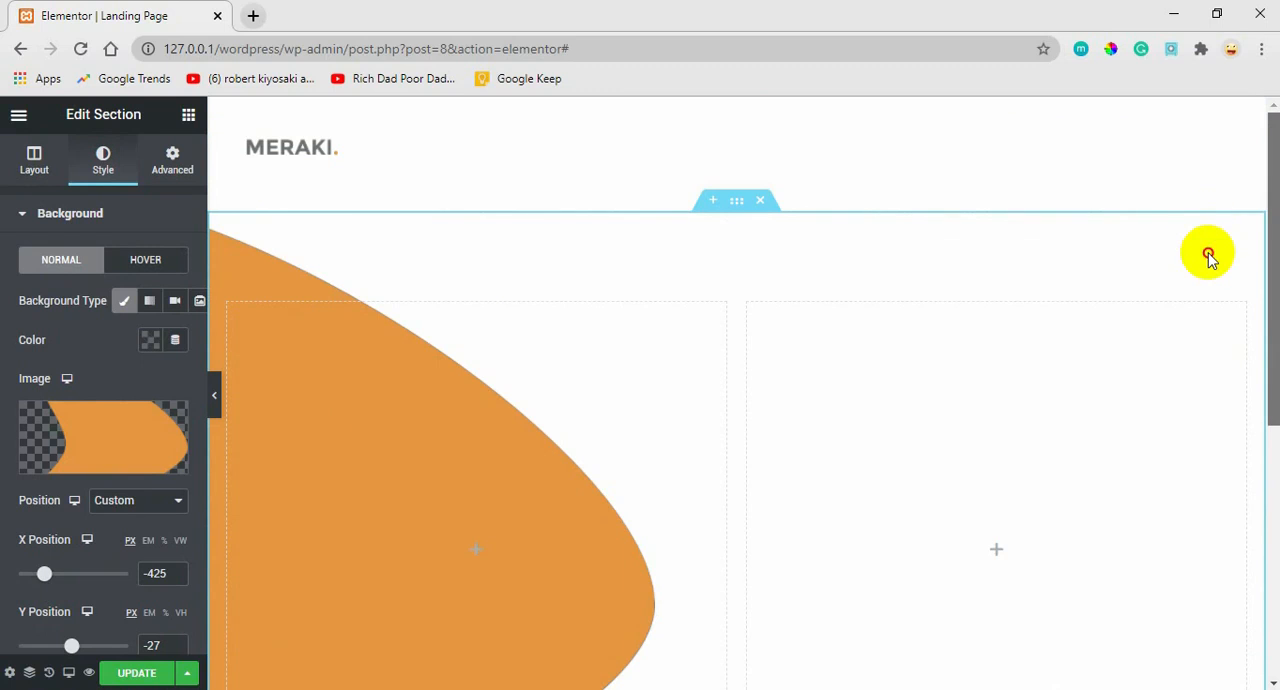
scroll(1205, 270, down, 2)
scroll(1178, 365, up, 1)
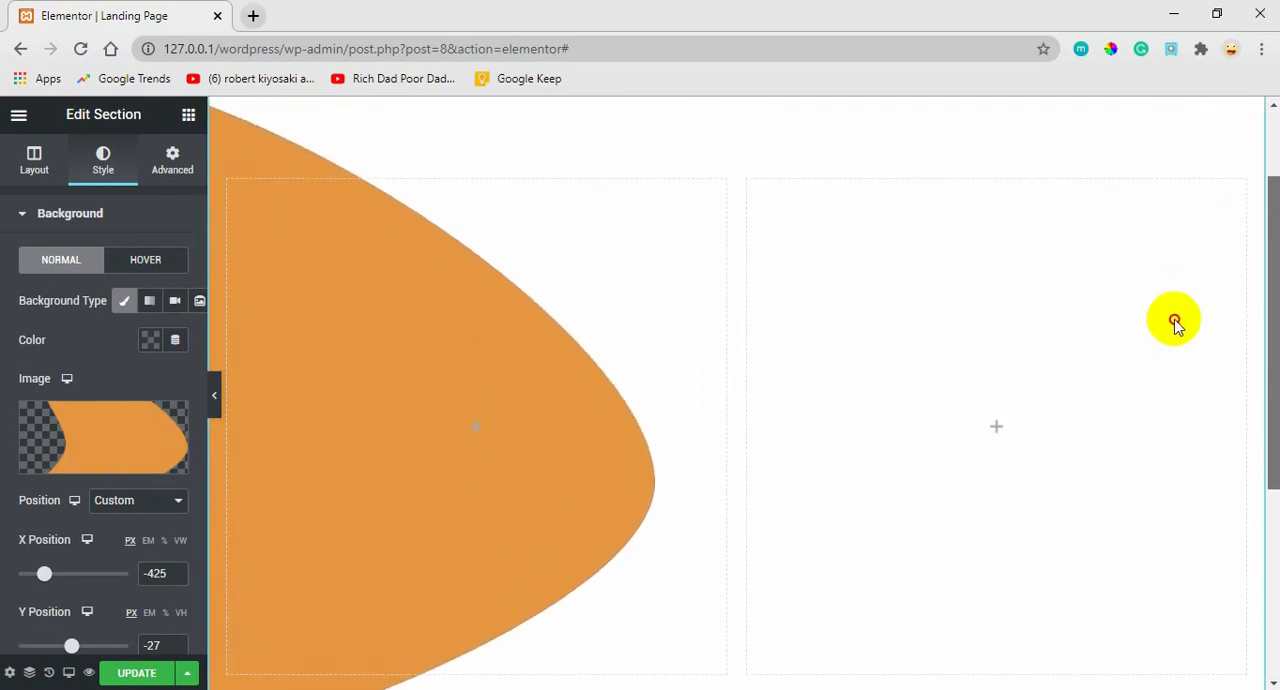
Switch to the Adobe XD design to examine the photographer illustration over the orange shape, and return to the Elementor page in Chrome.
click(342, 435)
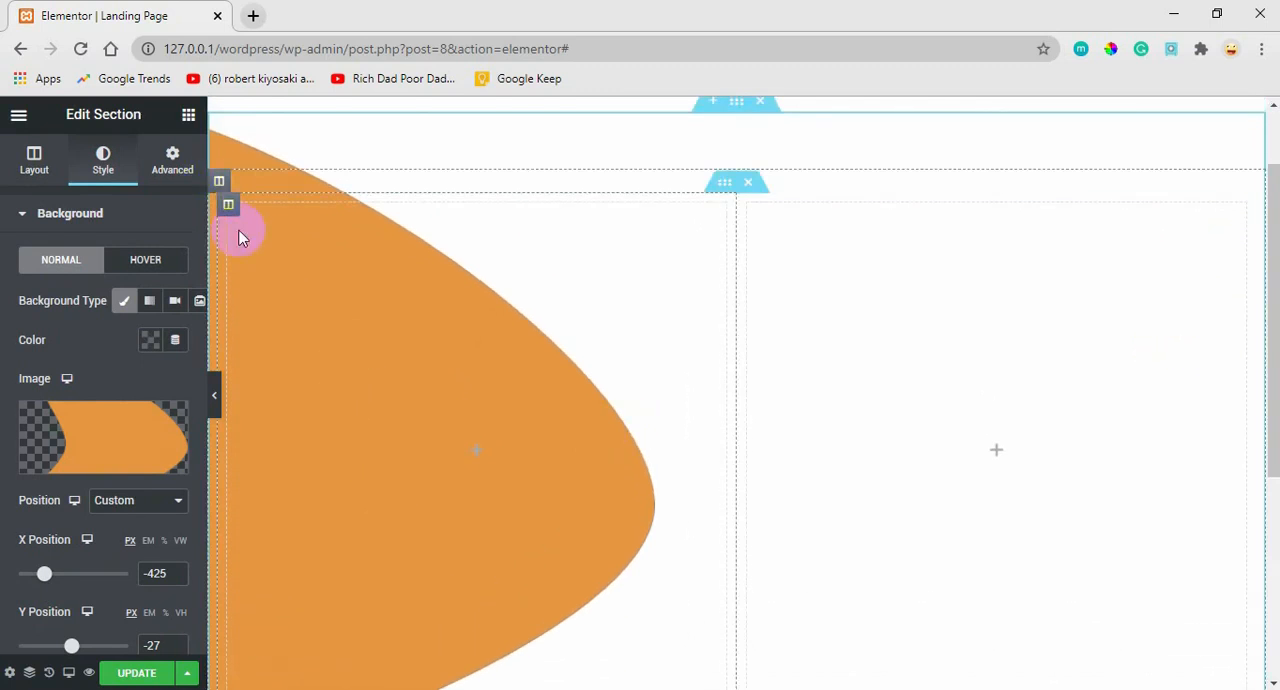
click(746, 689)
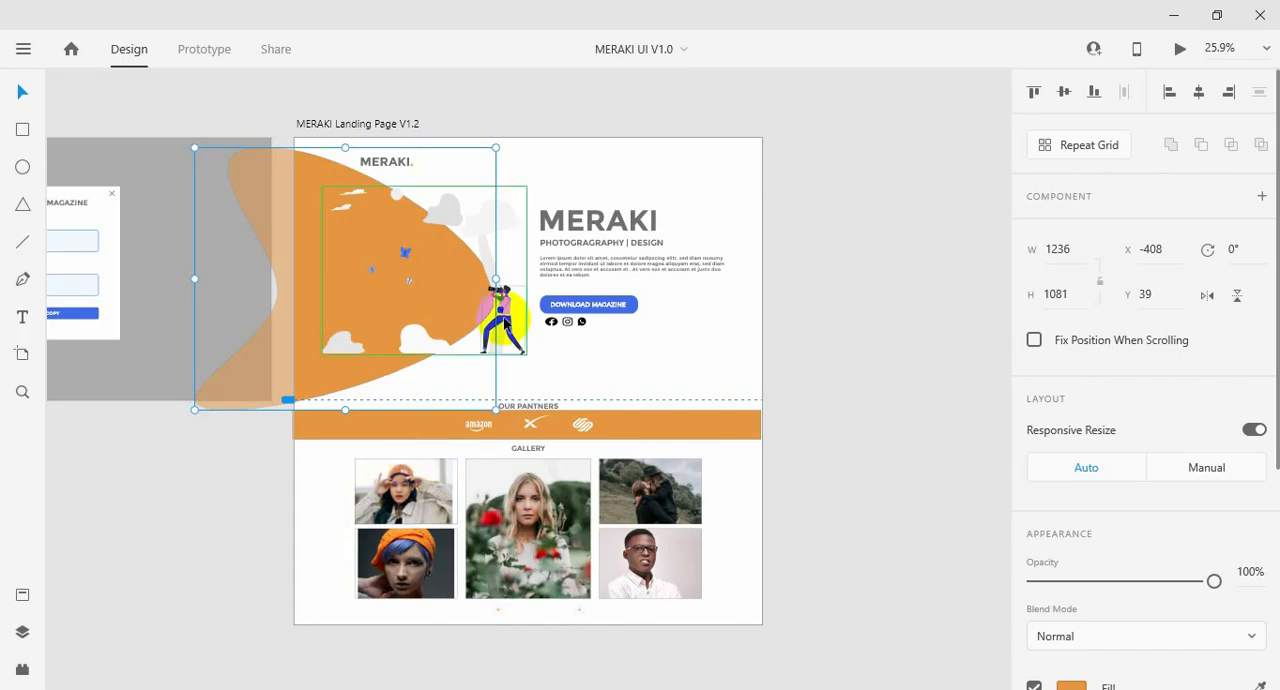
click(503, 318)
mouse_move(309, 689)
click(141, 657)
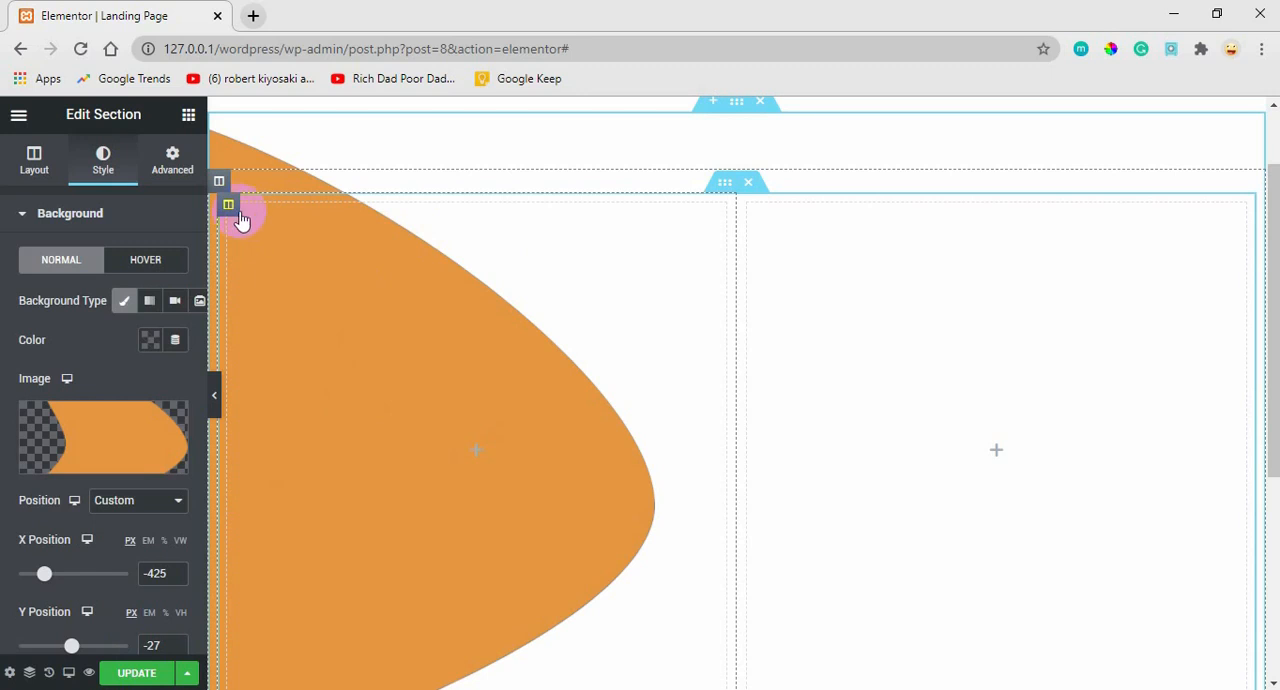
Give the hero's left column a Classic background using the illustration Component-1----1.png from the media library.
click(230, 208)
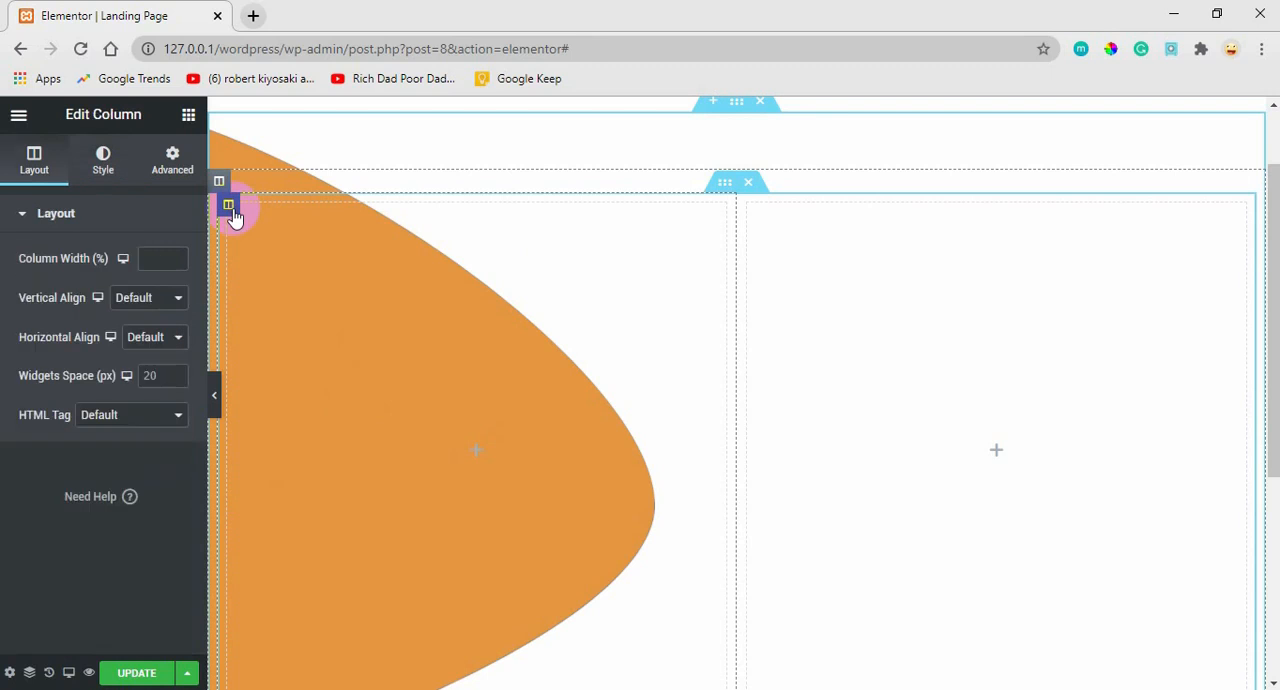
click(103, 165)
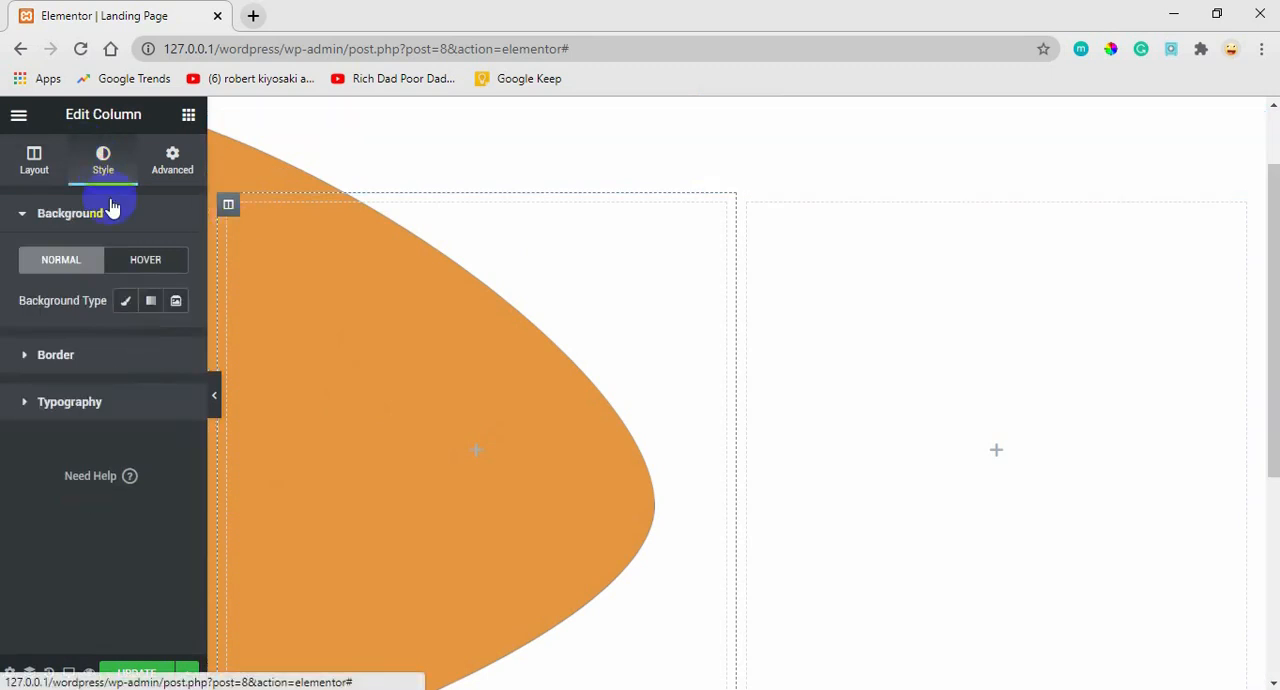
click(124, 302)
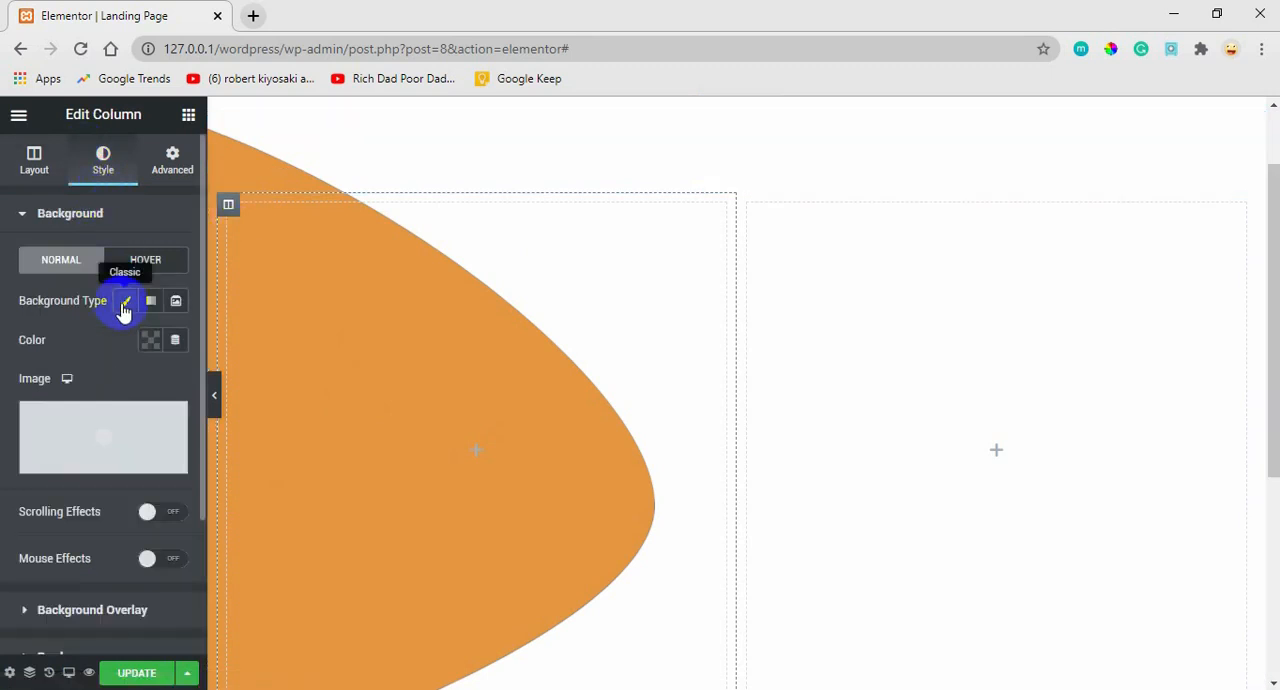
click(99, 446)
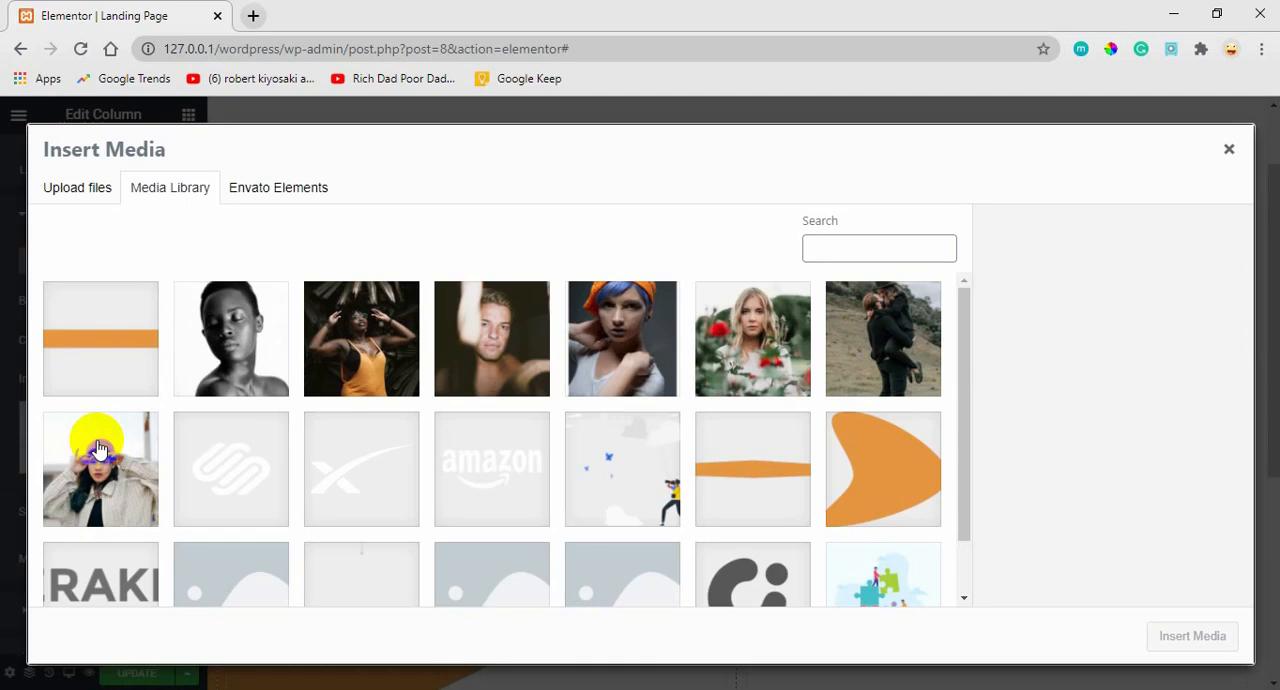
click(627, 488)
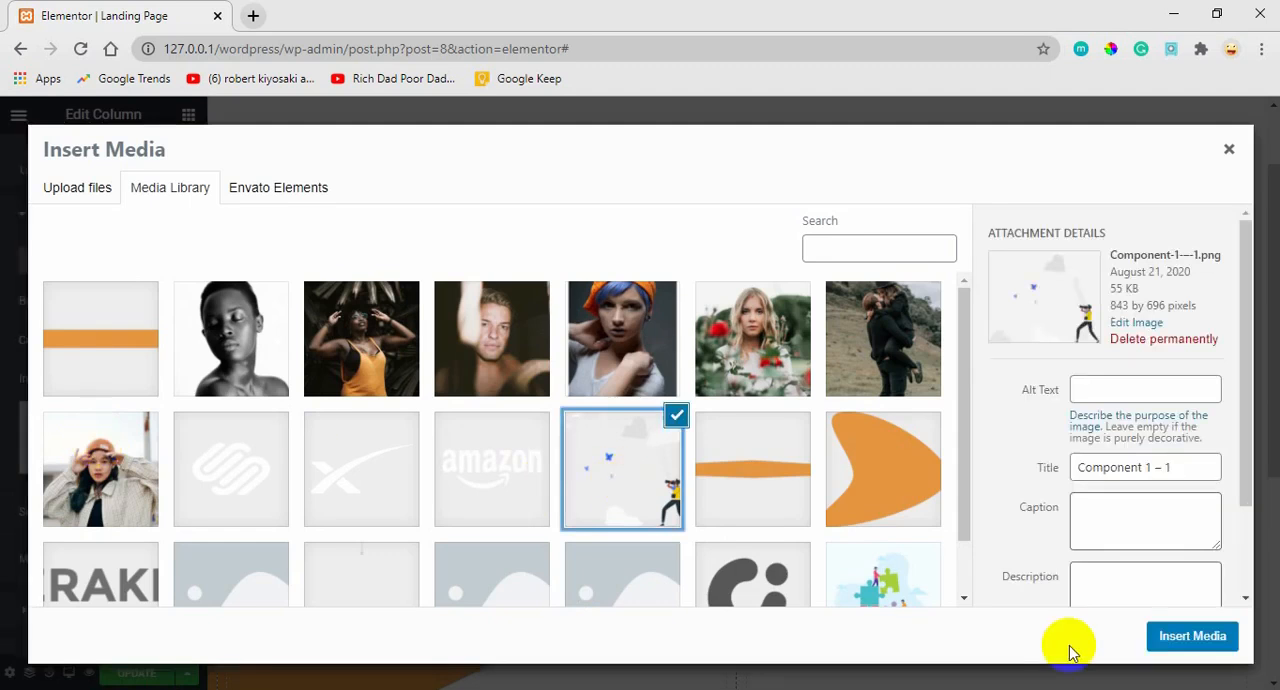
click(1192, 636)
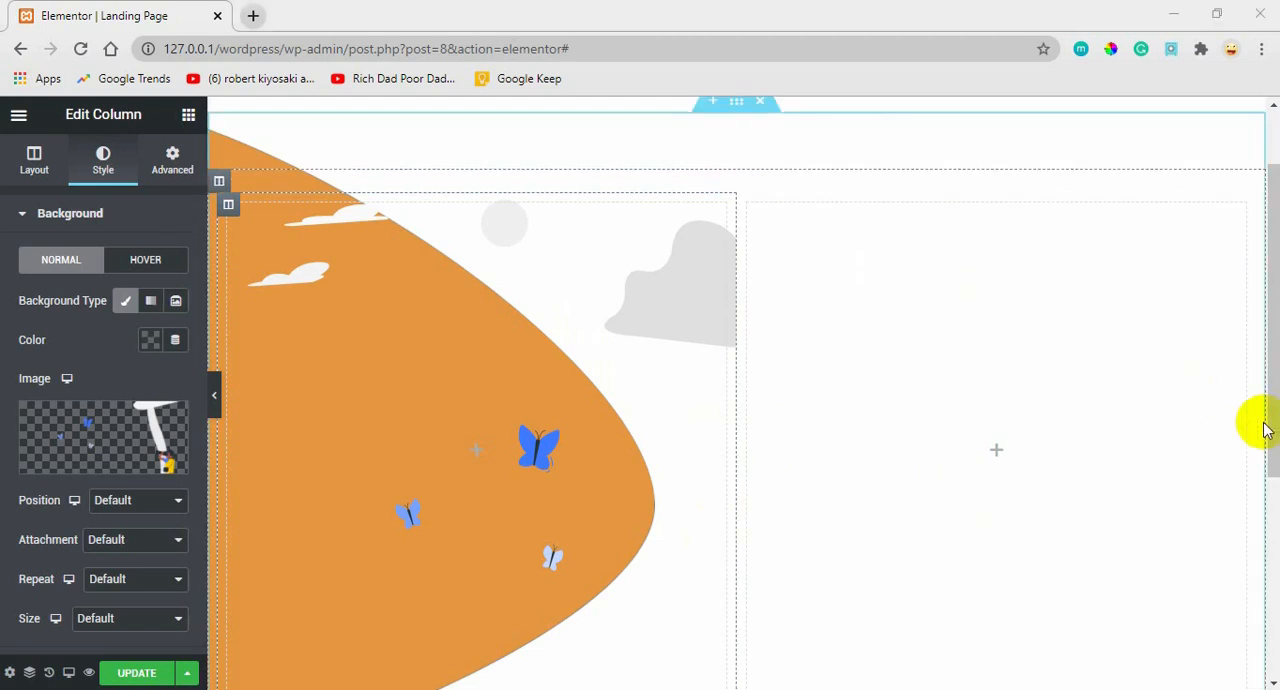
Set the column background illustration's position to Custom, with X at 588 px and Y at -164 px.
drag(1270, 424, 1243, 466)
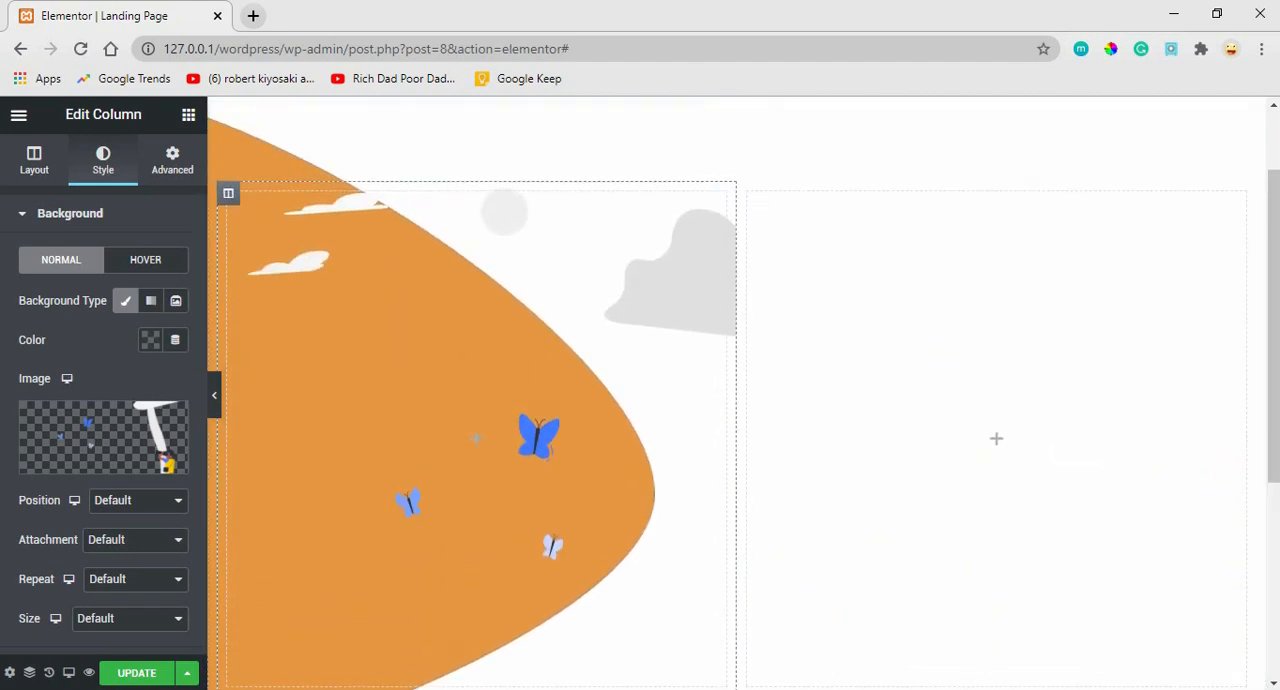
click(133, 503)
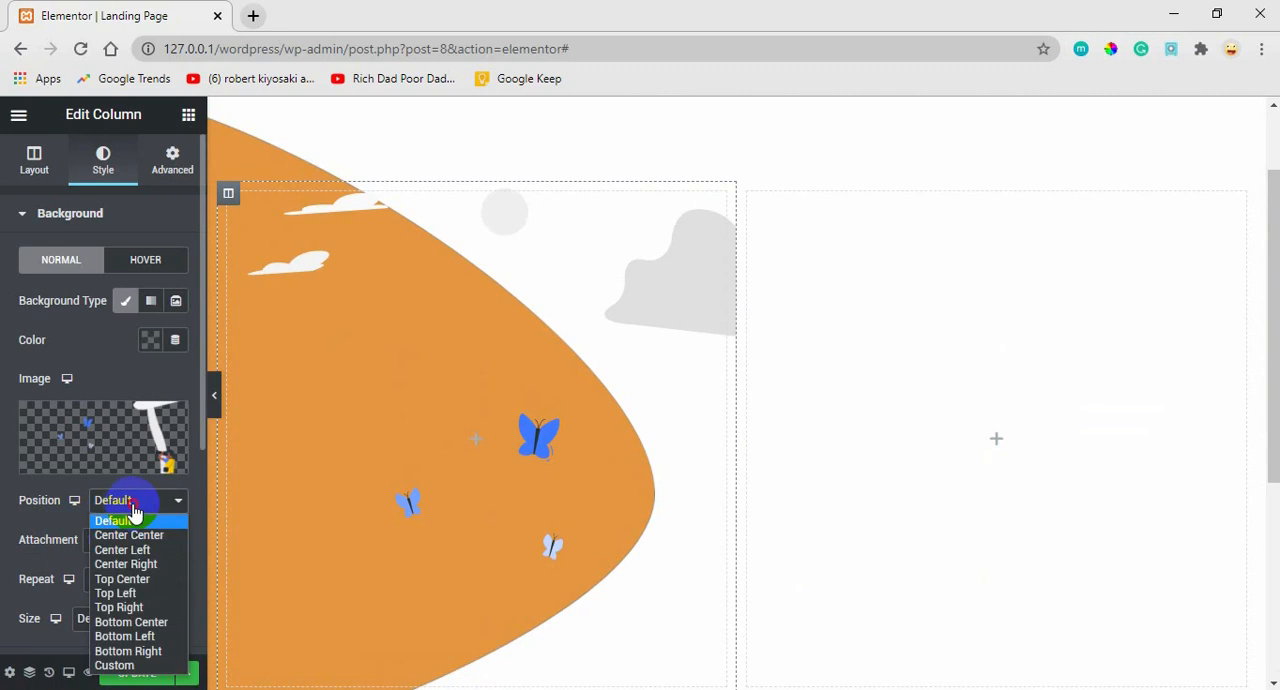
click(130, 536)
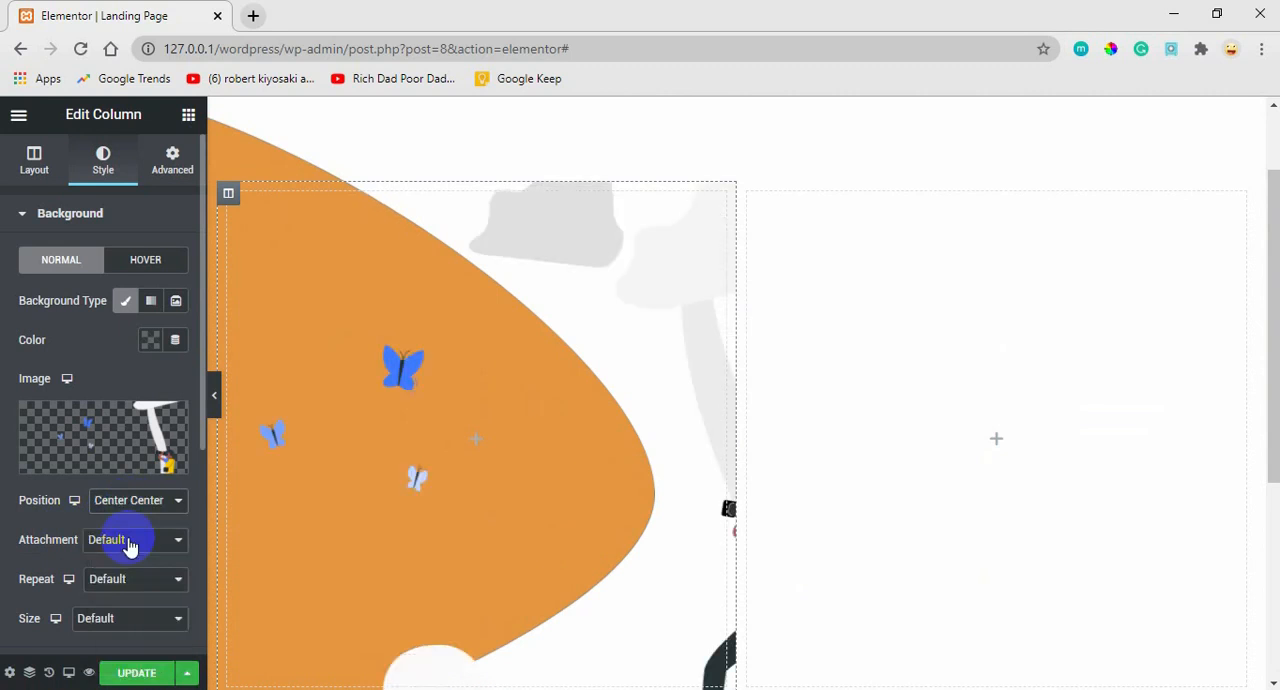
click(156, 503)
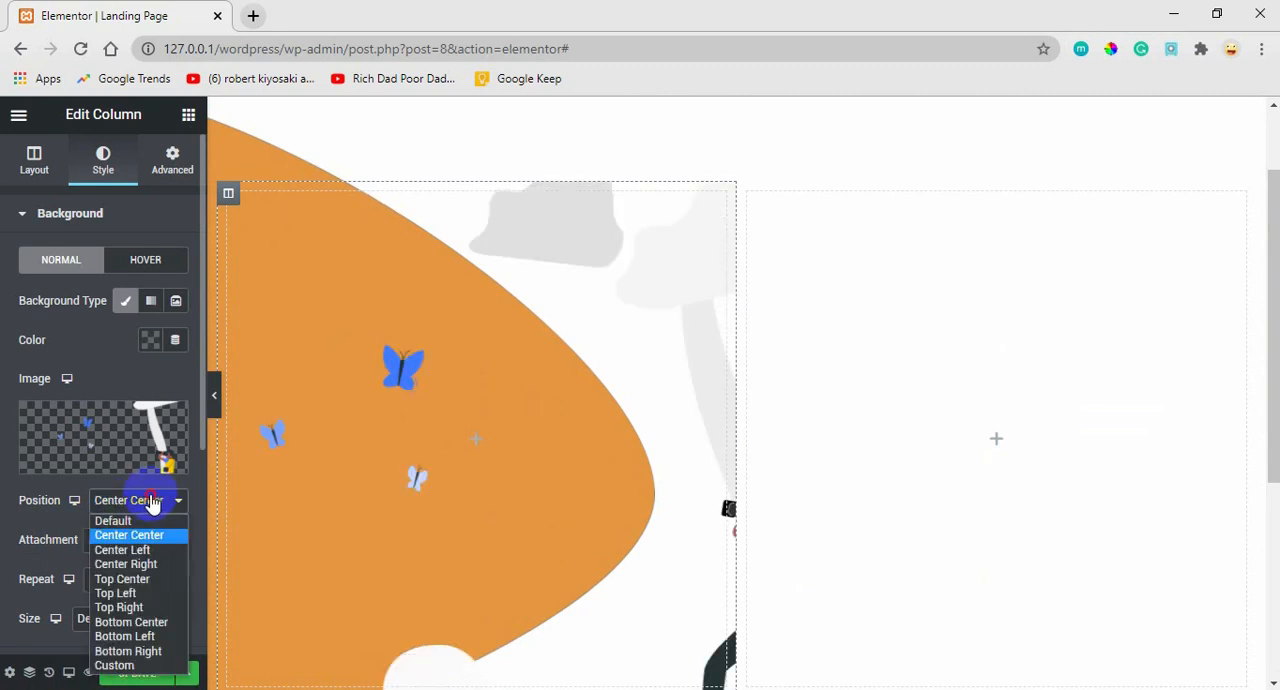
click(133, 666)
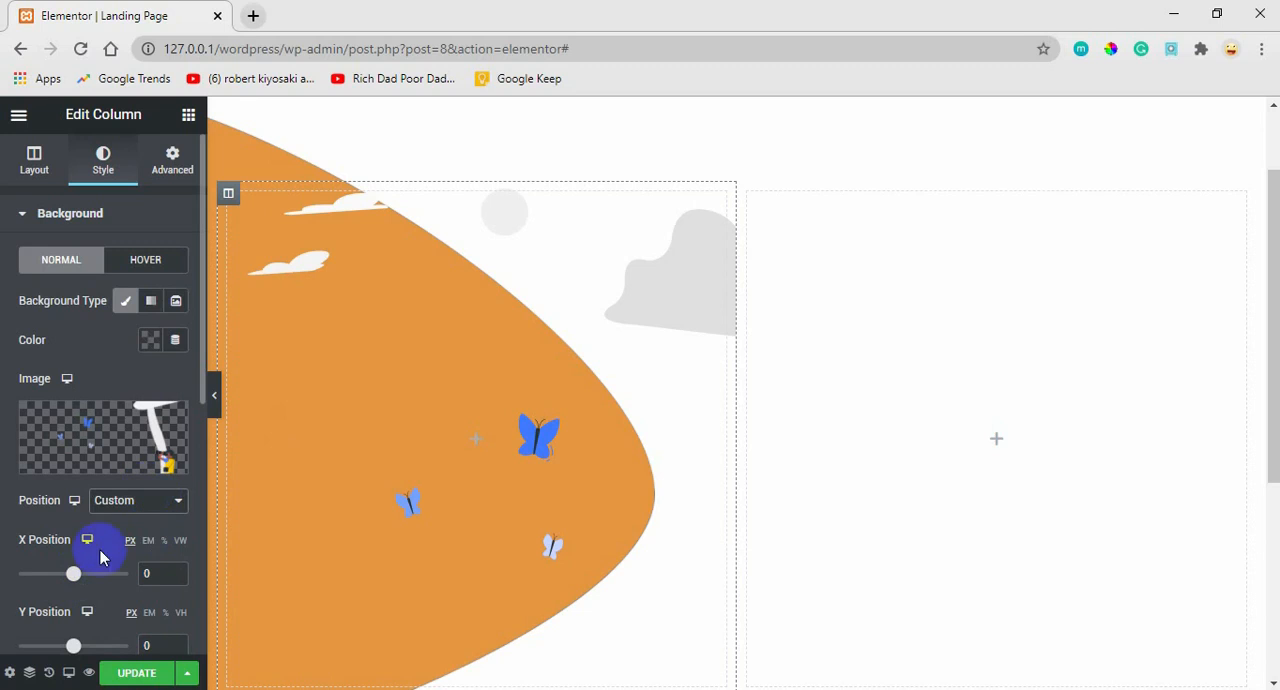
drag(73, 580, 114, 580)
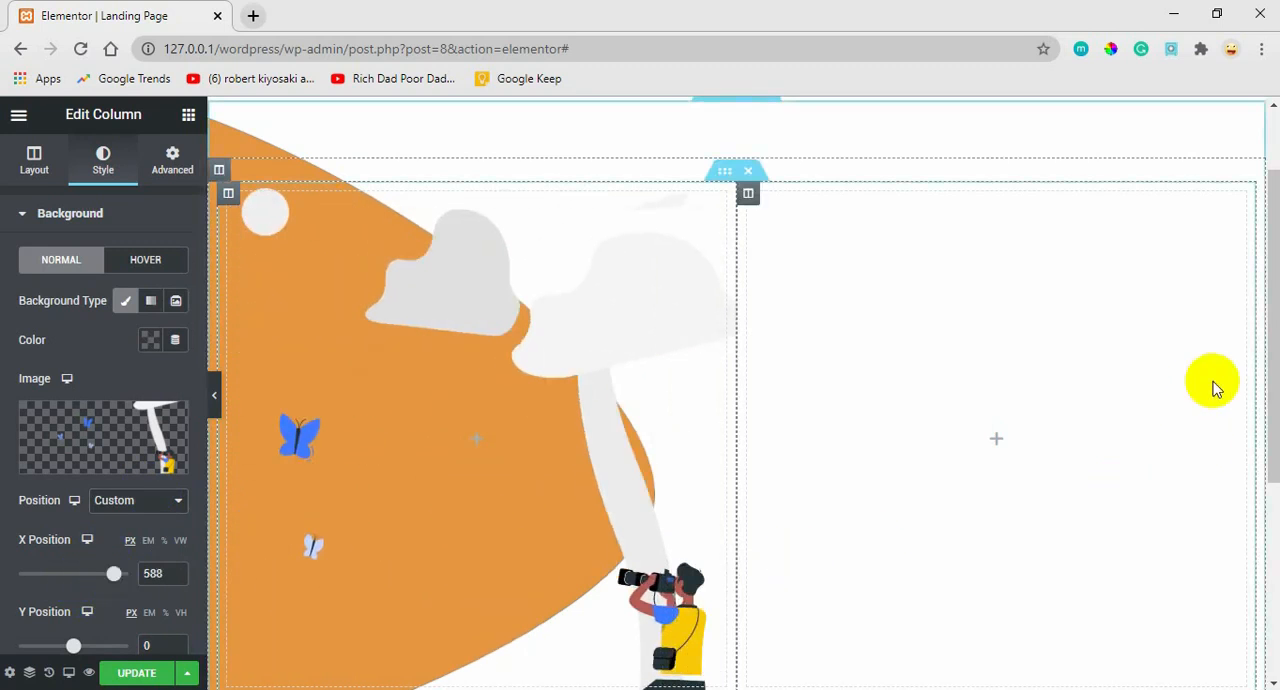
drag(1274, 340, 1251, 389)
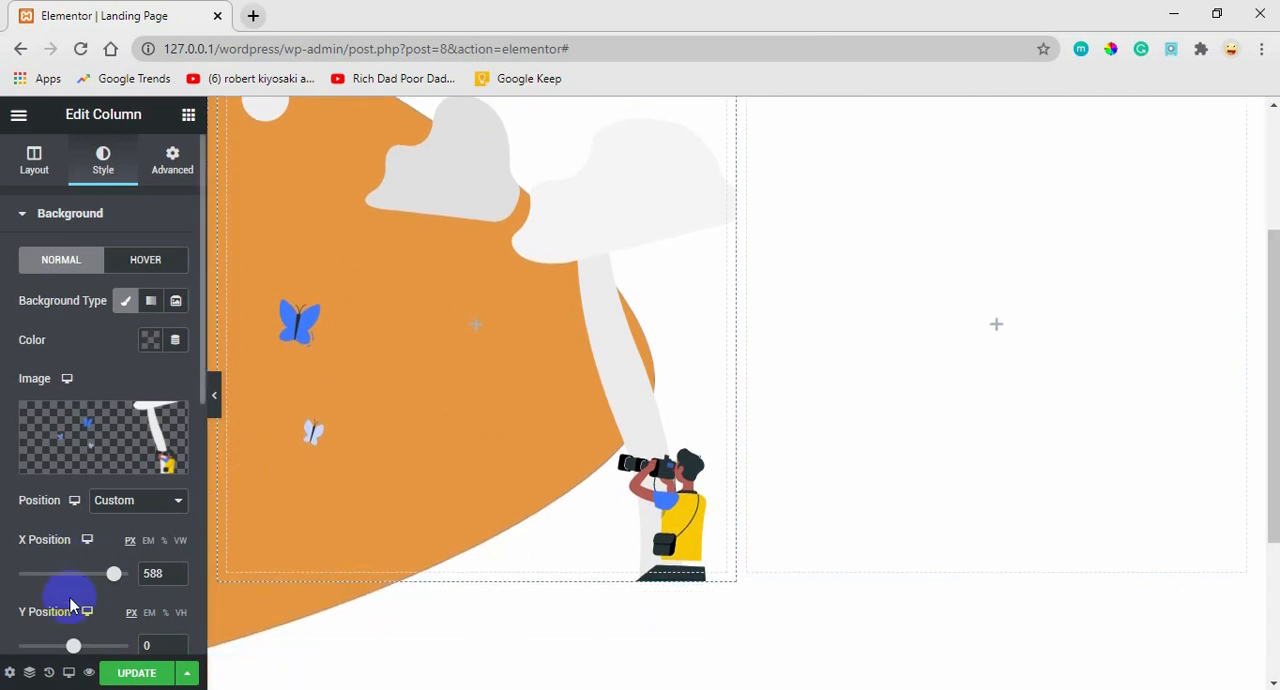
drag(72, 650, 62, 652)
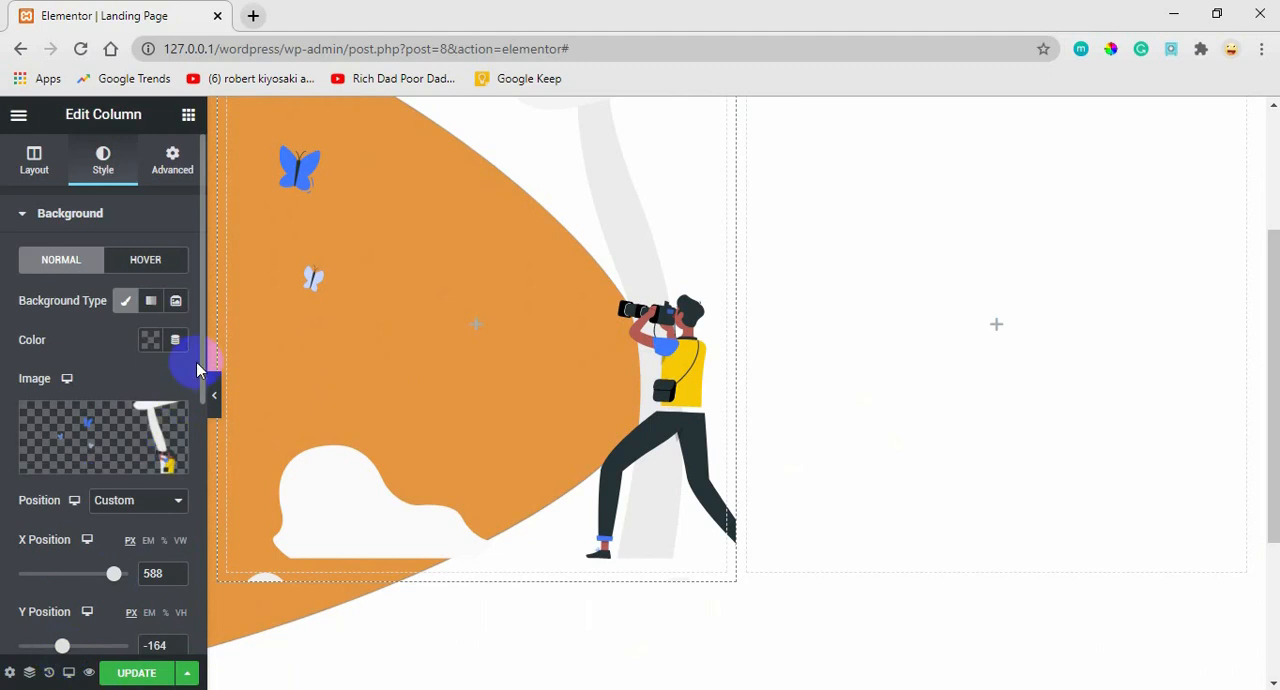
Give the column's background illustration a Custom size with 81% width and set it to No-repeat.
drag(203, 368, 171, 503)
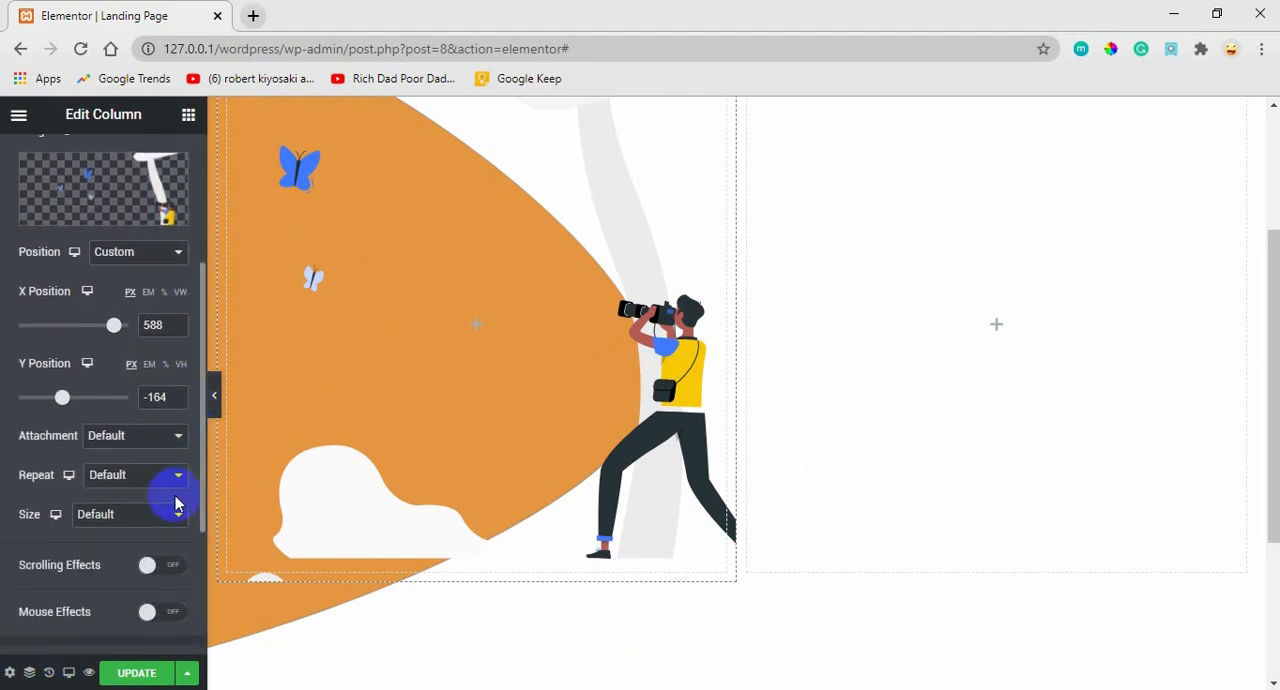
click(141, 514)
click(112, 593)
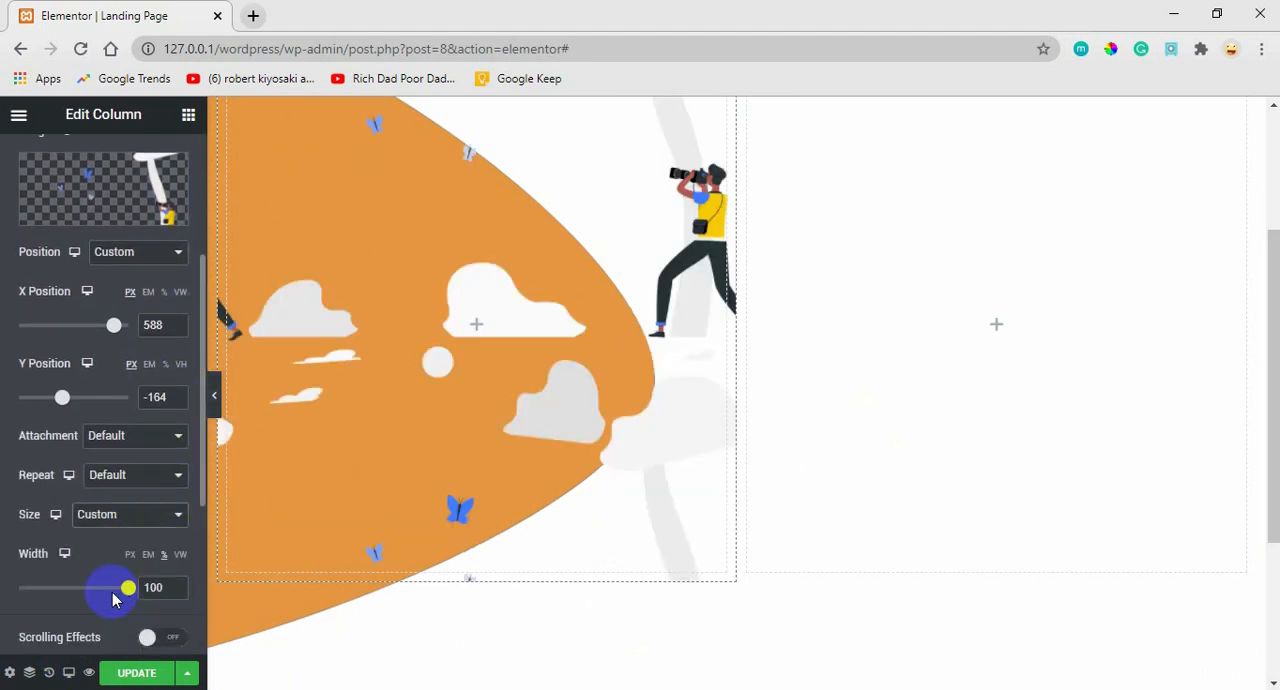
drag(126, 595, 105, 595)
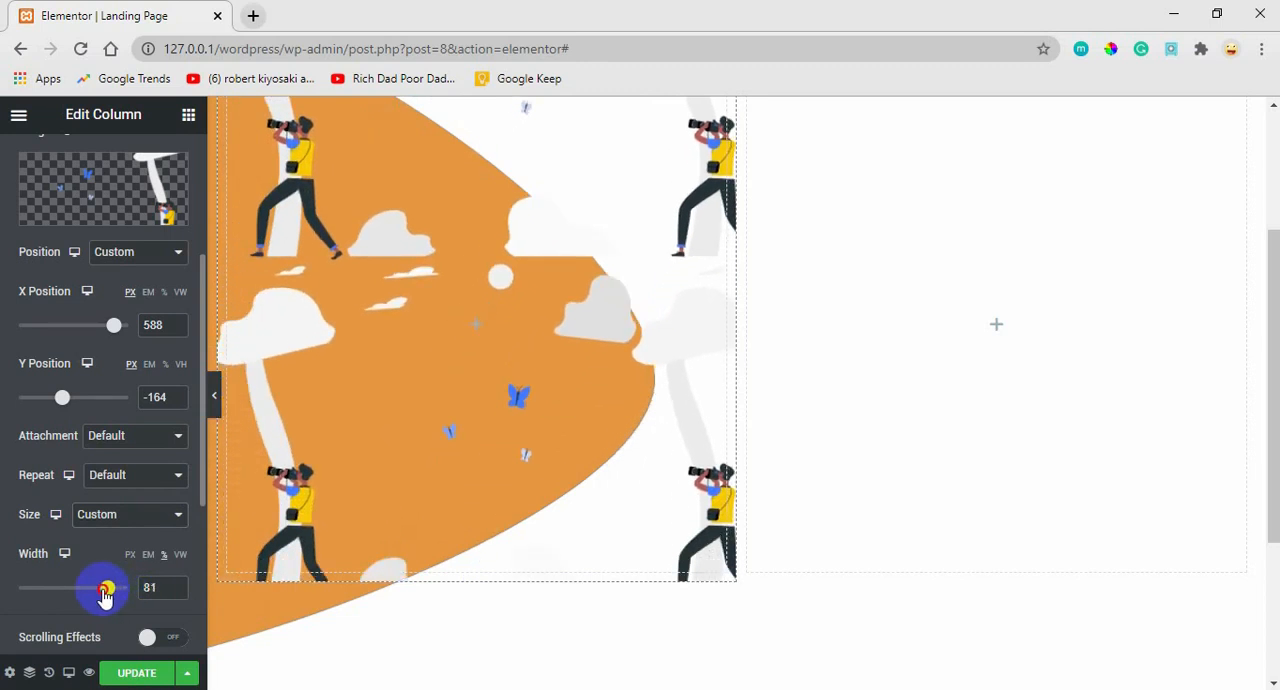
click(113, 490)
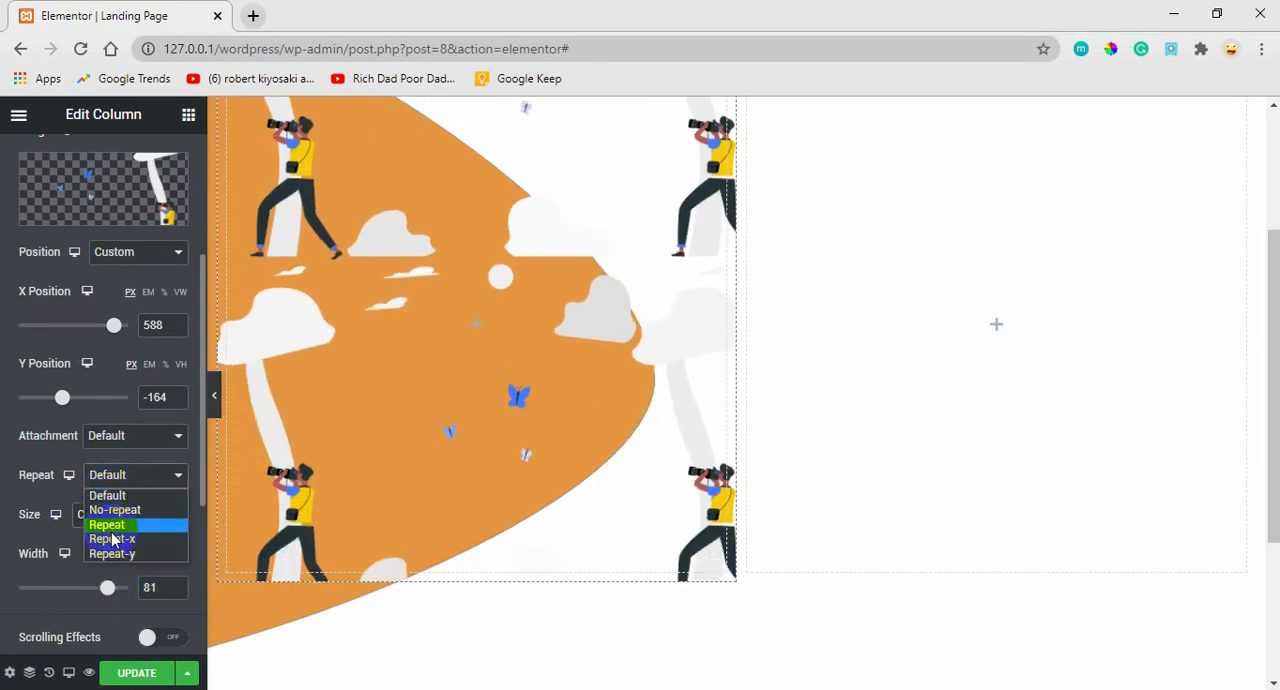
click(113, 510)
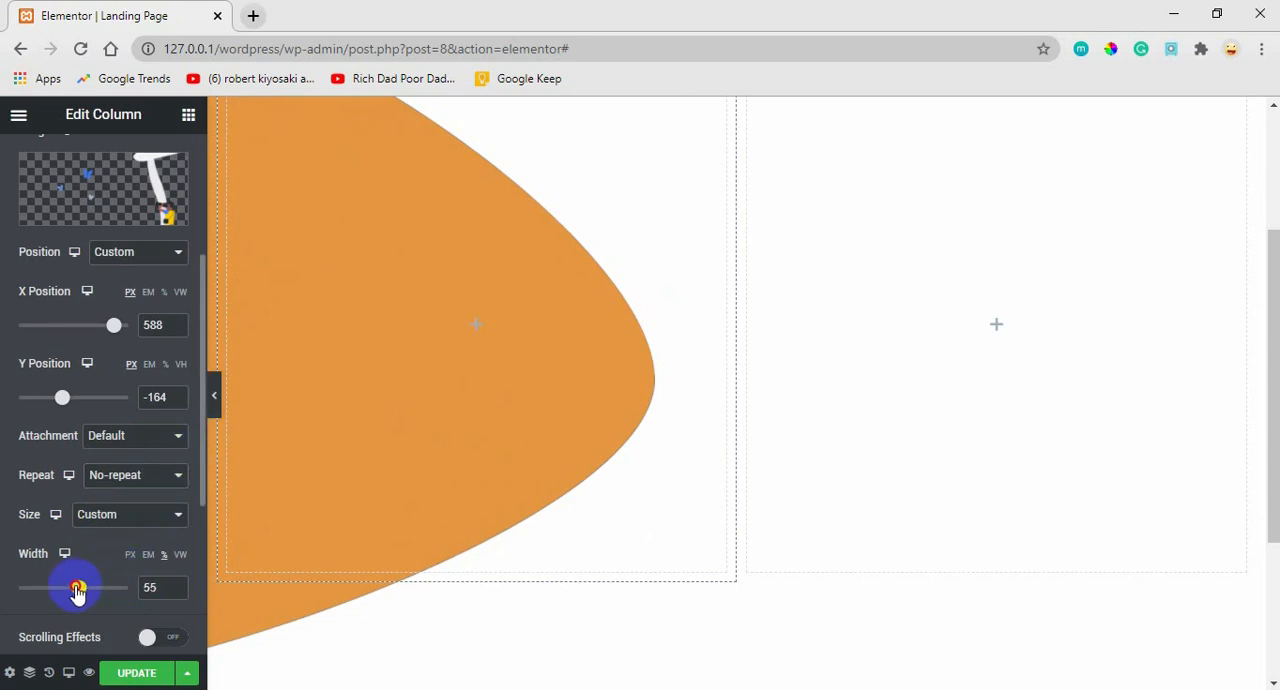
Set the column background illustration's width to 100%, with X position at -27 px and Y position at 68 px.
drag(78, 590, 155, 577)
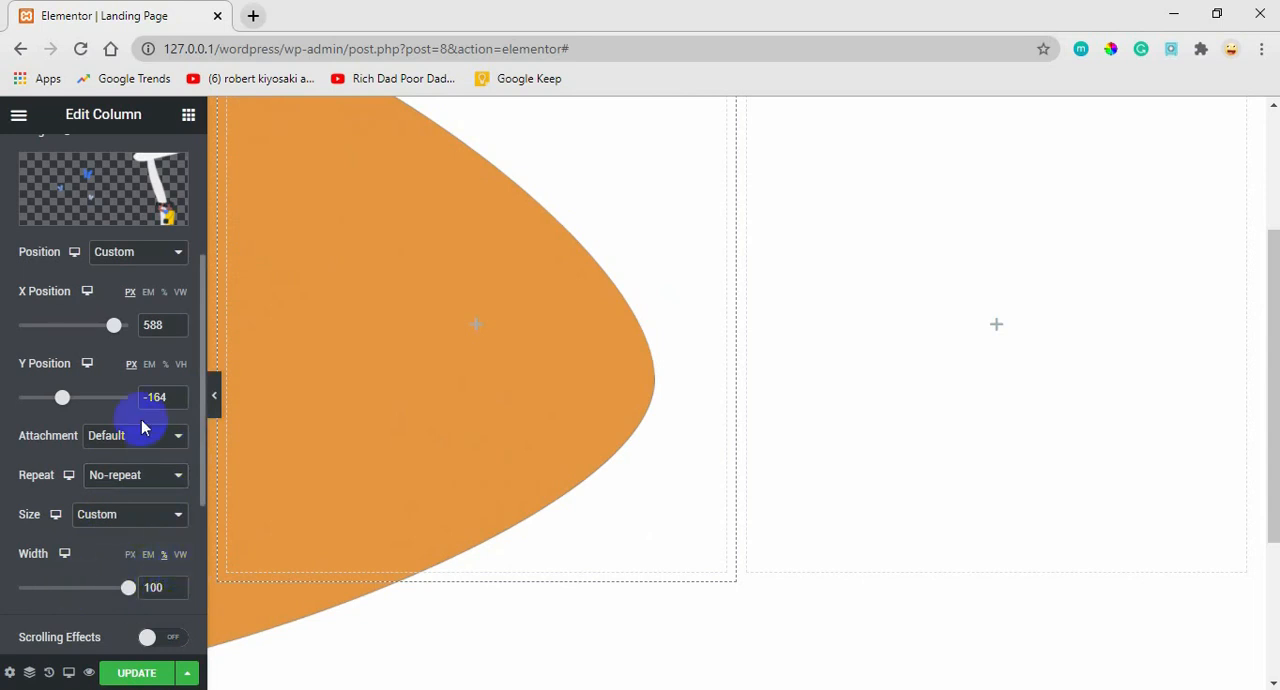
drag(117, 330, 79, 334)
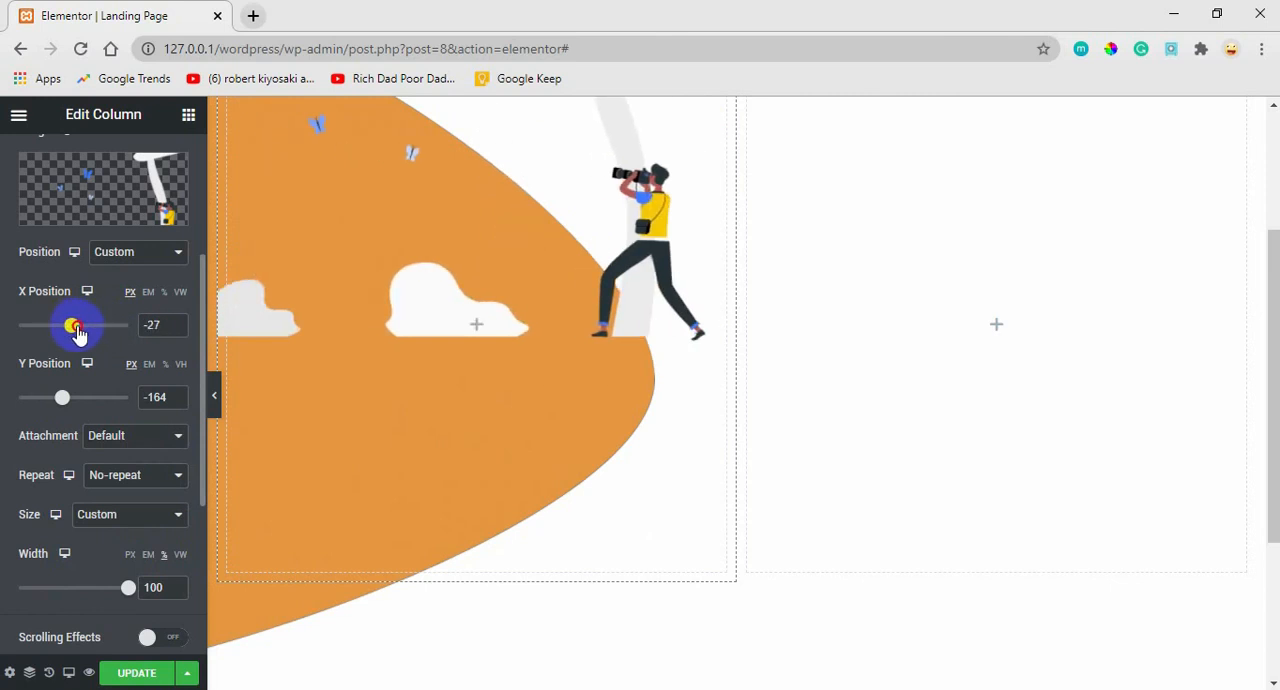
drag(62, 400, 78, 405)
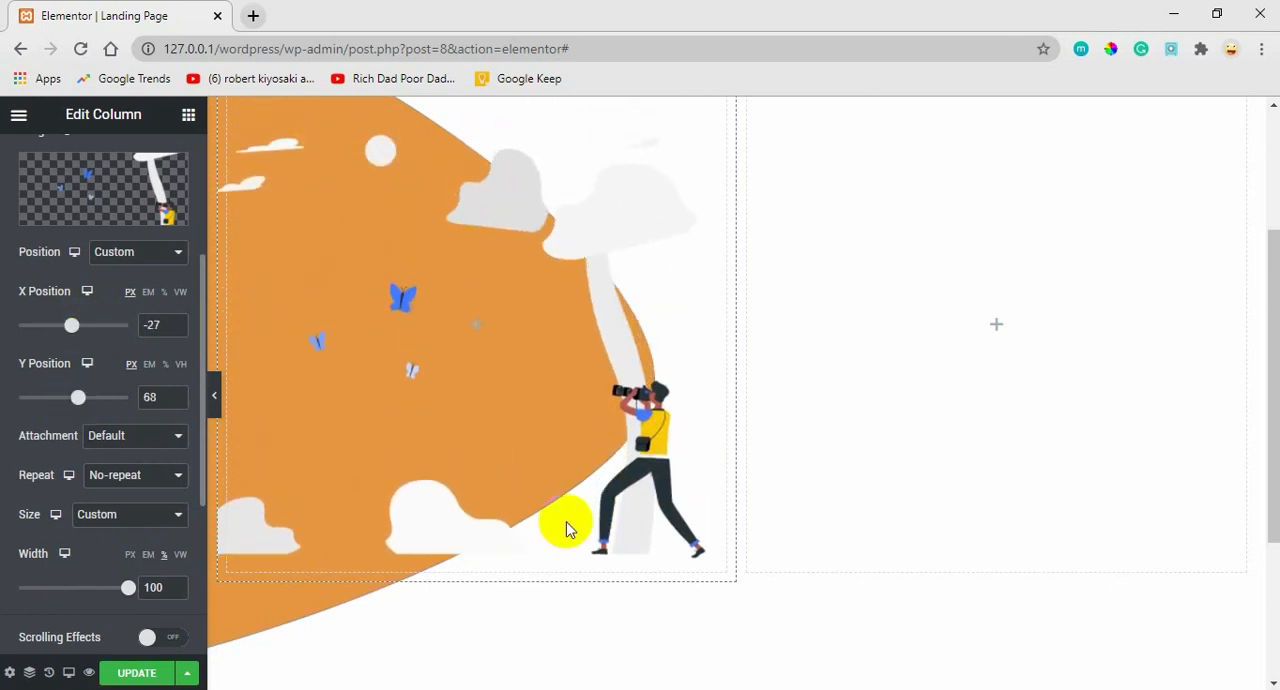
Switch to the Adobe XD design to compare the illustration's placement over the orange shape, and return to Elementor in Chrome.
mouse_move(746, 689)
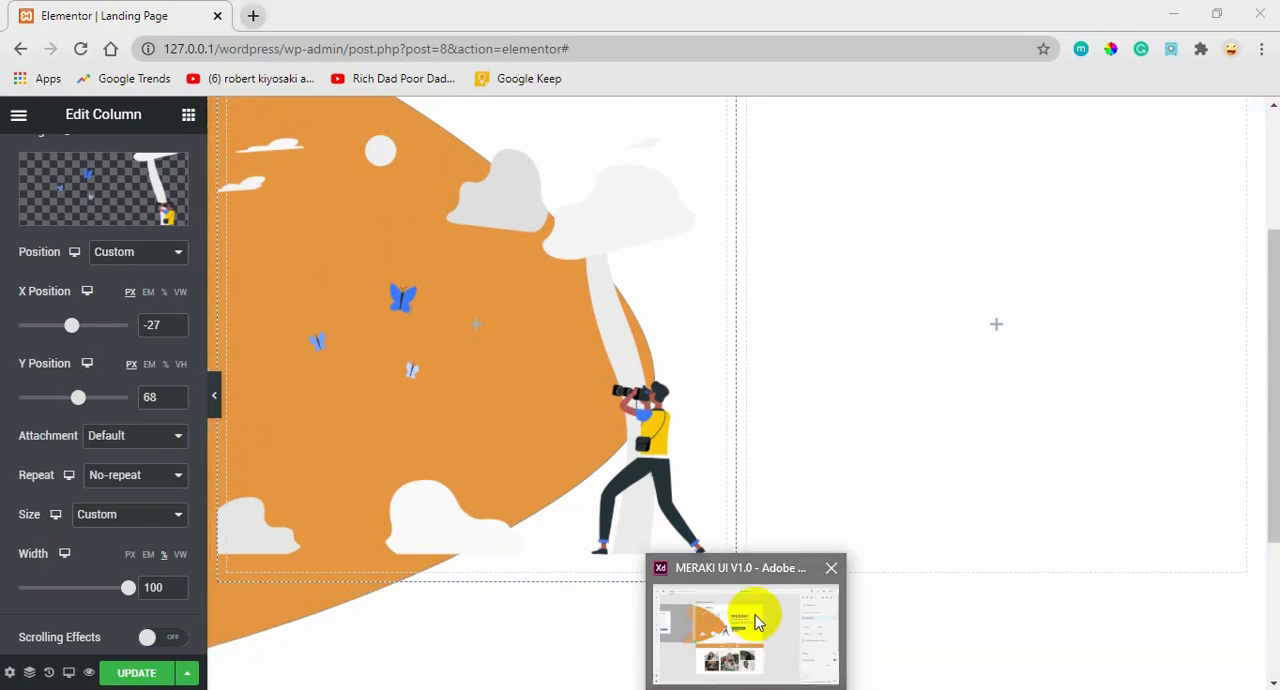
click(752, 625)
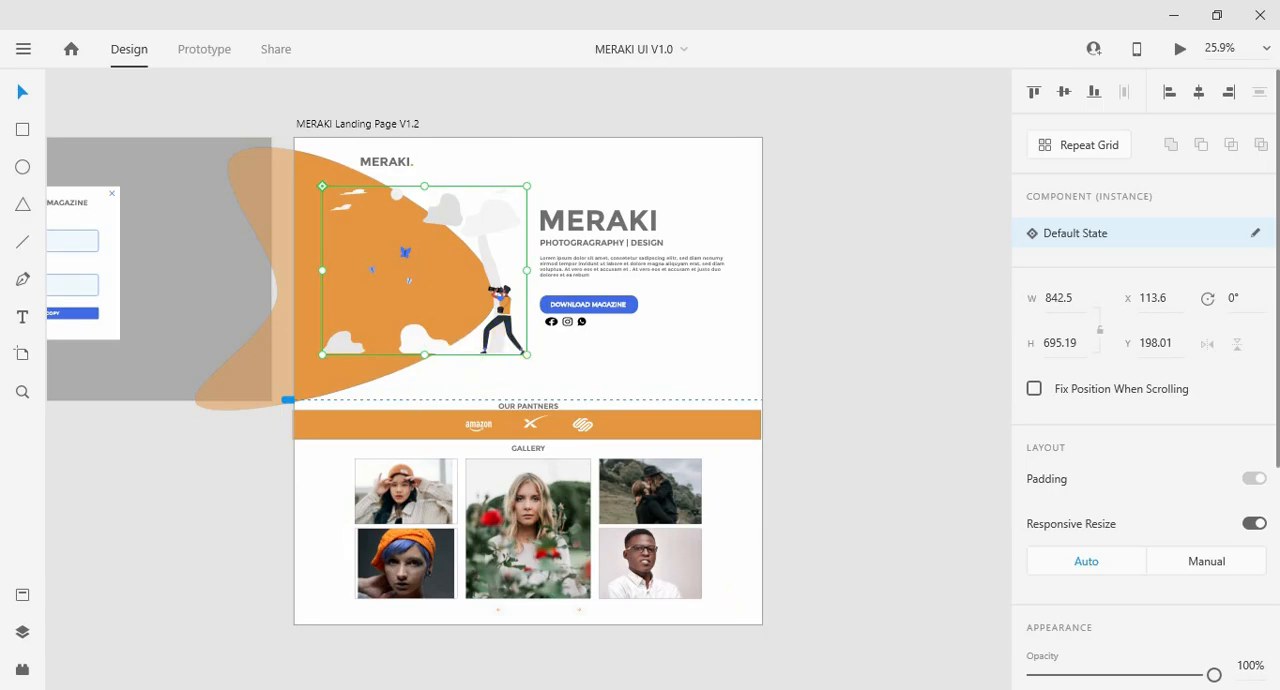
mouse_move(297, 689)
click(143, 616)
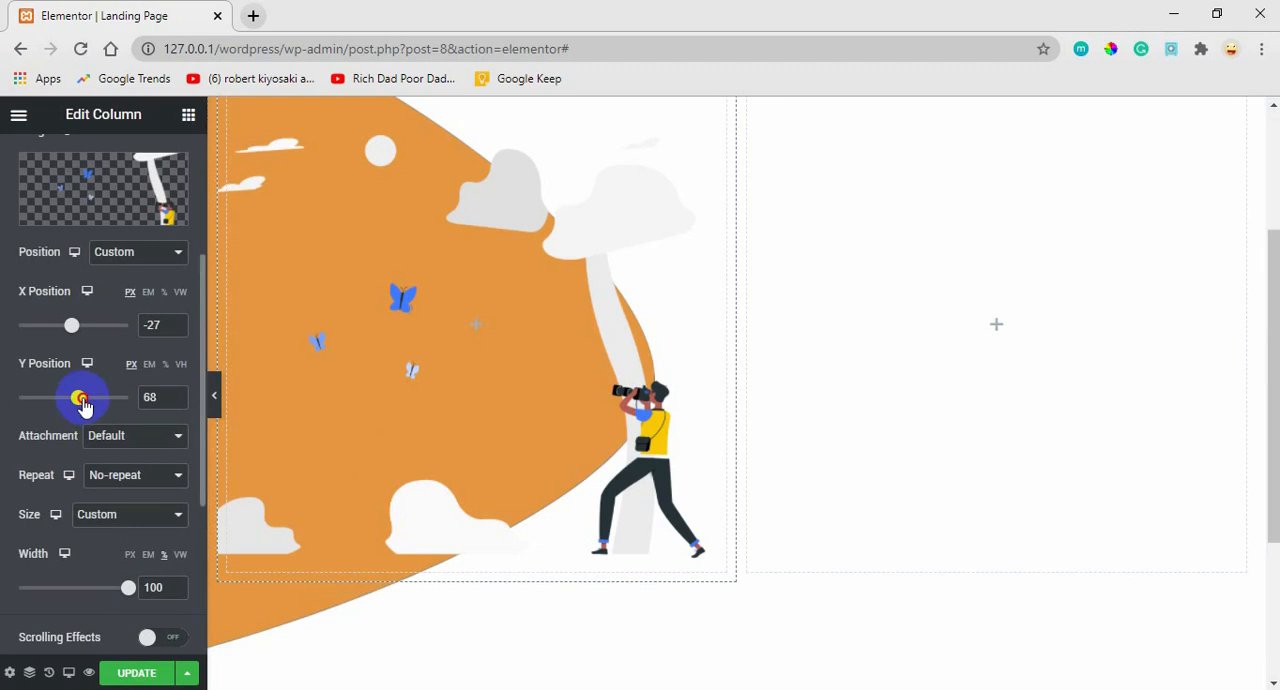
Reposition the column's background illustration to X 0 px and Y 54 px, and check it within the hero section.
drag(82, 403, 84, 399)
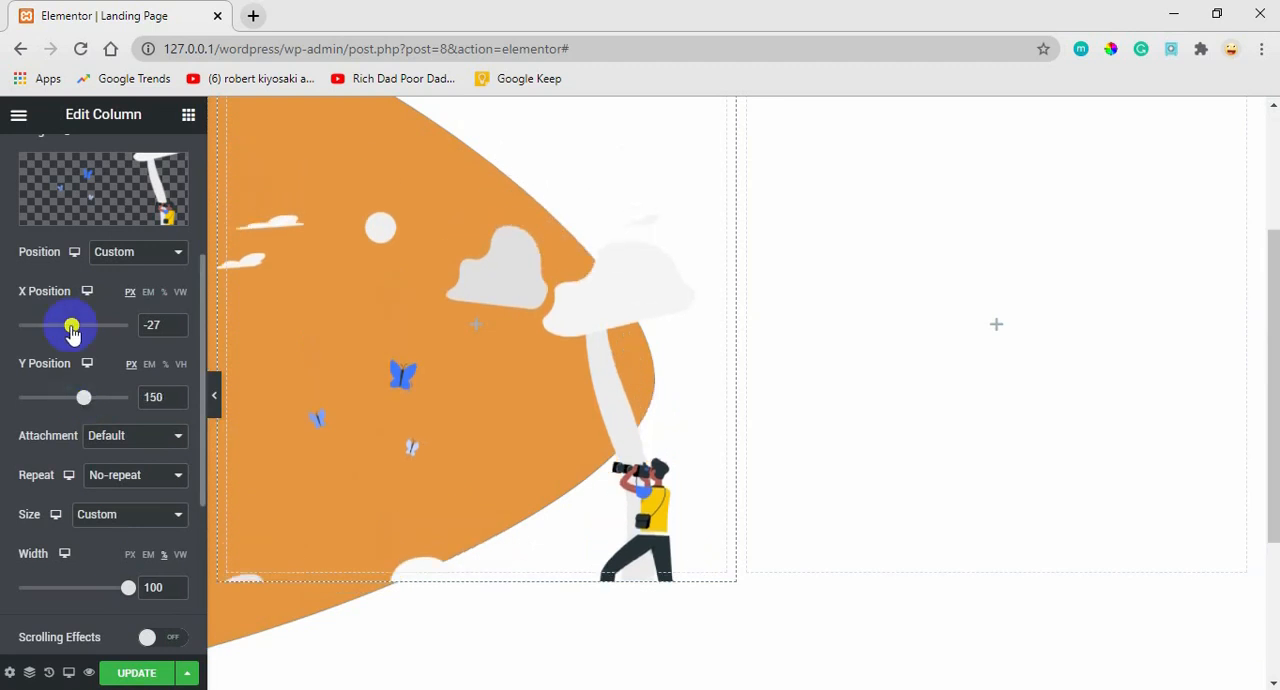
drag(72, 333, 74, 331)
drag(83, 399, 76, 405)
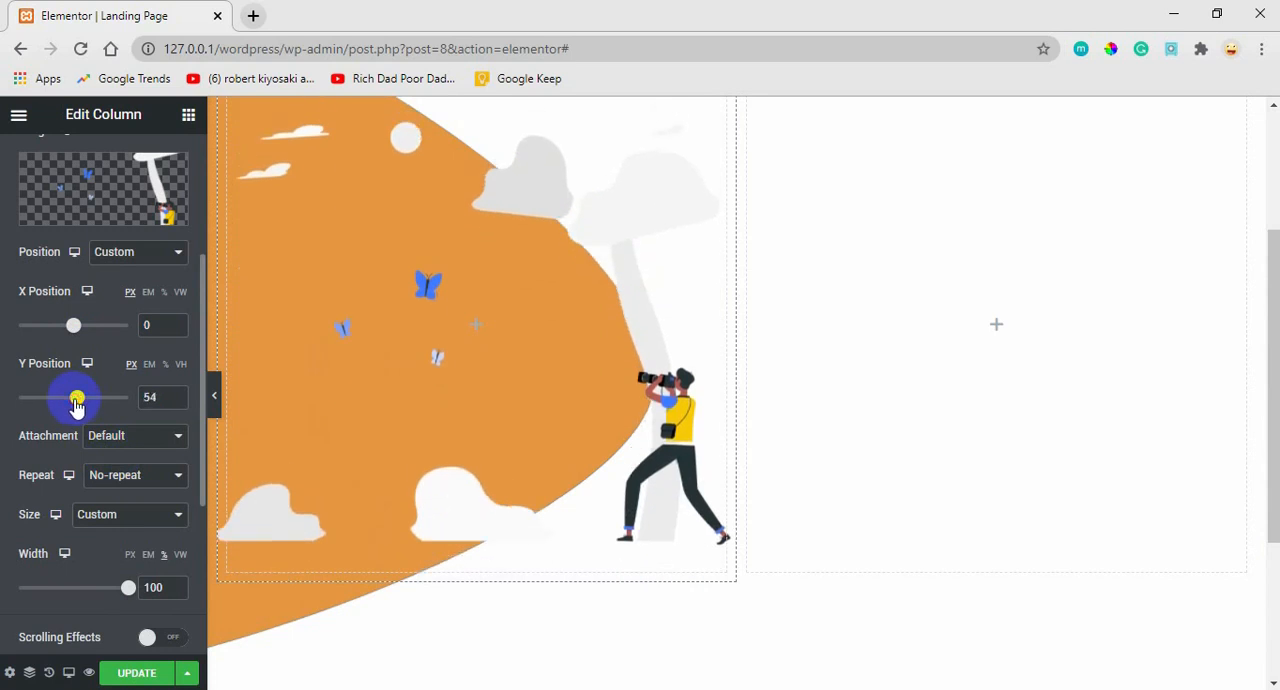
drag(1264, 440, 1212, 510)
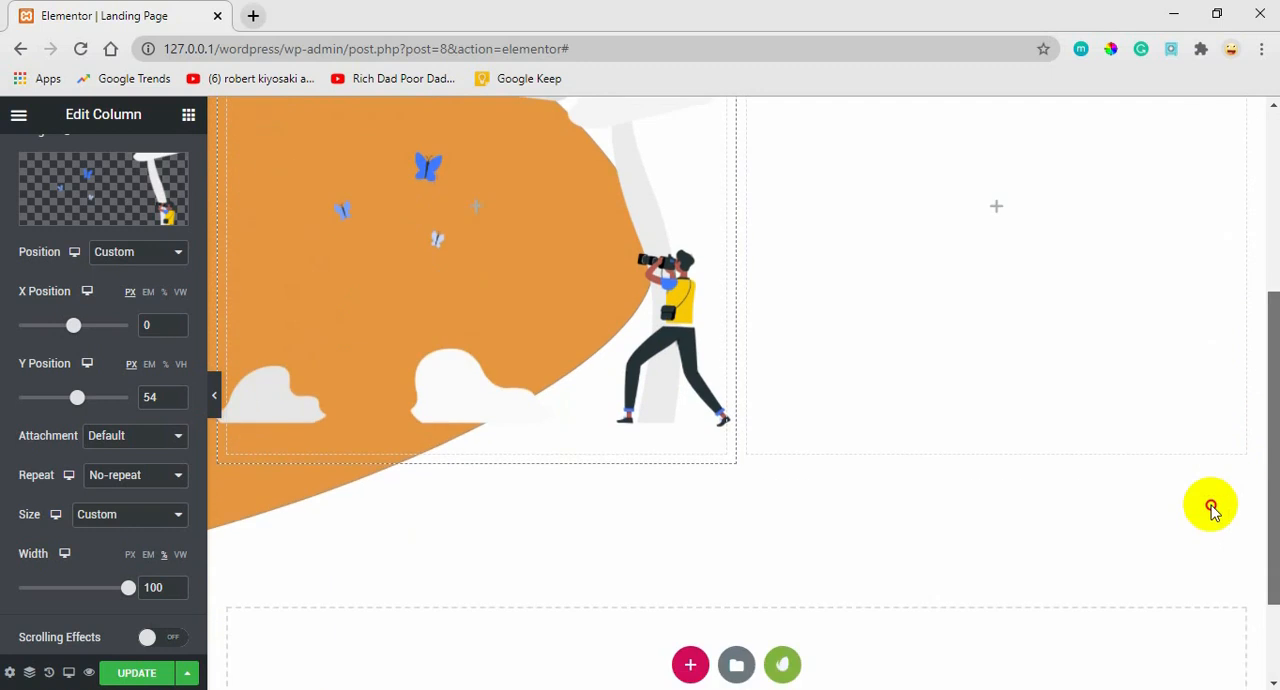
scroll(1200, 514, up, 4)
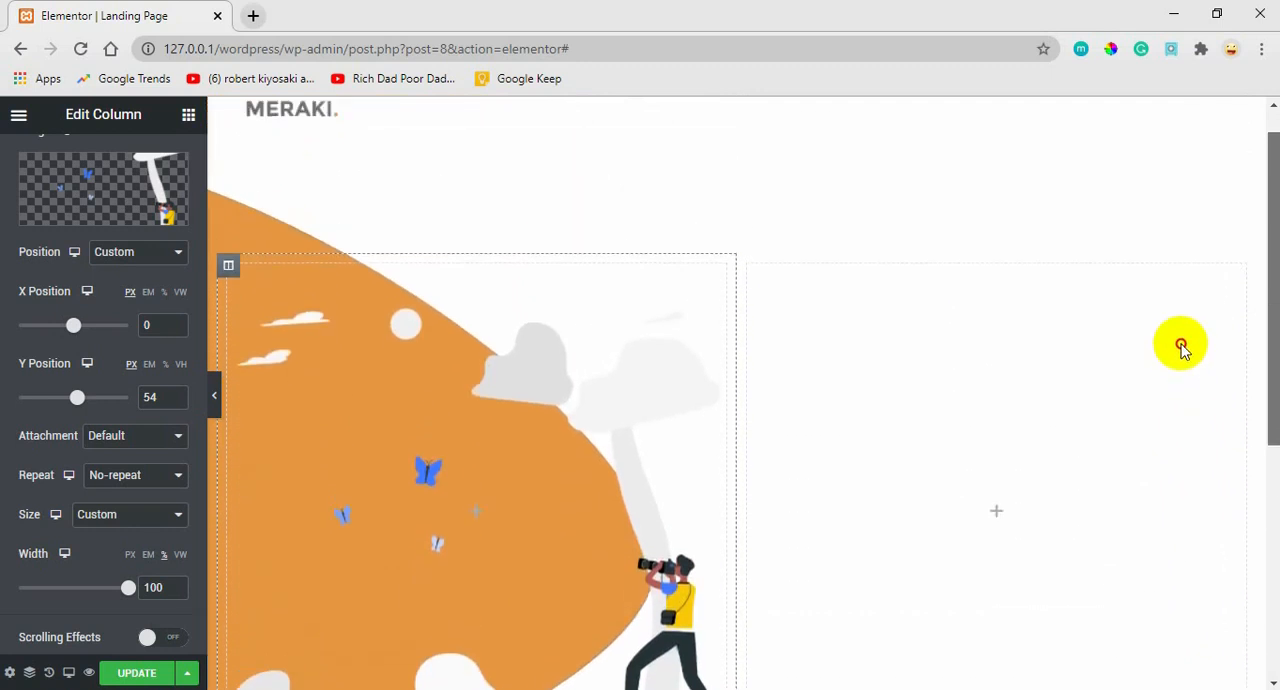
scroll(1181, 347, up, 1)
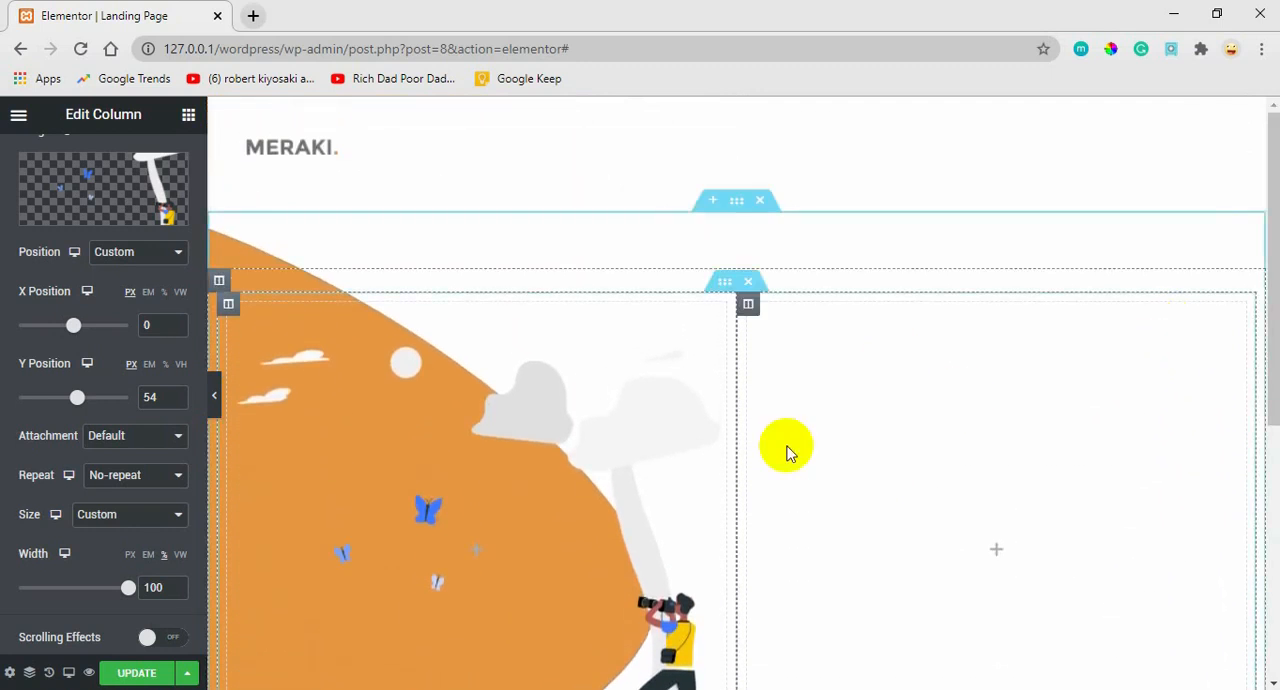
Switch to the Adobe XD design to examine the text beside the illustration, and return to the Elementor page in Chrome.
click(746, 689)
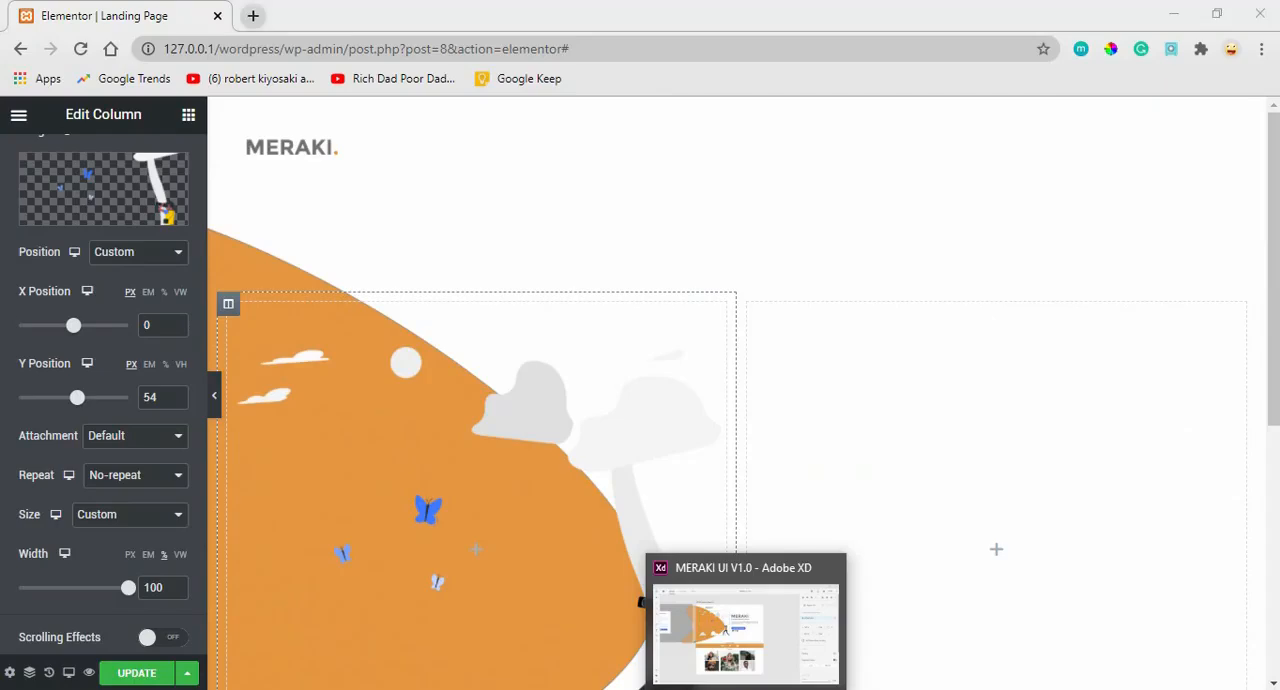
click(746, 630)
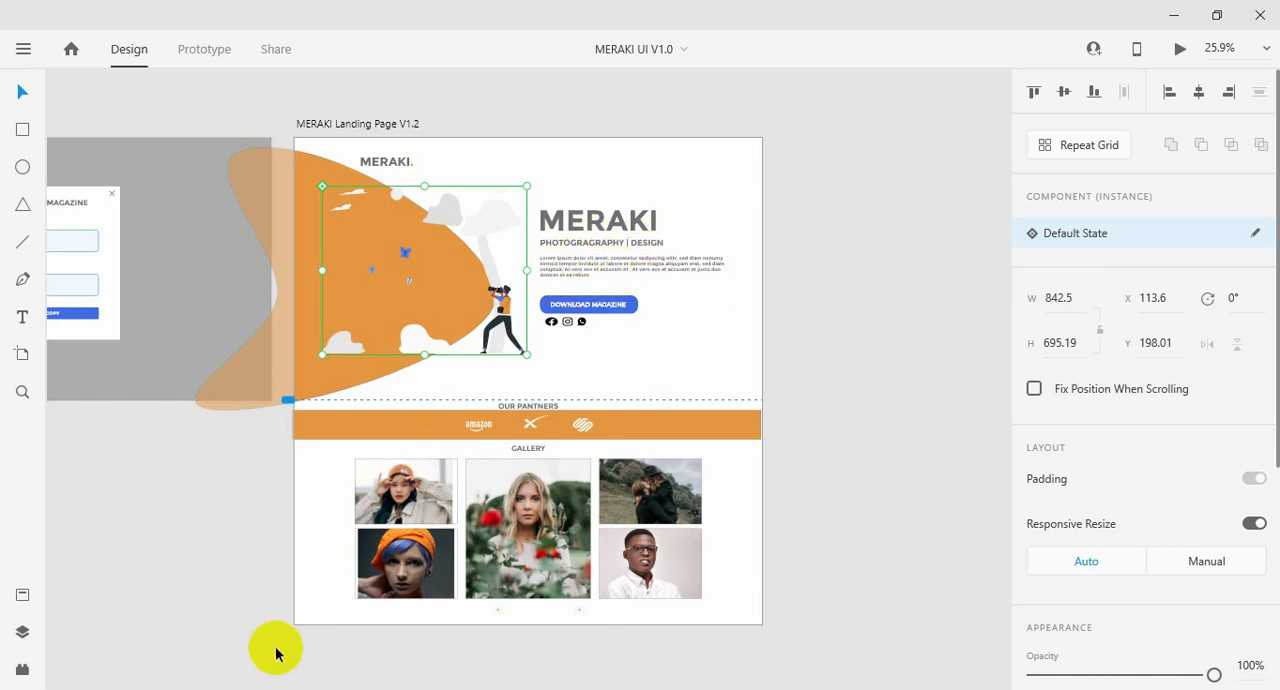
mouse_move(280, 689)
click(143, 641)
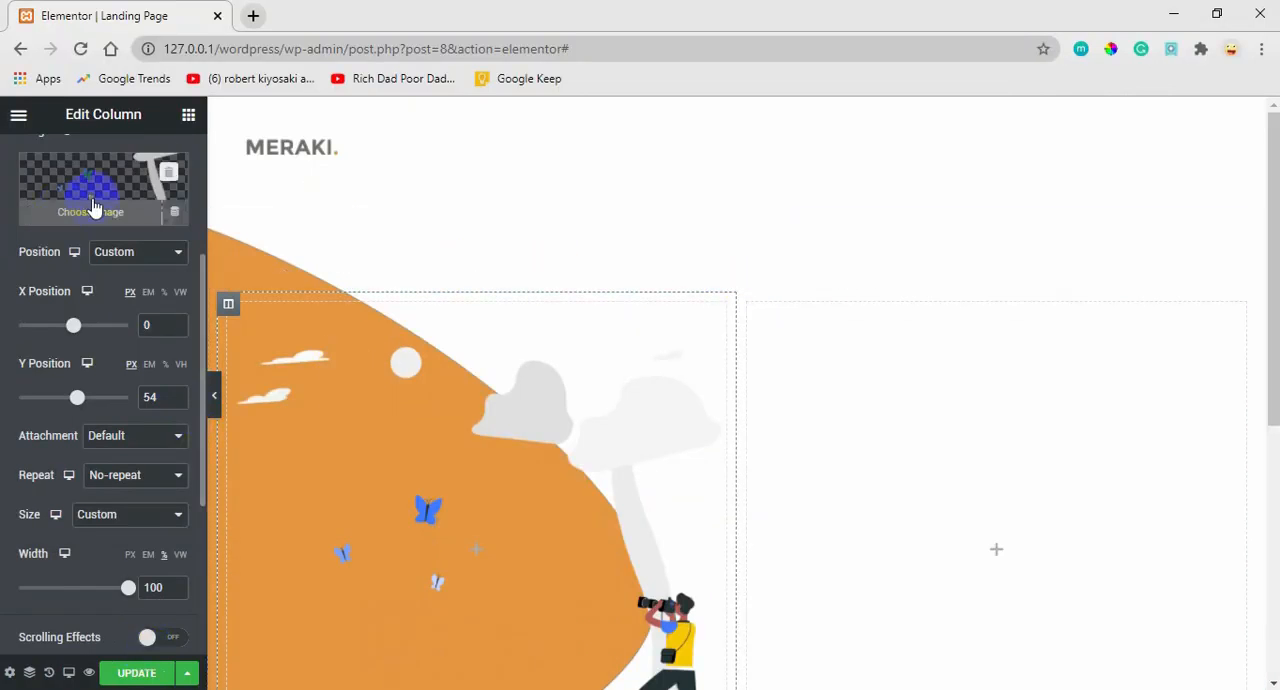
Add a Heading widget to the hero's empty right column, titled MERAKI and aligned left.
click(189, 116)
drag(138, 303, 891, 369)
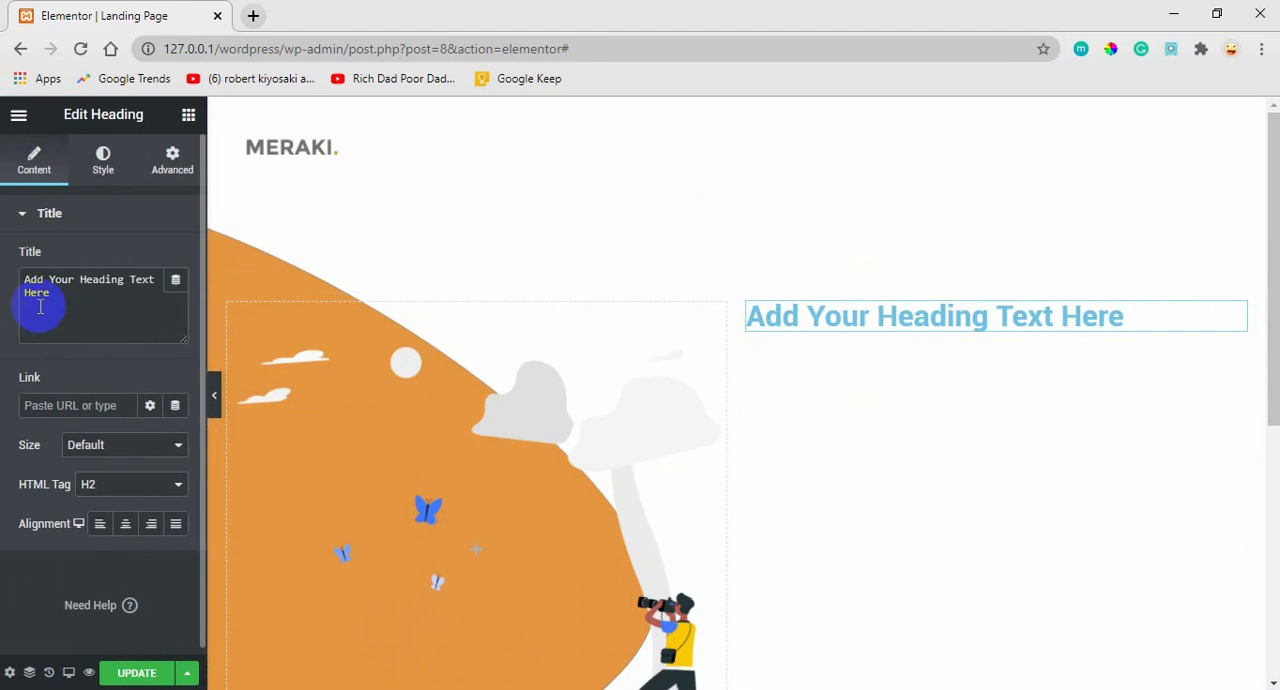
drag(65, 296, 2, 280)
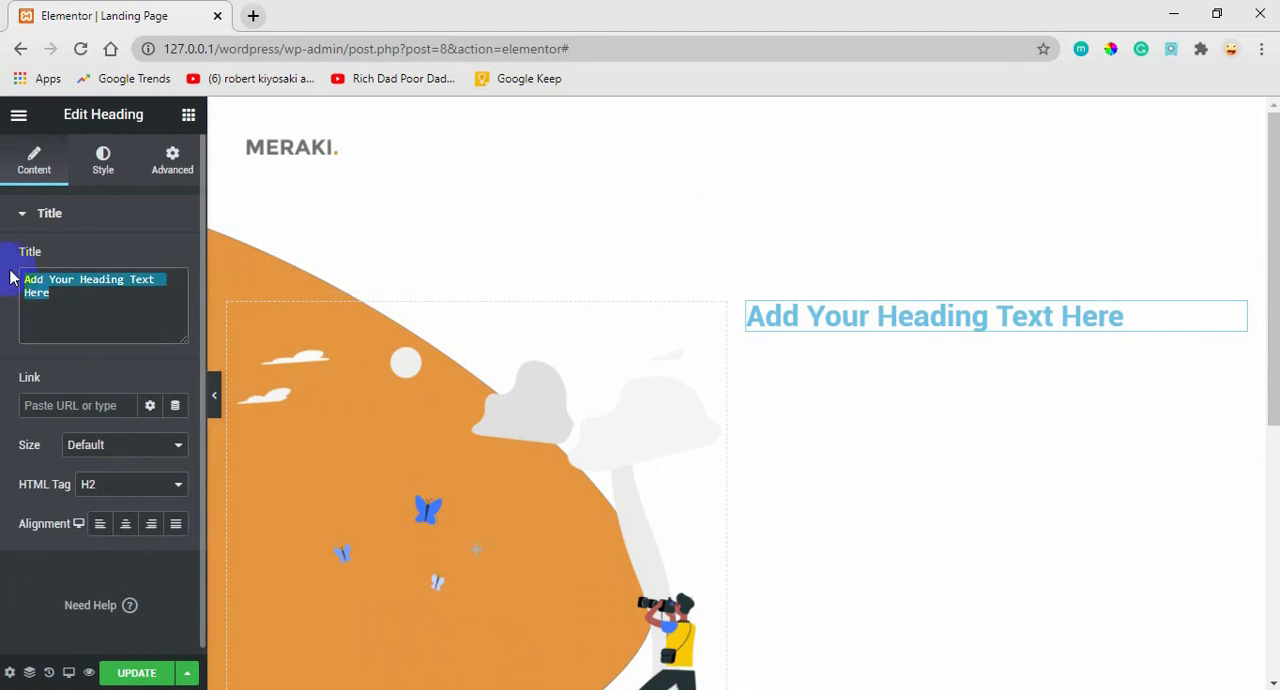
text(MER)
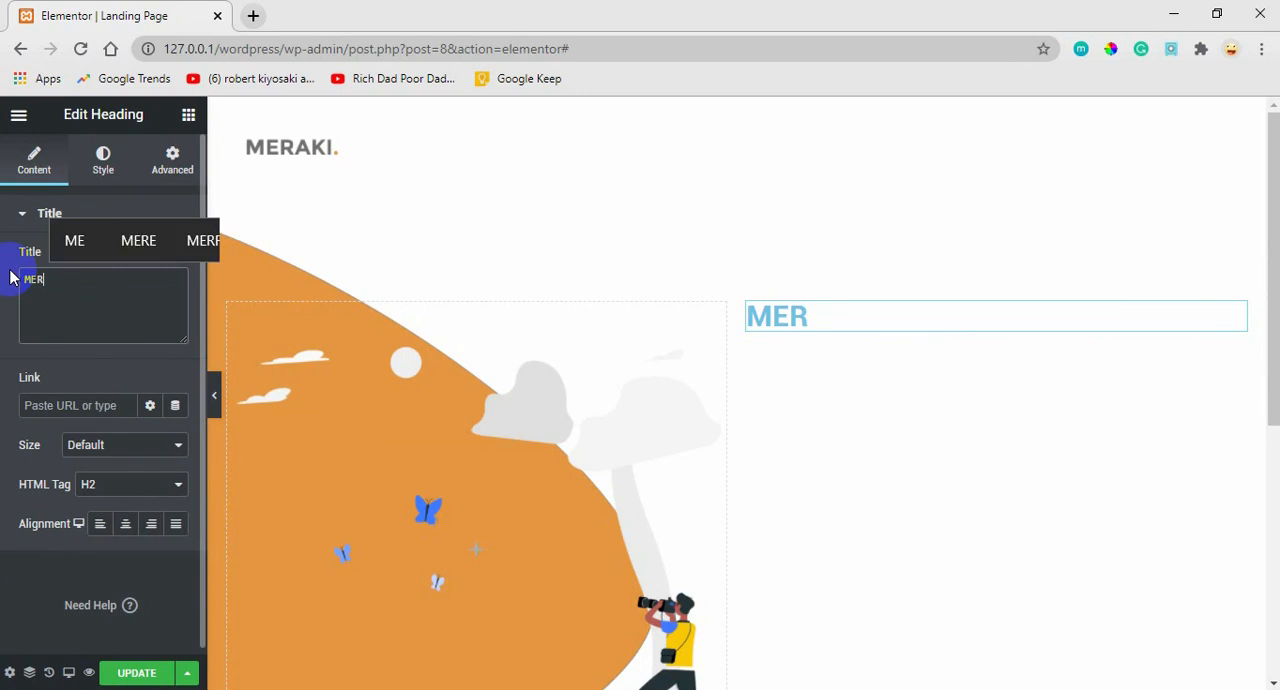
text(AKI)
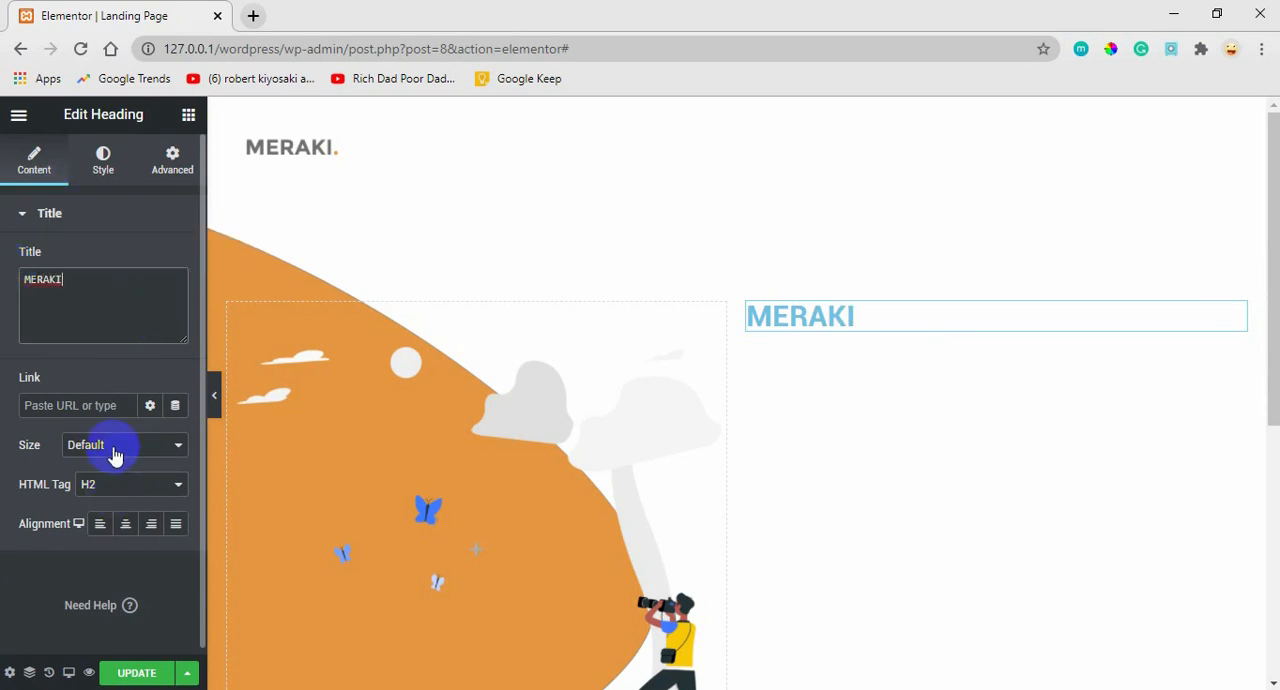
click(101, 525)
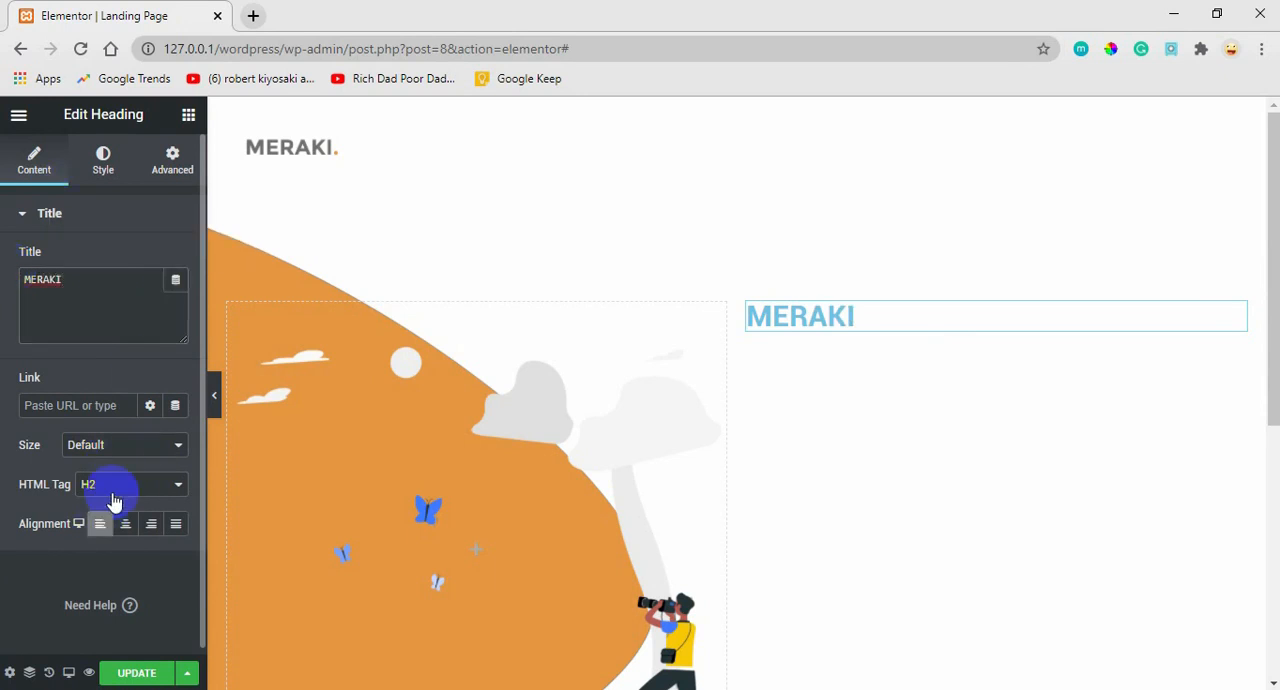
Set the MERAKI heading's text color to the saved grey #707070.
click(105, 165)
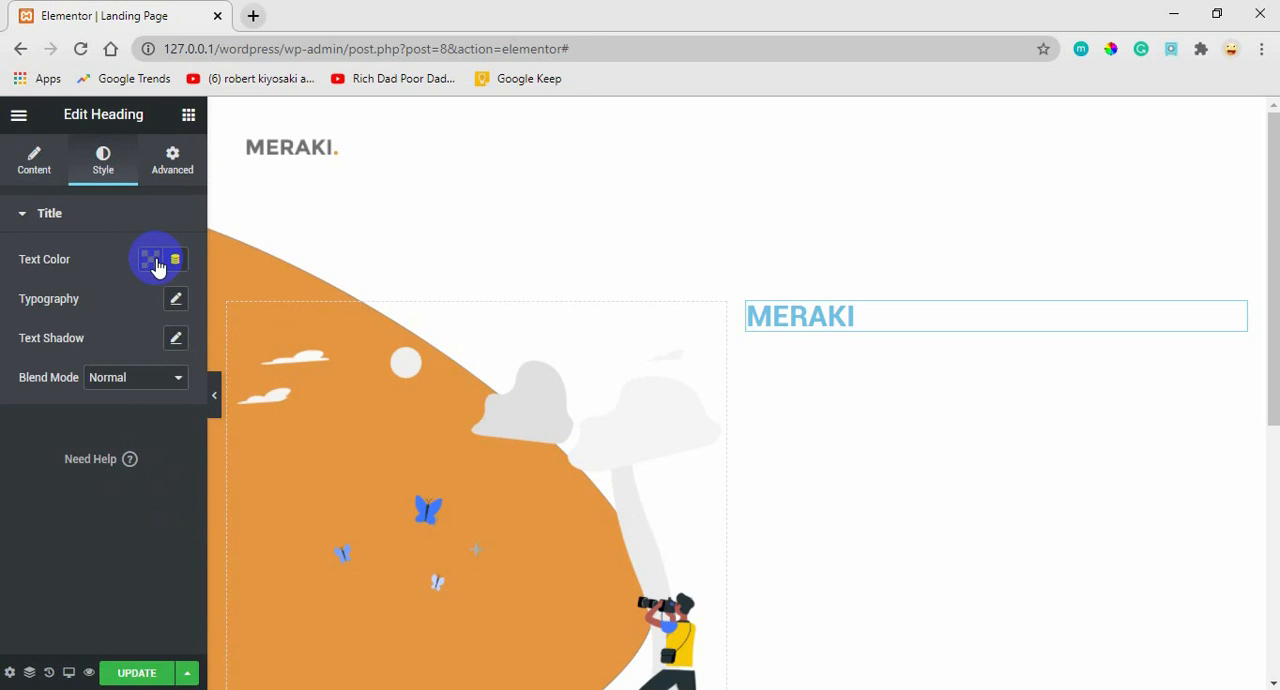
click(155, 262)
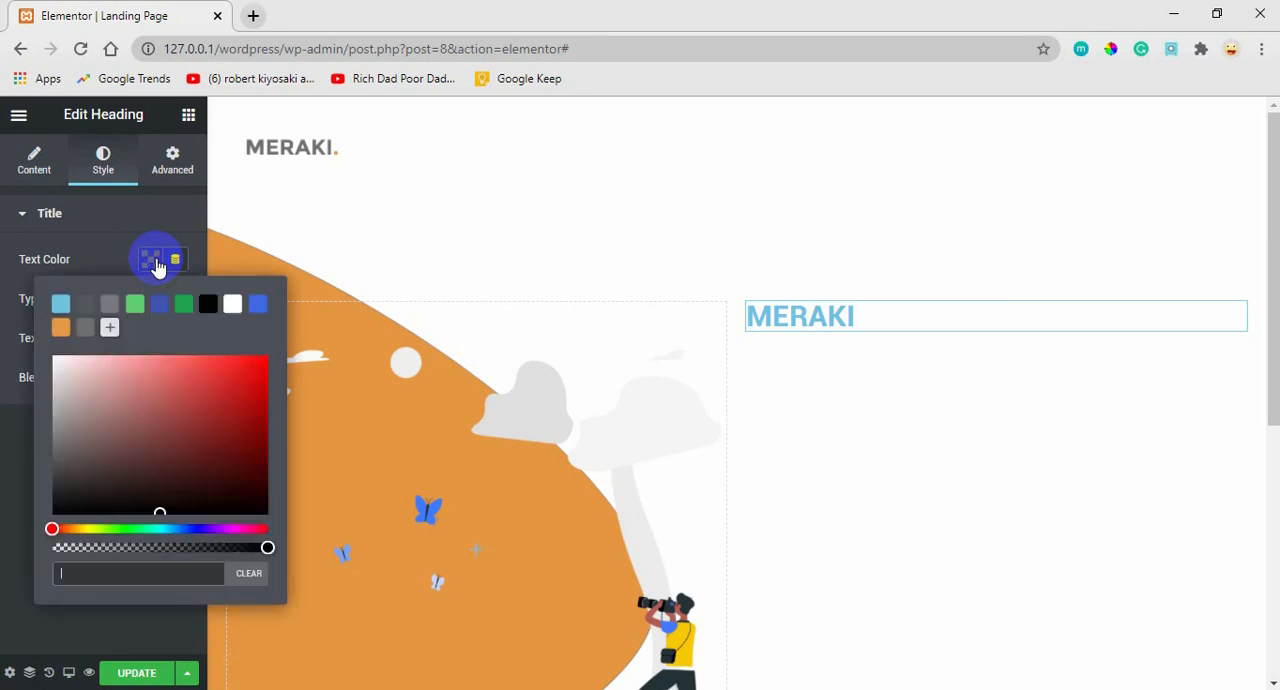
click(85, 330)
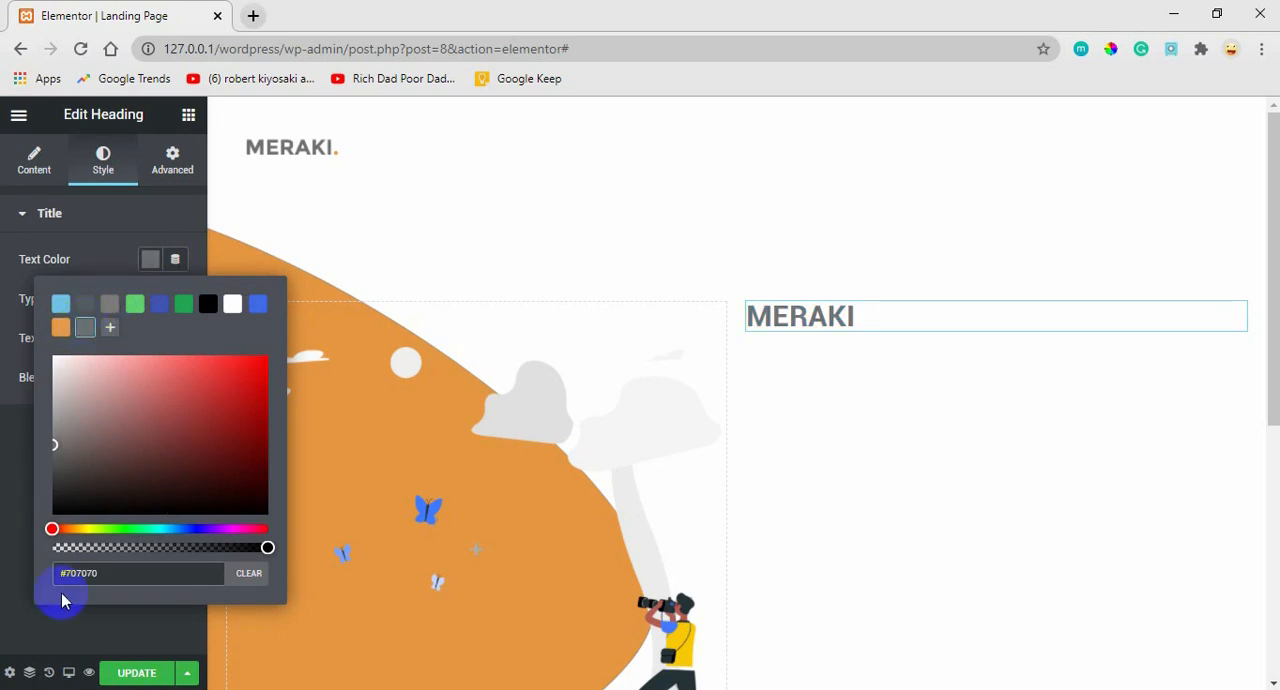
click(96, 578)
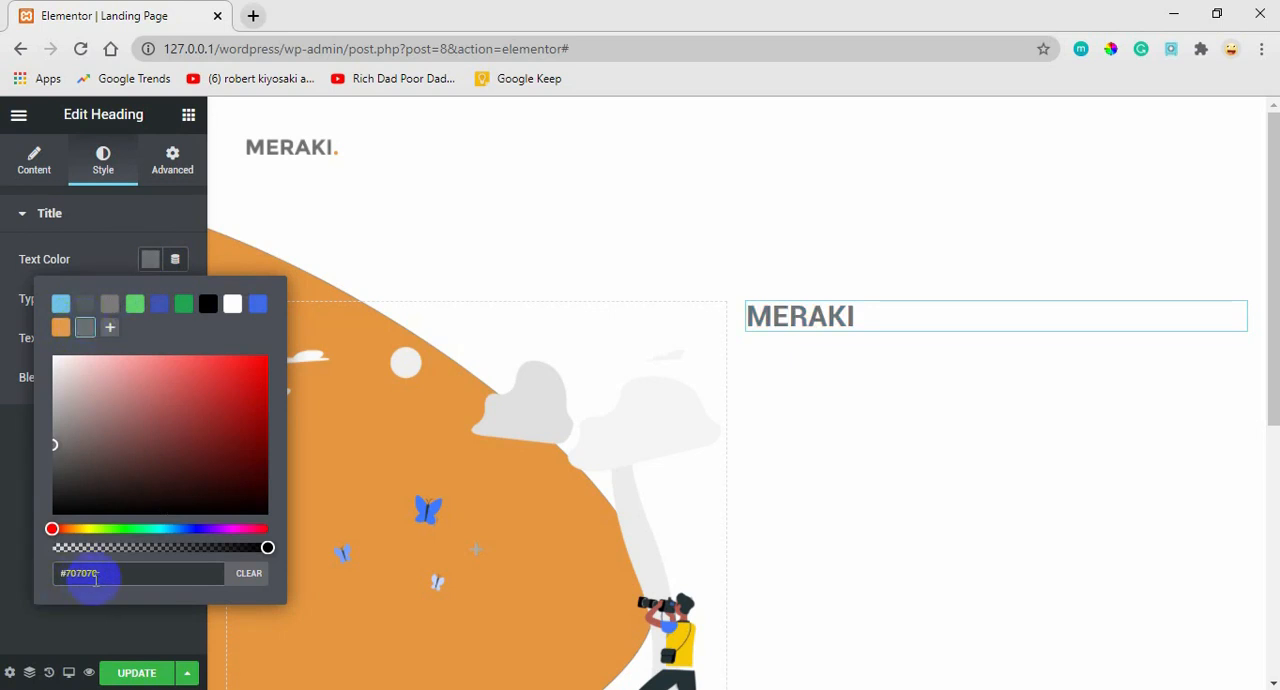
click(150, 264)
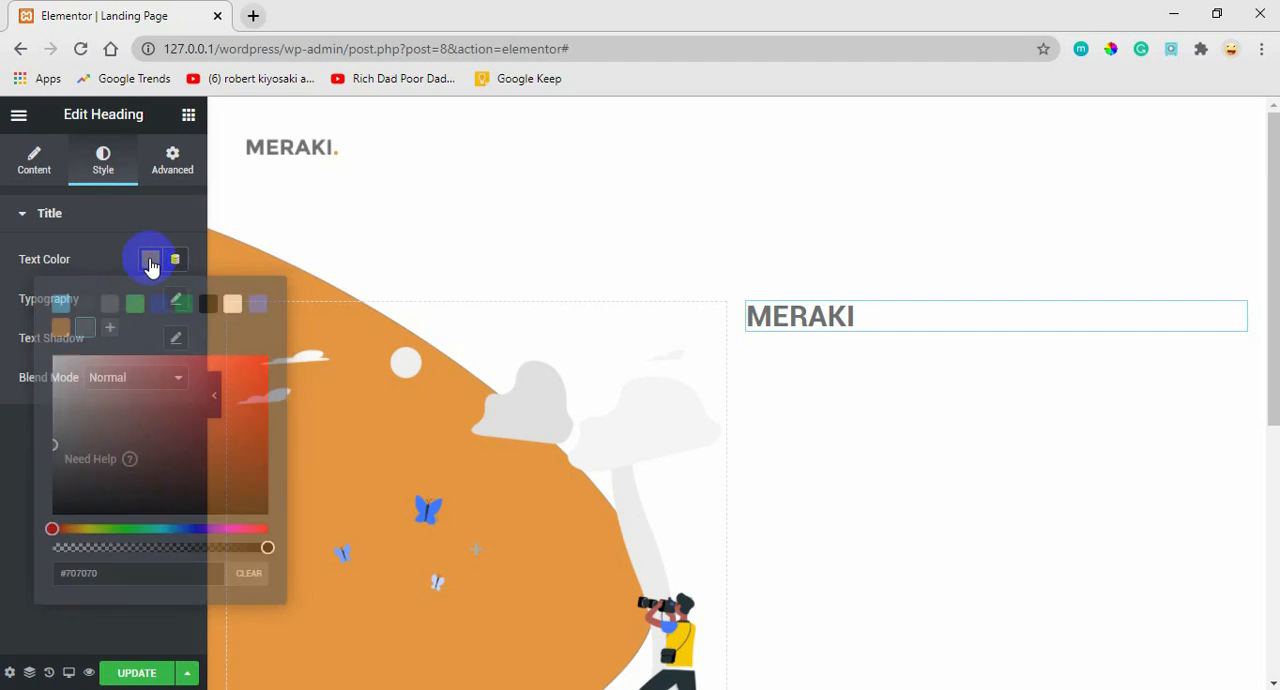
Set the MERAKI heading's font family to Montserrat.
click(176, 298)
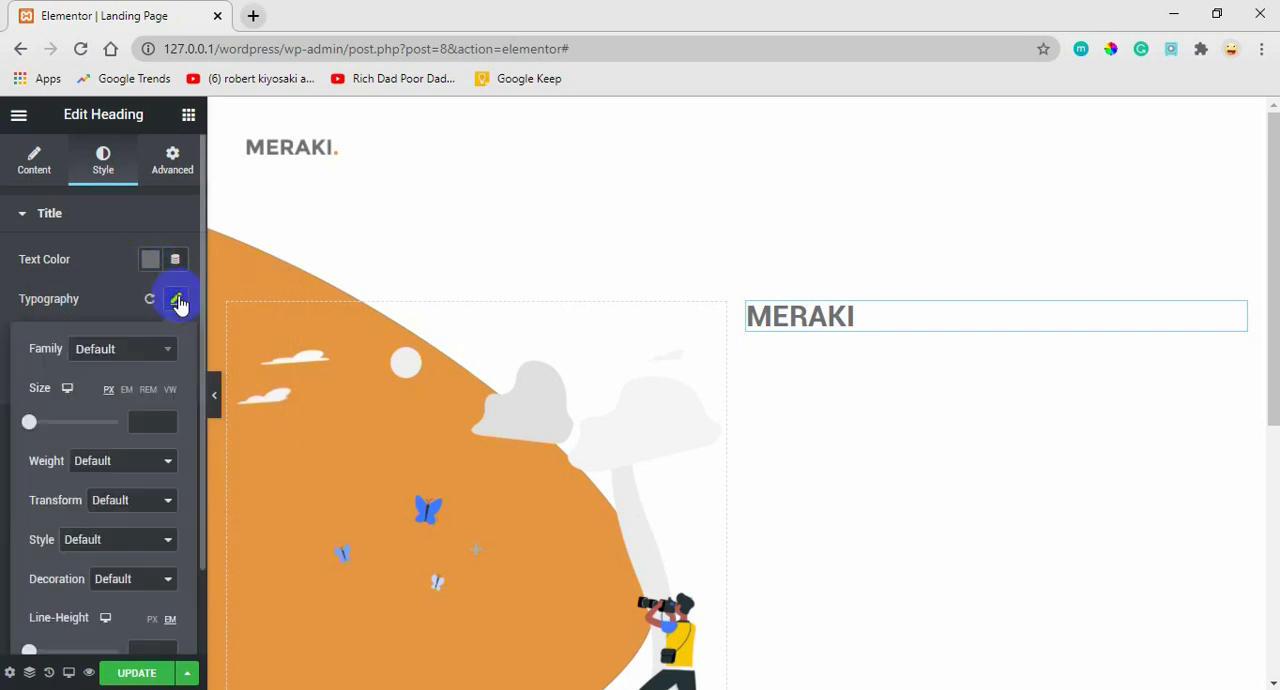
click(165, 350)
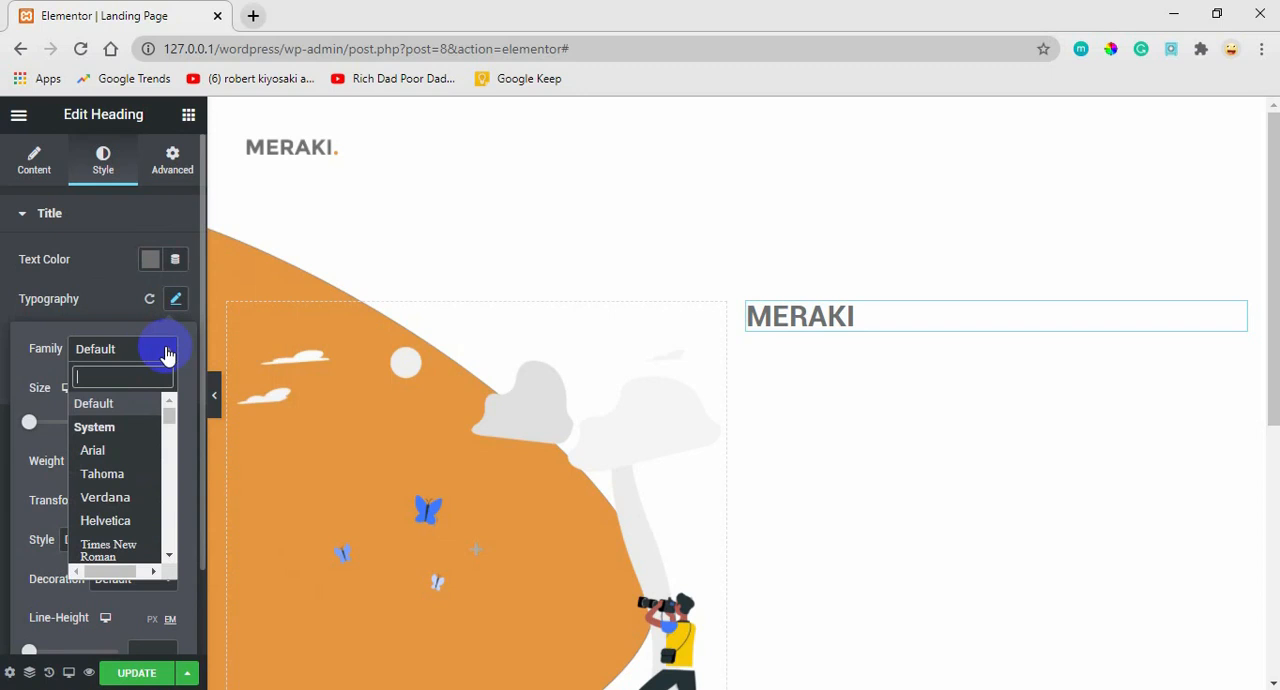
text(MONT)
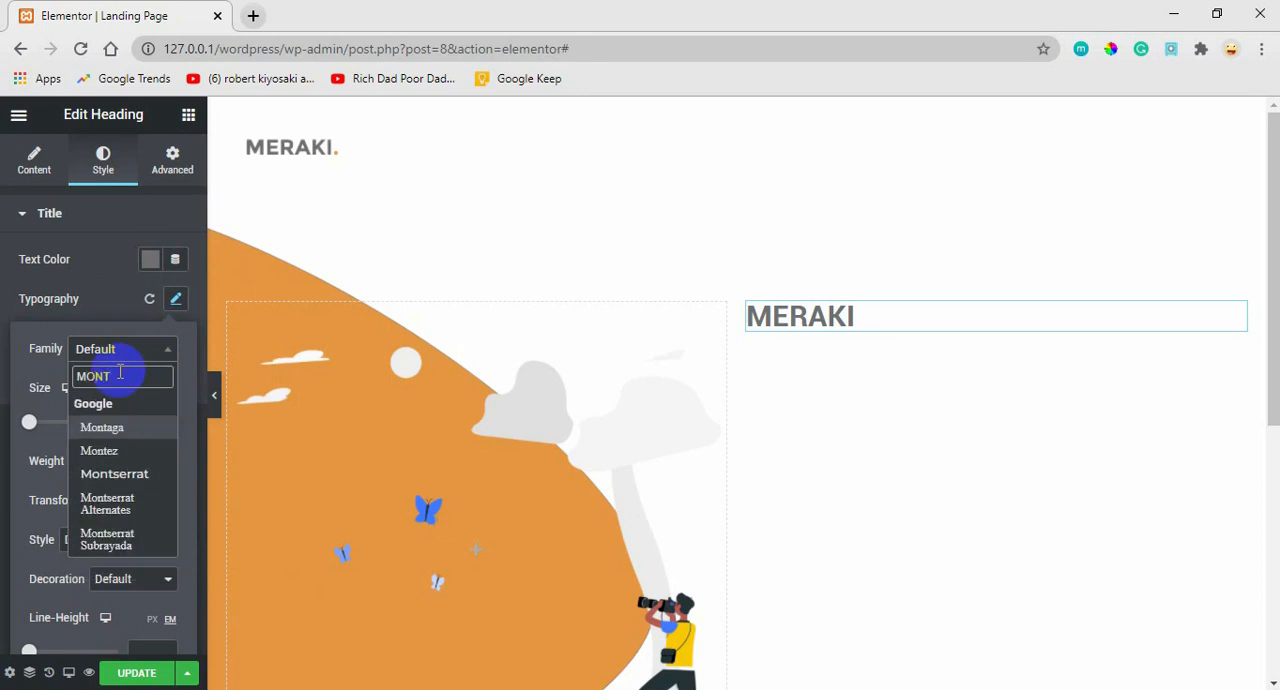
click(120, 475)
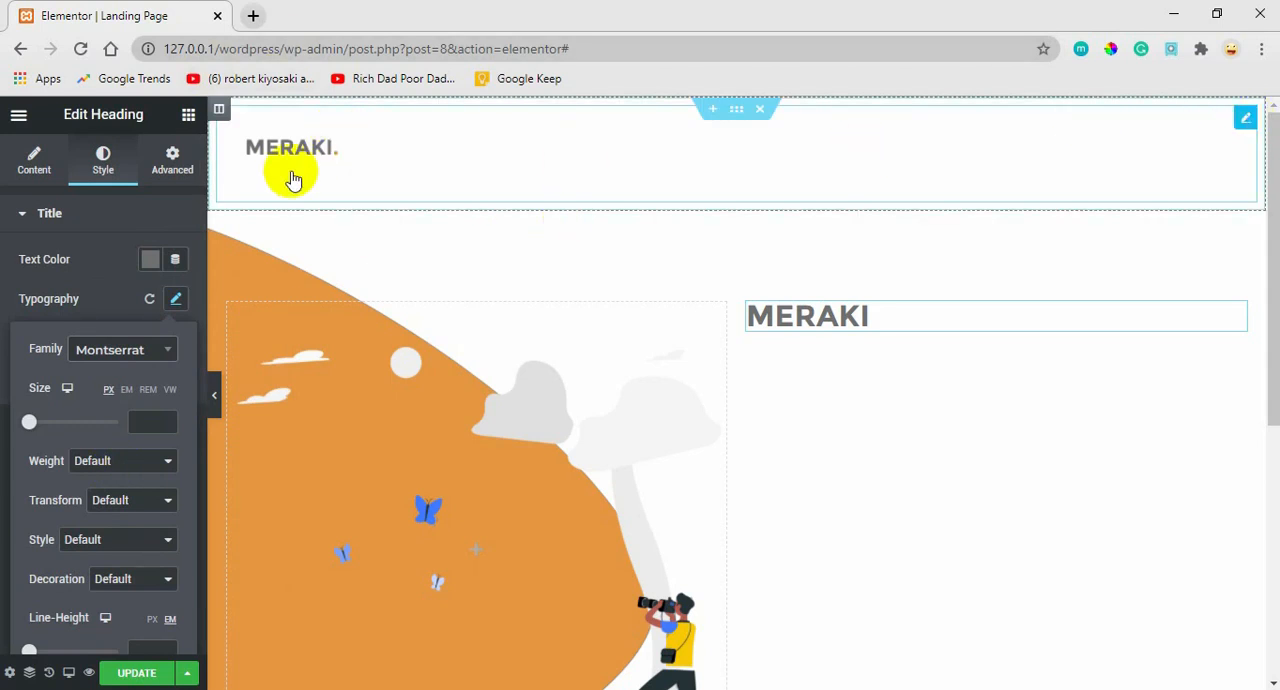
Examine the style and content settings of the header's MERAKI logo image.
click(219, 211)
click(100, 165)
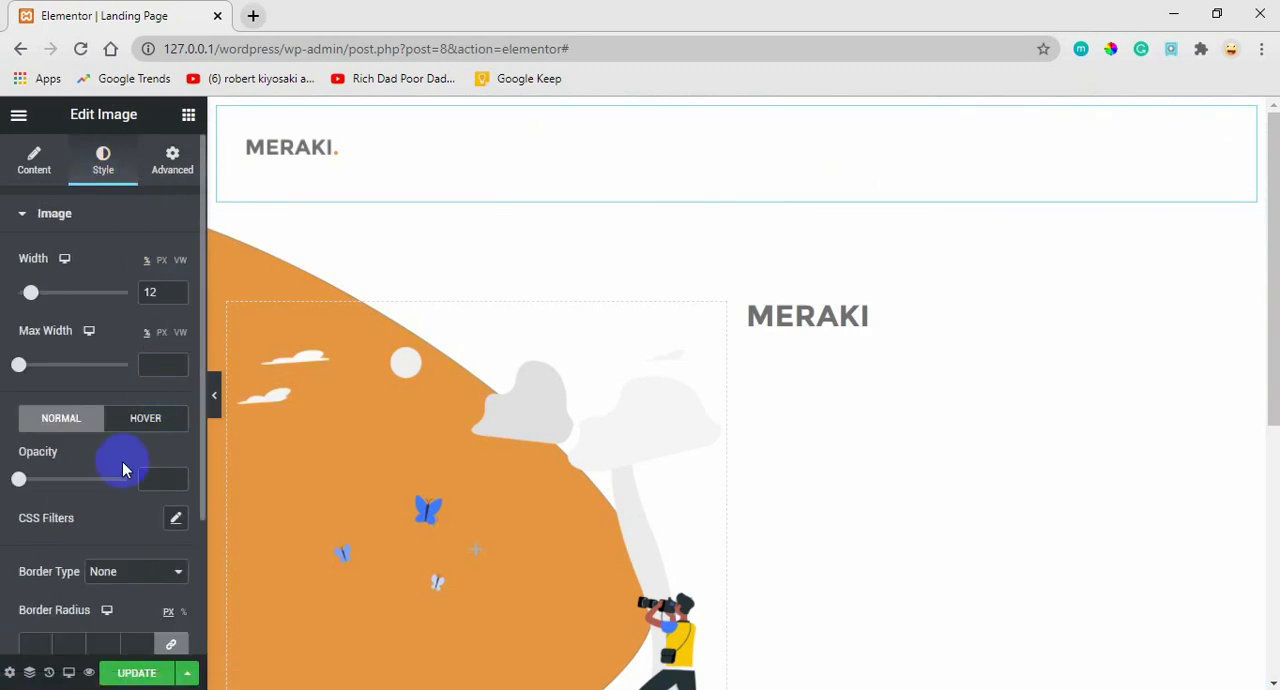
click(43, 213)
click(40, 214)
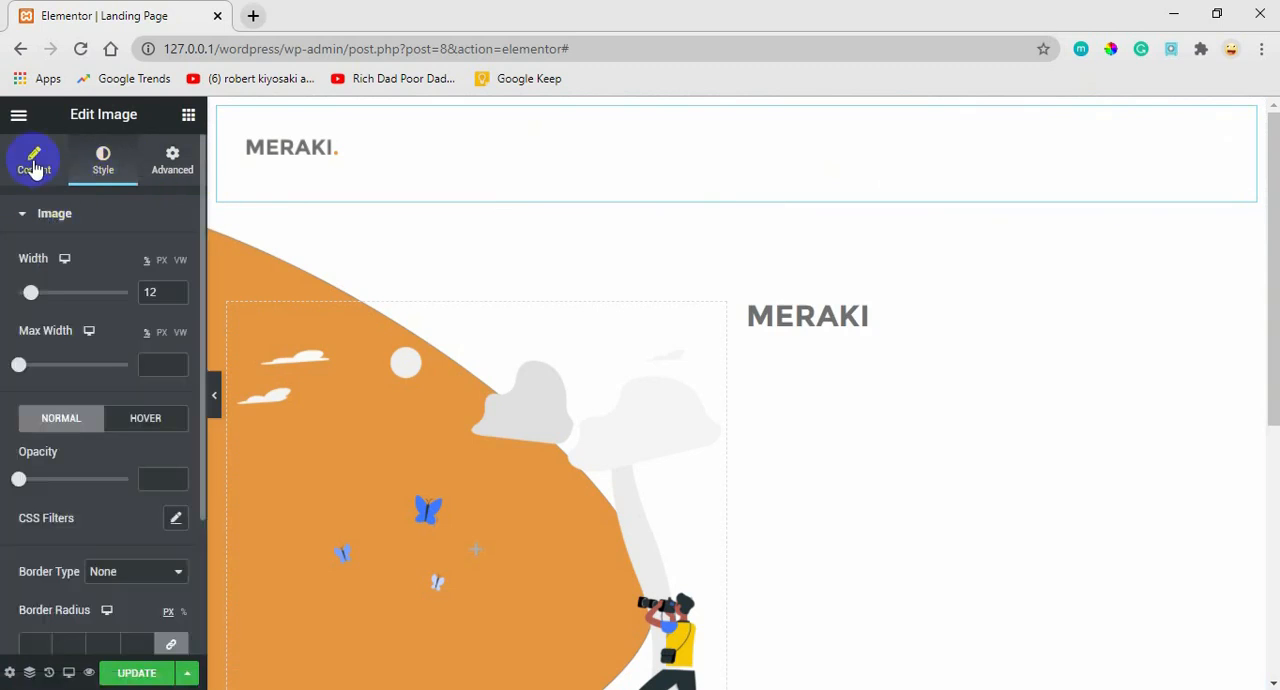
click(34, 163)
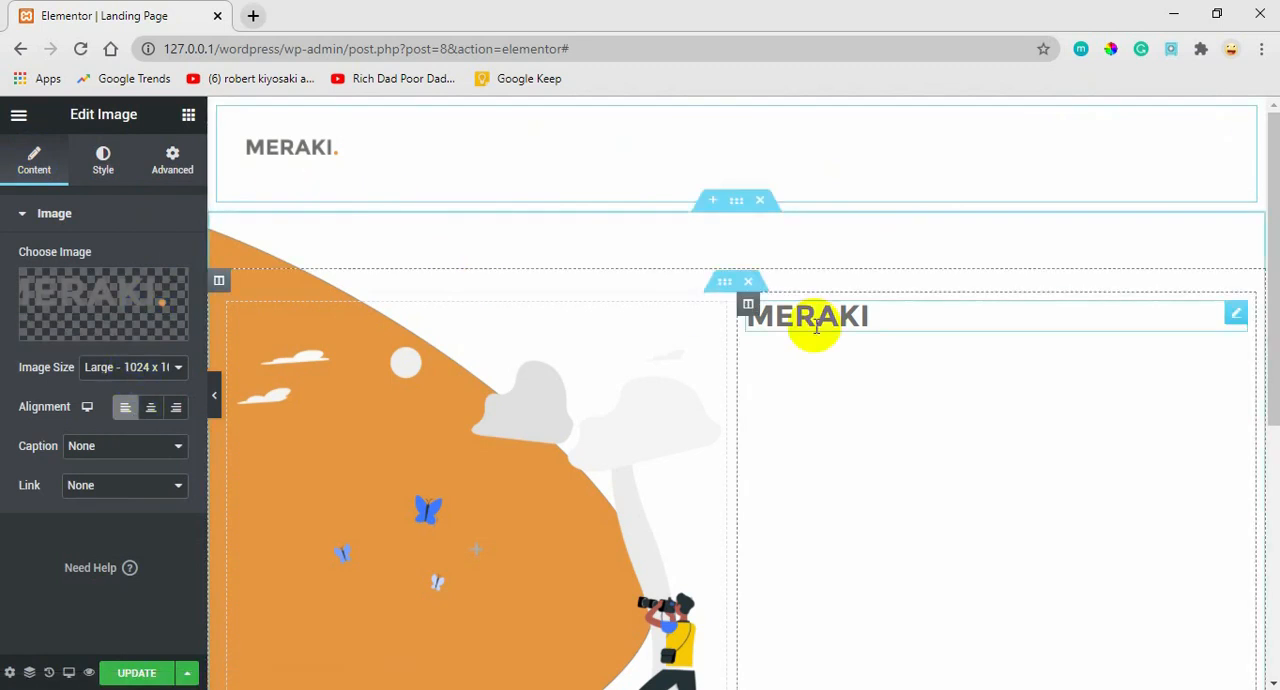
Set the hero MERAKI heading's font size to 40 px and its weight to 800.
click(1235, 315)
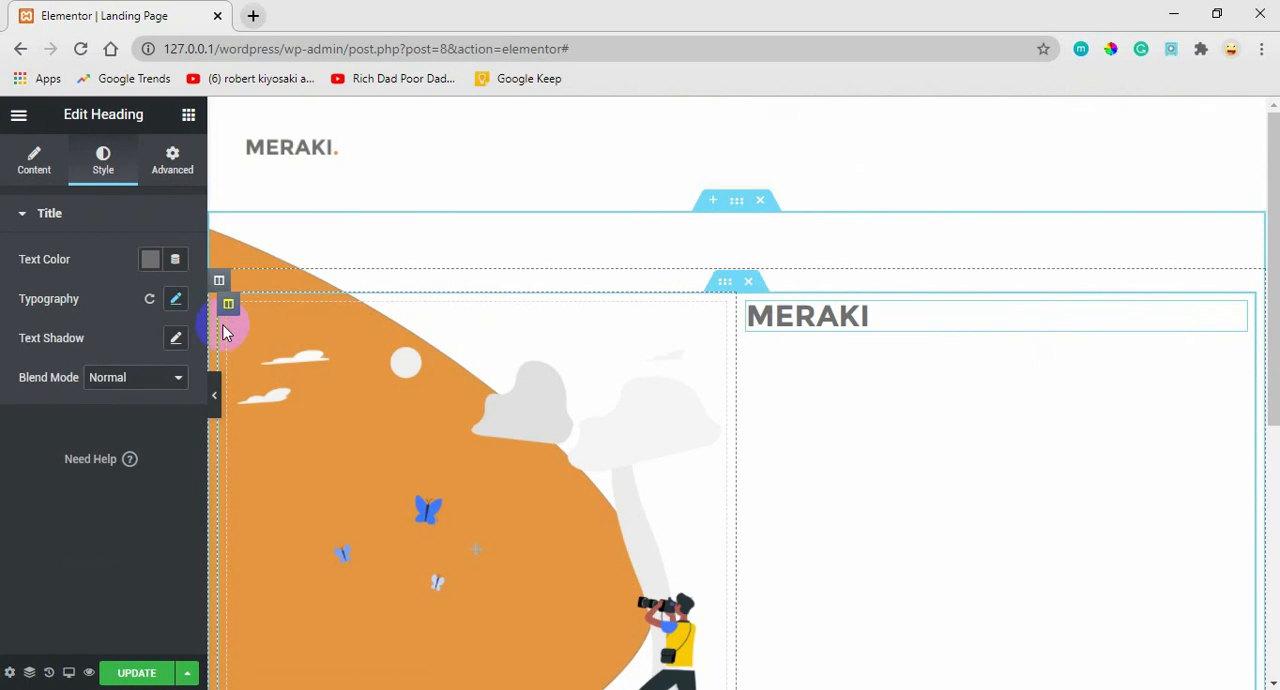
click(176, 300)
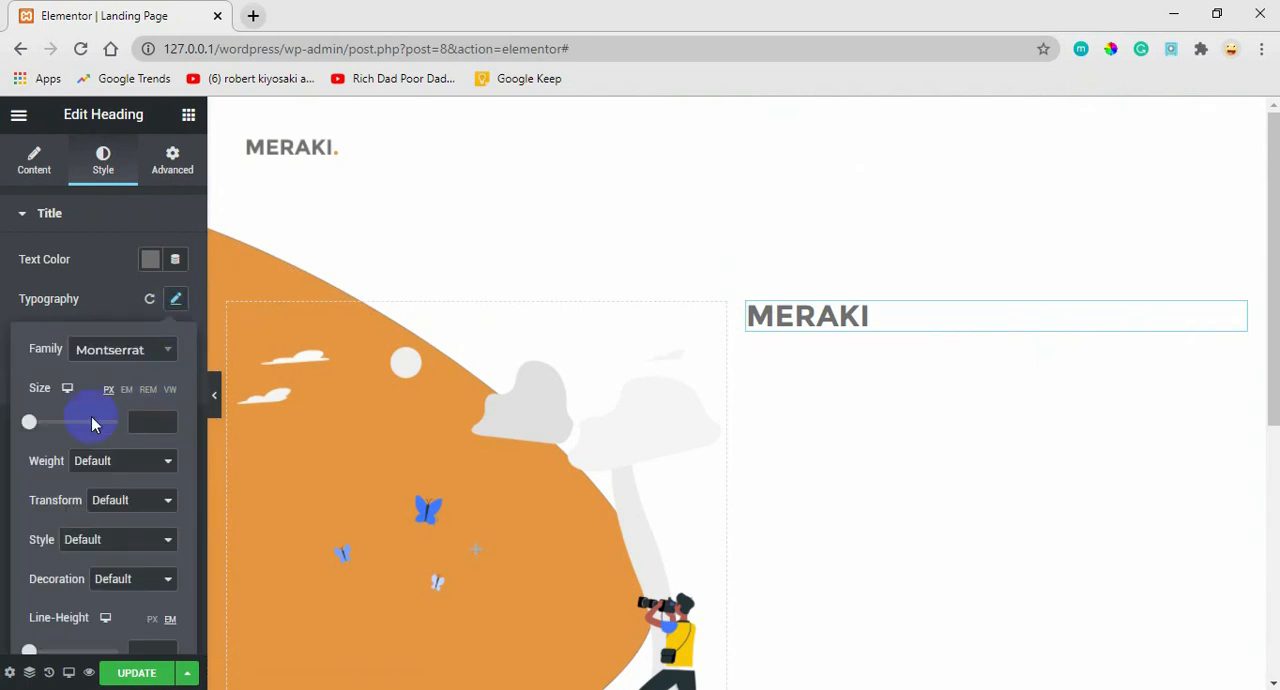
click(147, 421)
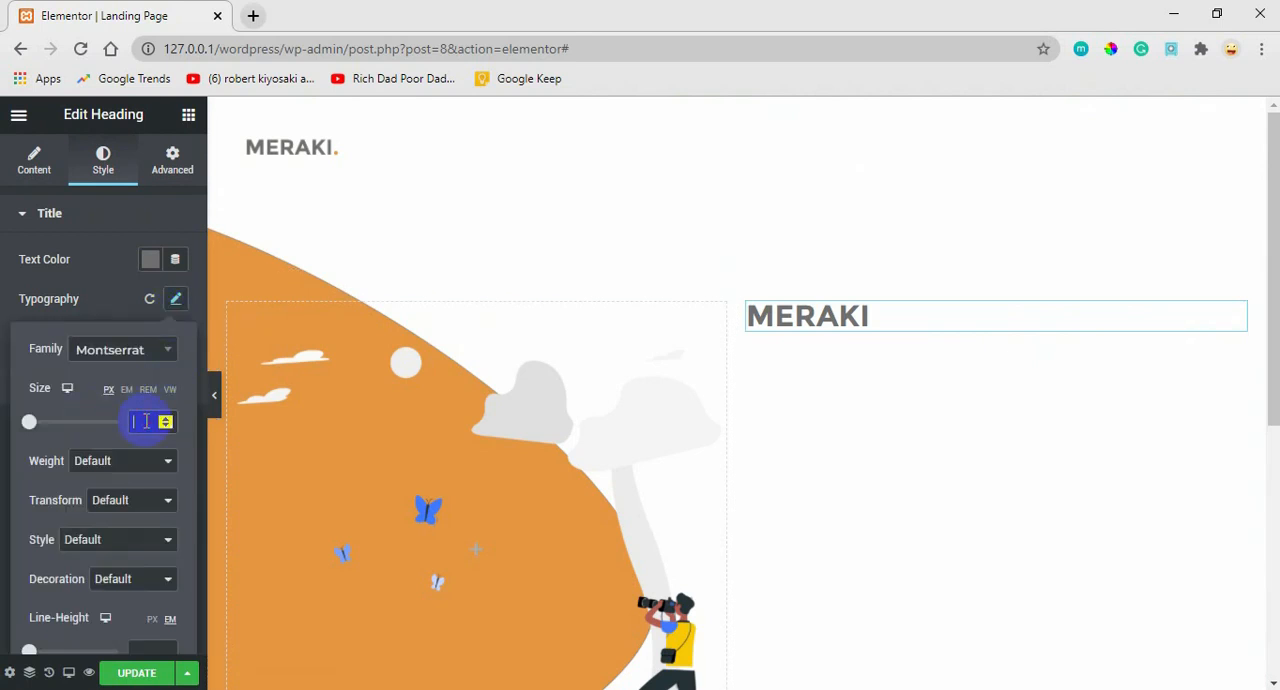
text(40)
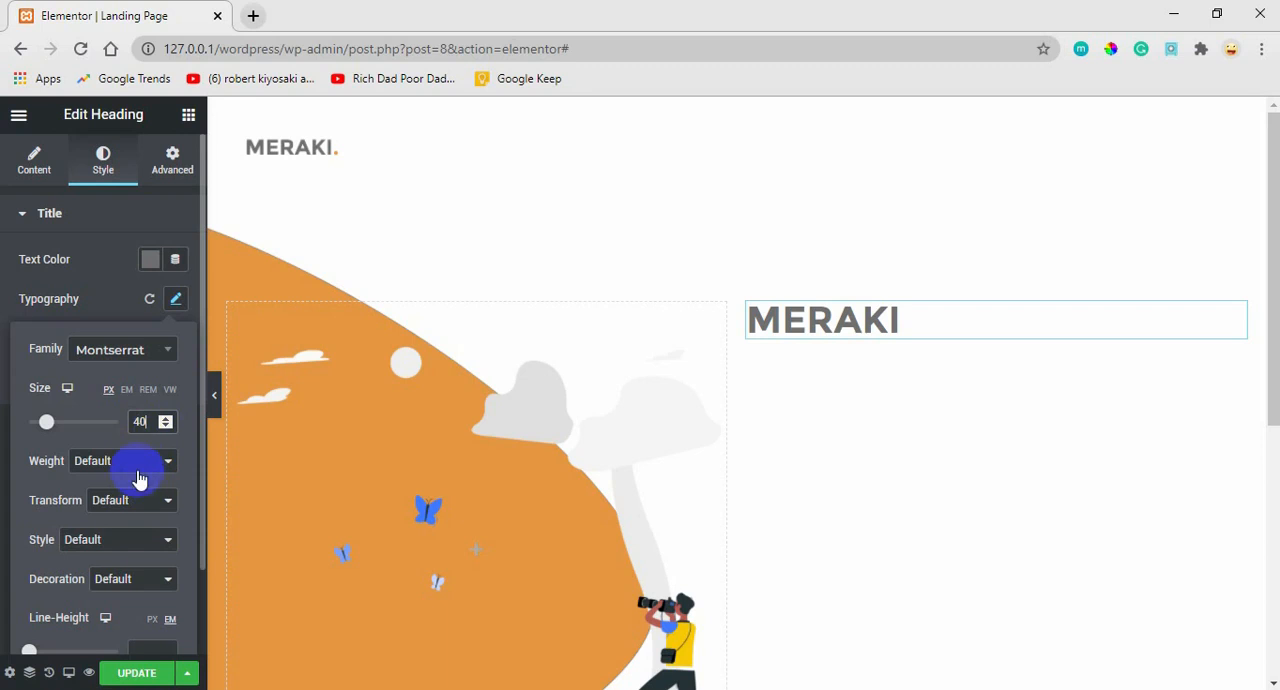
click(143, 460)
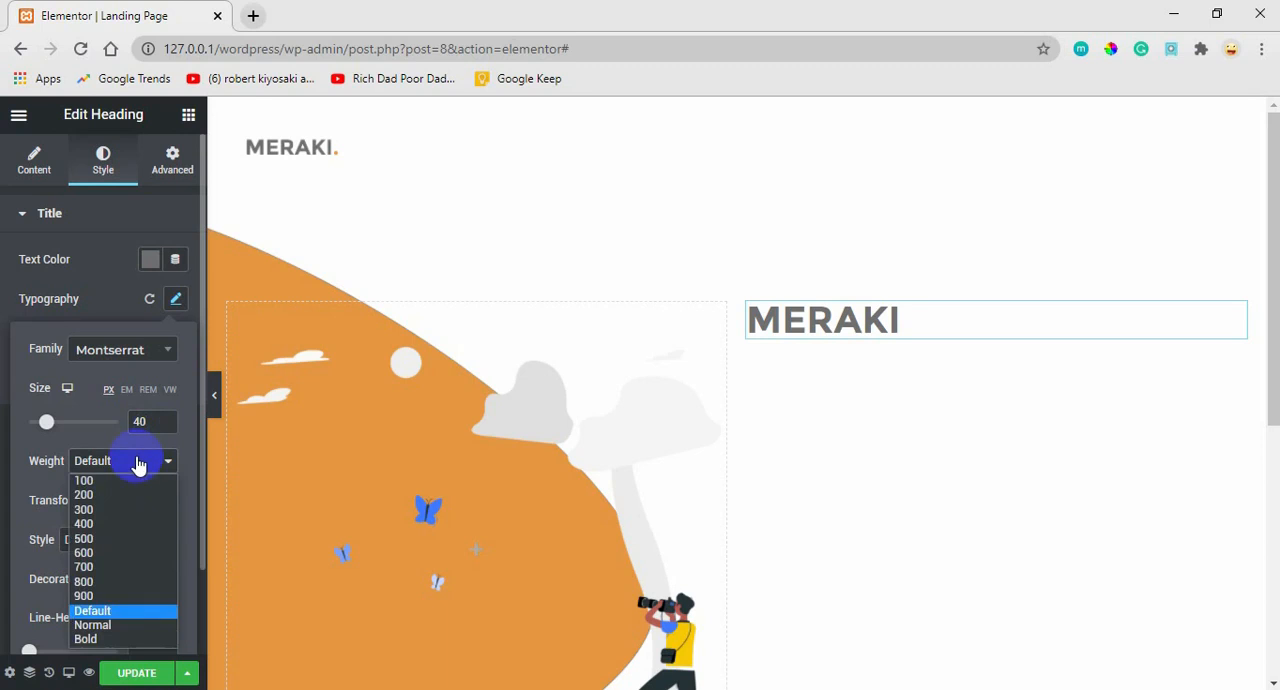
click(85, 581)
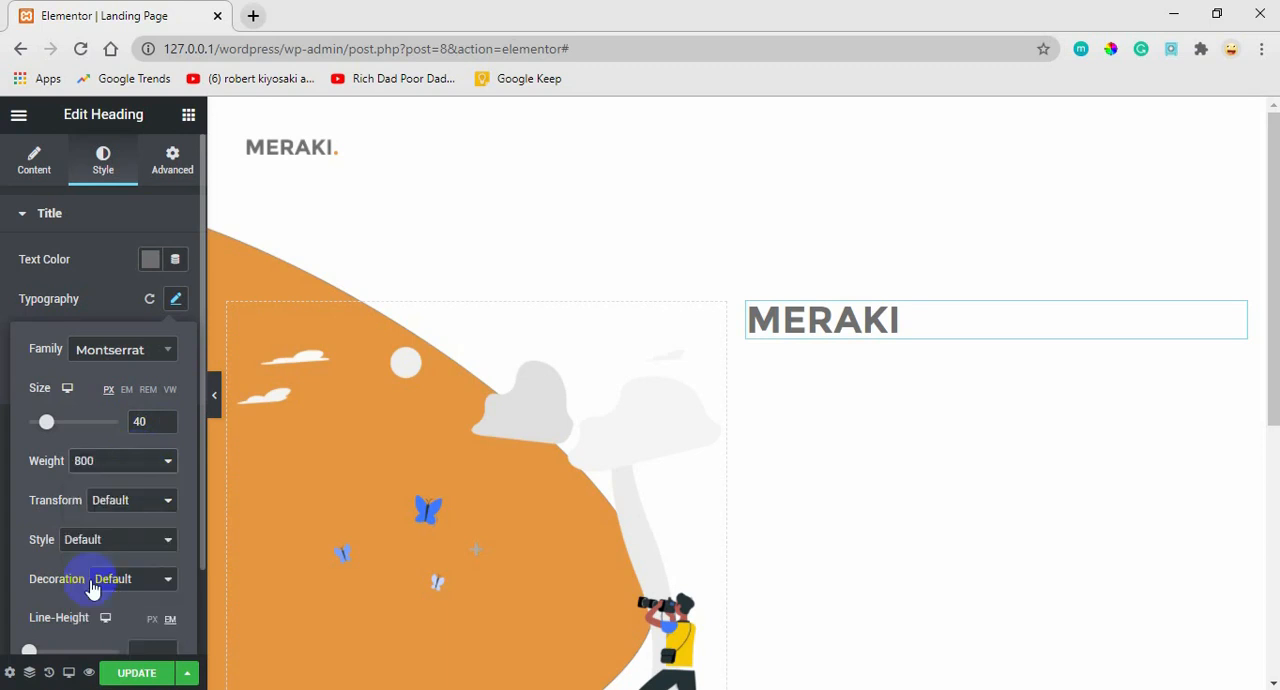
Set the MERAKI heading's text transform to Uppercase and update the page.
click(125, 502)
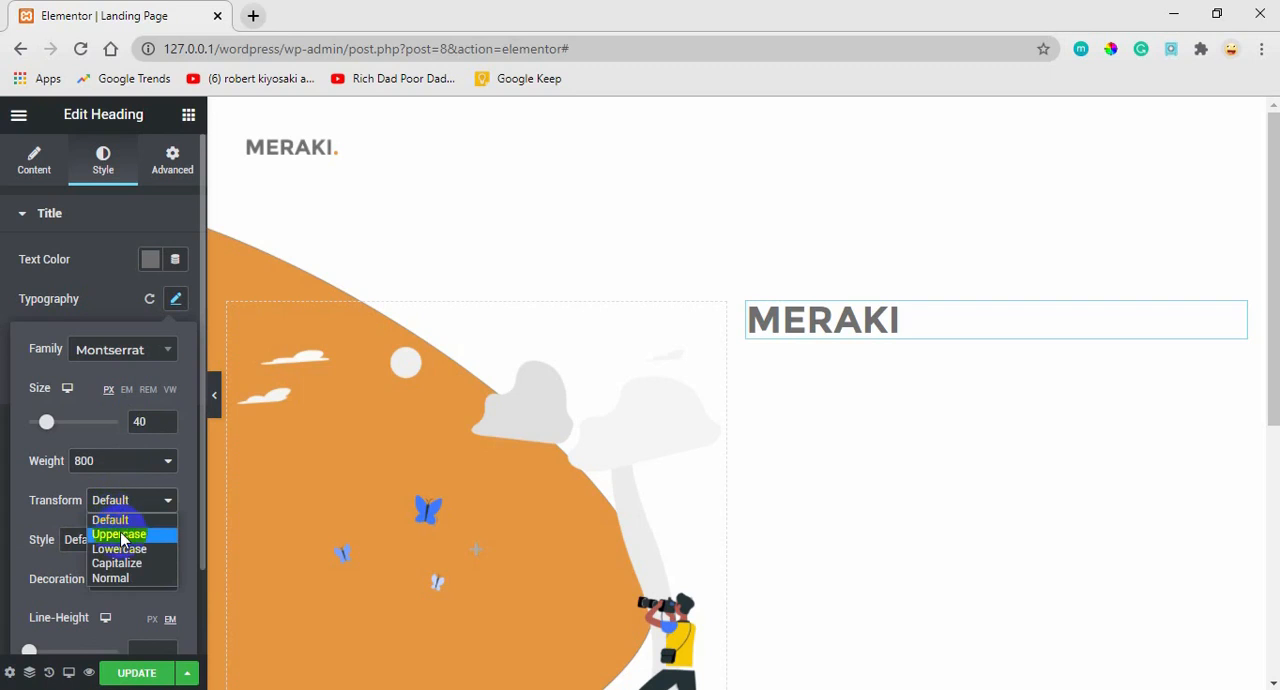
click(122, 535)
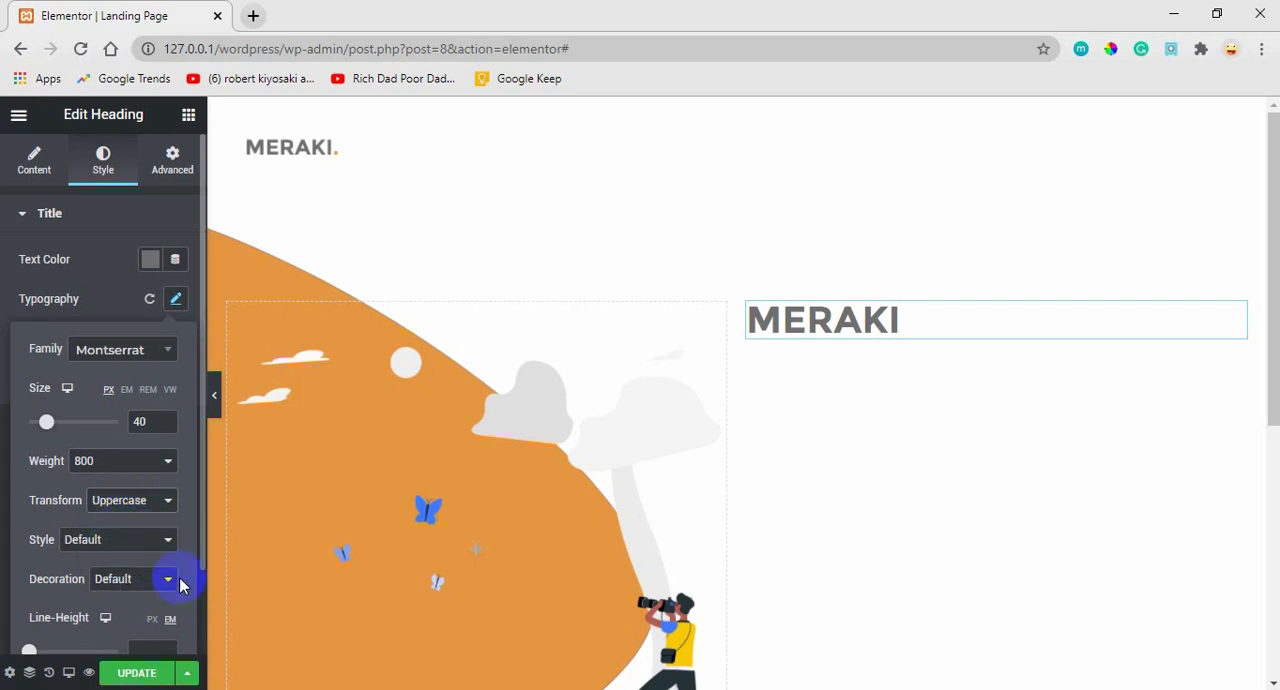
drag(202, 412, 197, 498)
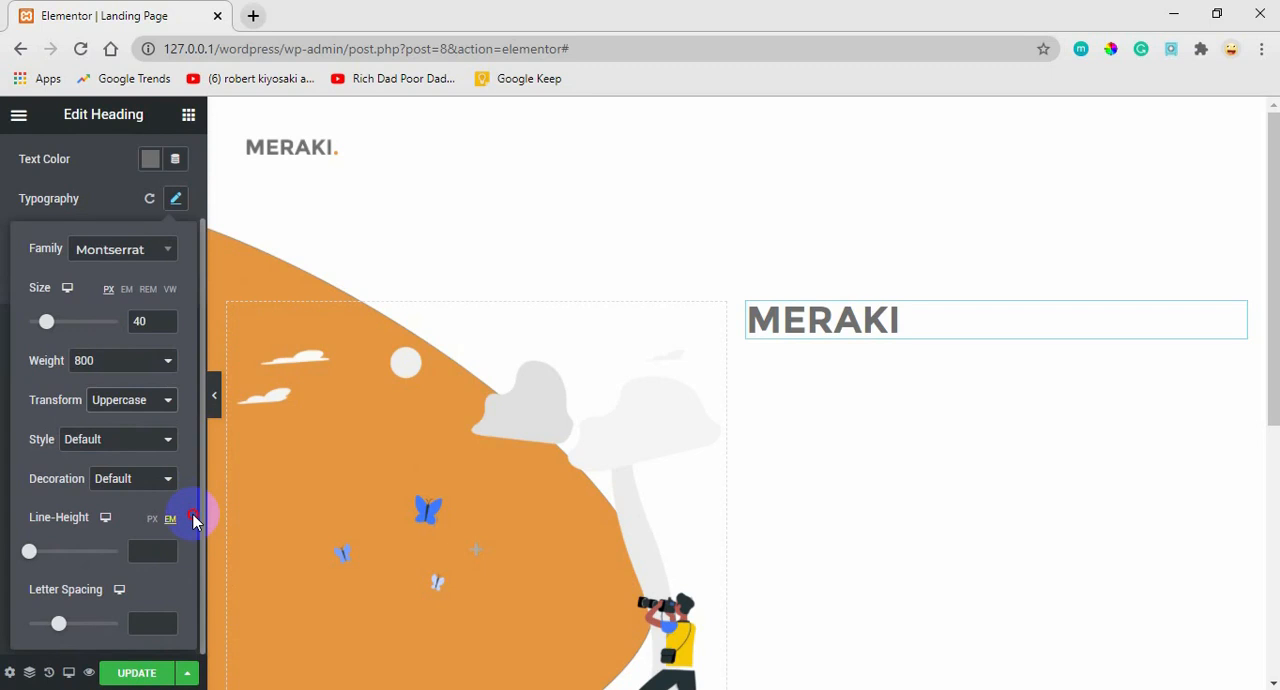
drag(193, 514, 200, 409)
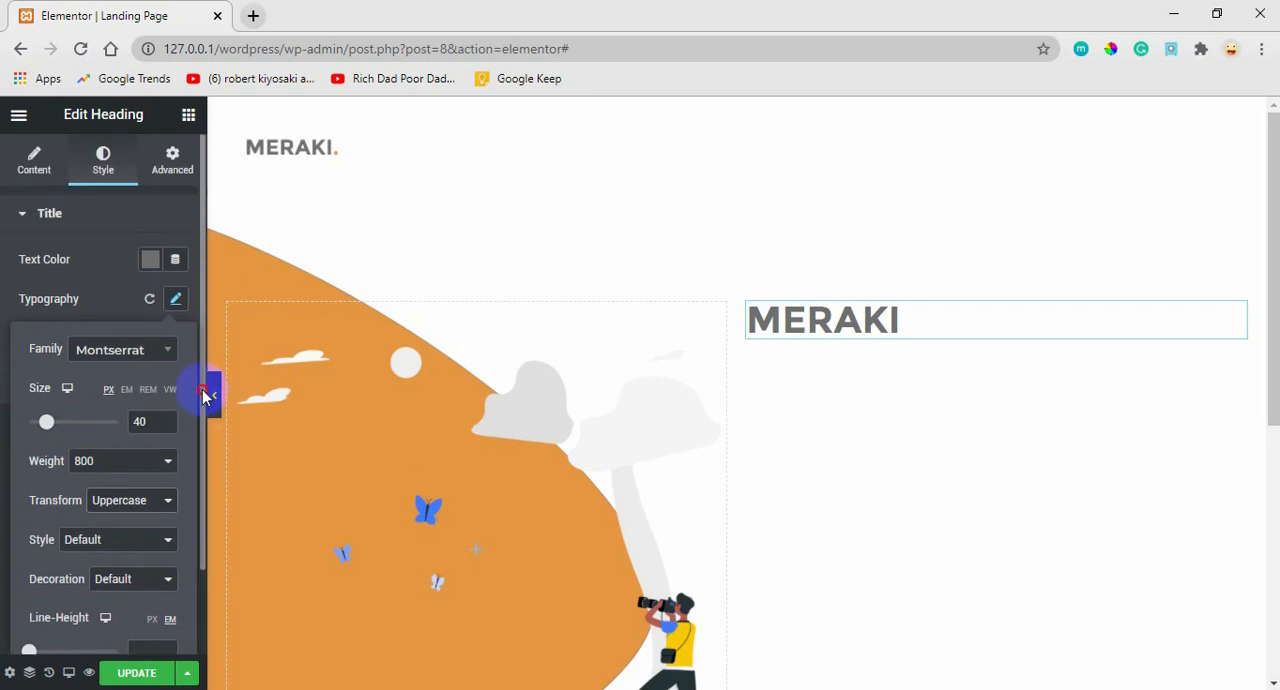
click(160, 595)
click(143, 674)
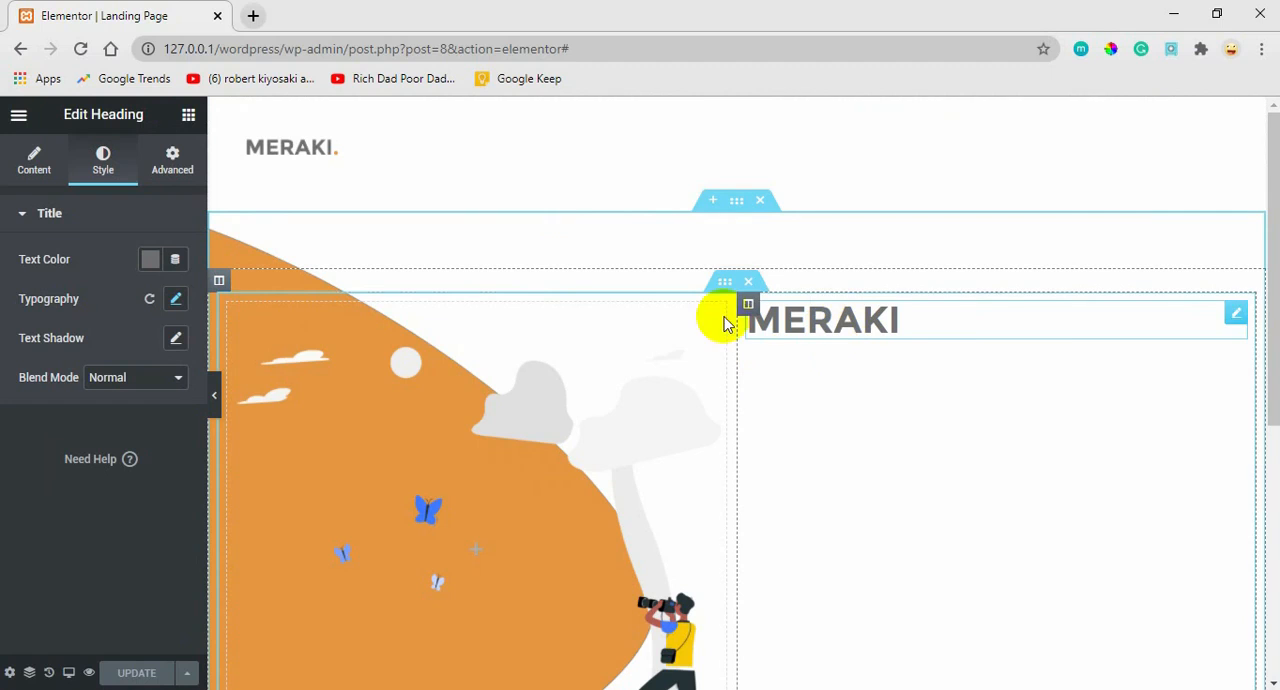
Duplicate the hero's MERAKI heading and retitle the copy PHOTOGRAPHY | DESIGN, keeping it aligned left.
right_click(1236, 320)
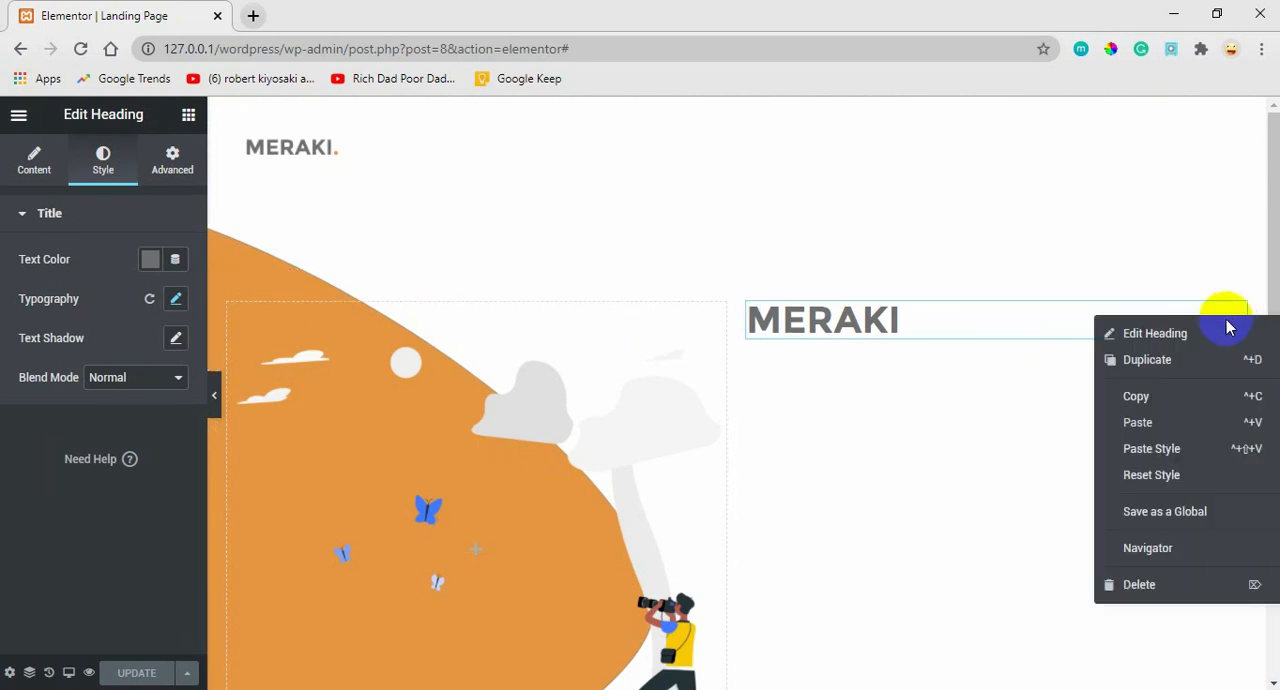
click(1172, 359)
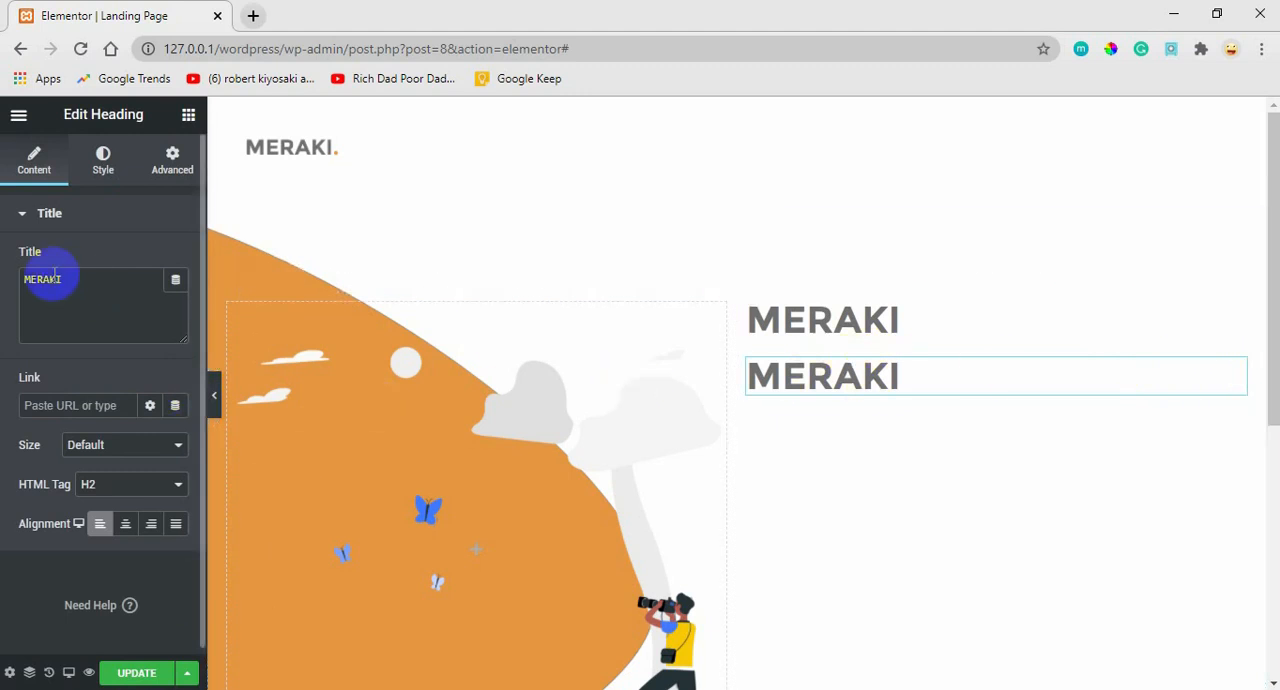
drag(64, 279, 4, 280)
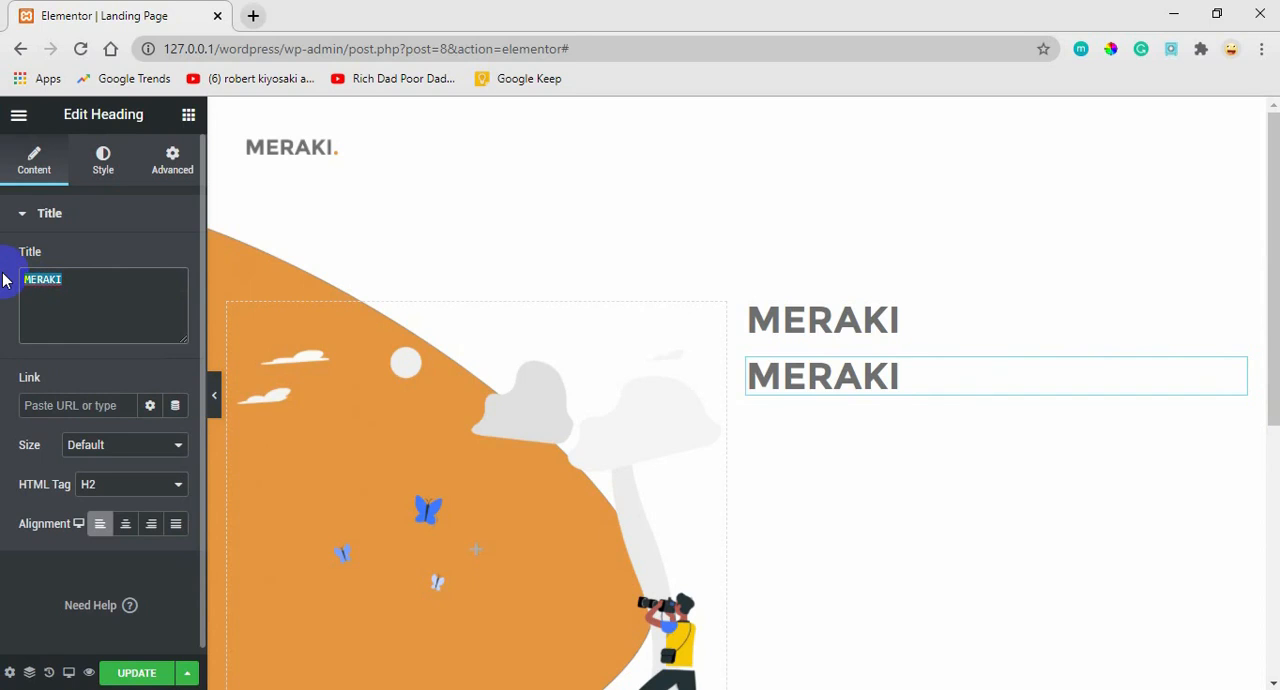
text(PHTO)
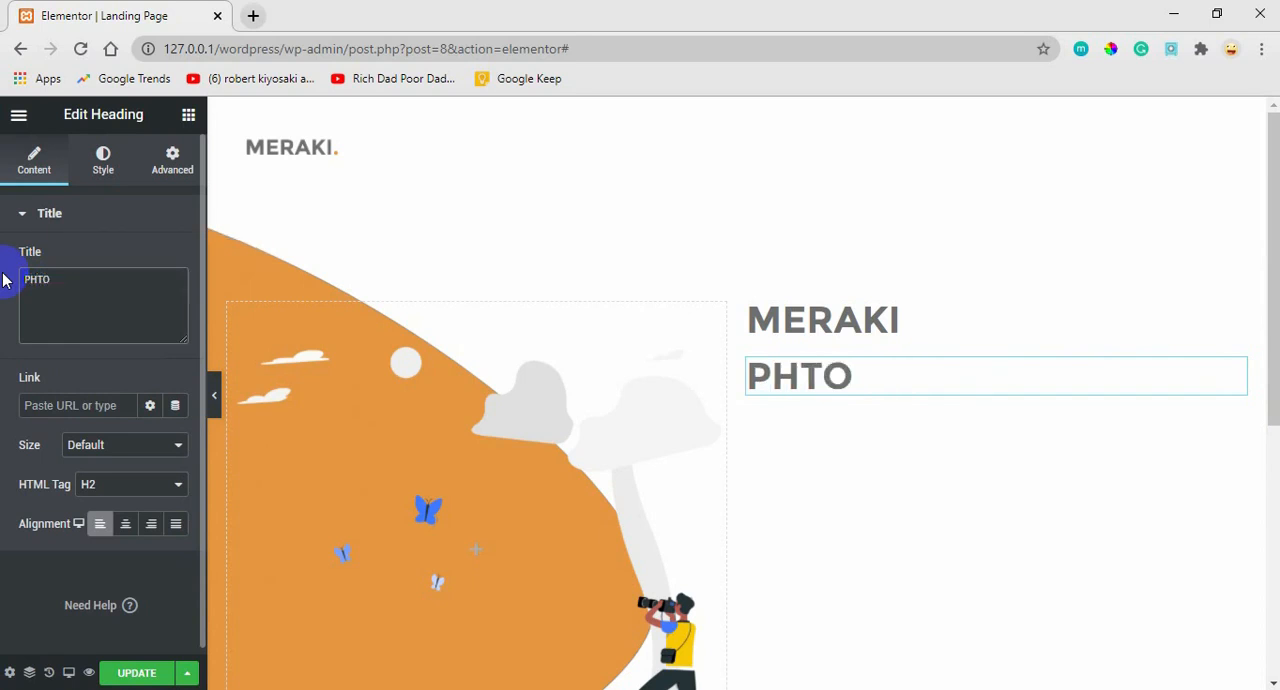
key(BackSpace)
key(BackSpace)
text(T)
key(BackSpace)
text(OT)
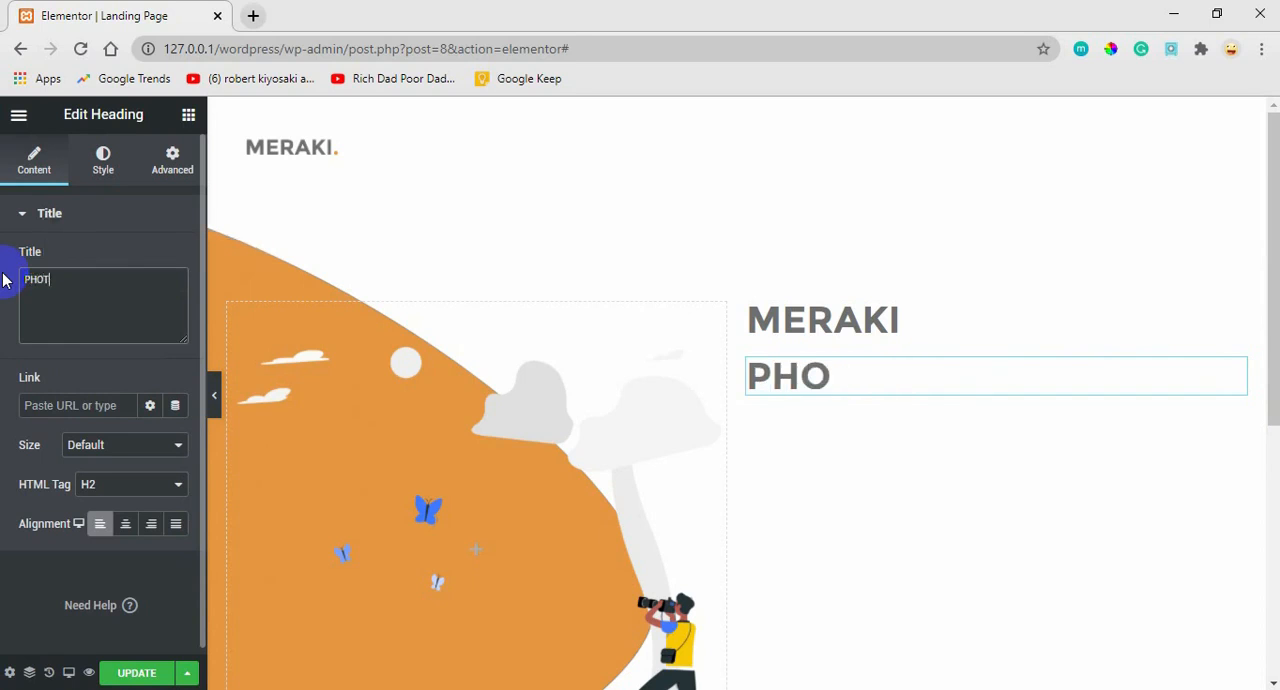
text(OGRAPH)
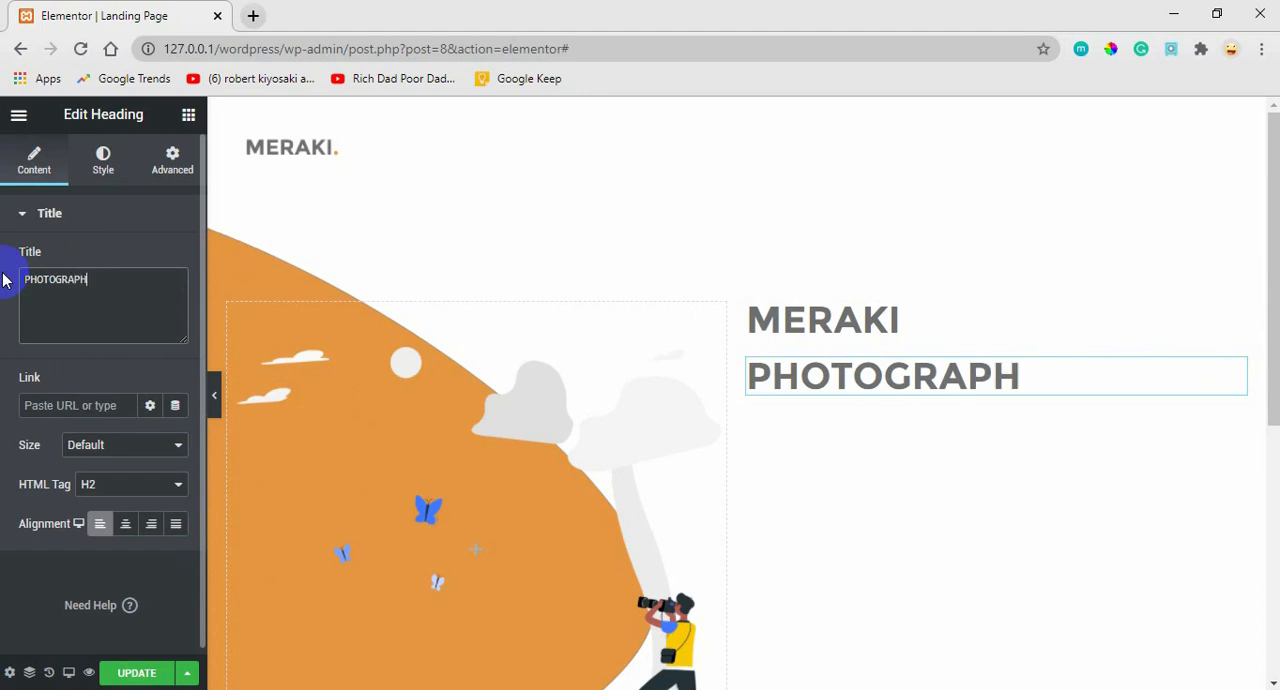
text(T)
key(BackSpace)
text(Y| DES)
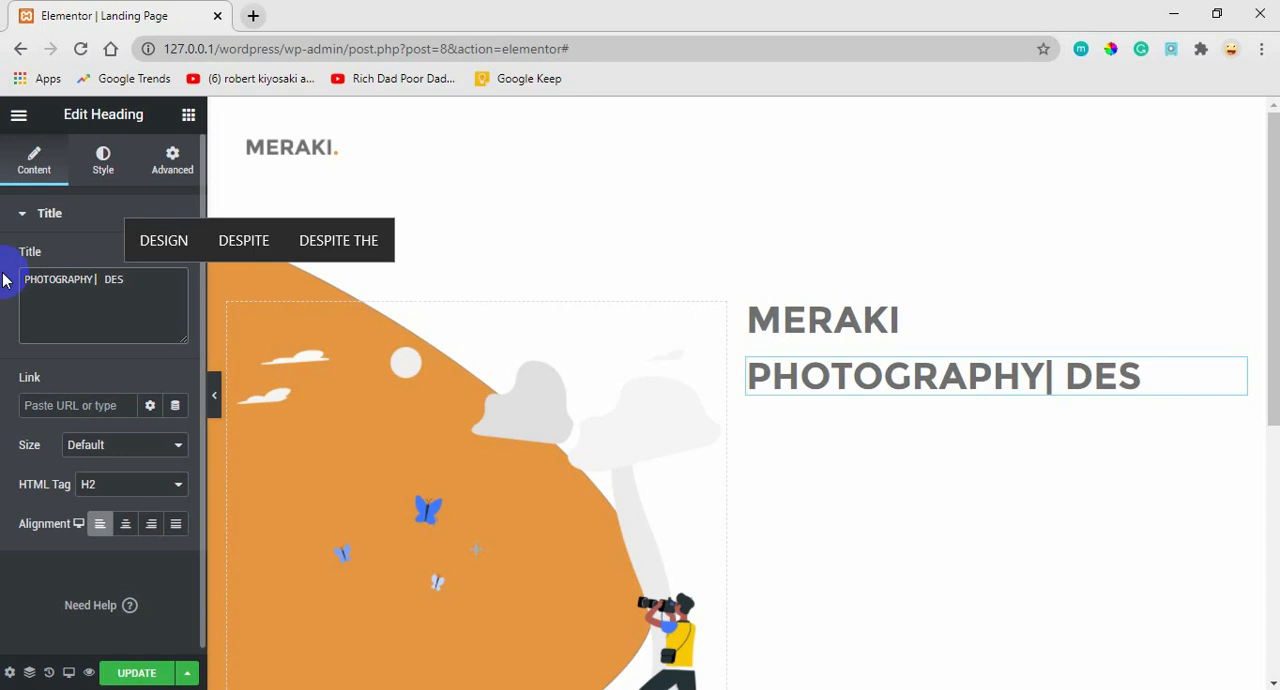
text(IGN)
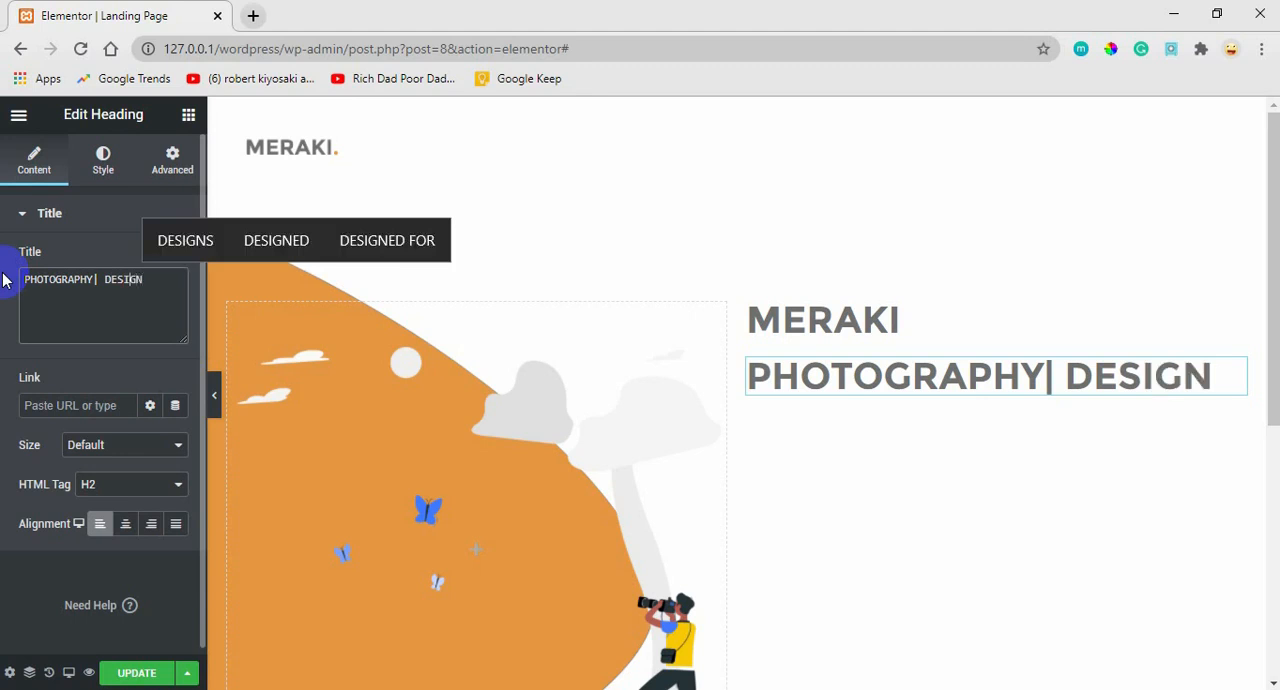
key(Left)
key(Left)
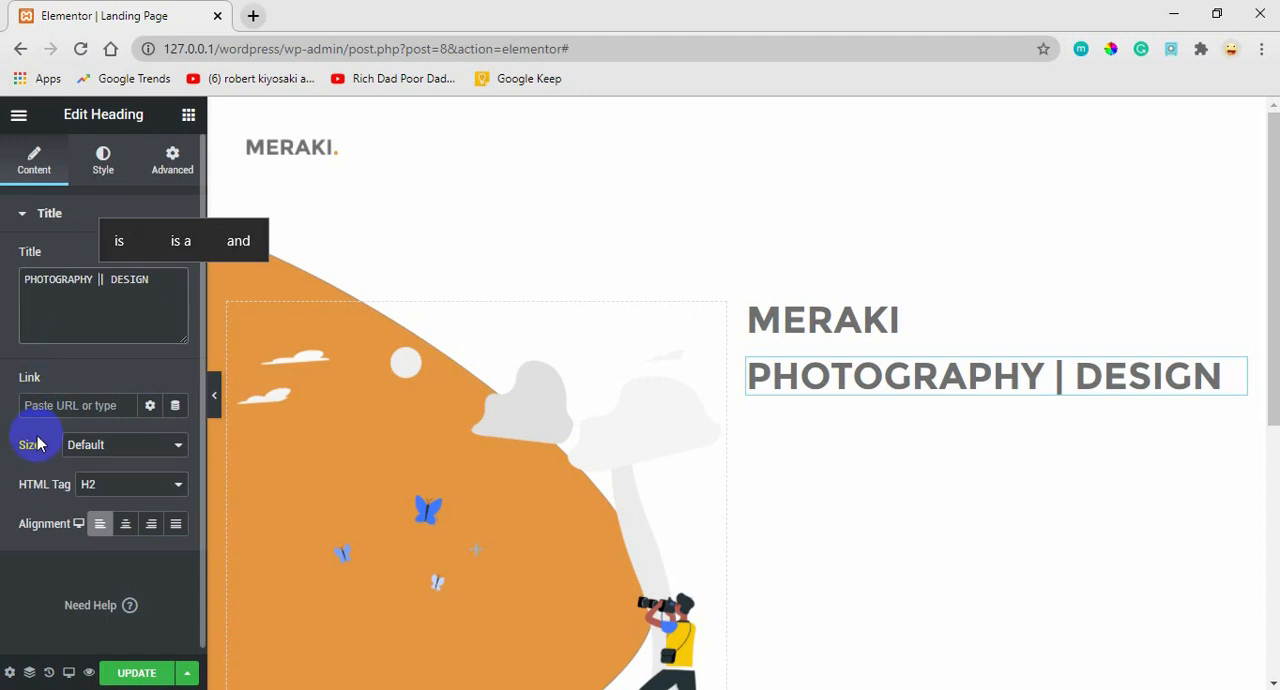
click(125, 533)
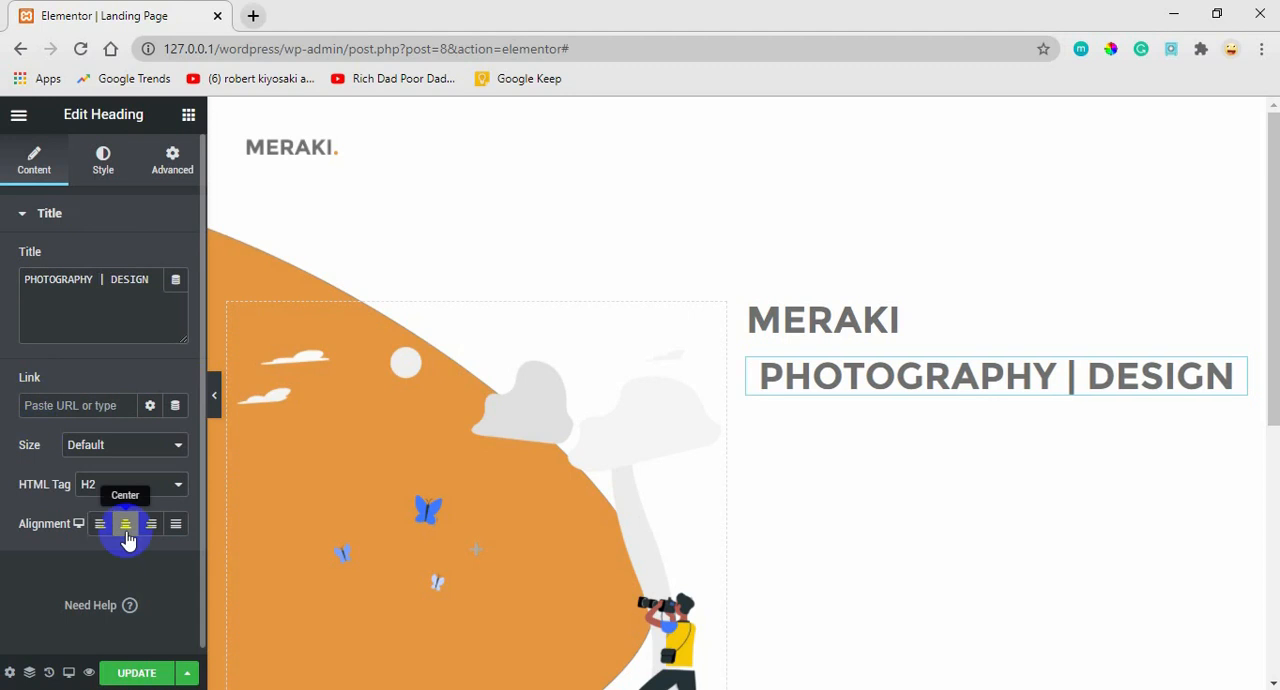
click(101, 526)
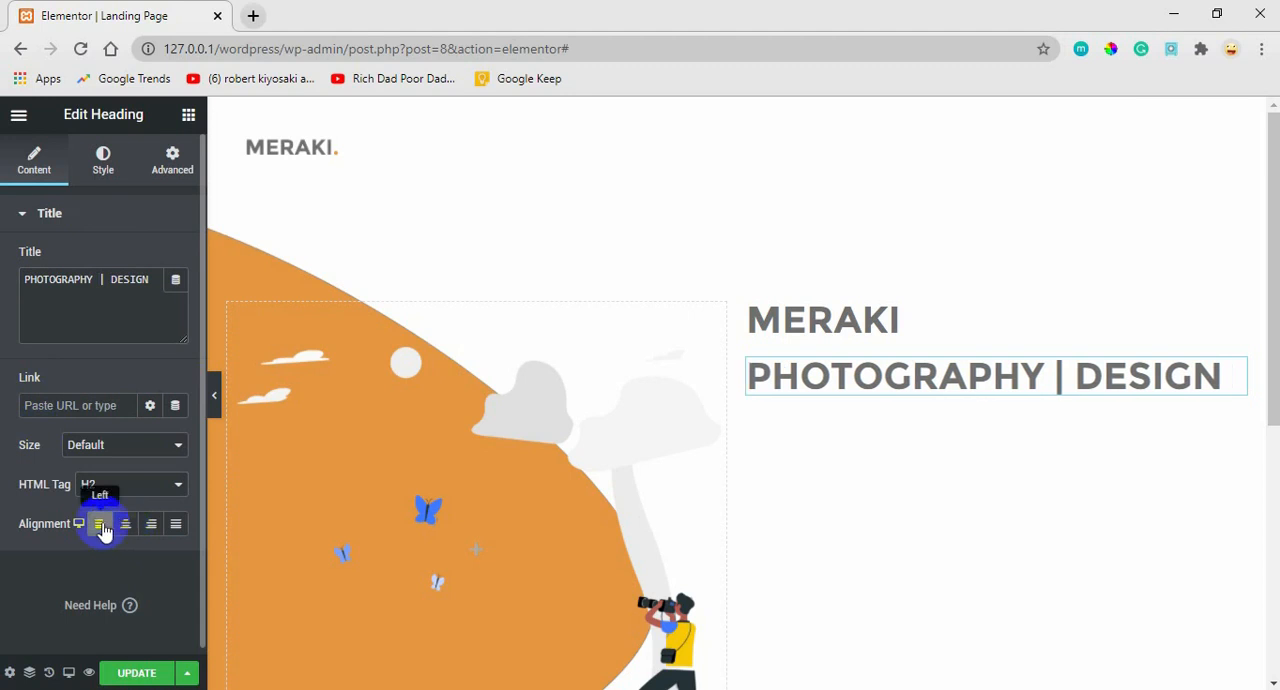
Set the PHOTOGRAPHY | DESIGN heading's font size to 18 px.
click(103, 165)
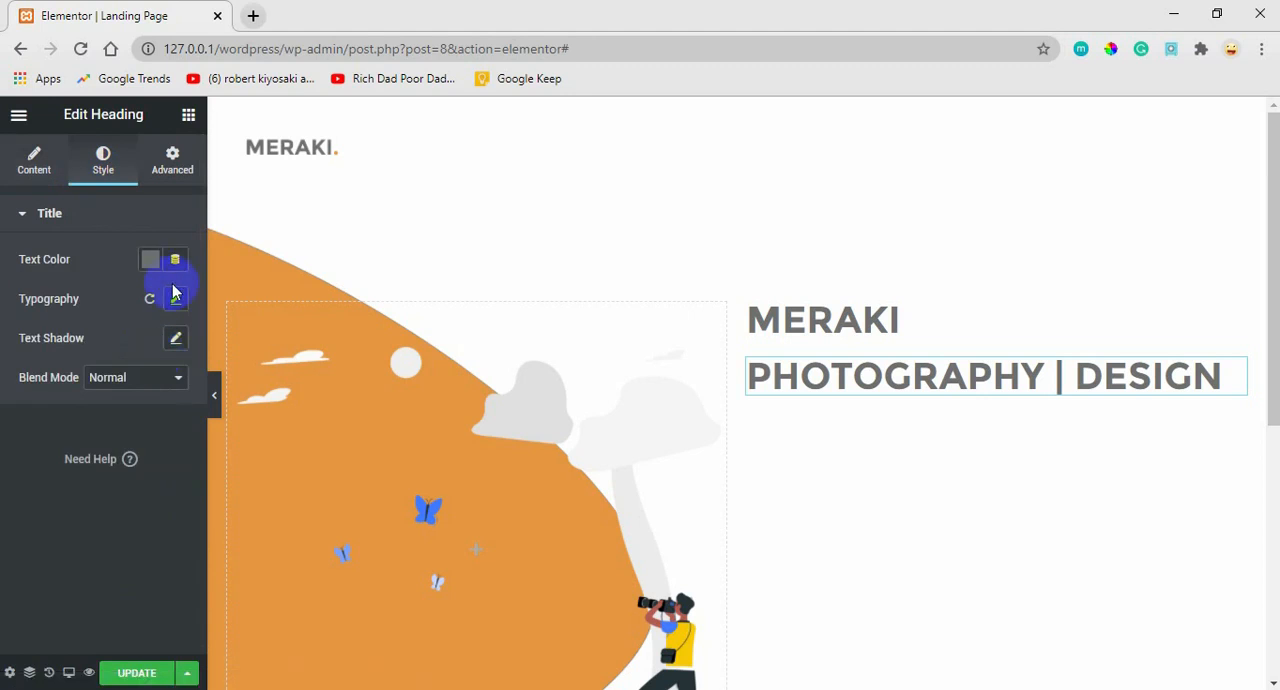
click(176, 300)
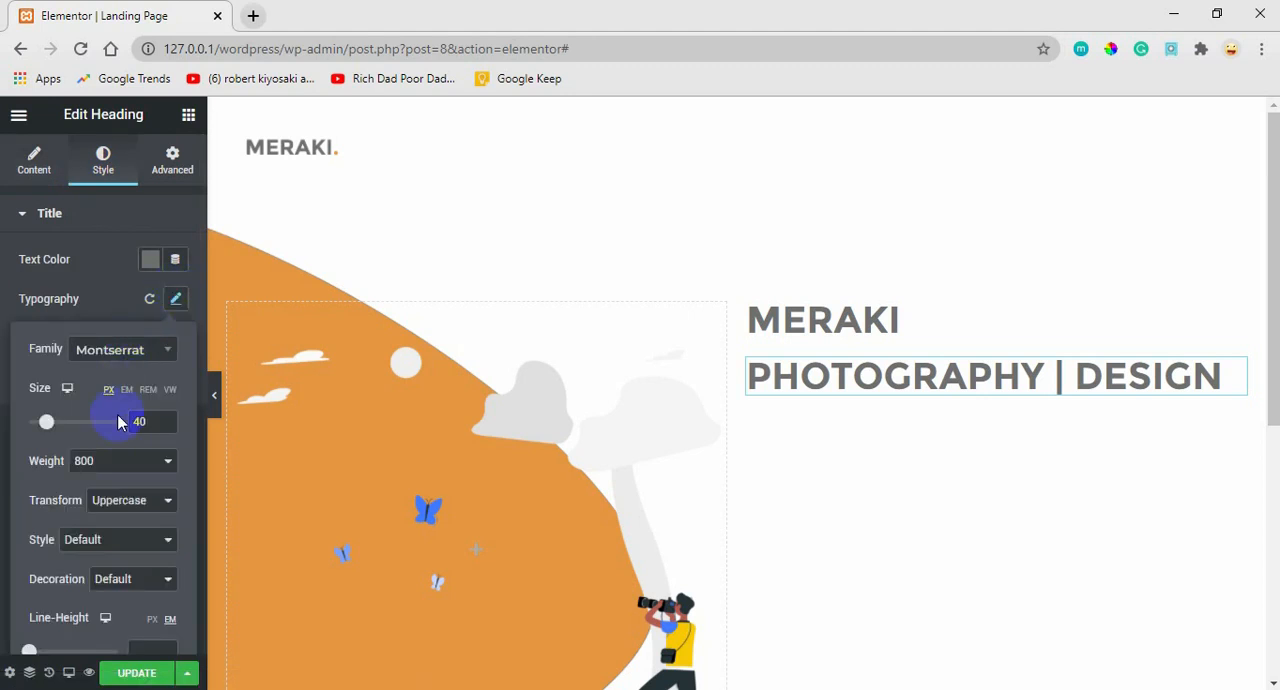
double_click(145, 422)
drag(149, 424, 134, 425)
text(20)
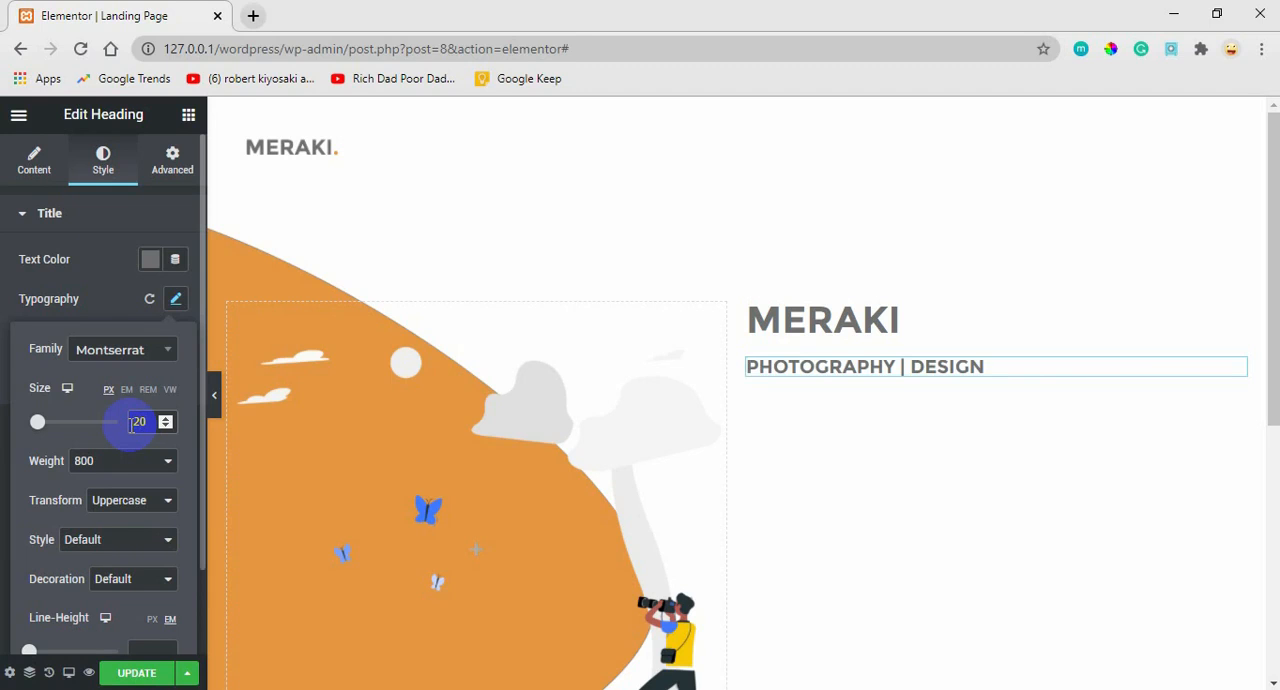
double_click(139, 425)
text(18)
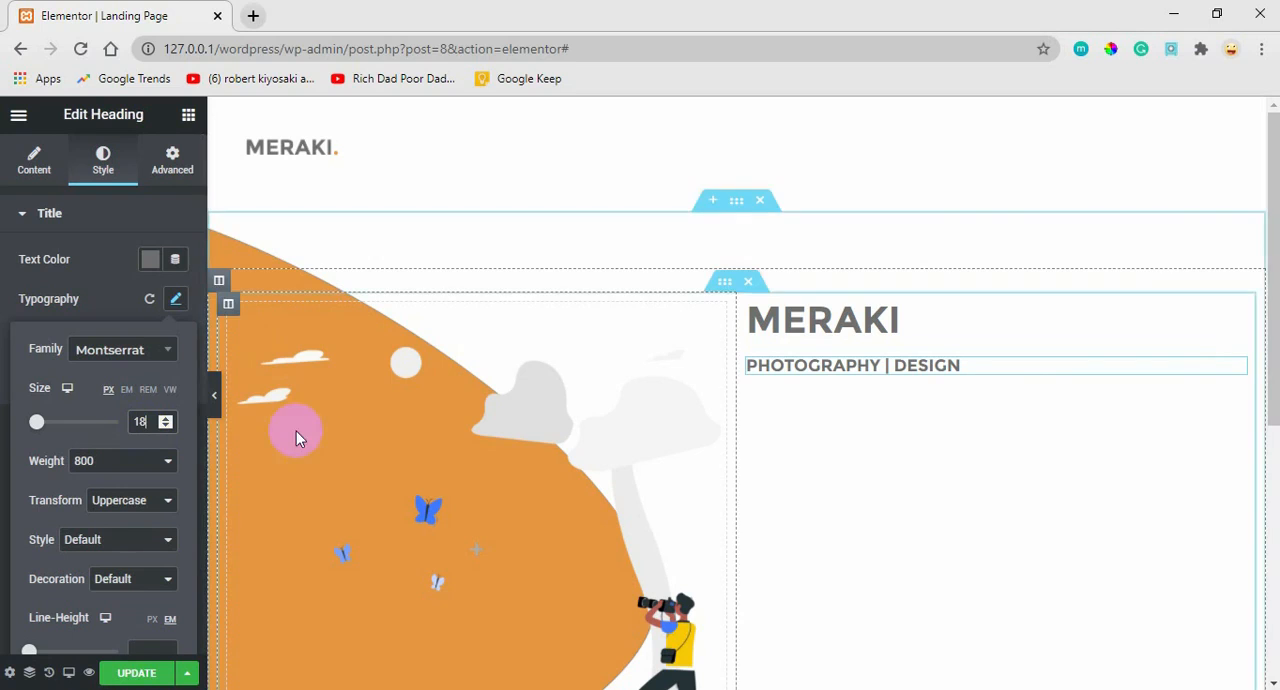
Add a Text Editor widget below the PHOTOGRAPHY | DESIGN heading and lengthen its Lorem ipsum placeholder with a copied passage.
click(188, 117)
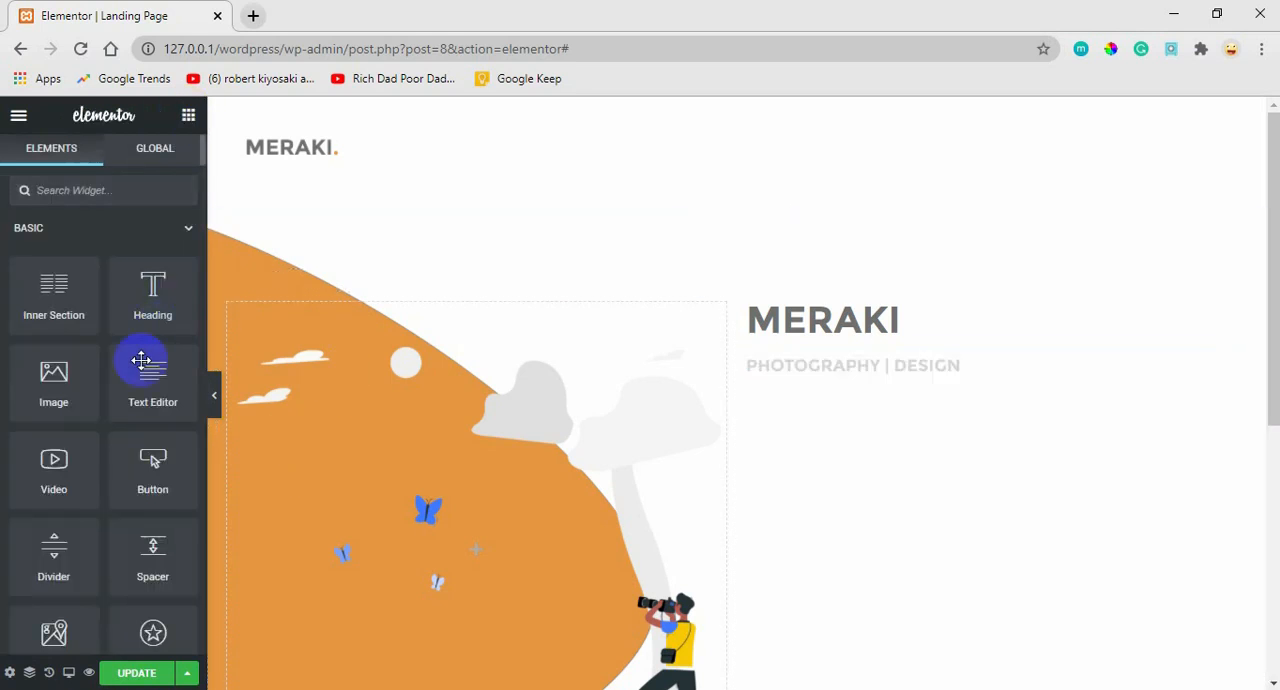
drag(147, 386, 840, 385)
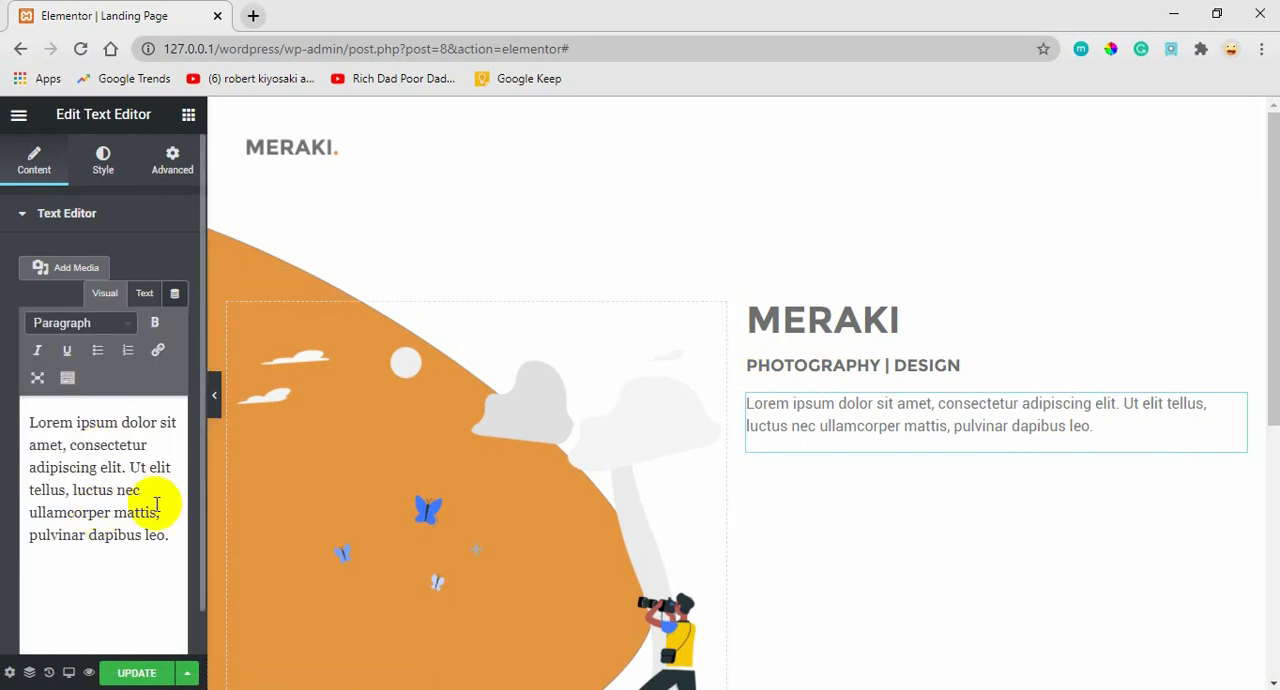
drag(162, 513, 22, 478)
key(ctrl+c)
click(20, 480)
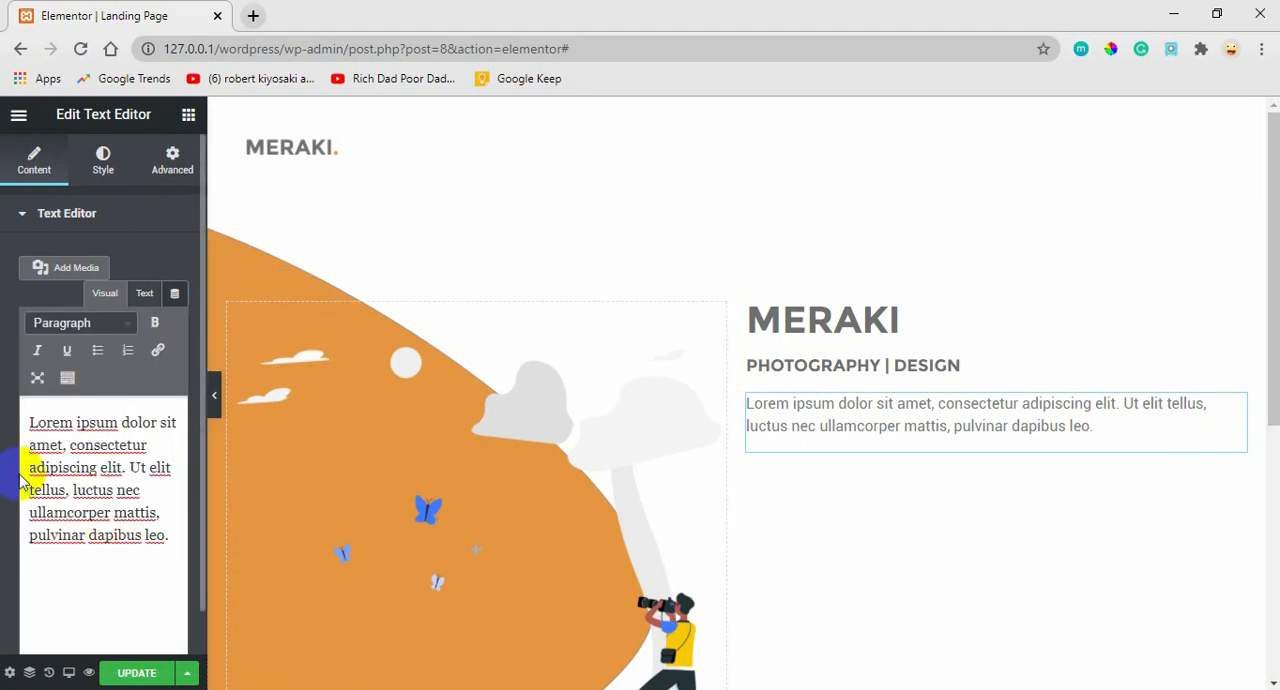
key(ctrl+v)
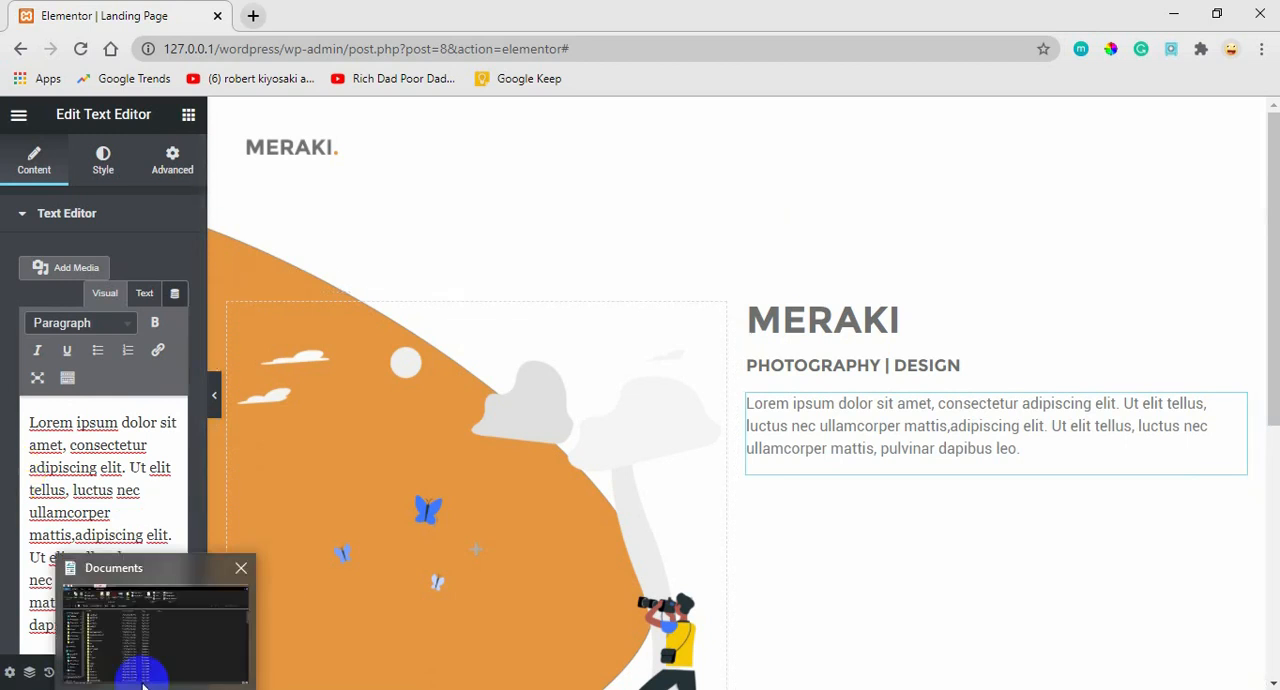
Update the page and check the hero layout in the MERAKI UI V1.0 design in Adobe XD.
click(137, 672)
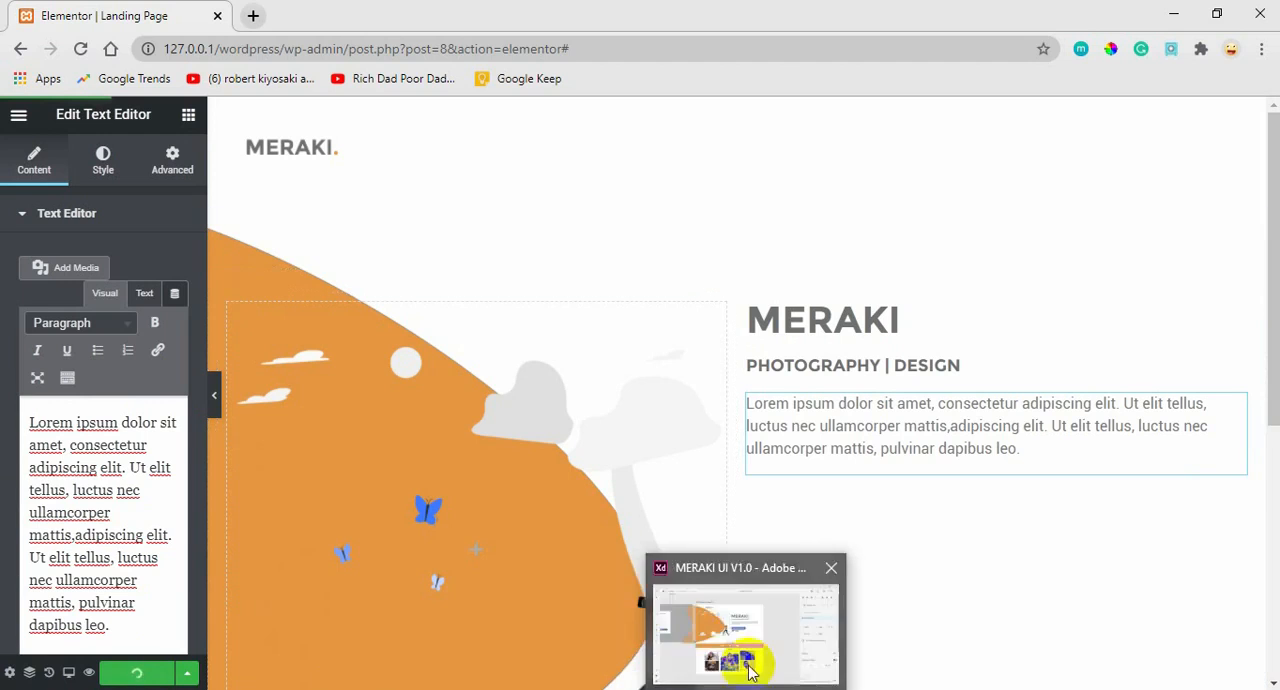
click(755, 655)
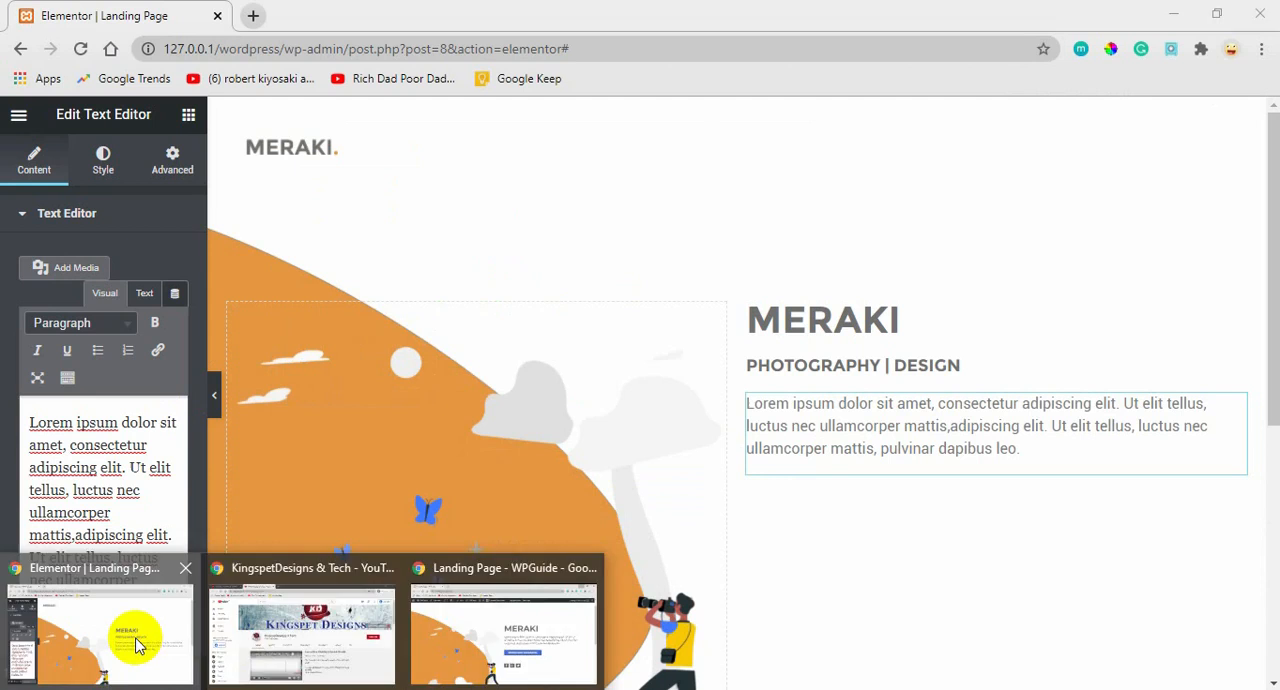
click(137, 640)
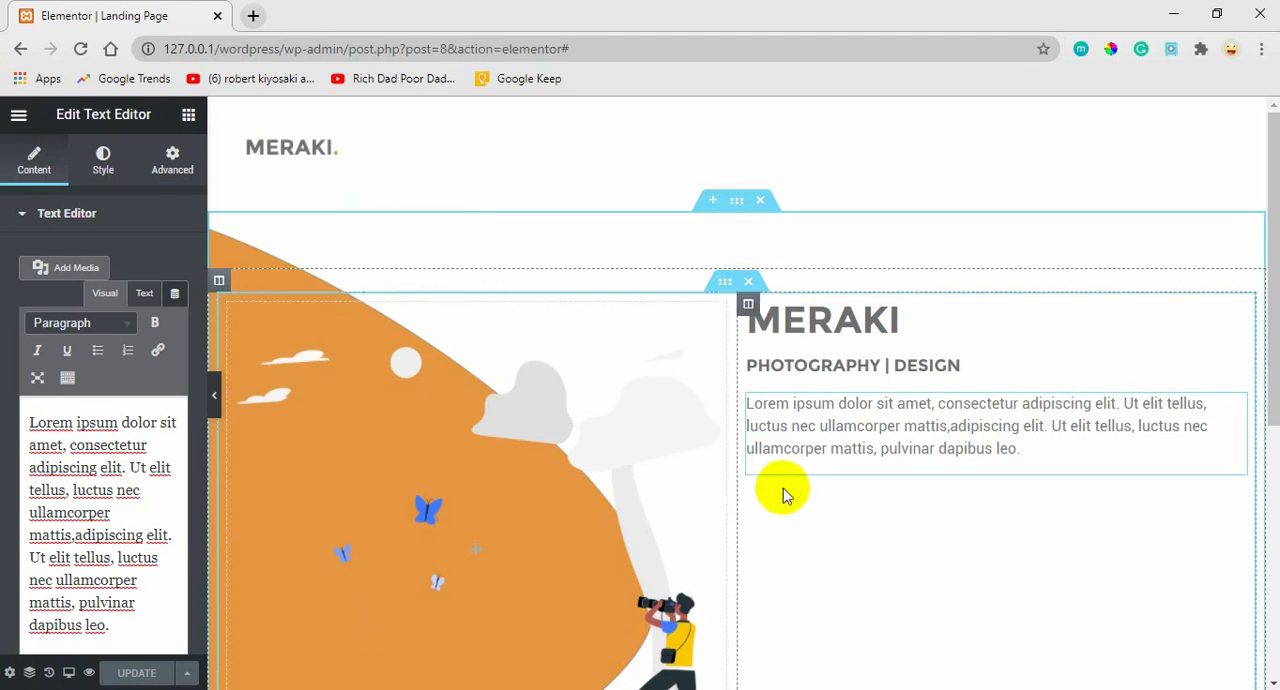
Add the widget library's second Button widget, the one with the filled thumbnail, below the hero's Lorem ipsum paragraph.
click(188, 118)
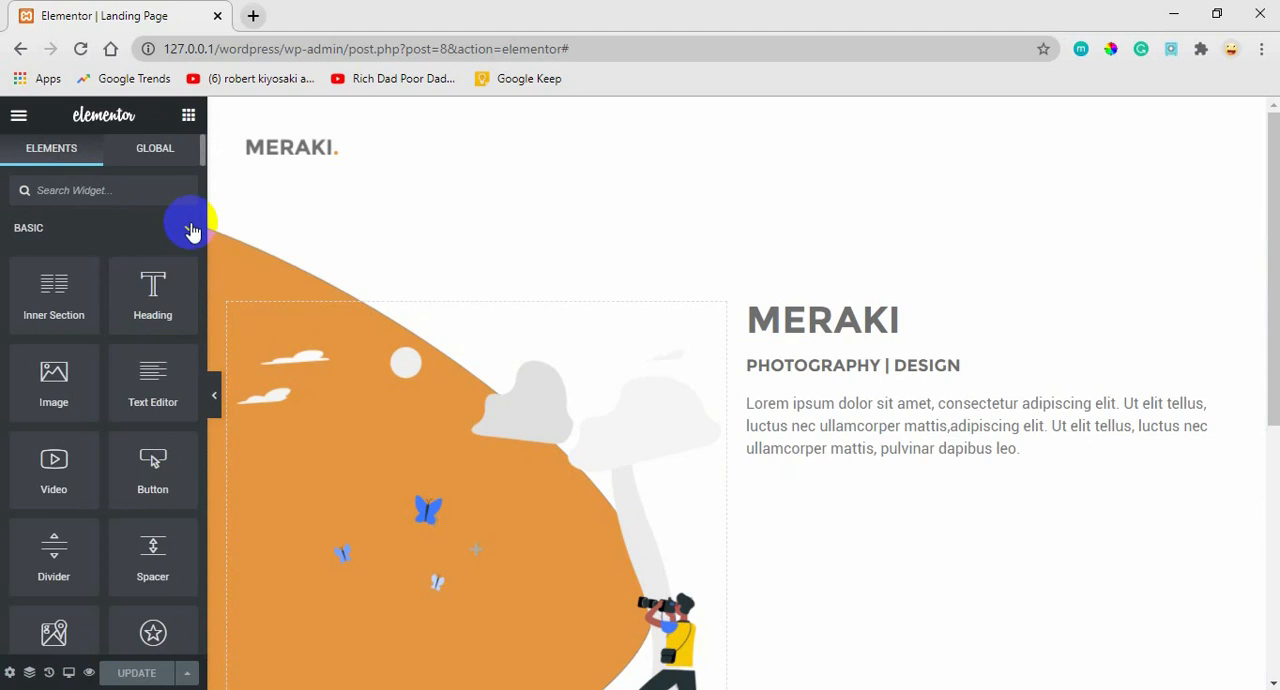
text(BUTT)
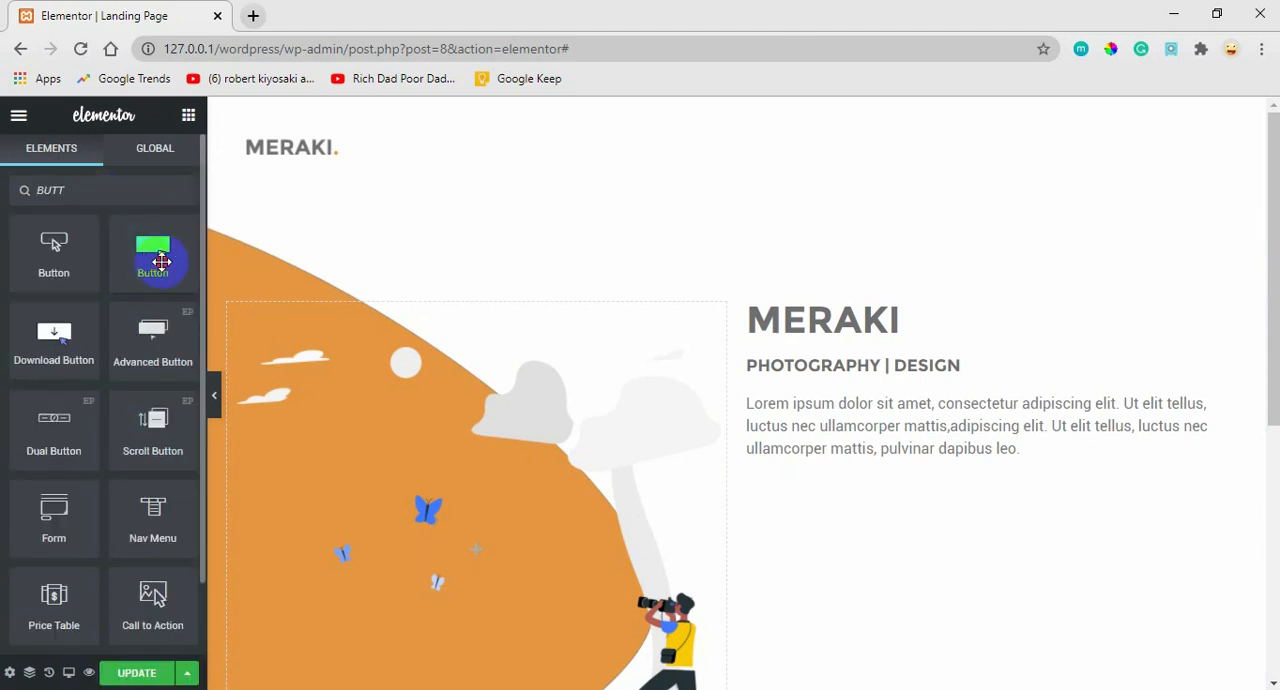
drag(161, 261, 810, 432)
drag(855, 493, 850, 467)
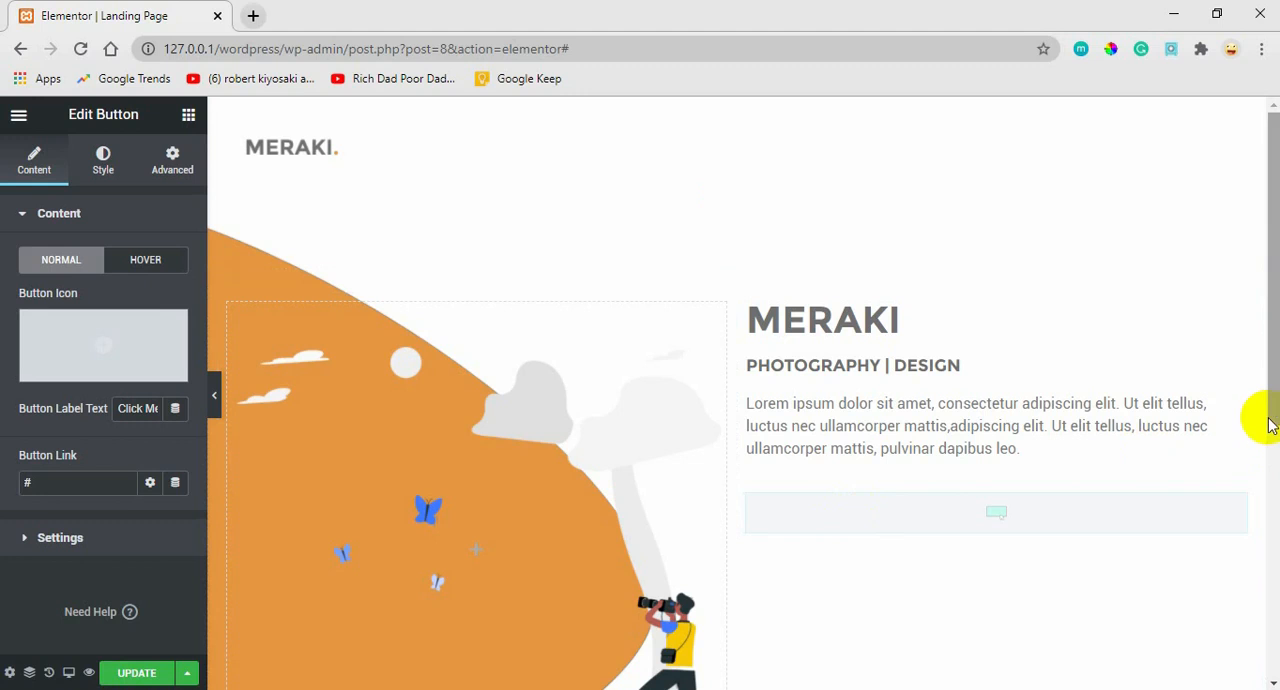
drag(1274, 397, 1263, 434)
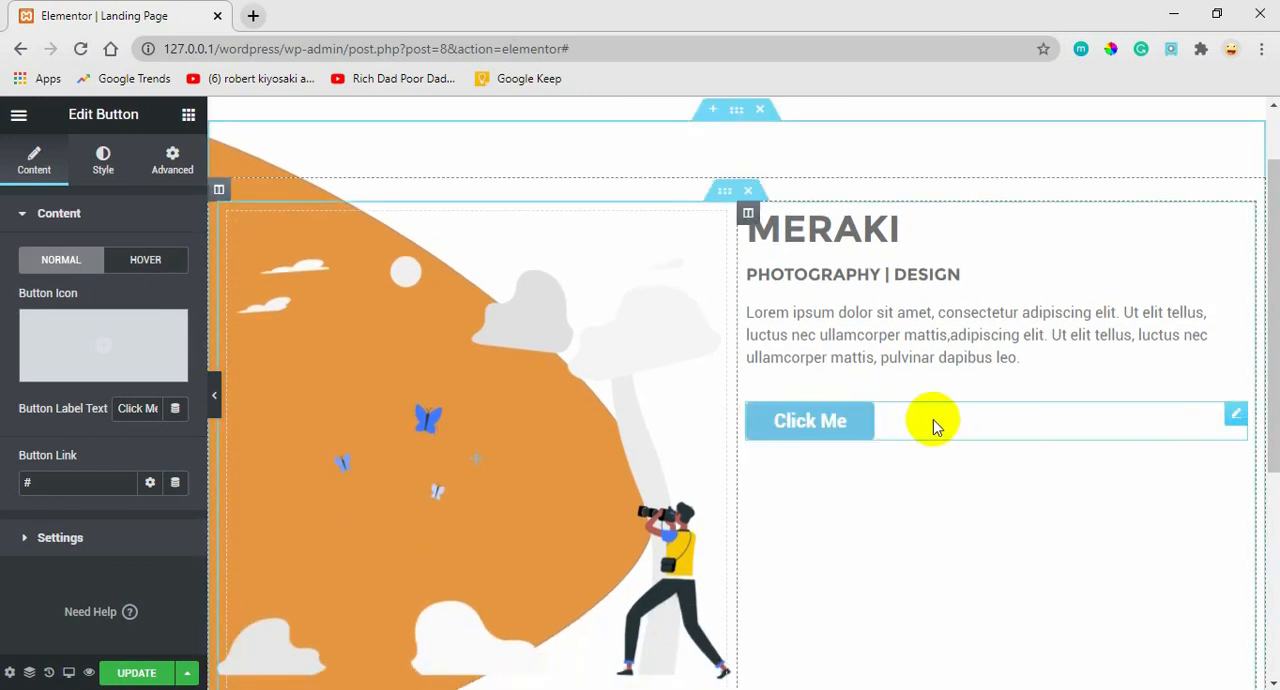
Set the hero button's normal-state label text to DOWNLOAD MAGAZINE.
click(137, 268)
click(68, 262)
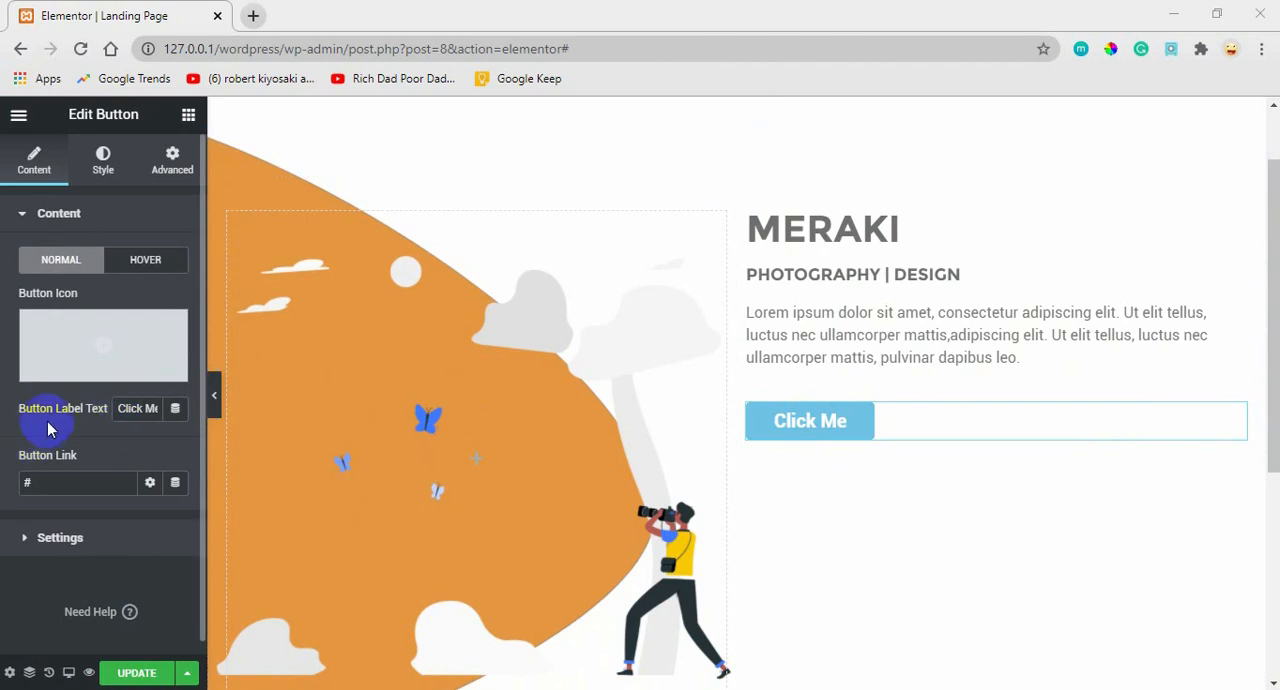
triple_click(148, 409)
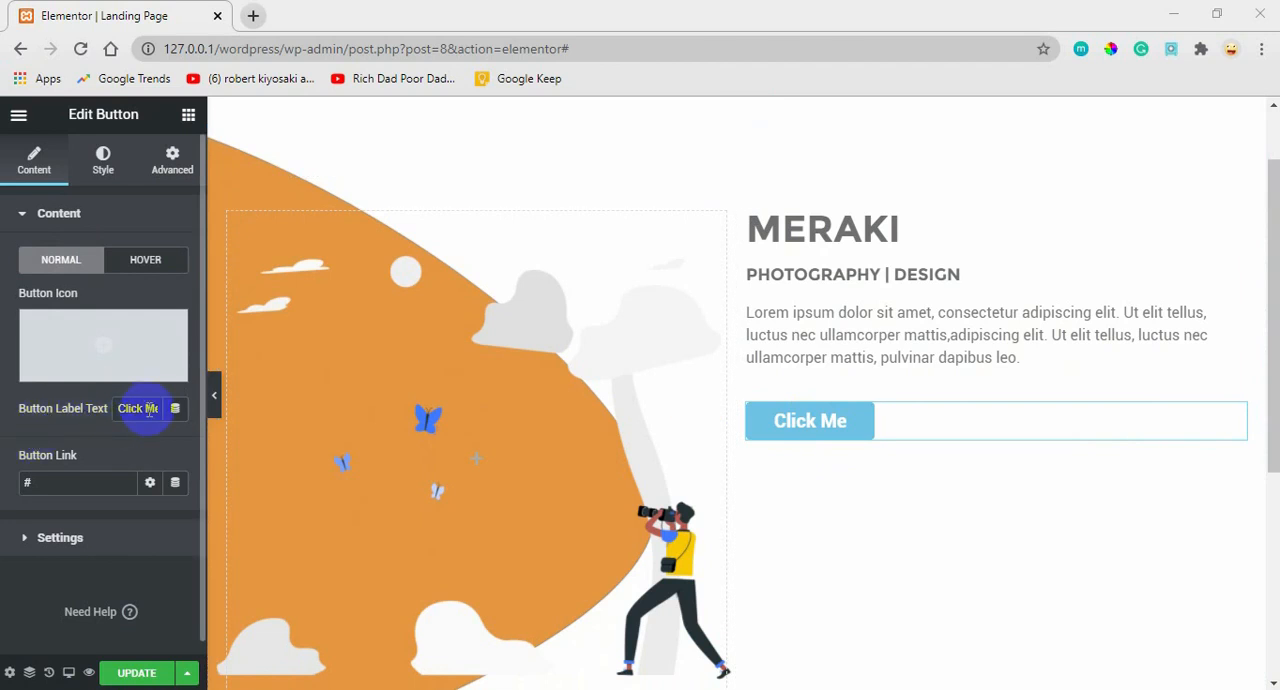
triple_click(149, 409)
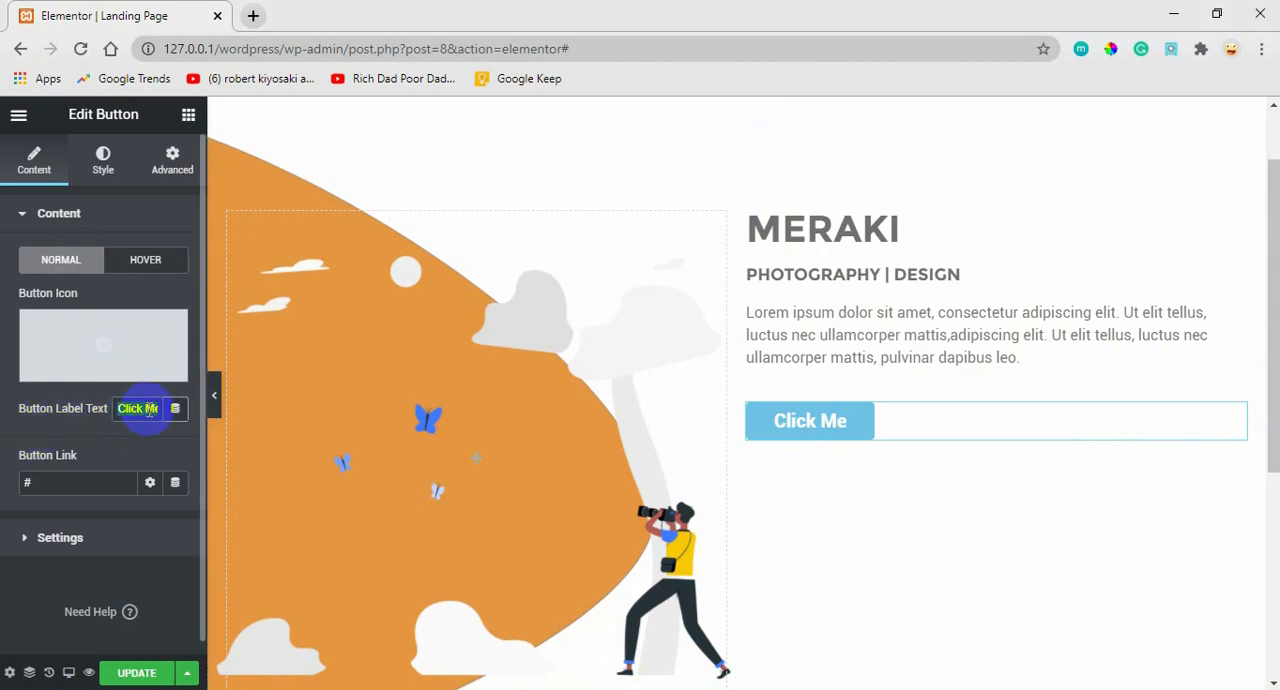
text(DOWN)
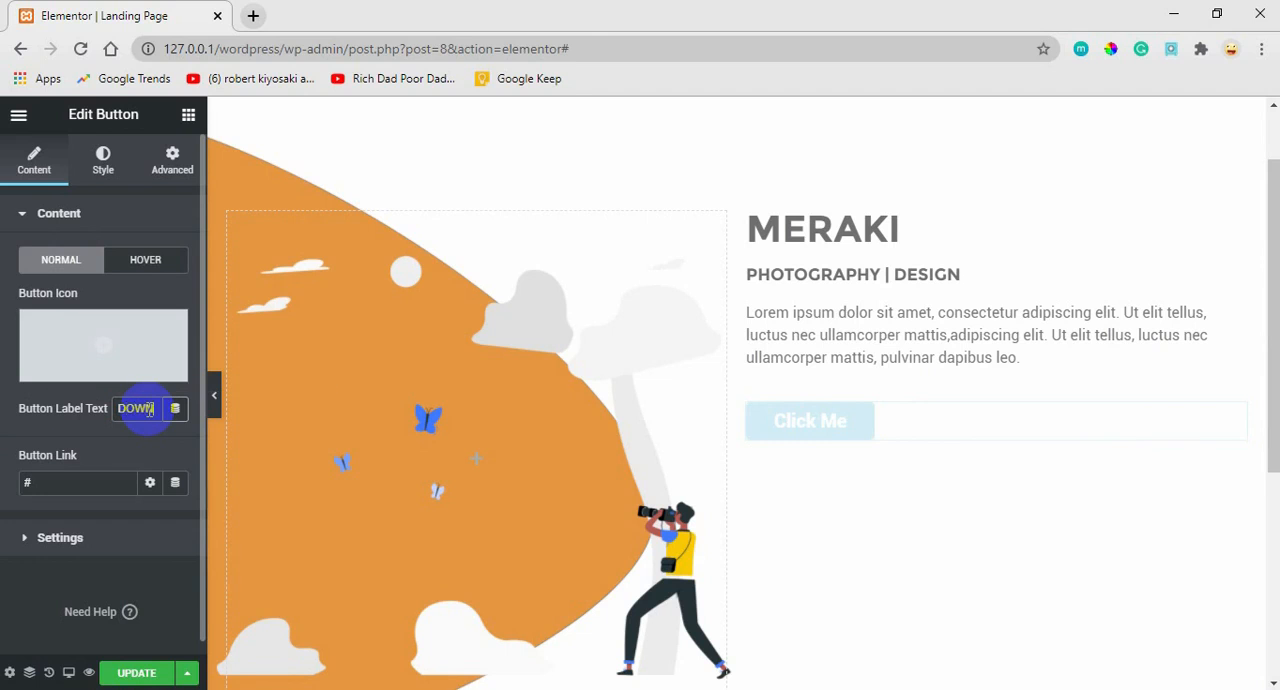
text(LOAD MAG)
text(A)
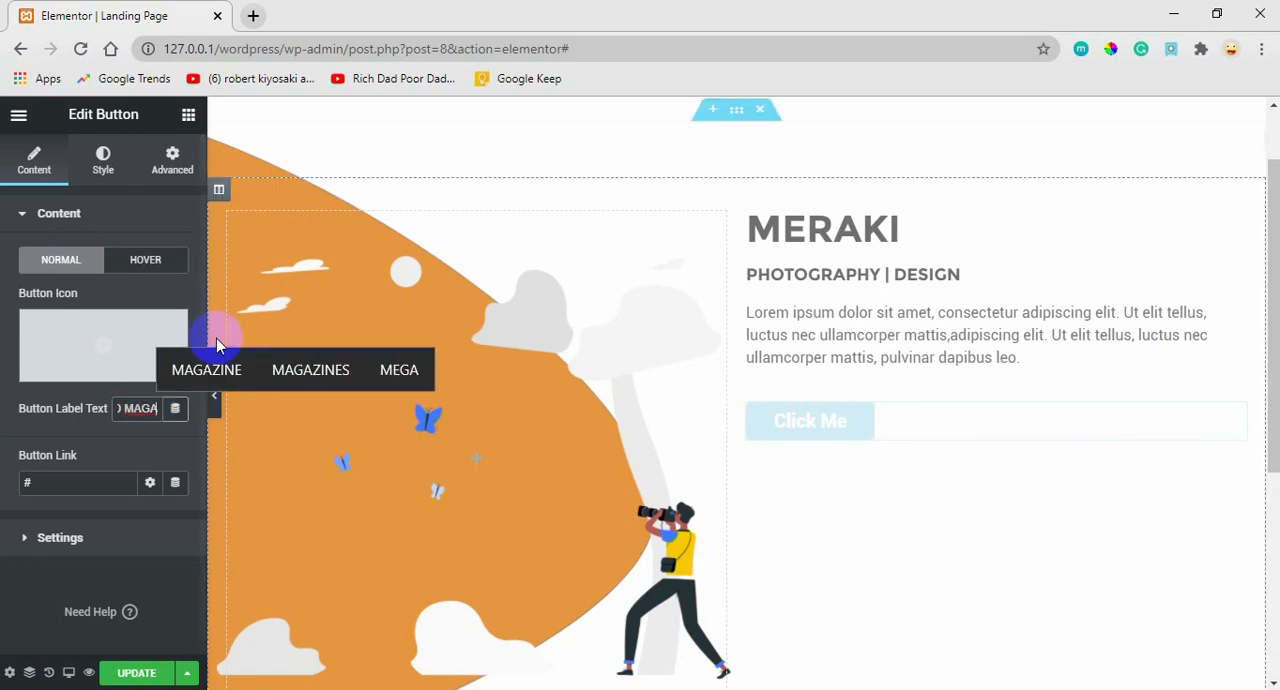
click(215, 373)
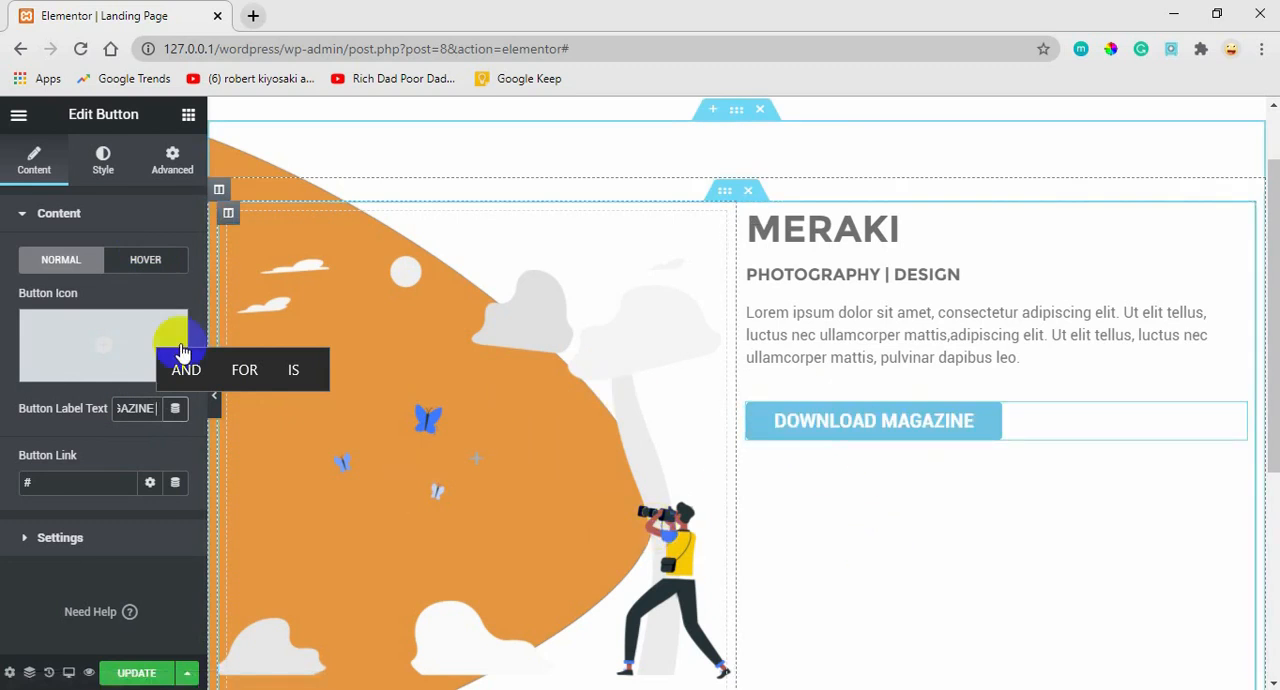
Set the hero button's hover-state label text to CLICK.
click(148, 262)
click(129, 408)
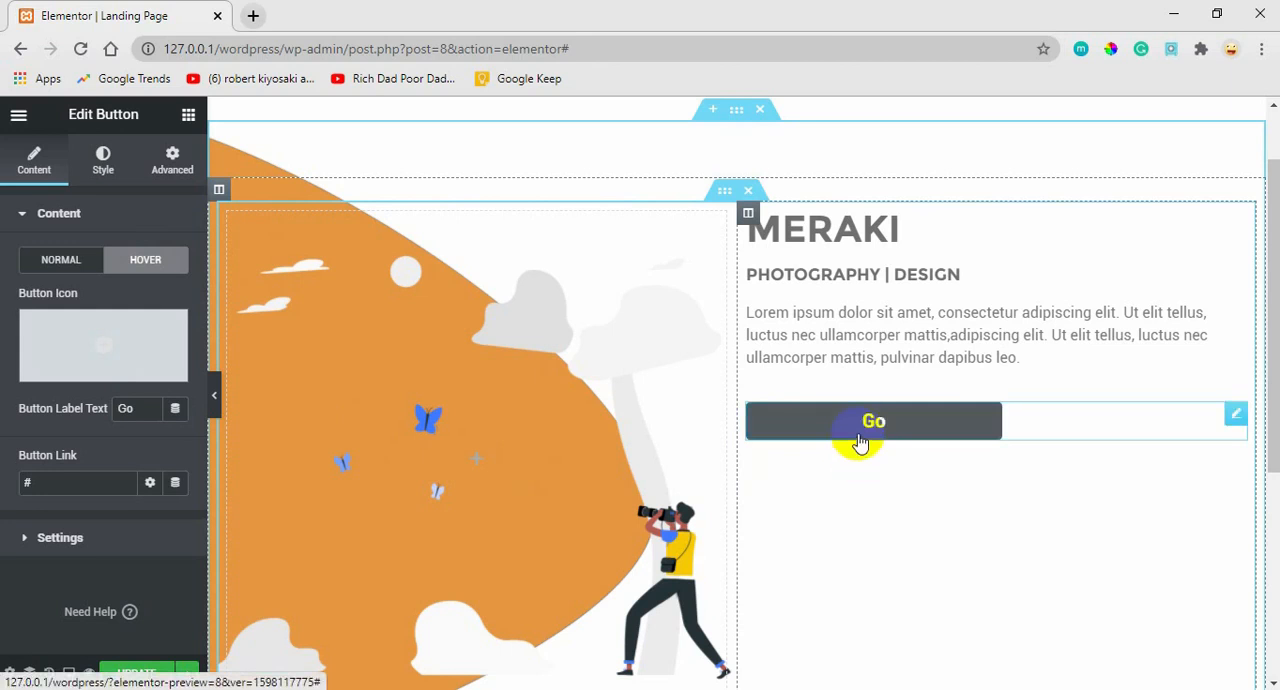
double_click(111, 409)
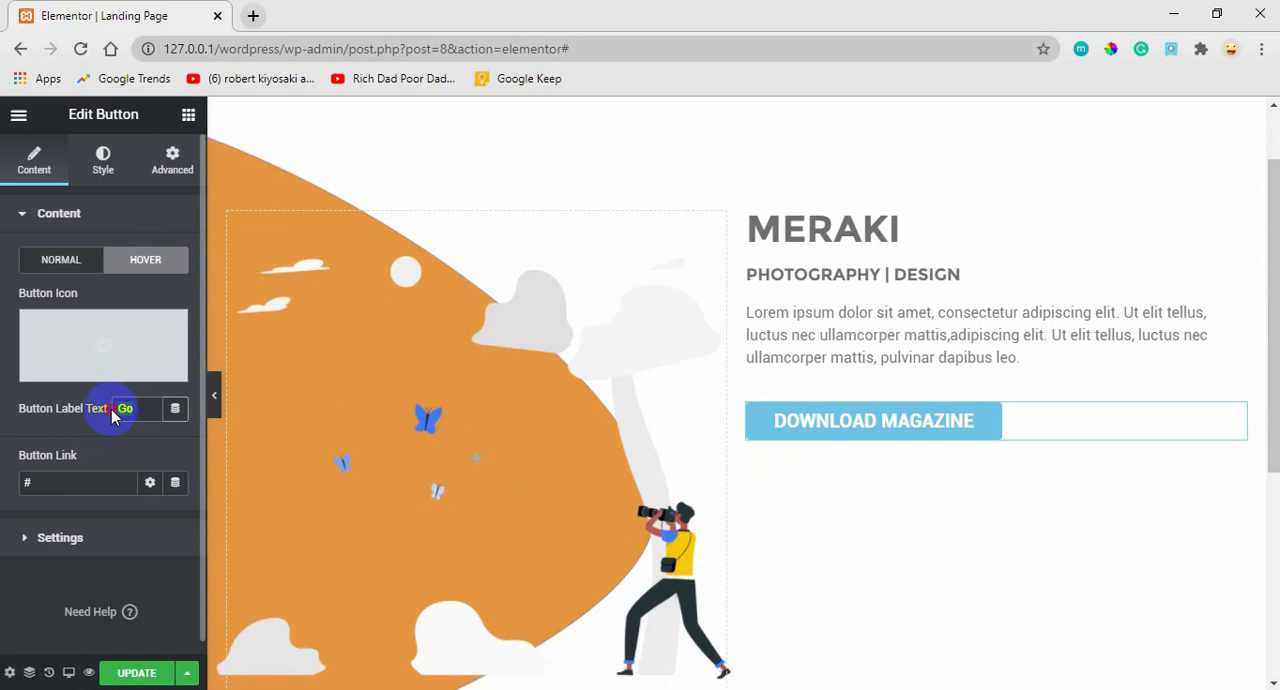
text(CLICK)
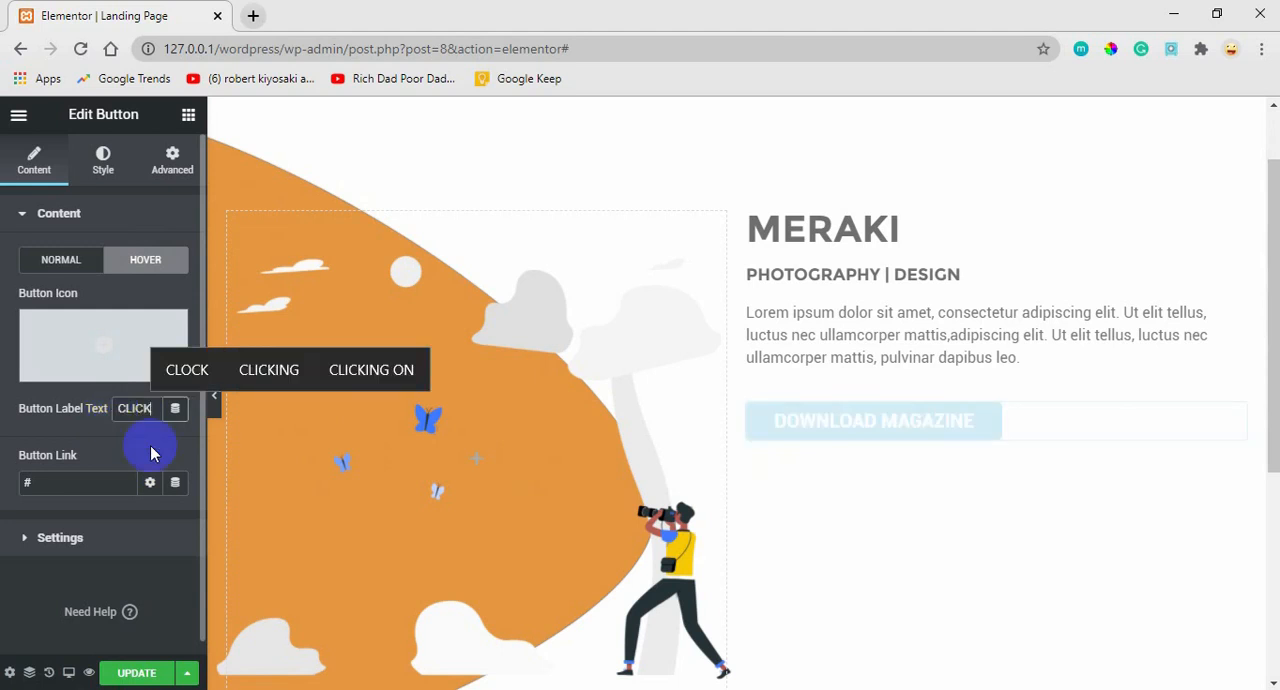
Try the Download icon from the icon library as the button's hover icon and remove it again.
mouse_move(80, 328)
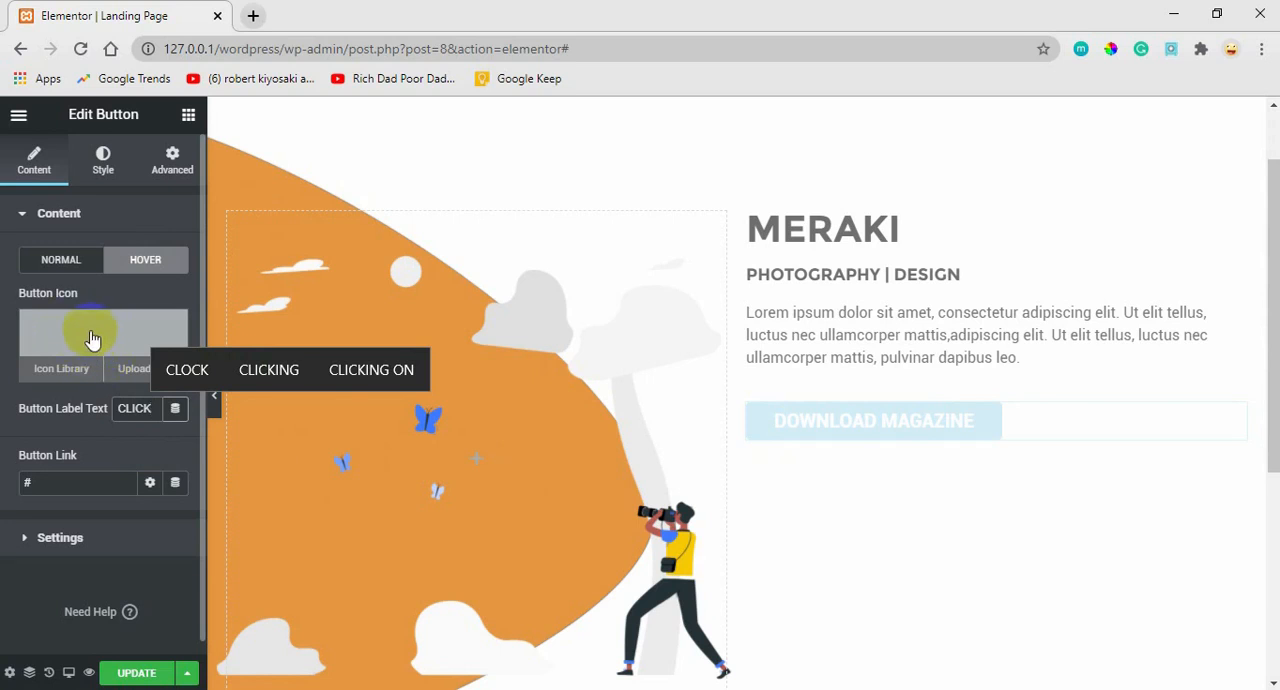
click(91, 333)
click(91, 339)
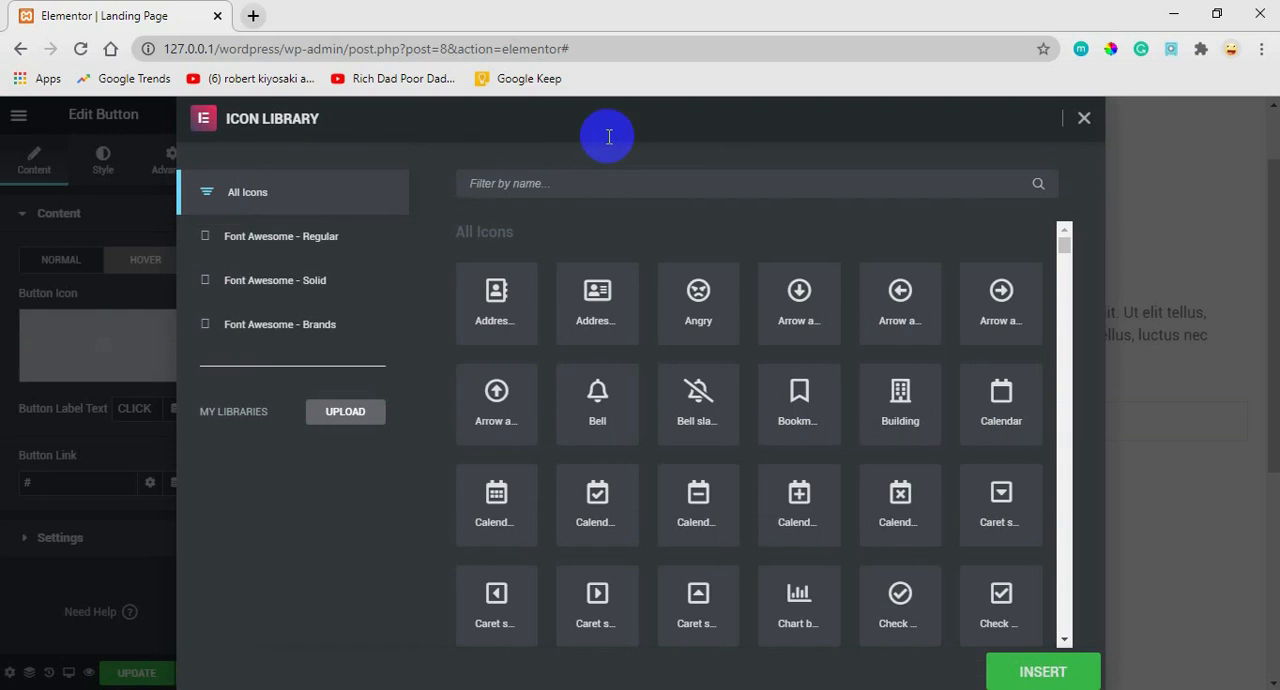
click(553, 184)
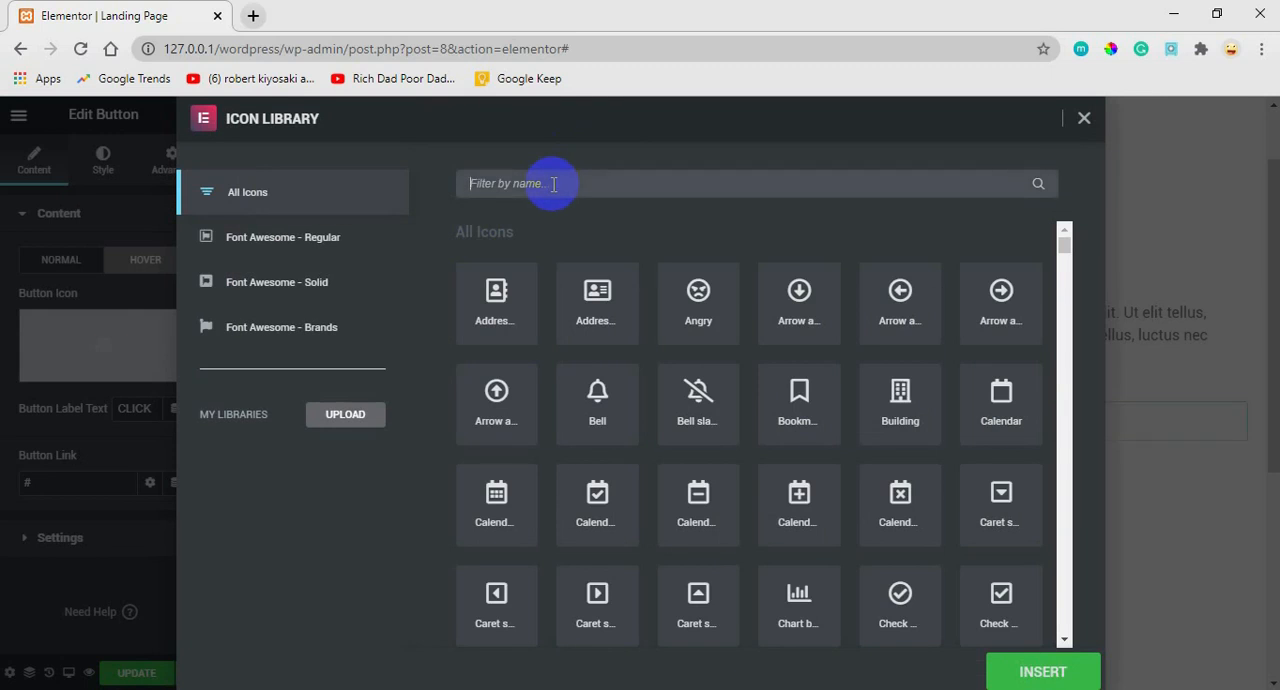
text(DOWNLAO)
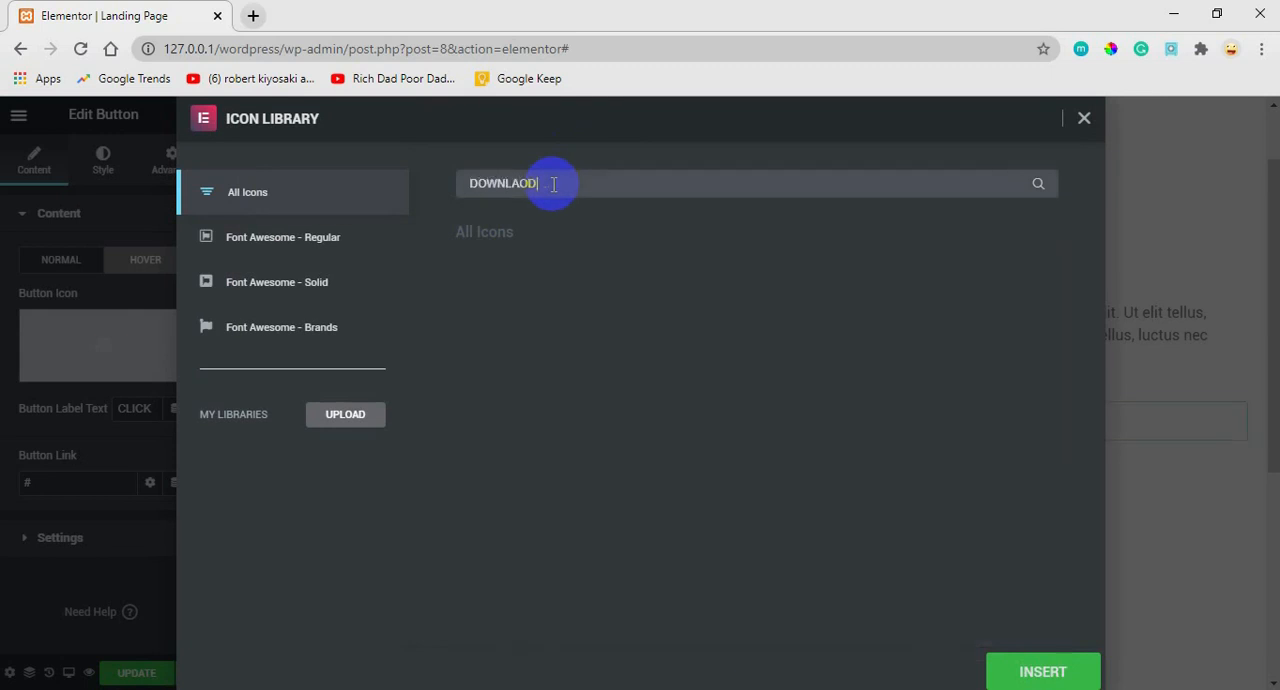
text(D)
key(BackSpace)
key(BackSpace)
key(BackSpace)
key(BackSpace)
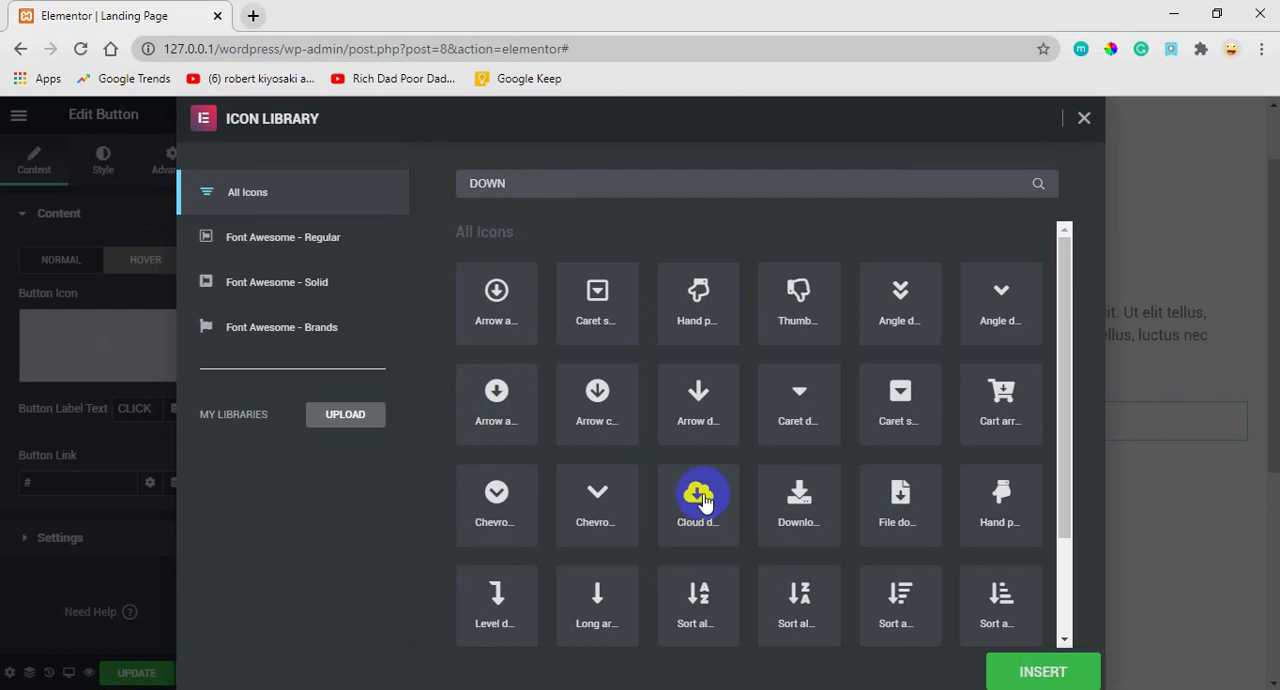
click(793, 494)
click(1018, 662)
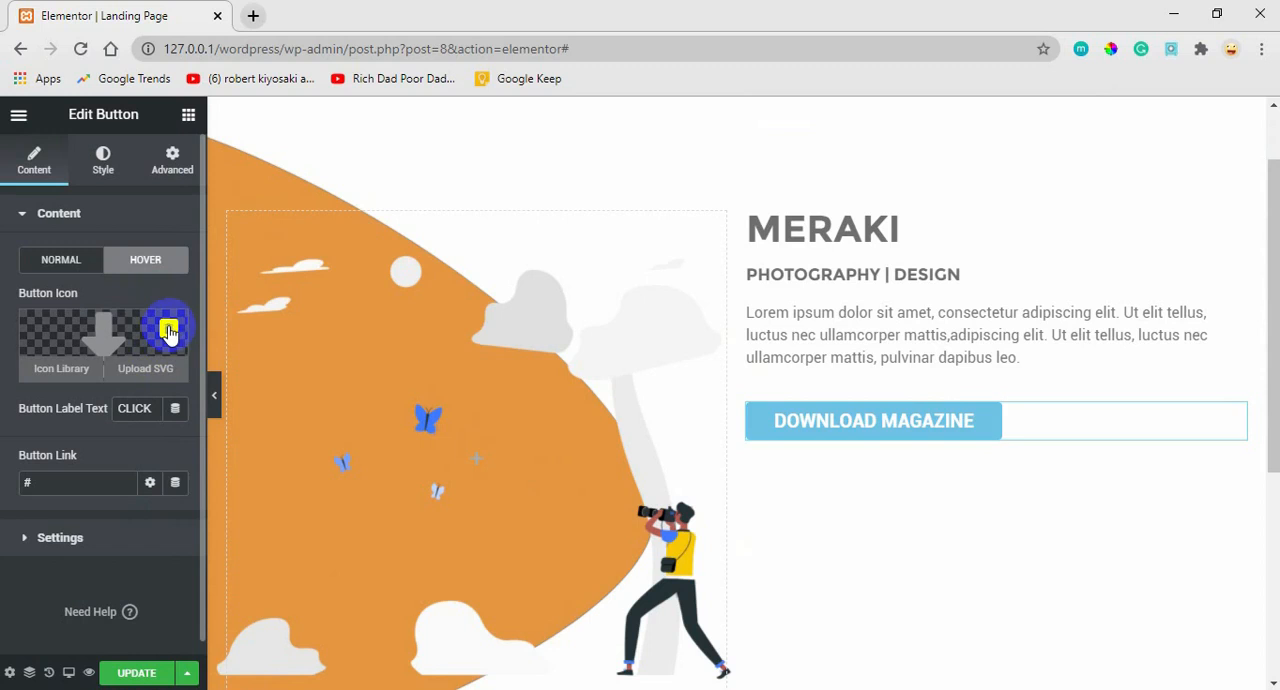
click(170, 334)
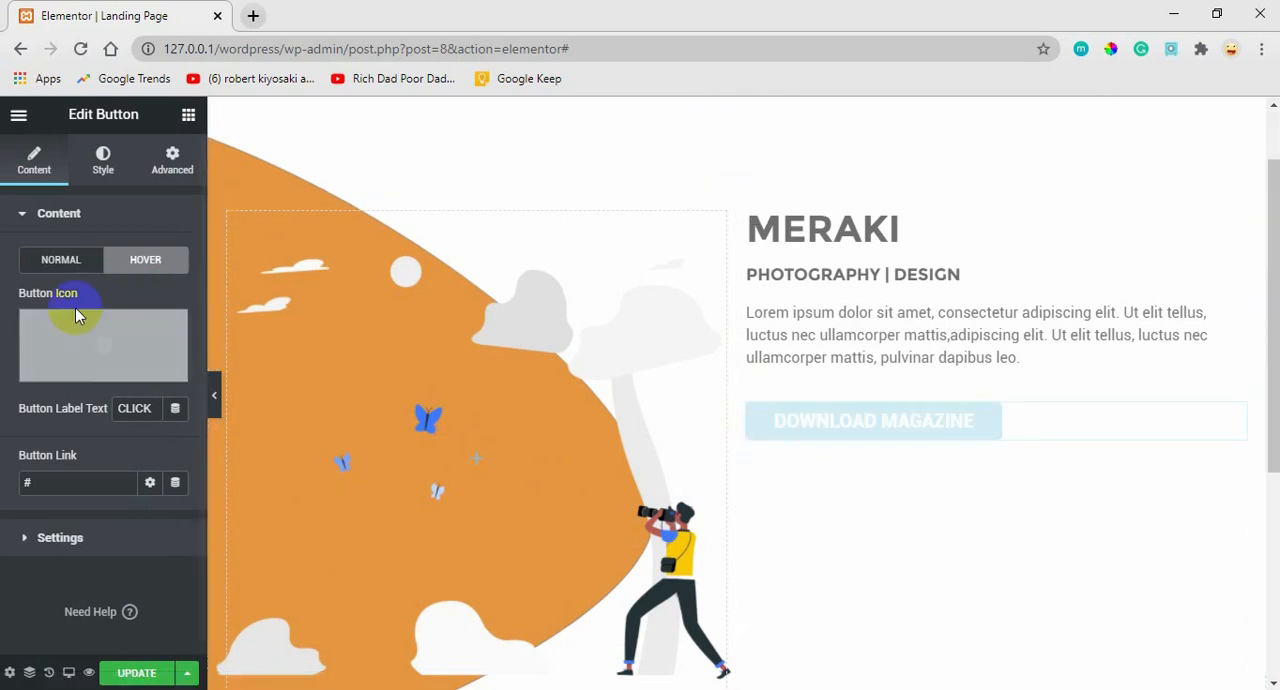
Give the button's plane a classic background in the saved blue #416BE5 for its normal state.
click(58, 260)
click(98, 165)
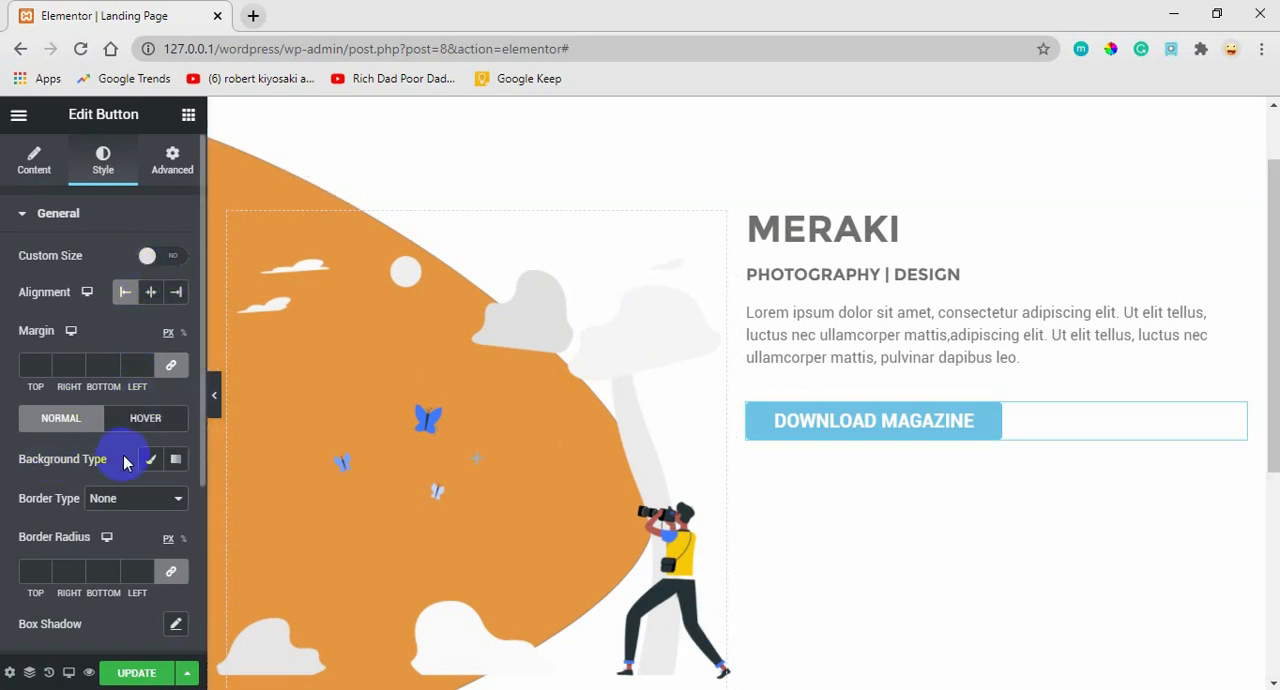
click(27, 220)
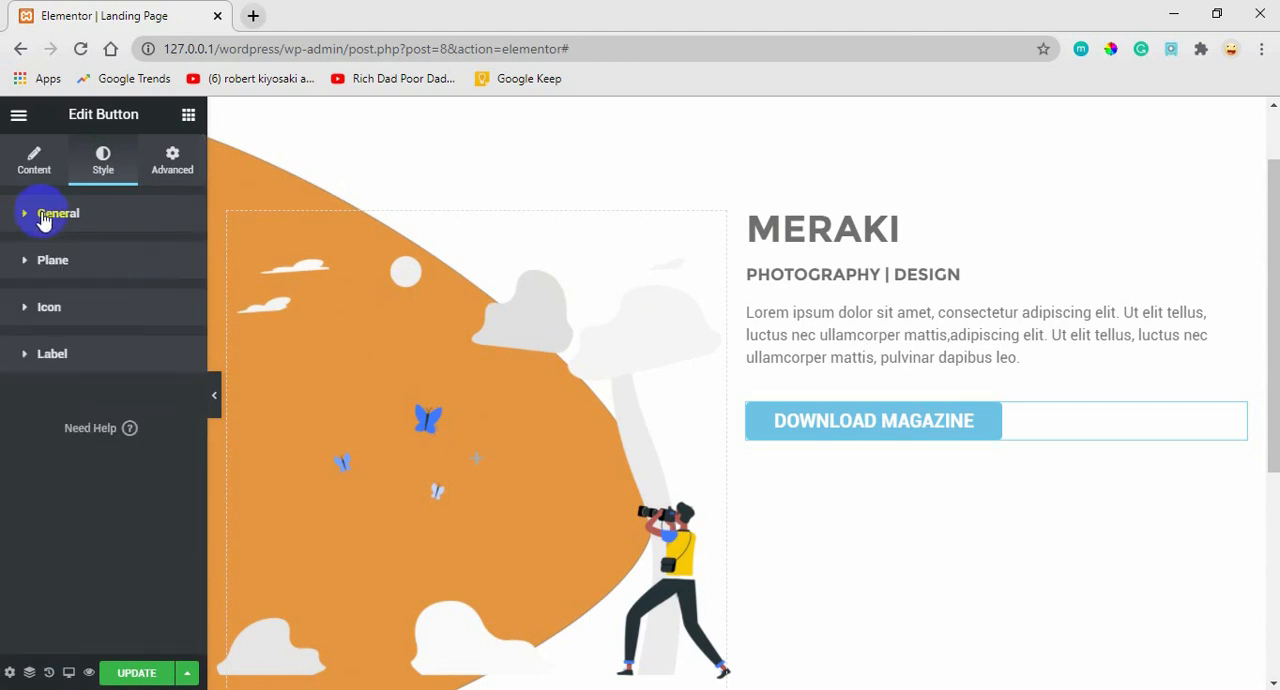
click(52, 264)
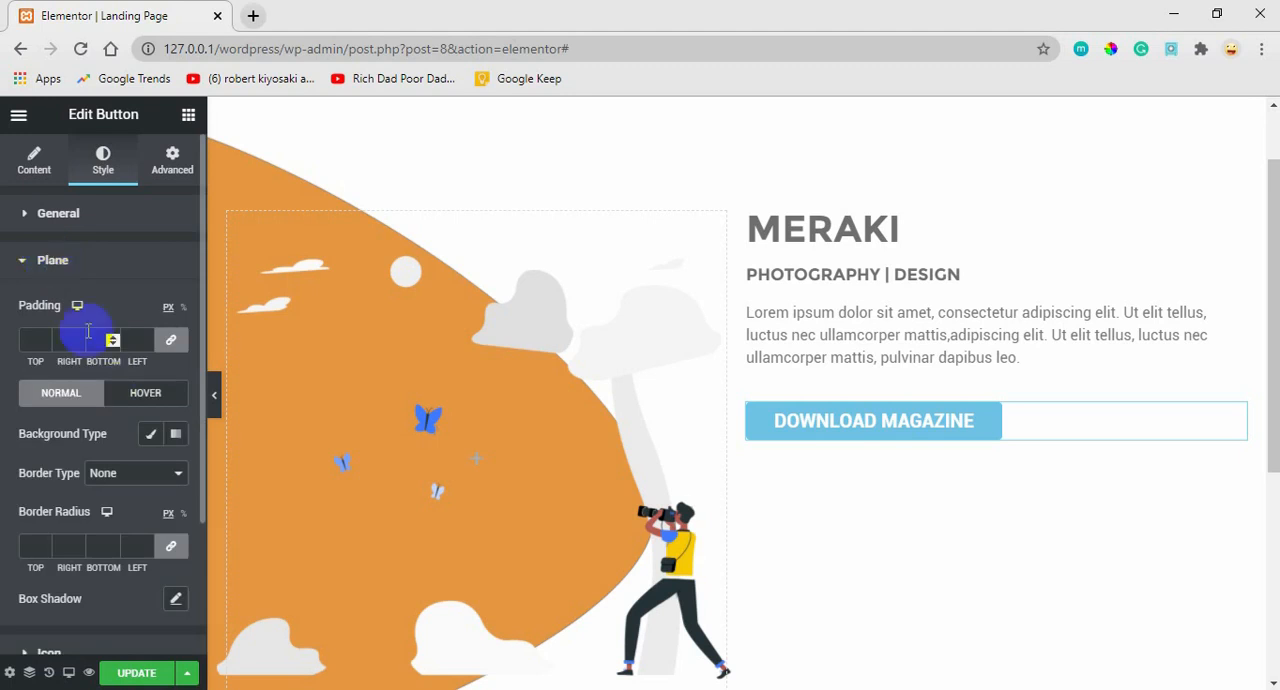
click(150, 435)
click(152, 471)
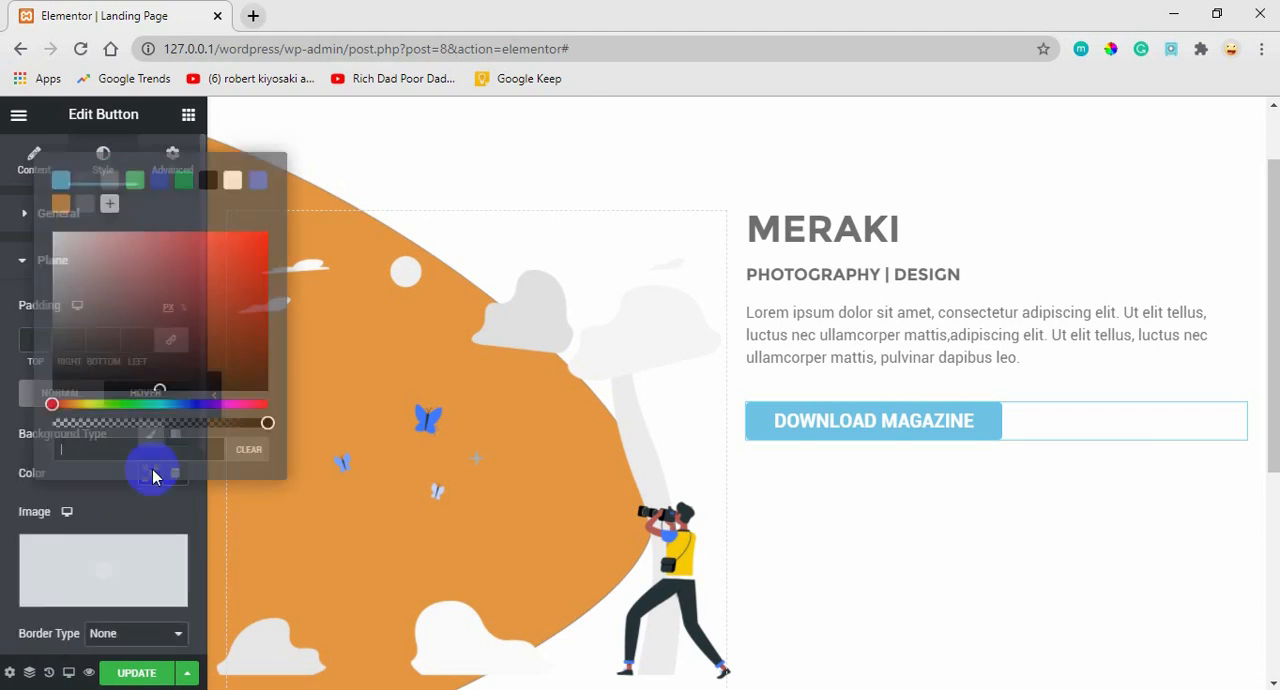
click(258, 182)
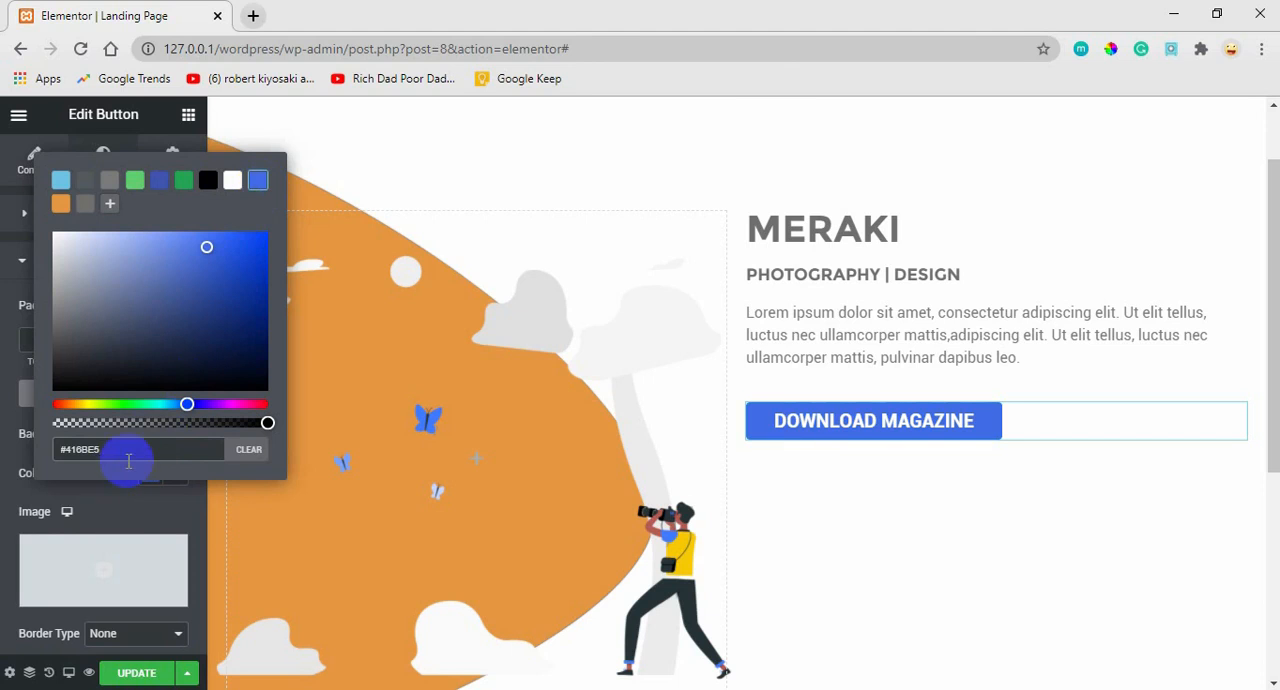
click(129, 492)
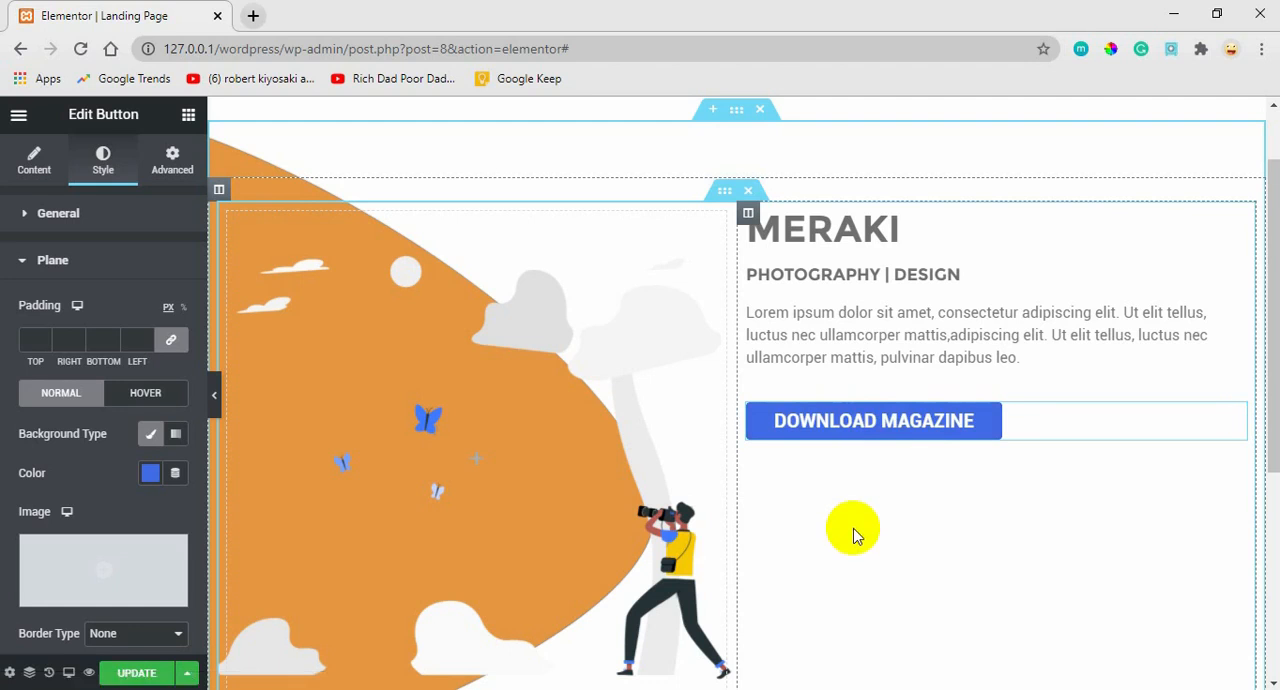
click(25, 264)
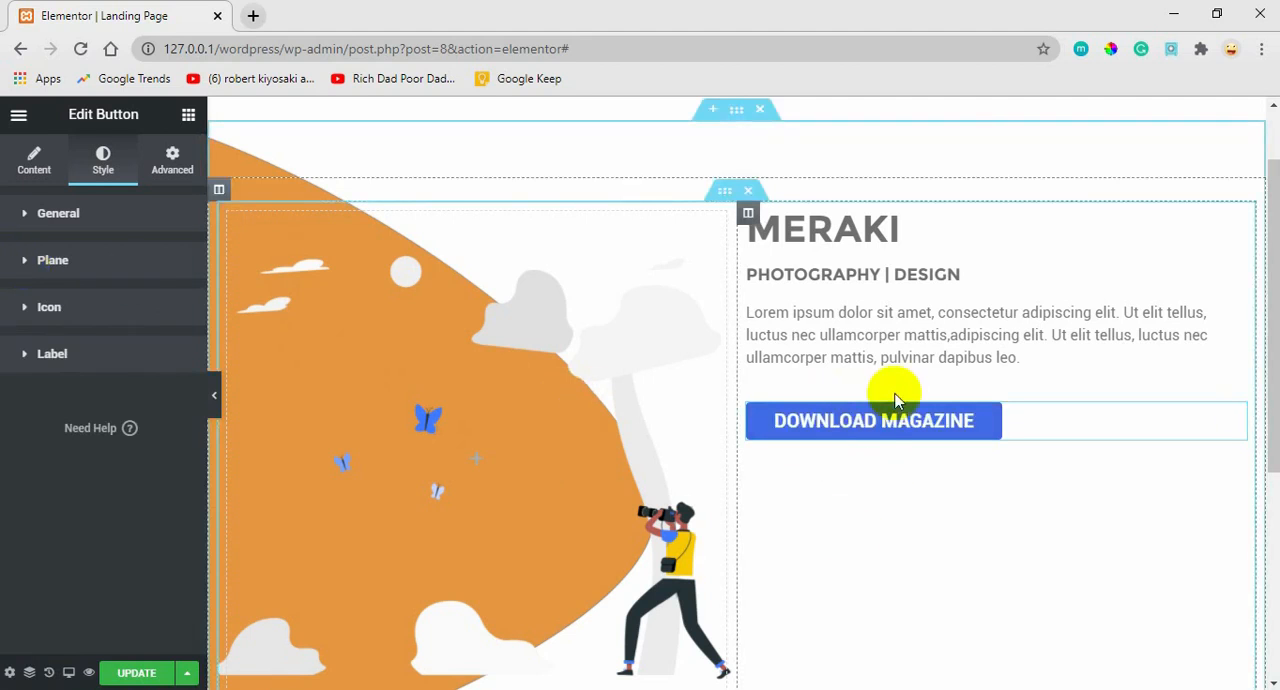
Check the download button in the MERAKI UI V1.0 design in Adobe XD and set the Elementor button's border radius to 10 px on all corners.
mouse_move(746, 688)
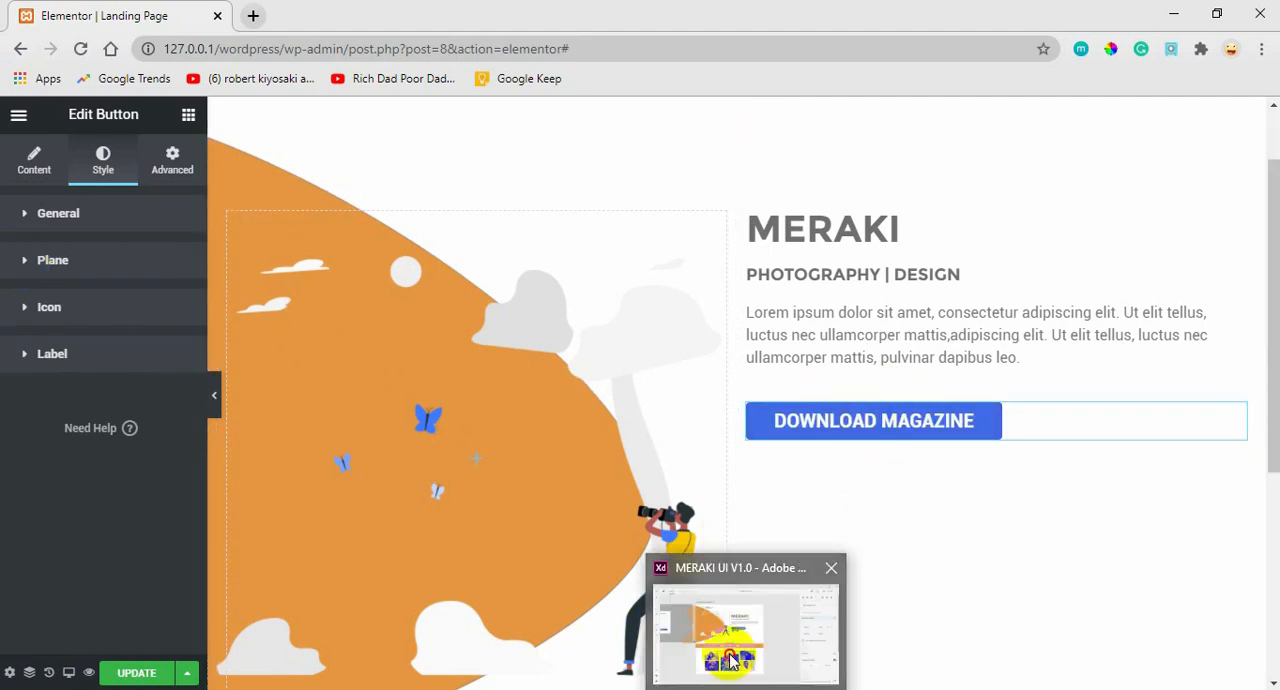
click(730, 660)
mouse_move(733, 656)
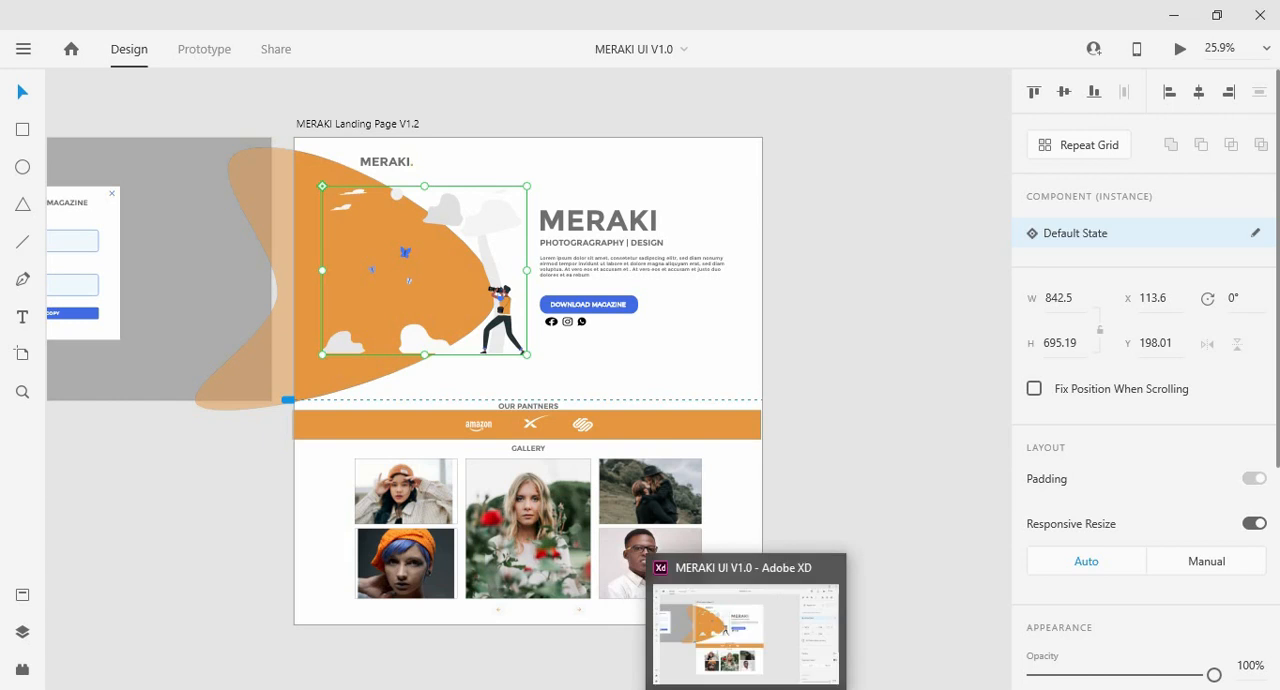
mouse_move(100, 688)
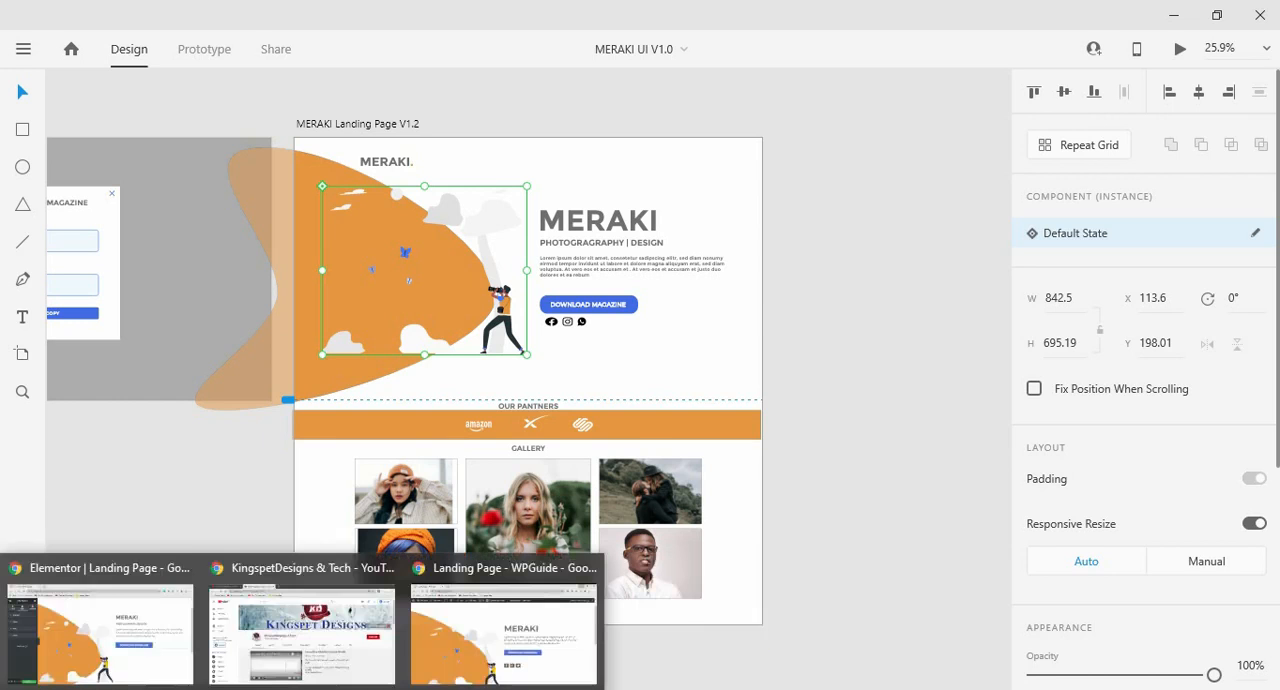
click(129, 637)
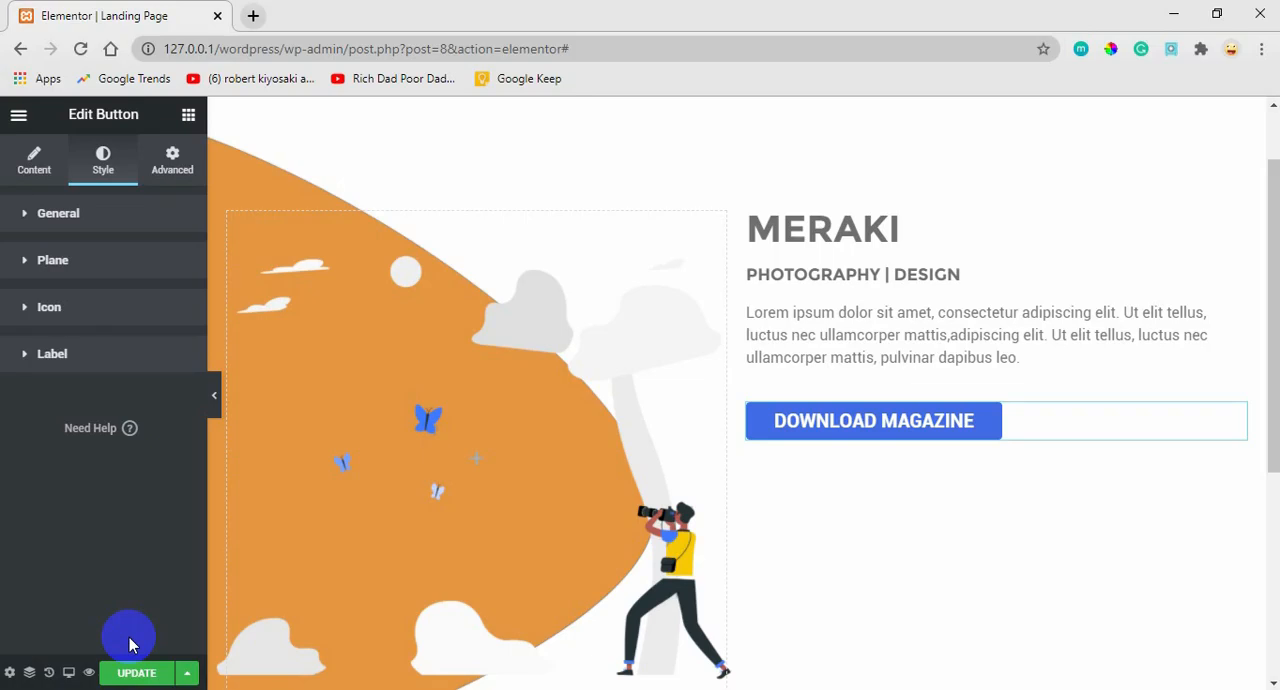
click(43, 213)
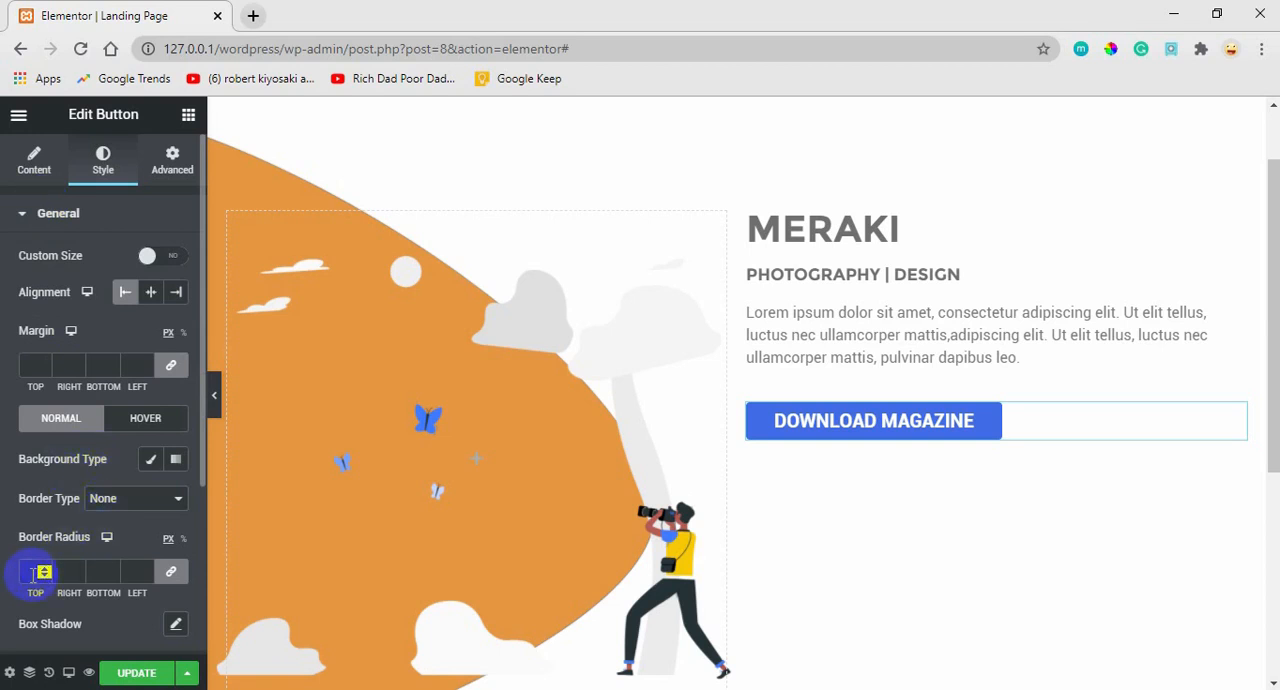
click(32, 573)
text(10)
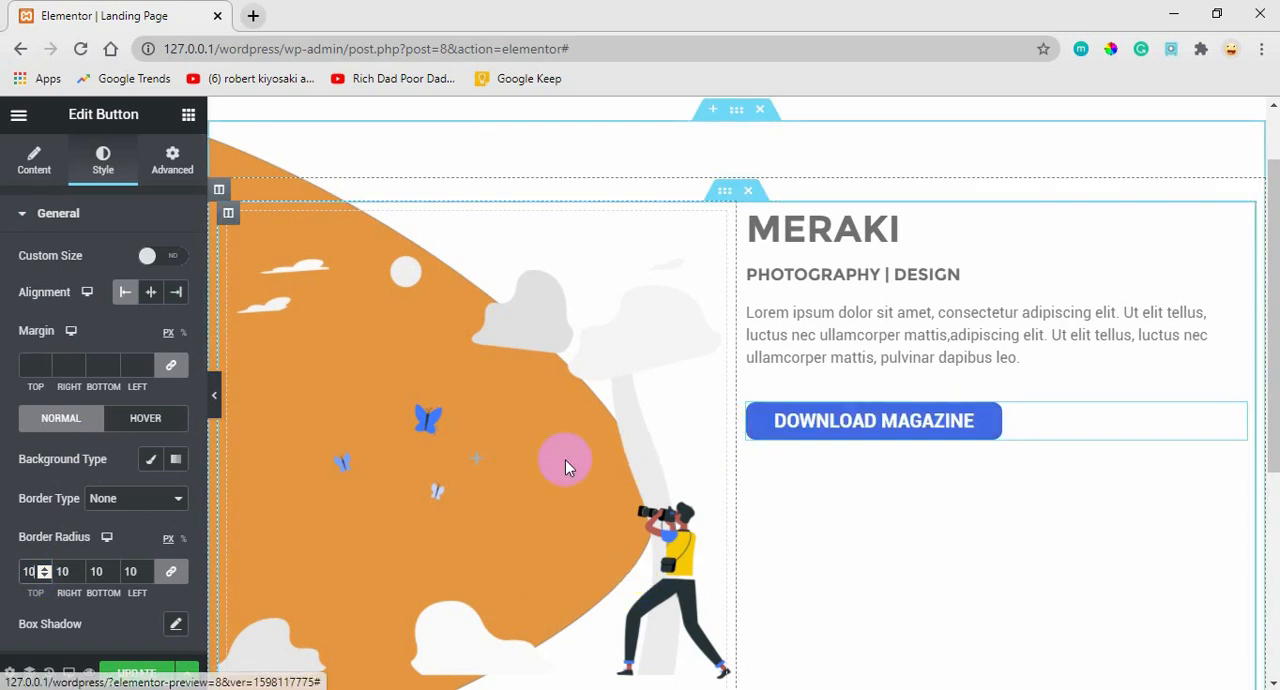
scroll(33, 574, down, 3)
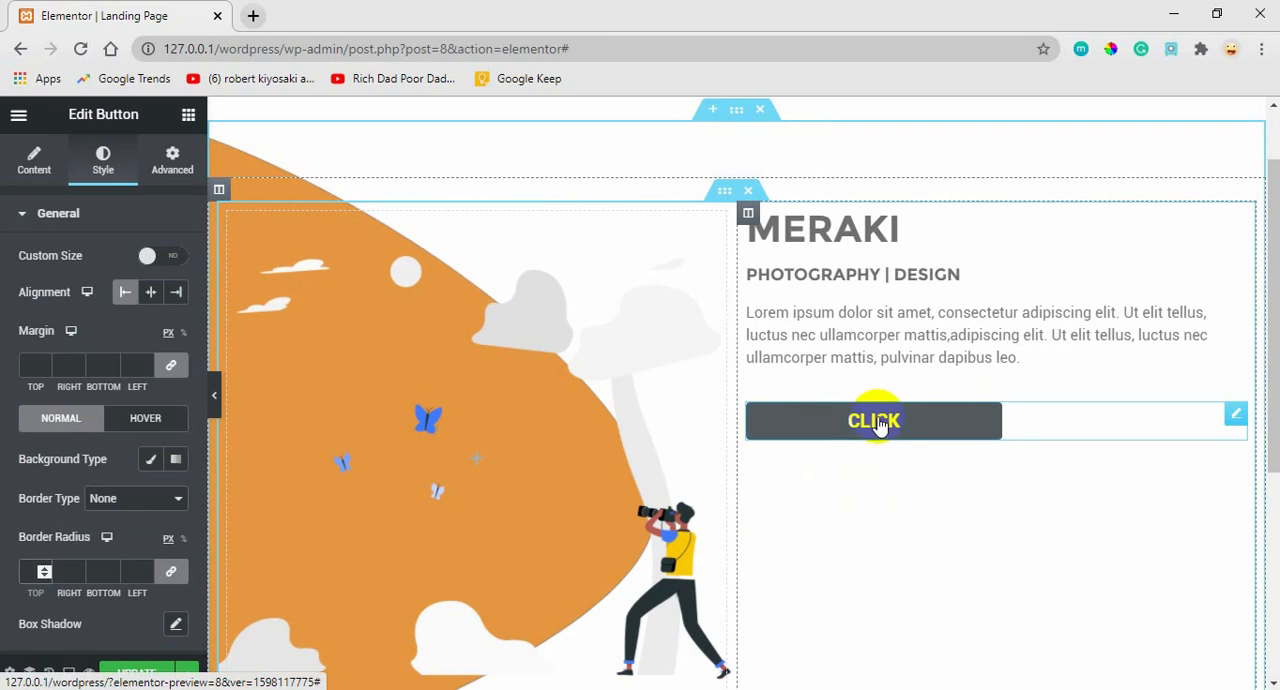
click(113, 571)
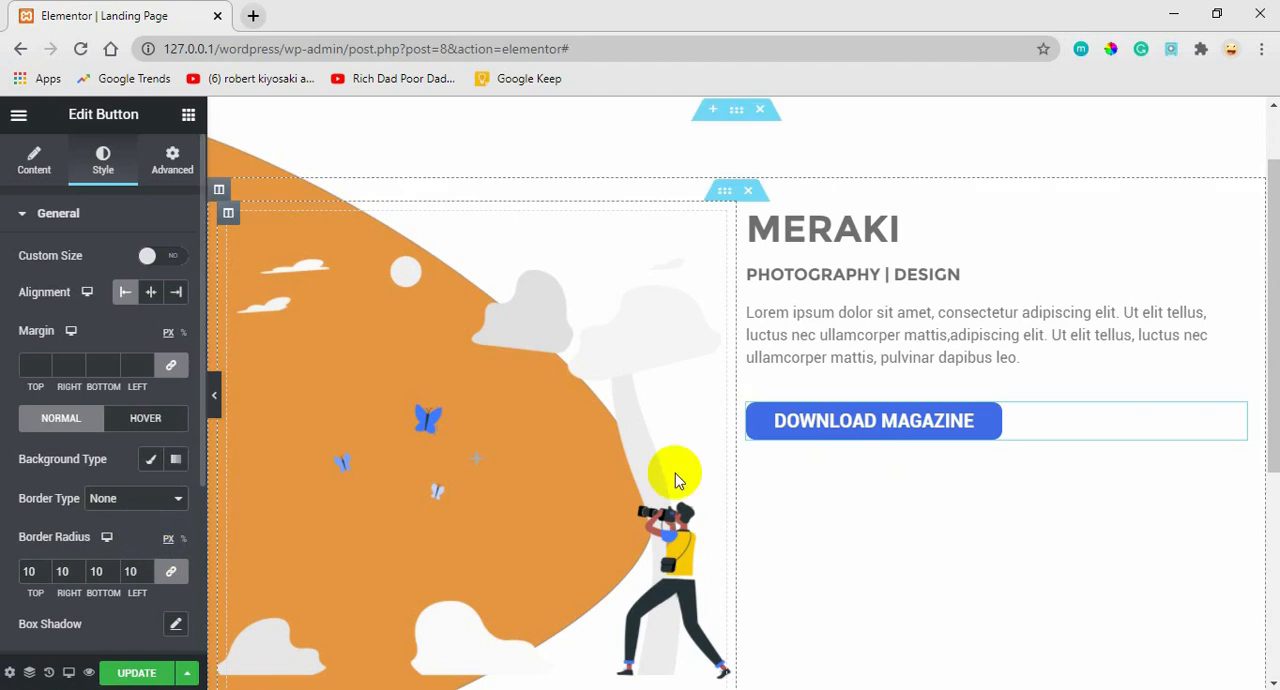
Set the DOWNLOAD MAGAZINE button's border radius to 15 px on all corners.
click(44, 576)
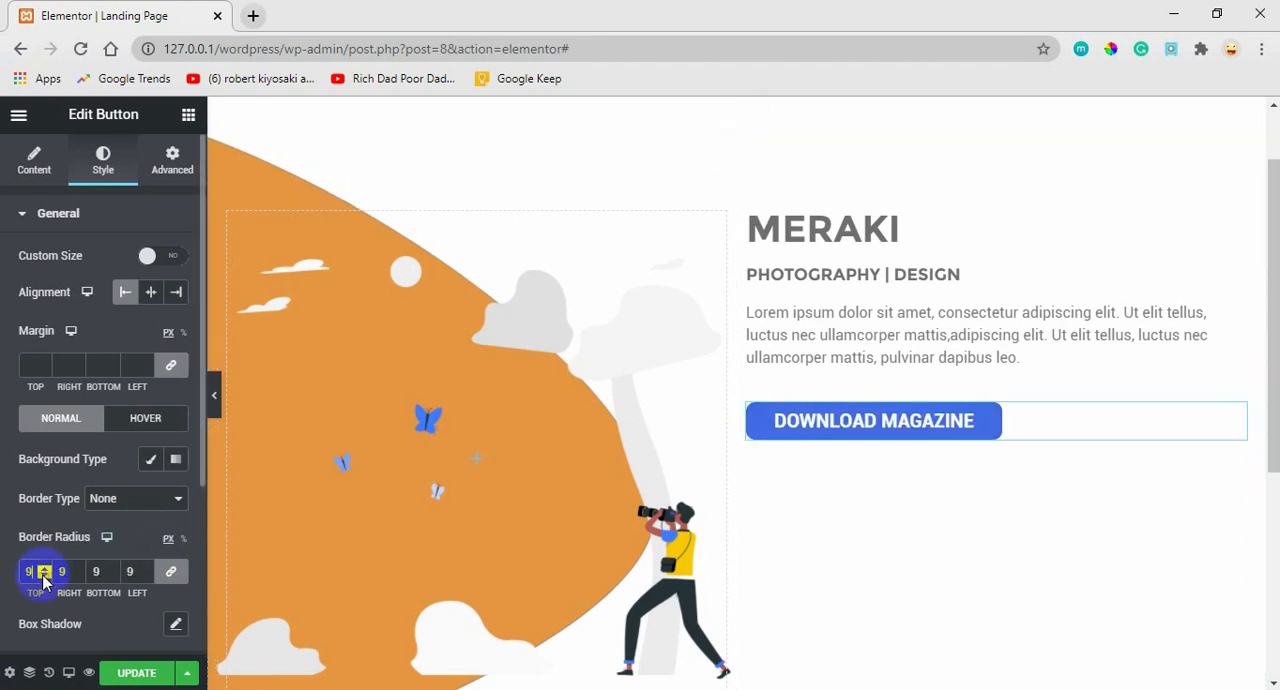
click(44, 568)
click(44, 568)
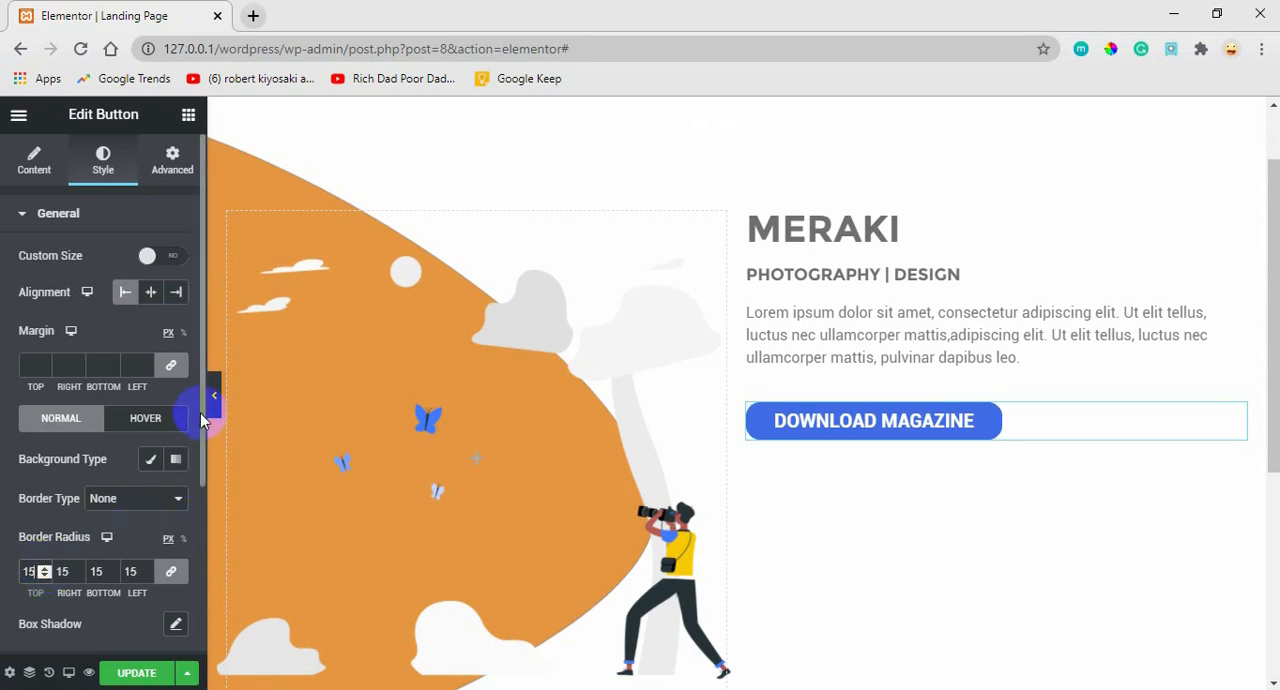
scroll(180, 440, down, 2)
scroll(190, 390, up, 2)
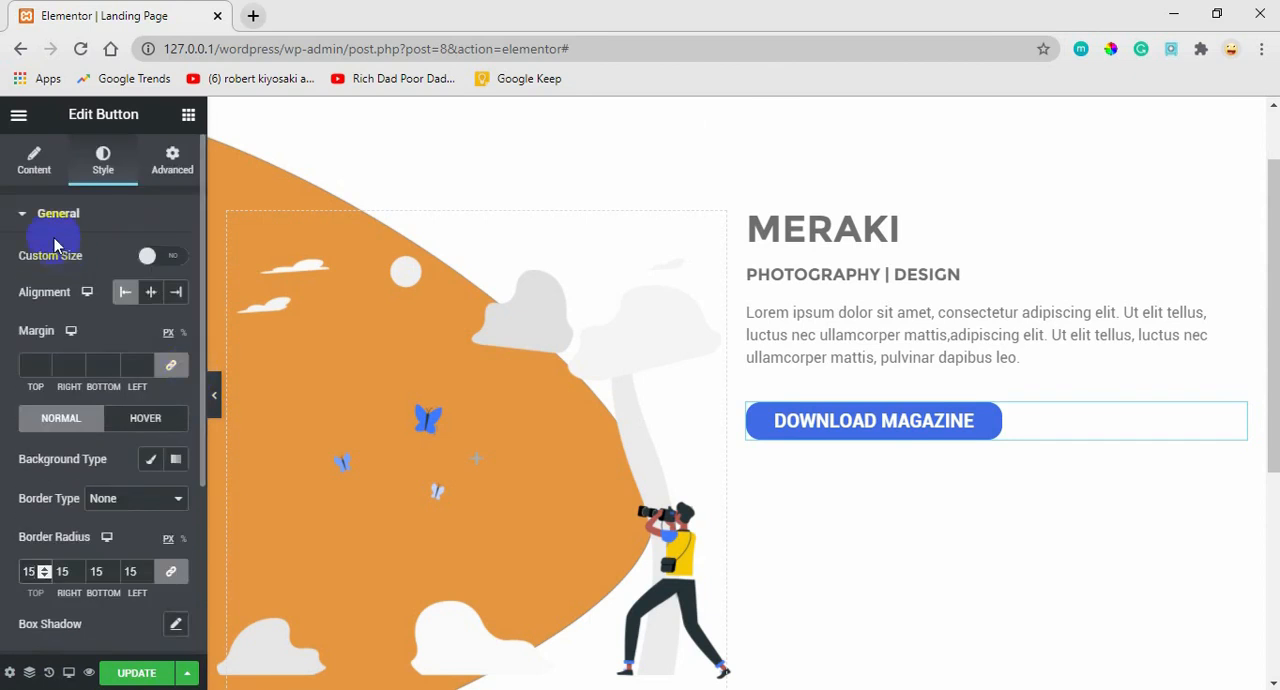
click(38, 217)
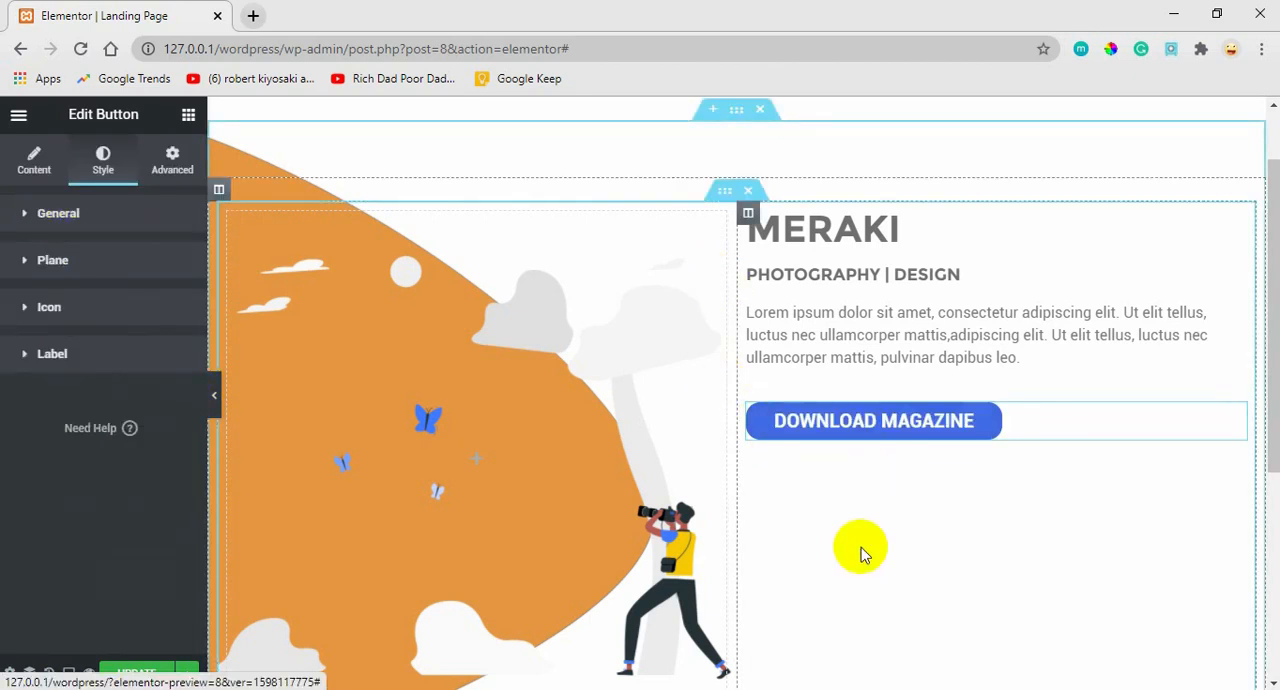
Search the widgets for share and add a Share Buttons widget directly below the DOWNLOAD MAGAZINE button.
drag(1262, 295, 1200, 352)
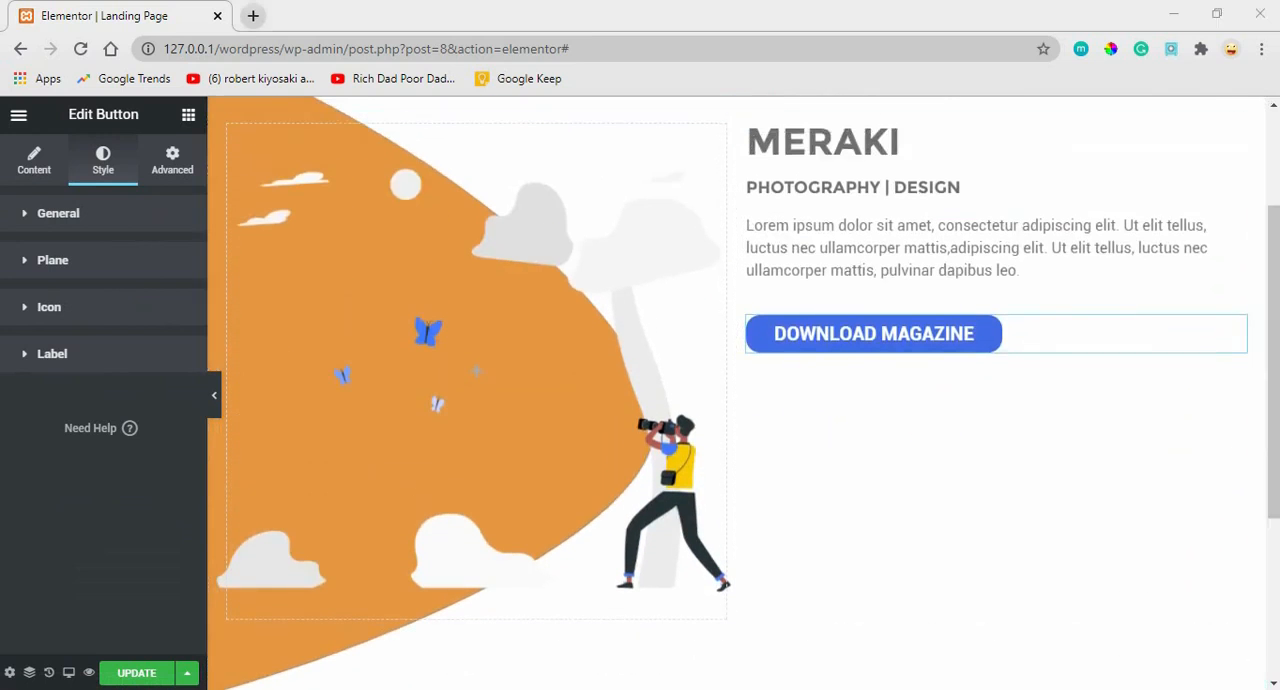
drag(1260, 275, 1260, 200)
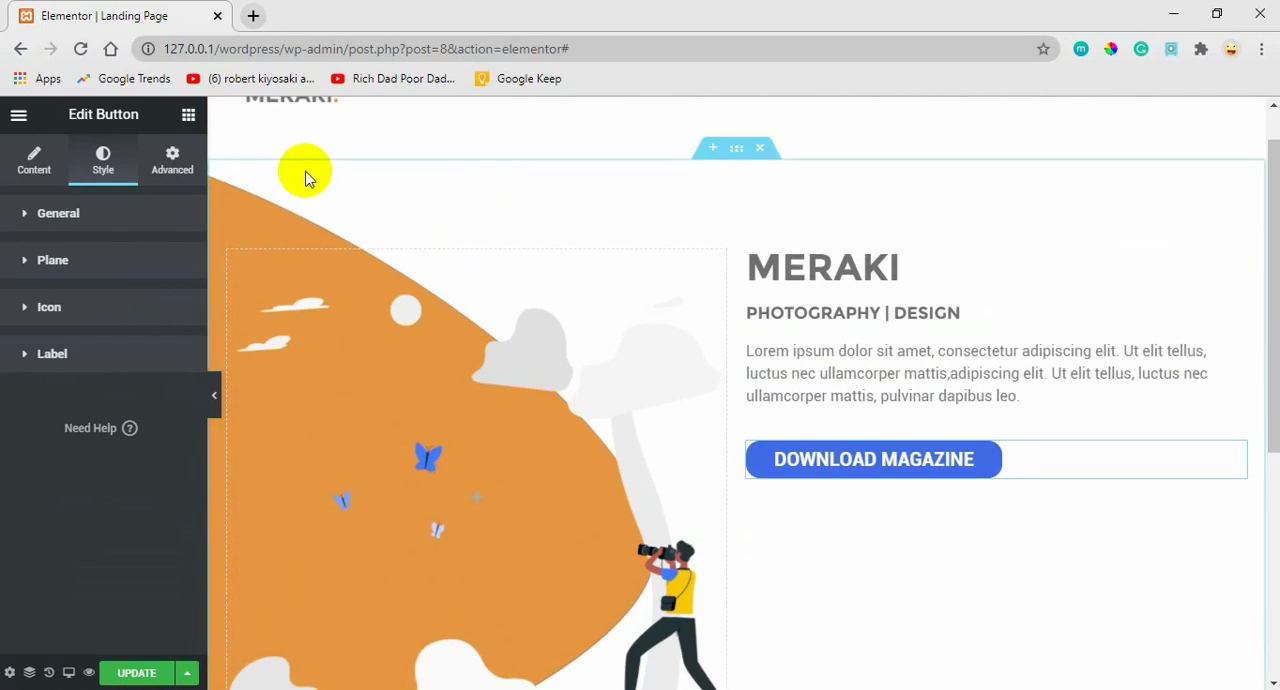
click(188, 116)
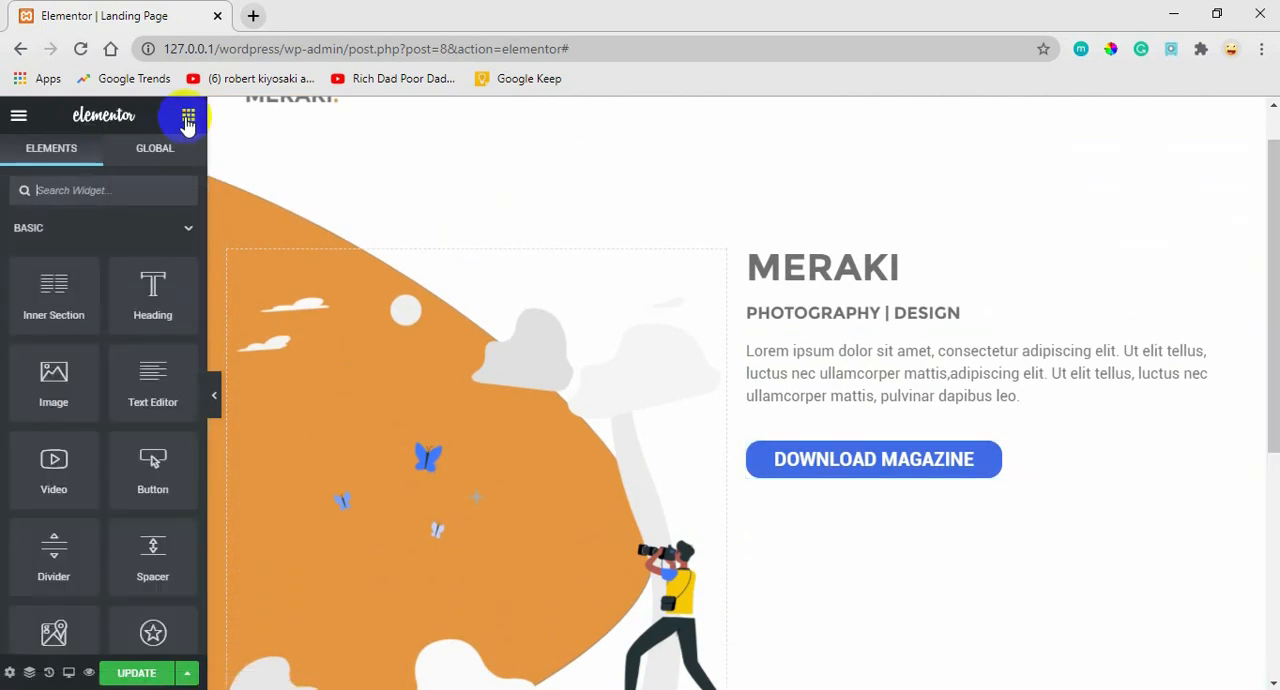
click(104, 190)
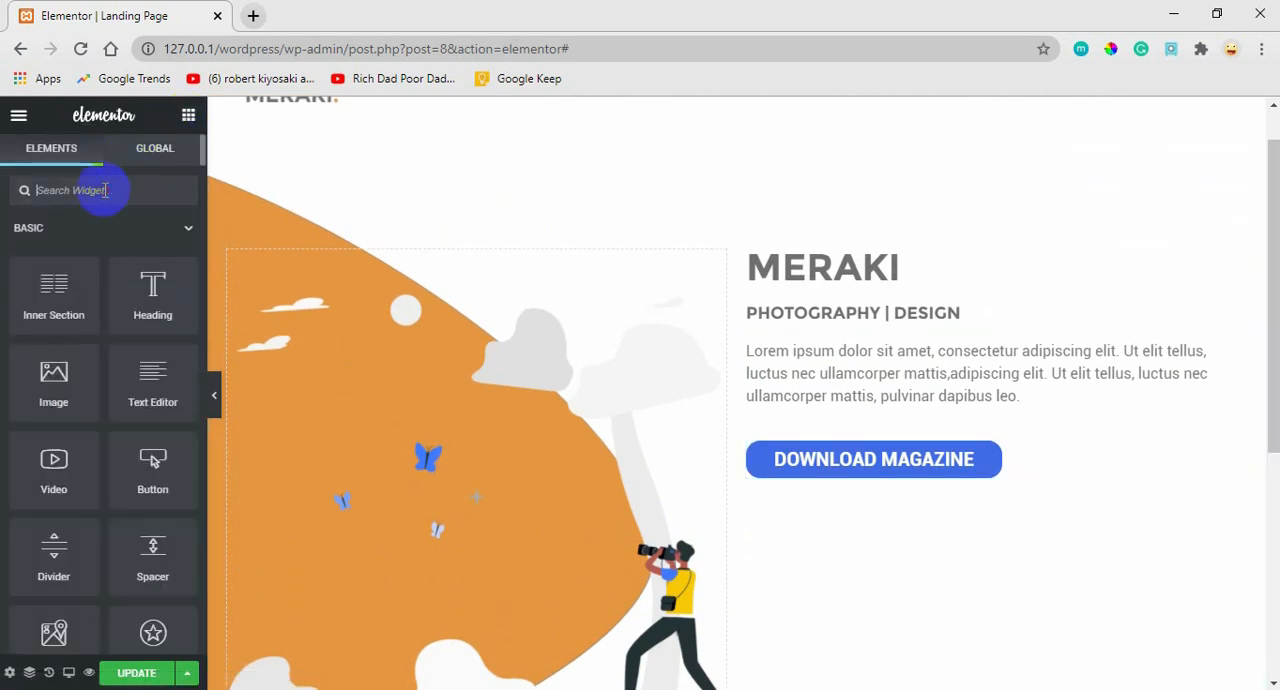
text(share)
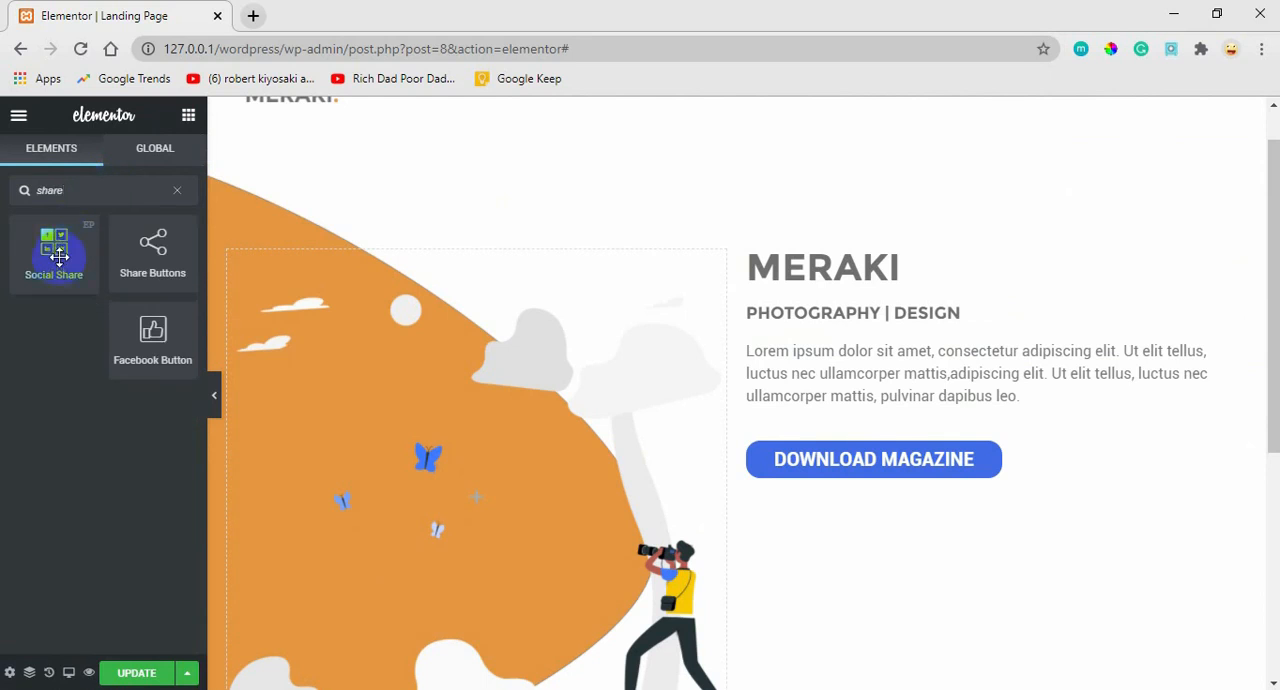
drag(161, 256, 838, 490)
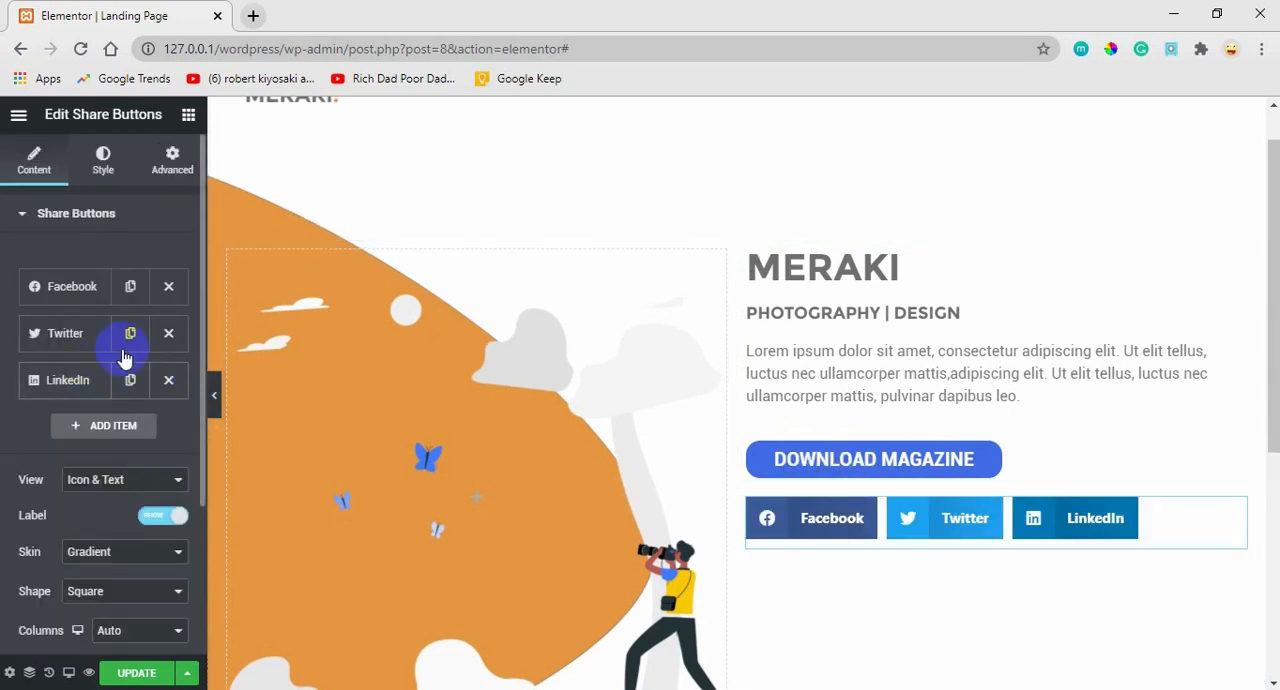
Change the third share button's network from LinkedIn to WhatsApp.
click(67, 381)
click(146, 426)
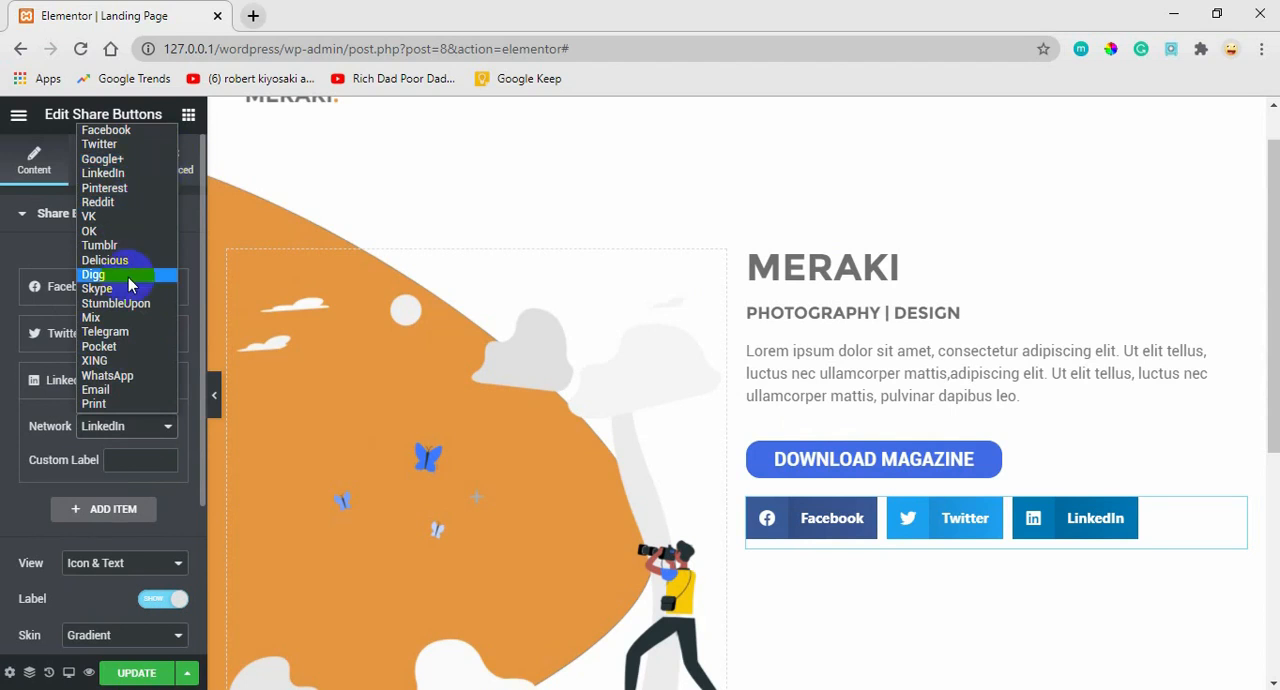
click(105, 377)
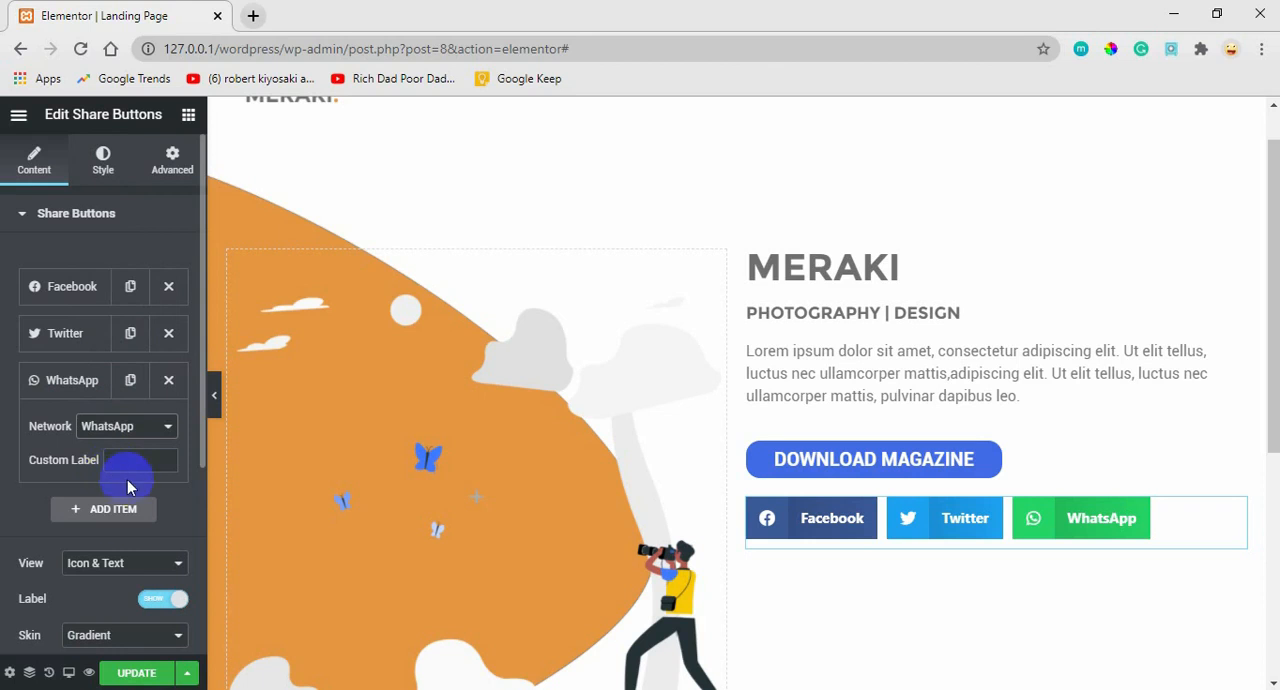
Show the share buttons in Icon view, try the Circle shape, and settle on the Rounded shape.
scroll(180, 370, down, 2)
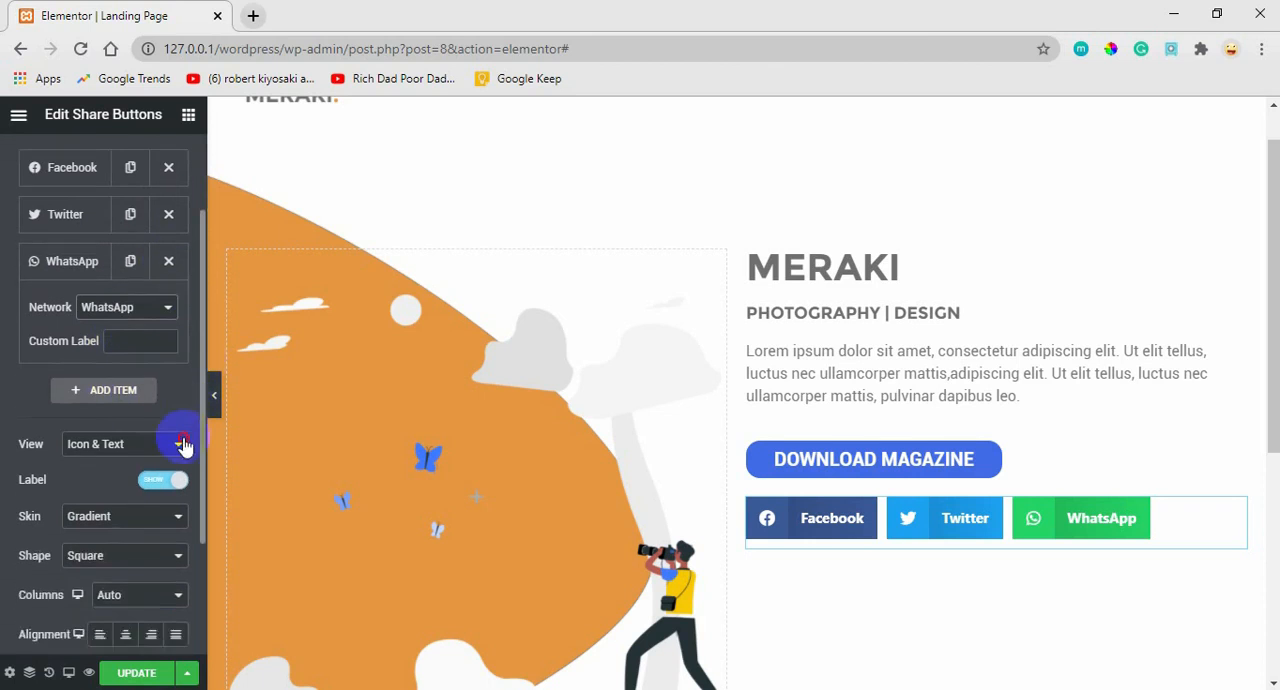
scroll(183, 444, down, 1)
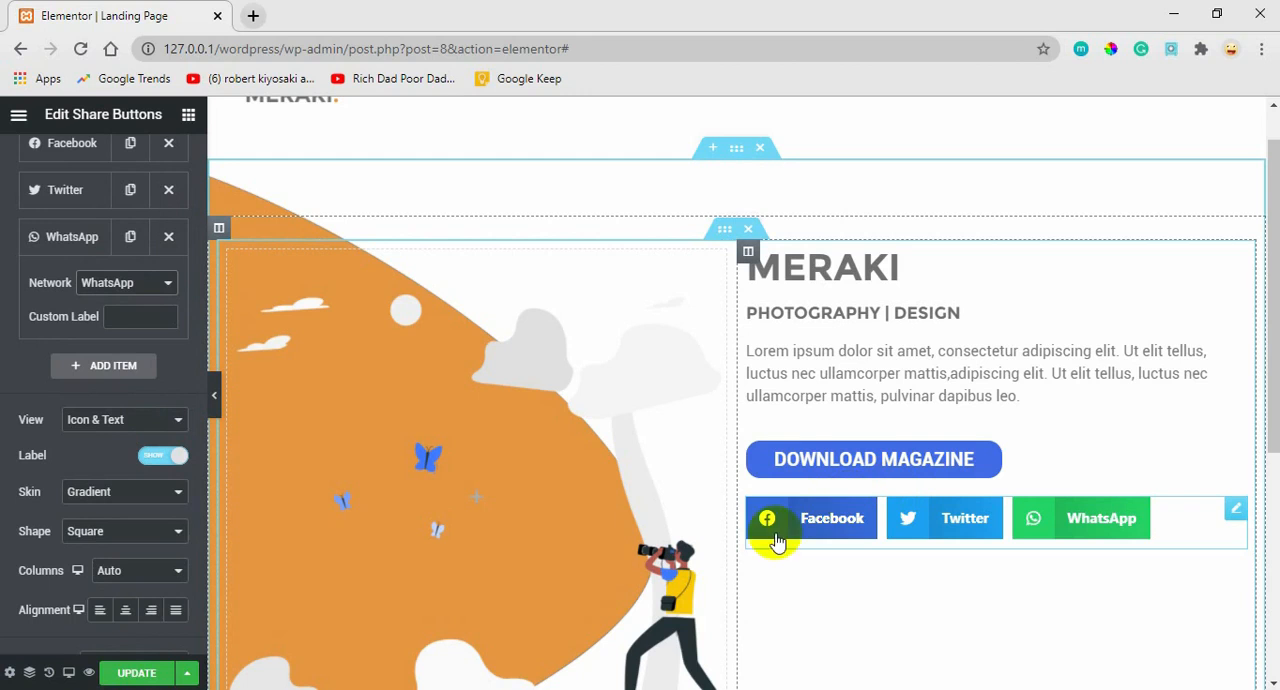
click(124, 419)
click(99, 450)
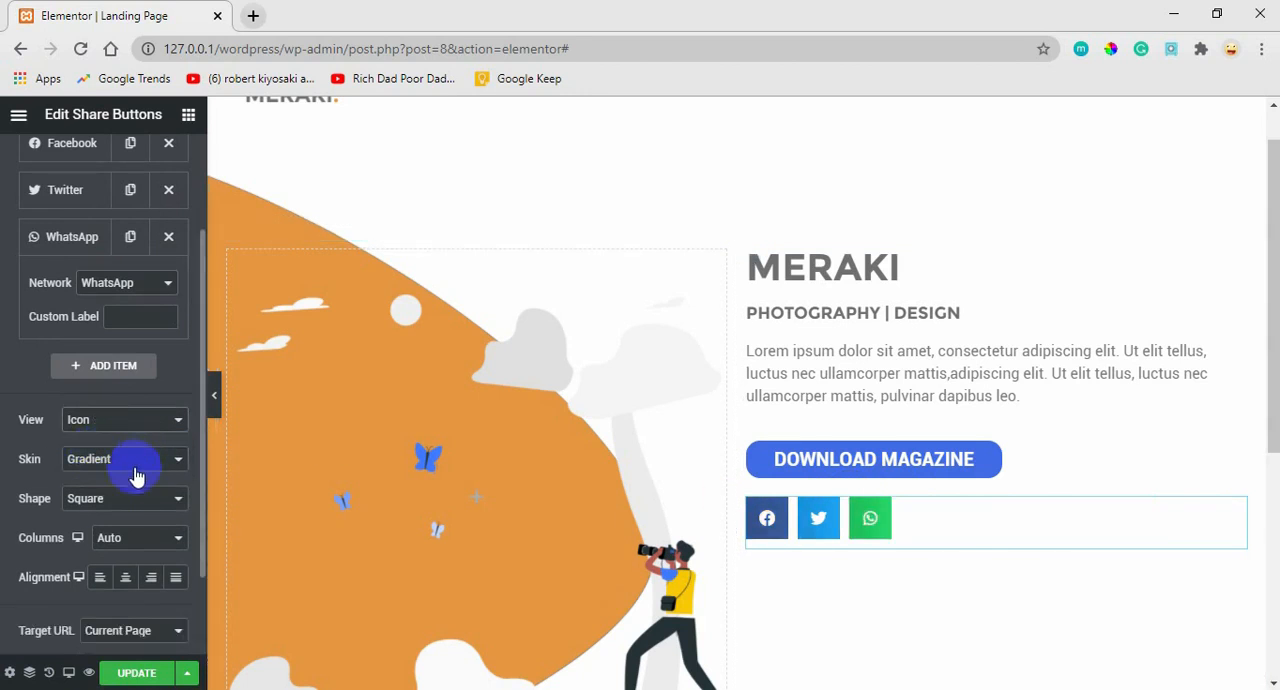
click(120, 508)
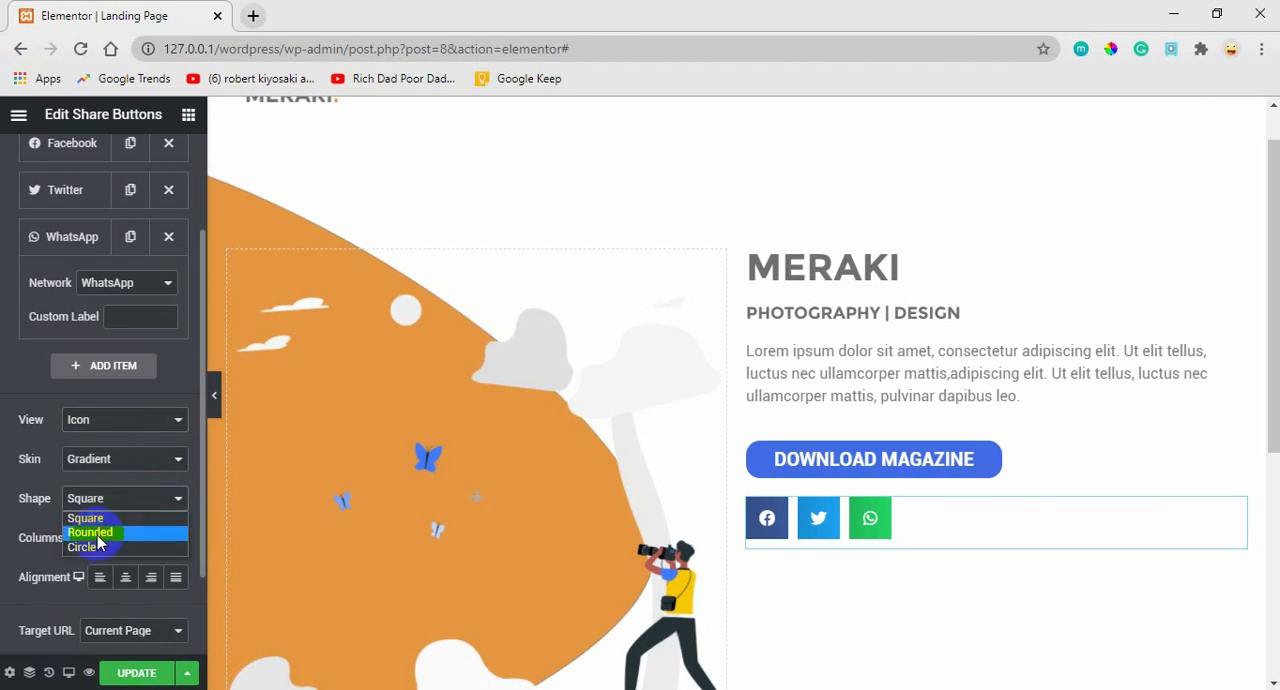
click(102, 529)
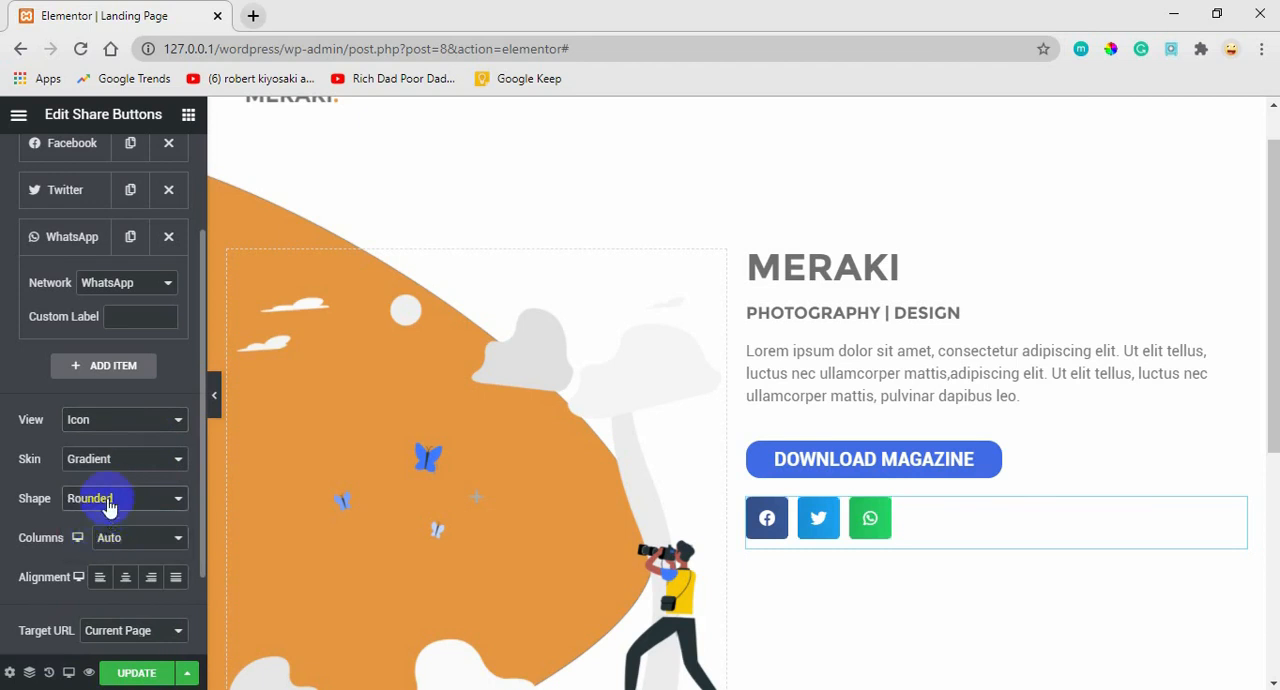
click(108, 508)
click(92, 546)
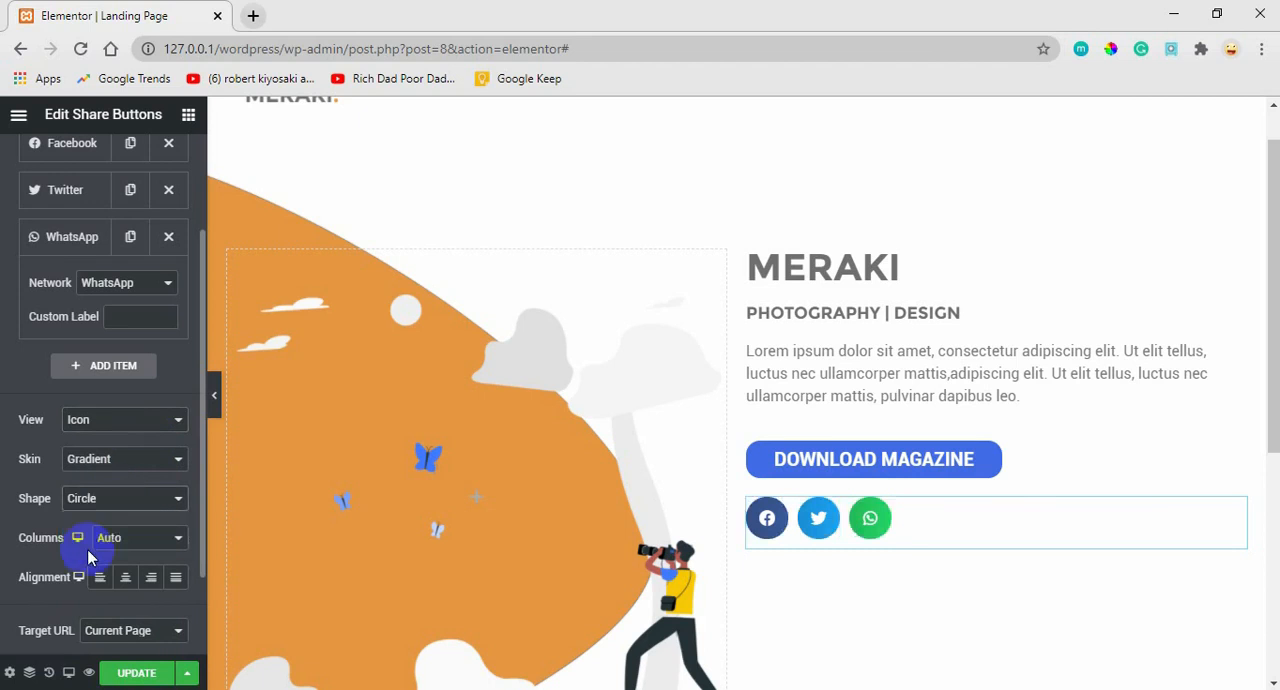
click(120, 500)
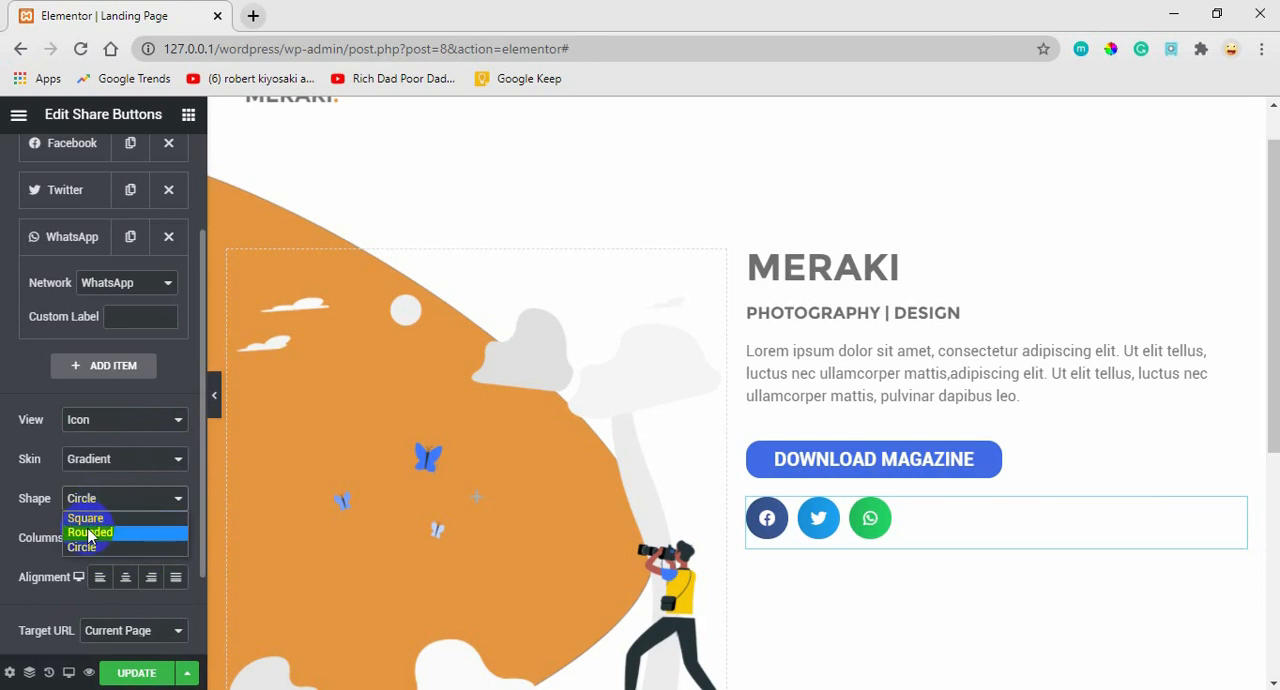
click(90, 532)
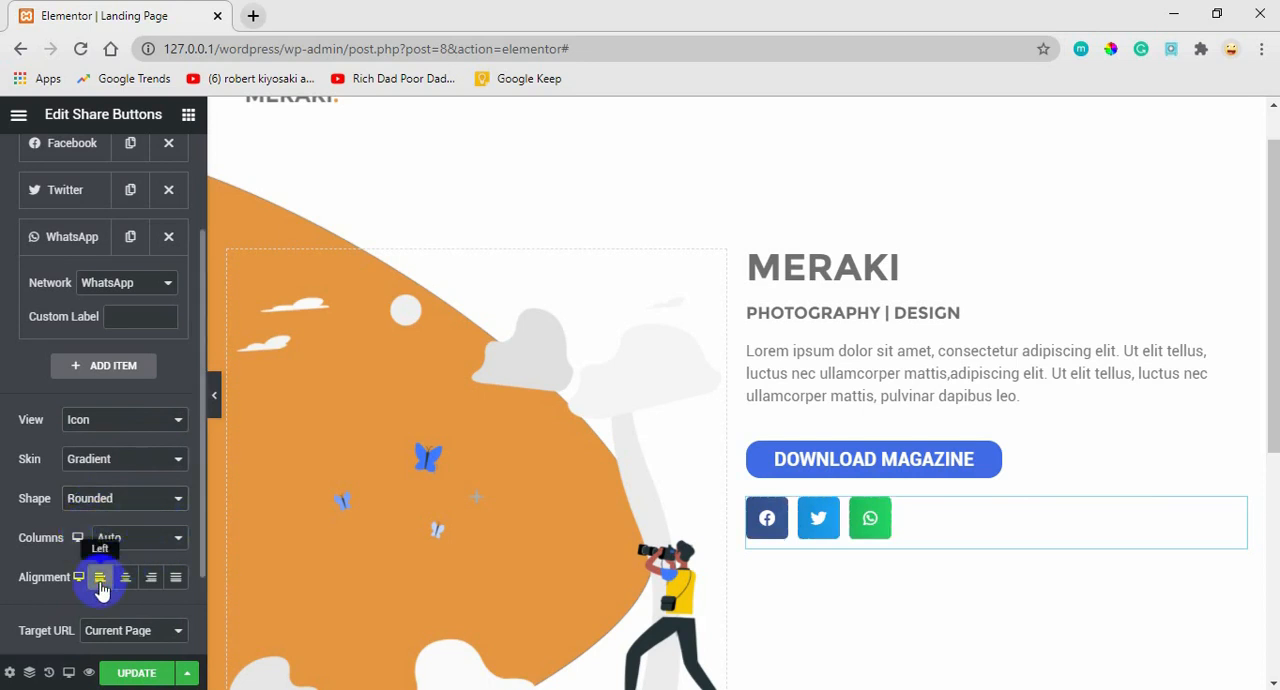
Switch the share buttons to a custom color and set their normal-state primary color to the saved gray #7A7A7A.
drag(200, 380, 111, 198)
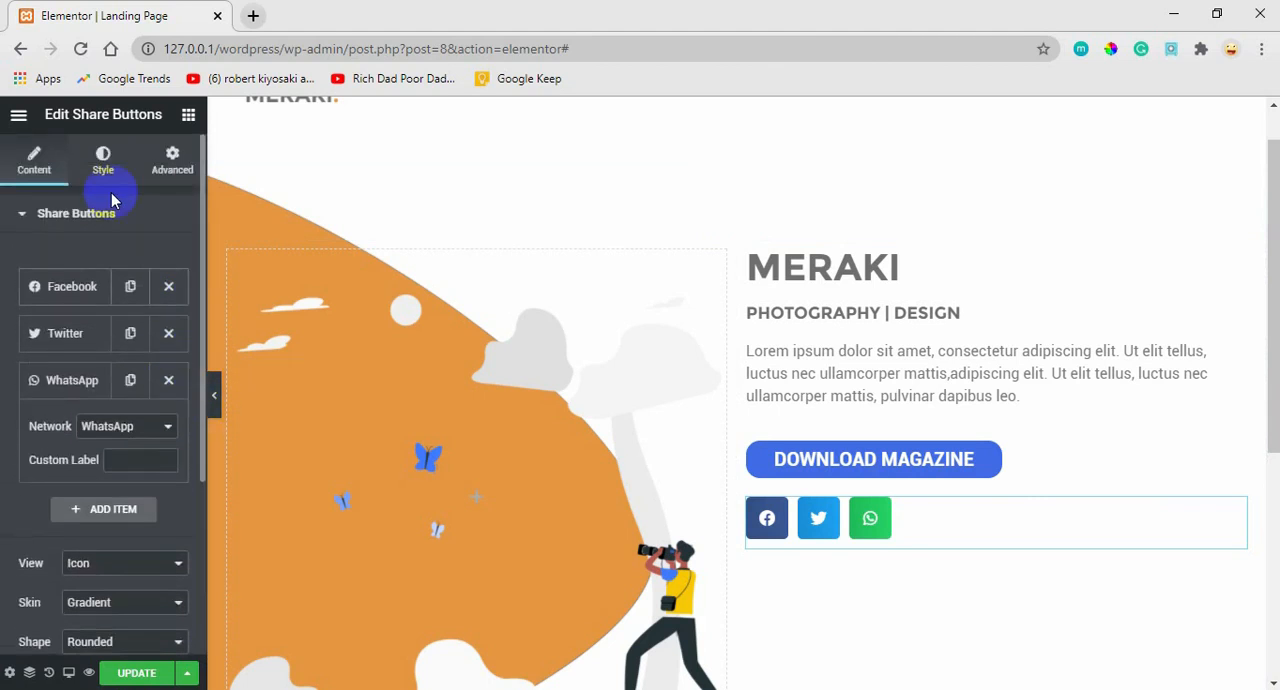
click(64, 216)
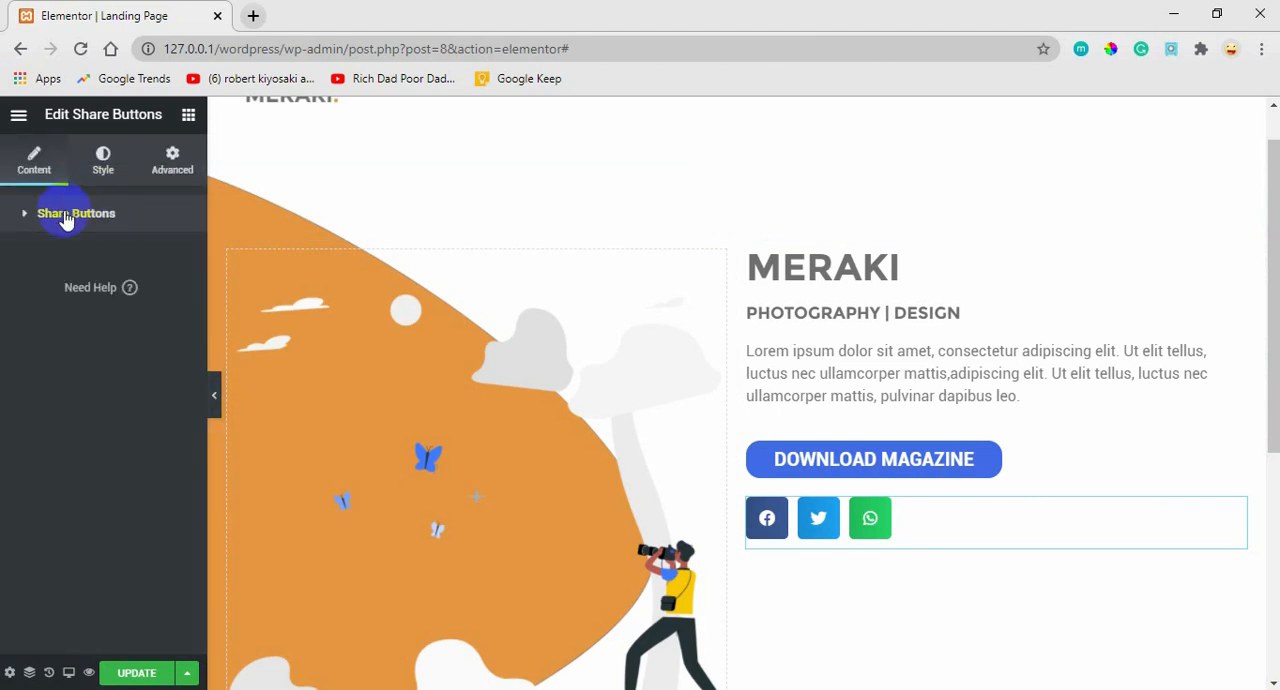
click(99, 160)
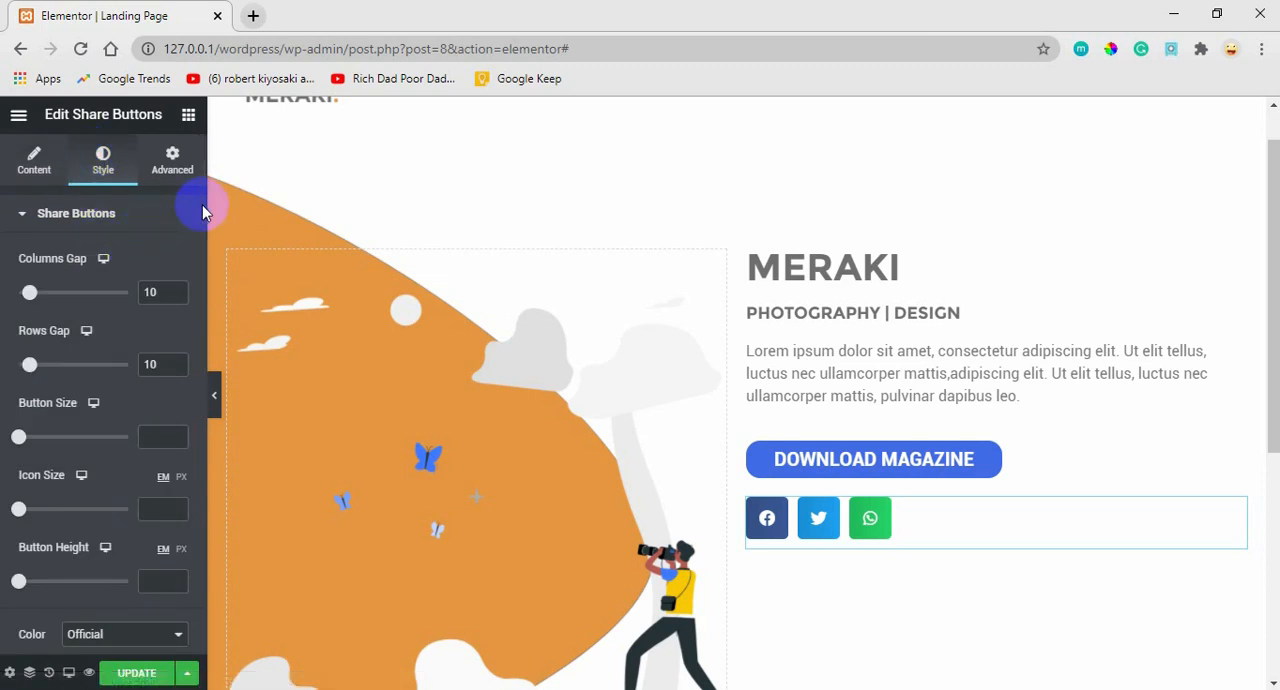
scroll(199, 205, down, 3)
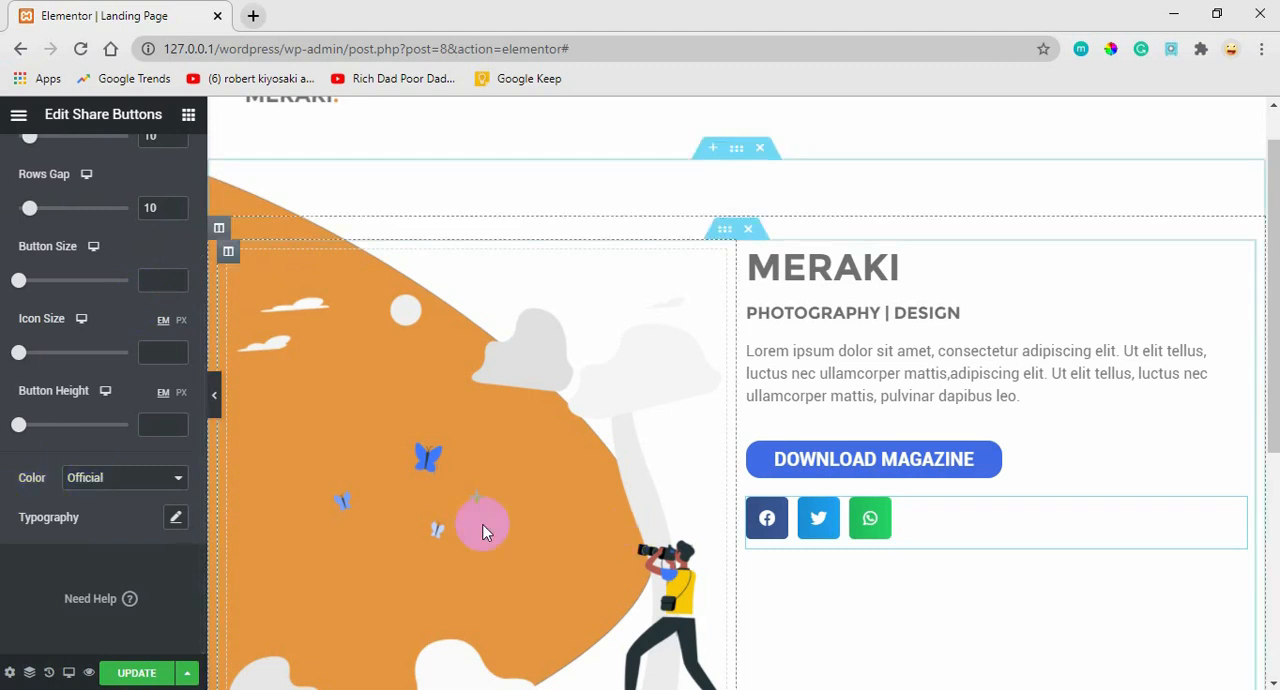
click(103, 480)
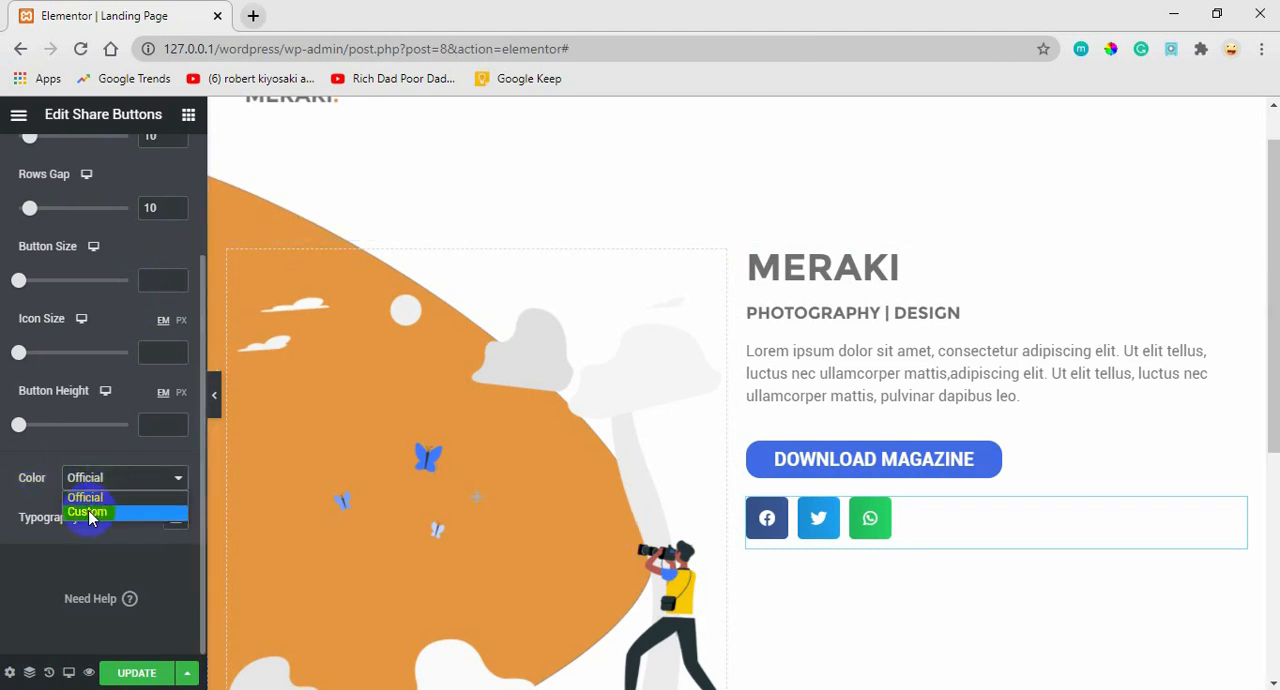
click(97, 511)
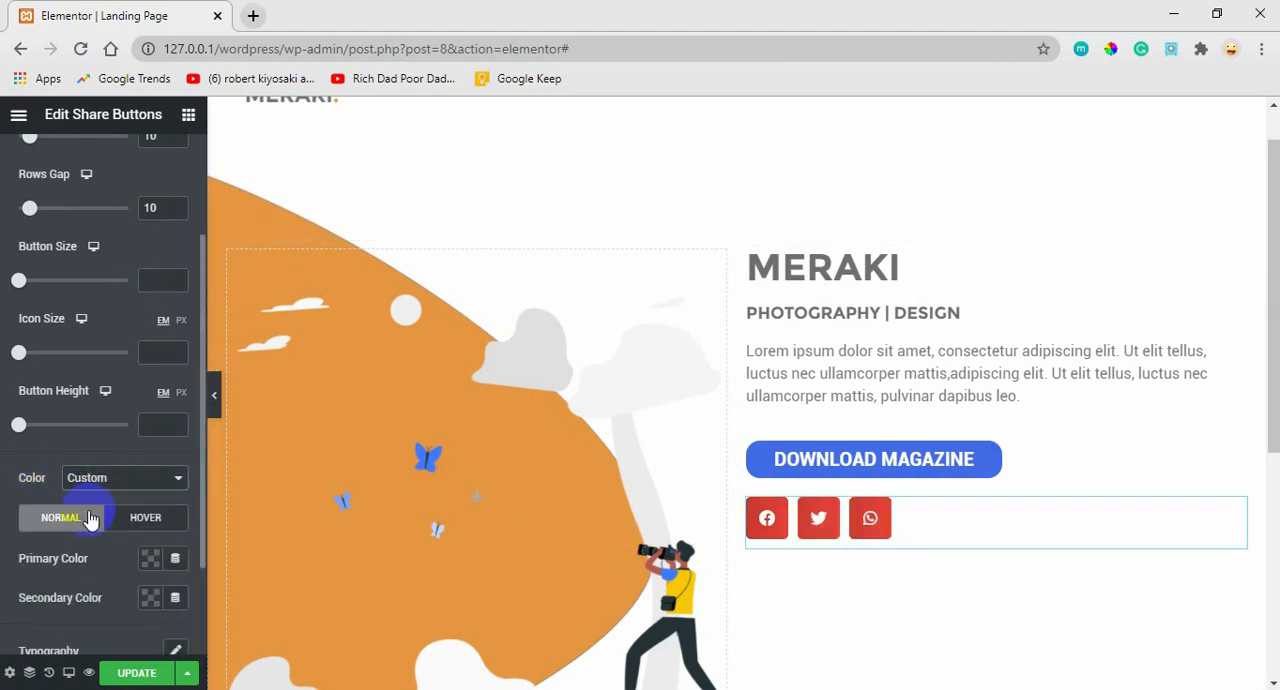
click(148, 561)
click(110, 266)
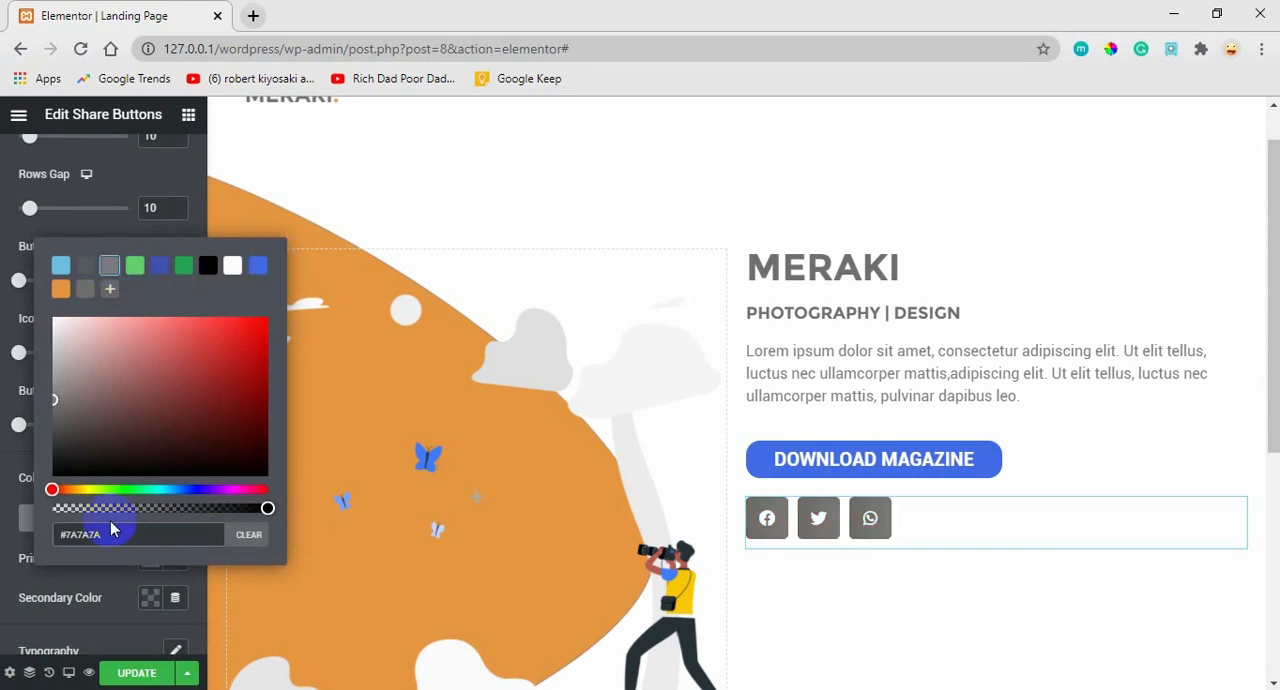
click(128, 614)
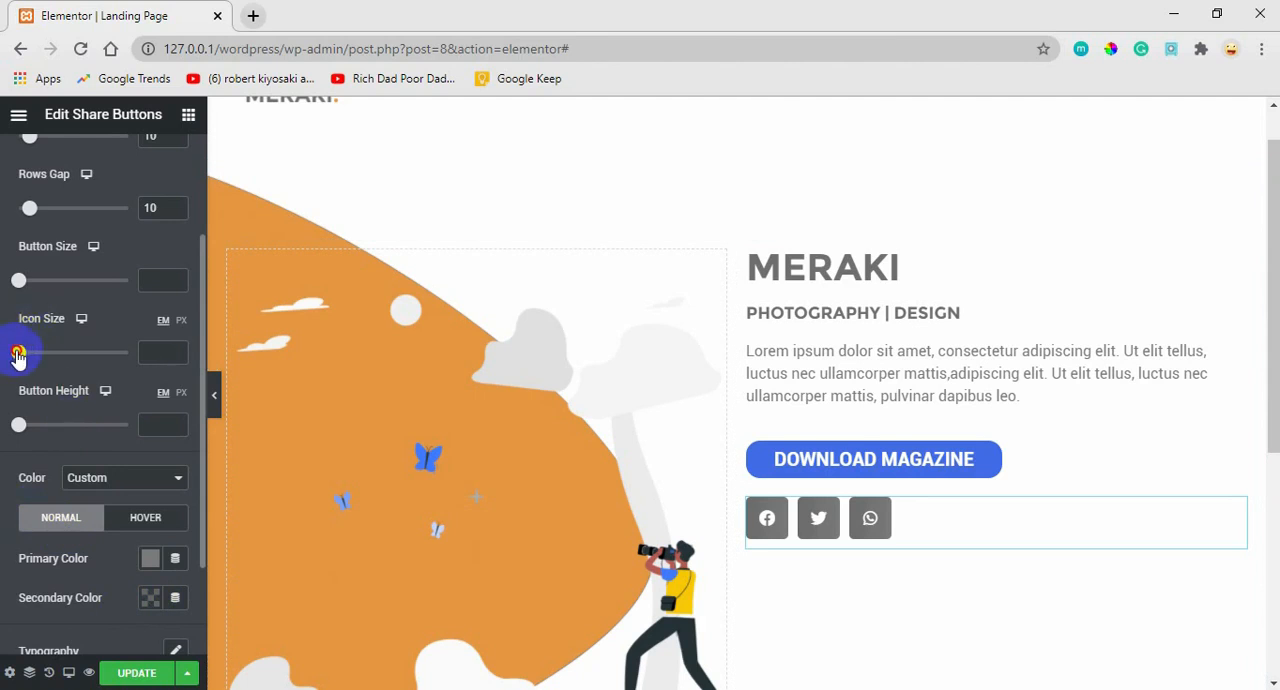
Set the share buttons' icon size to 2.1 em and button size to 0.6, and update the page.
drag(18, 357, 64, 366)
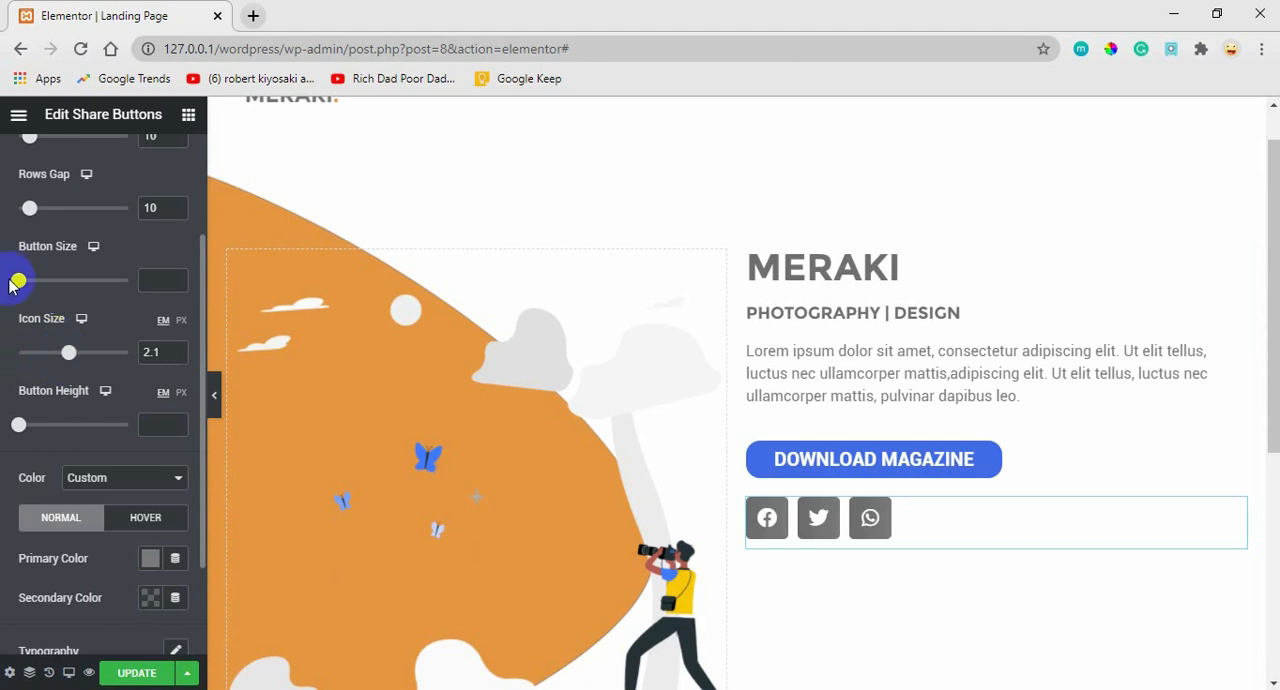
drag(19, 283, 25, 284)
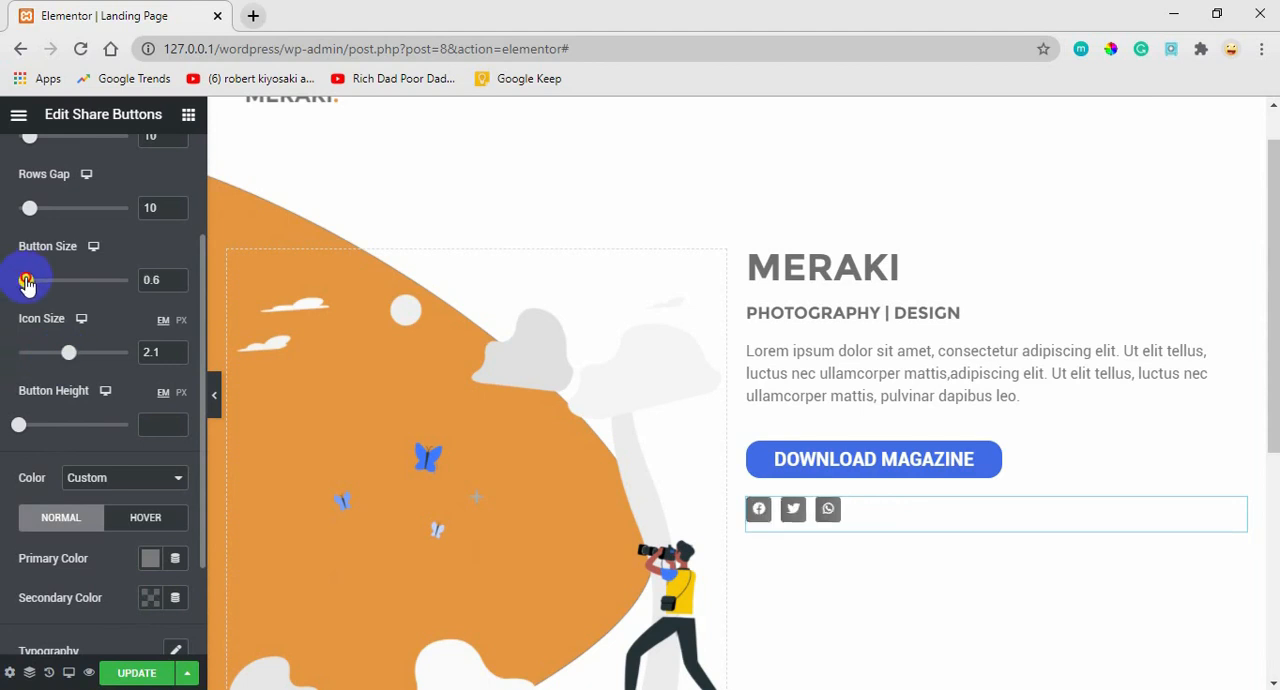
click(143, 673)
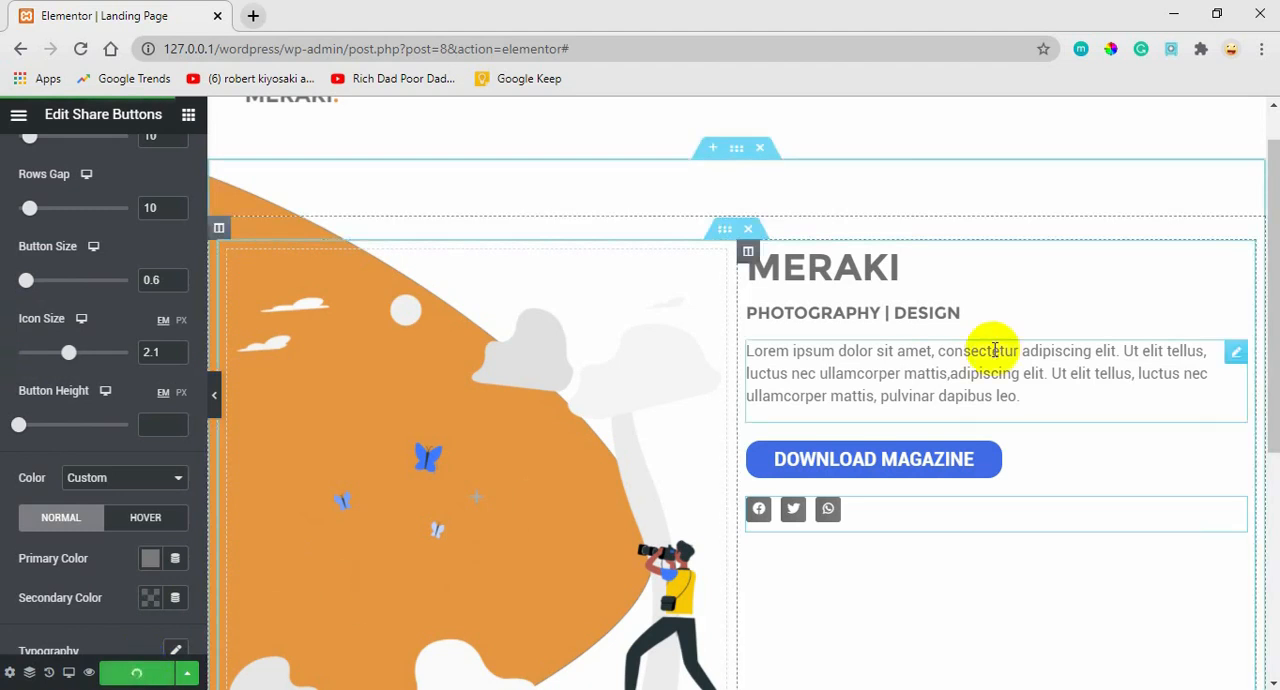
Add a single-column section below the hero, checking the OUR PARTNERS strip in the Adobe XD design before returning to Elementor.
scroll(1262, 280, down, 1)
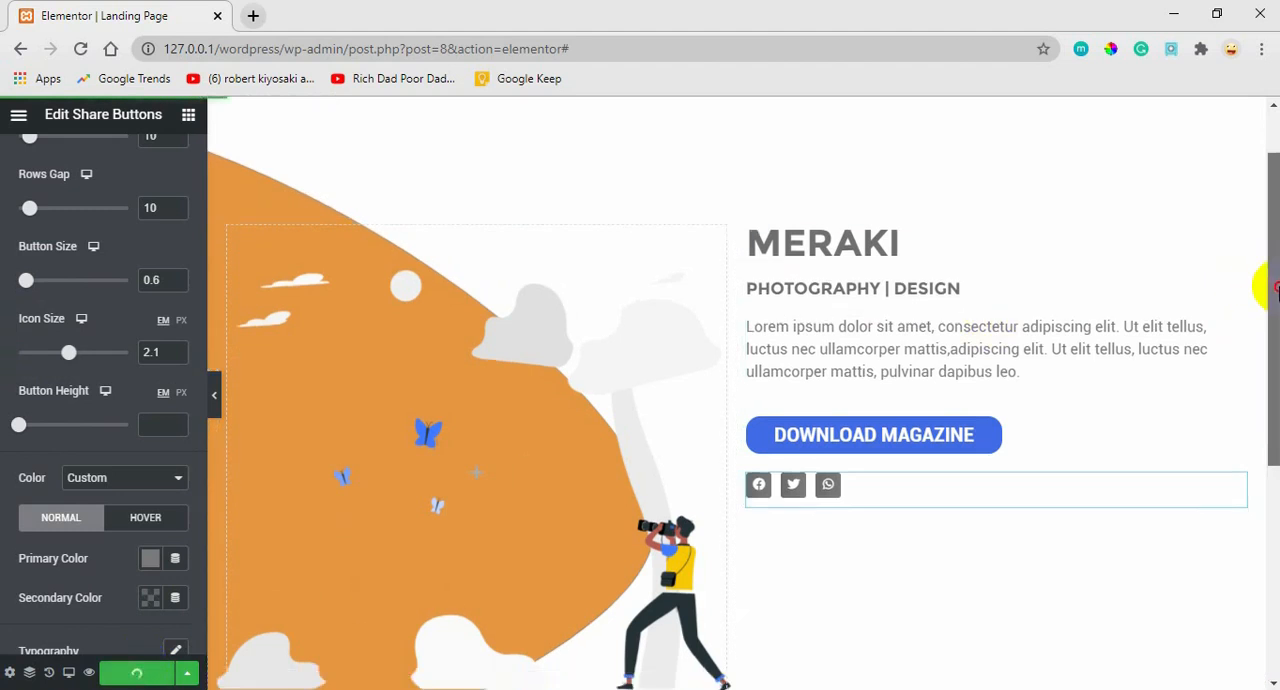
drag(1275, 289, 1160, 549)
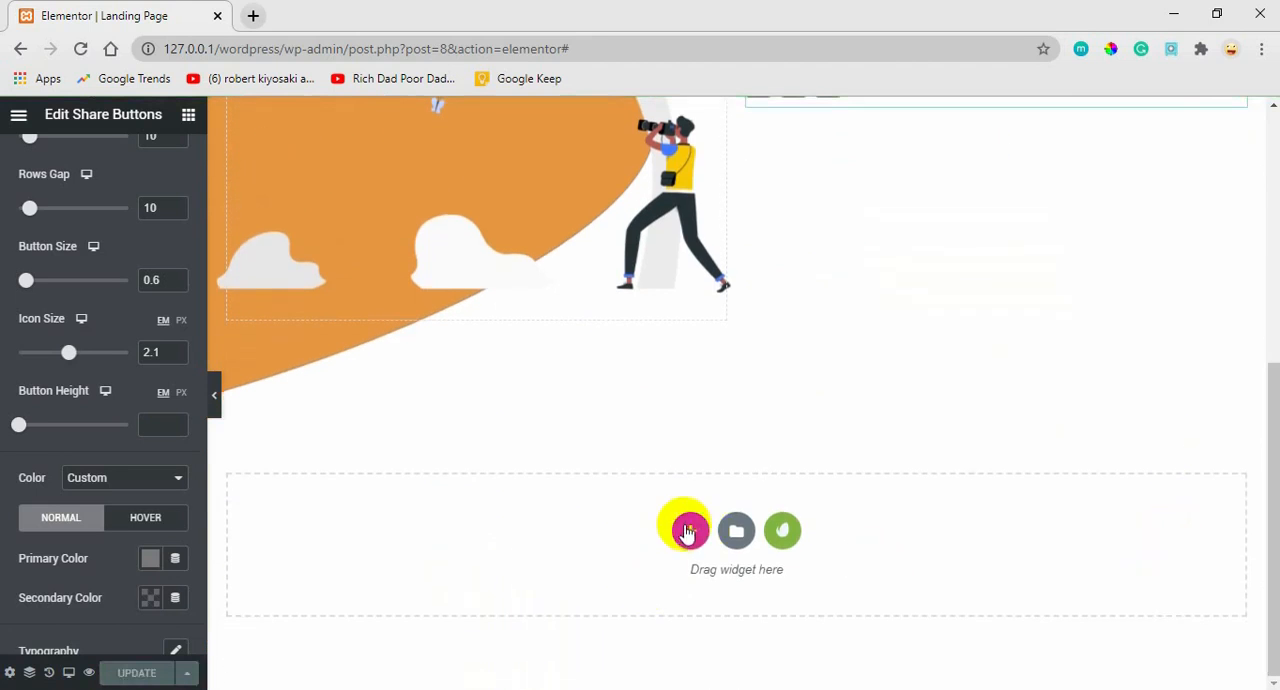
click(688, 532)
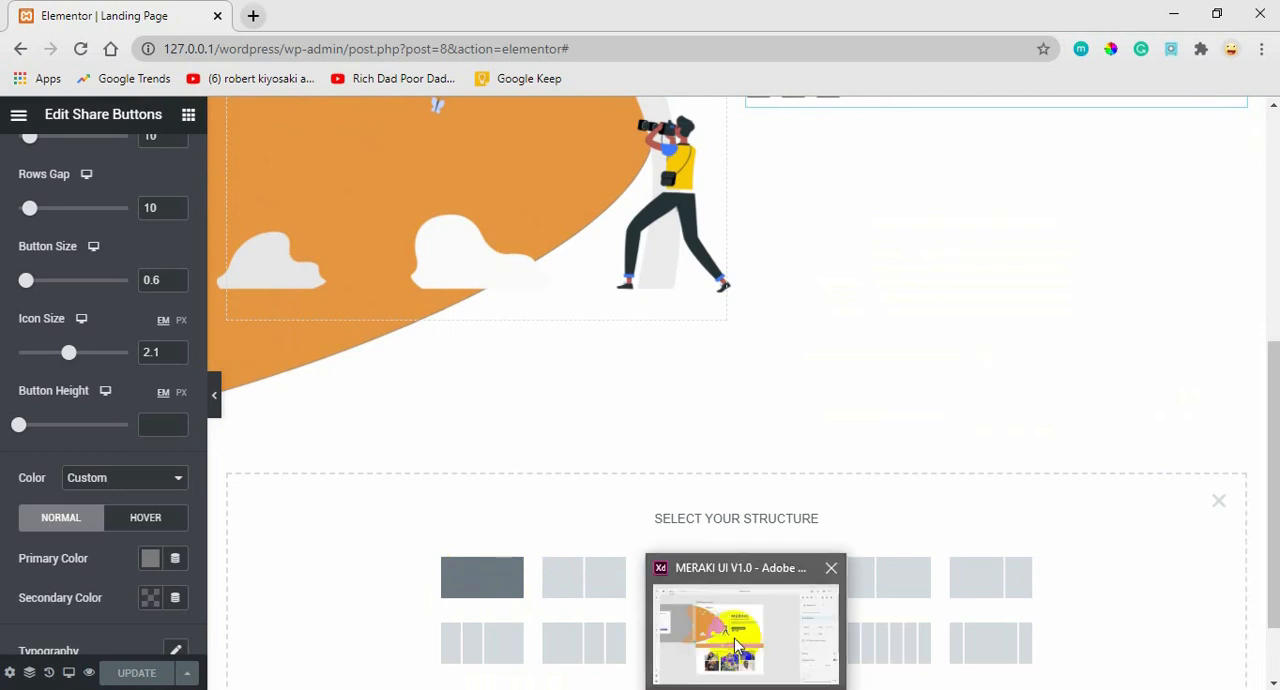
click(697, 630)
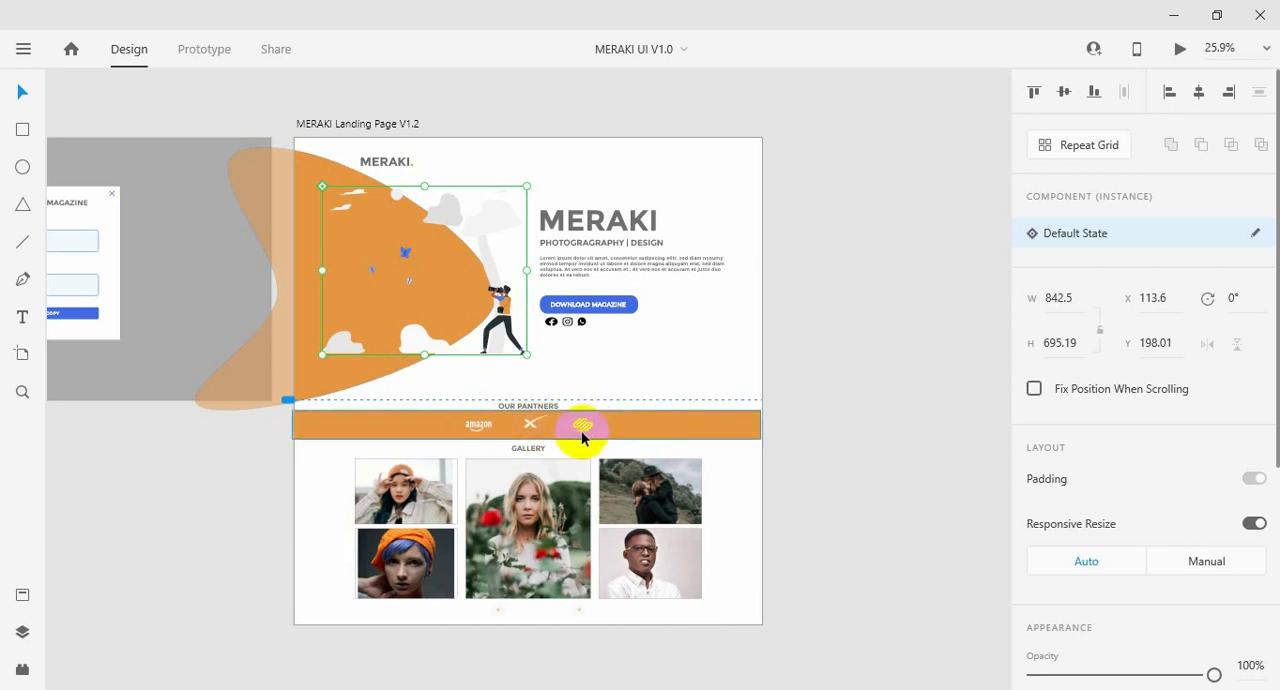
mouse_move(251, 684)
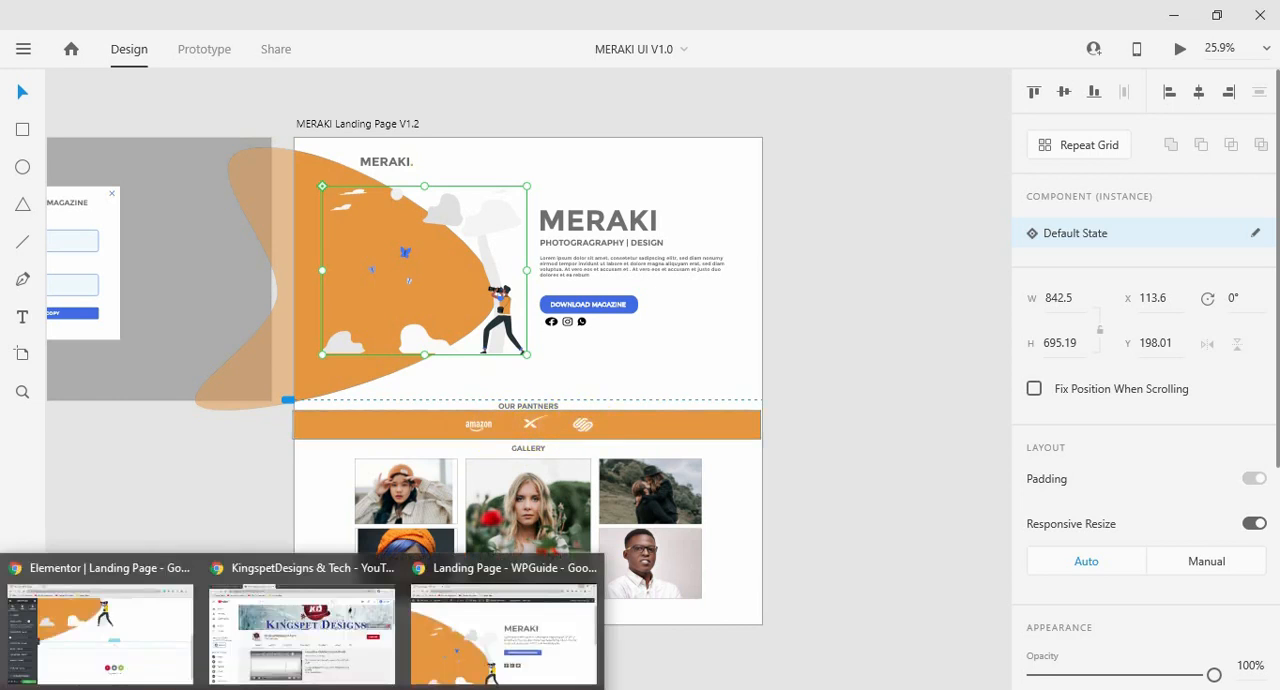
click(126, 640)
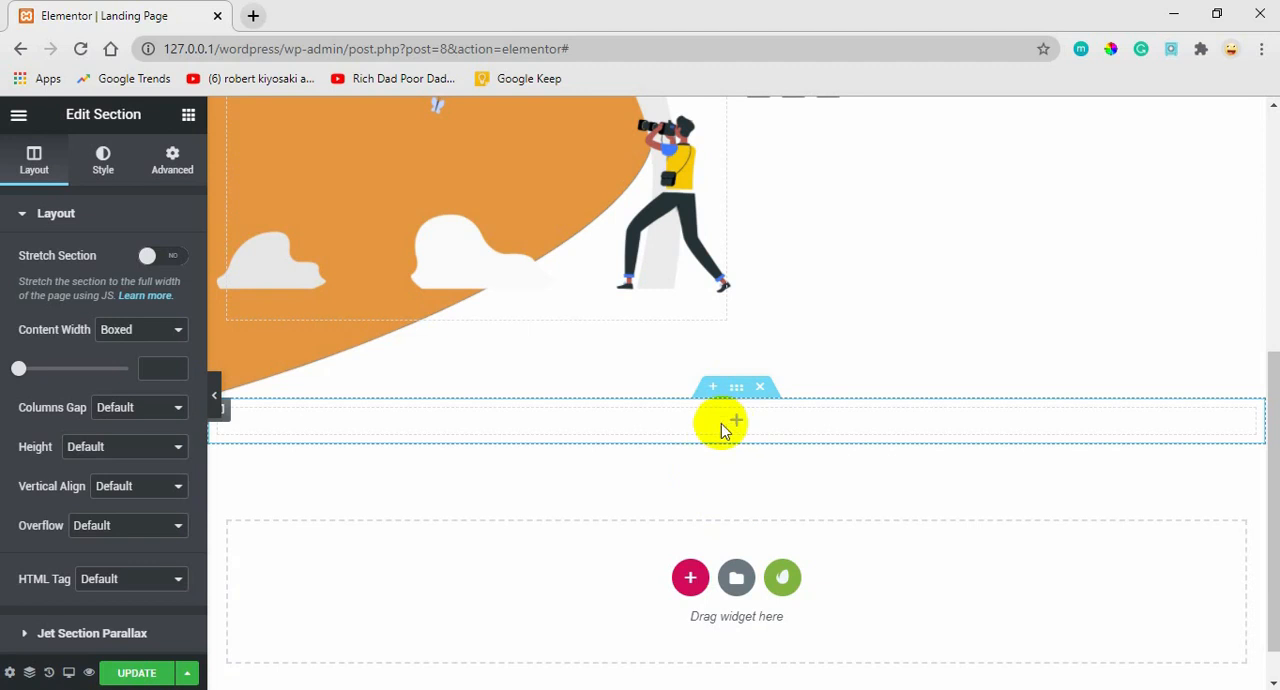
Insert an inner section into the new section and duplicate its first column to make three columns.
click(188, 120)
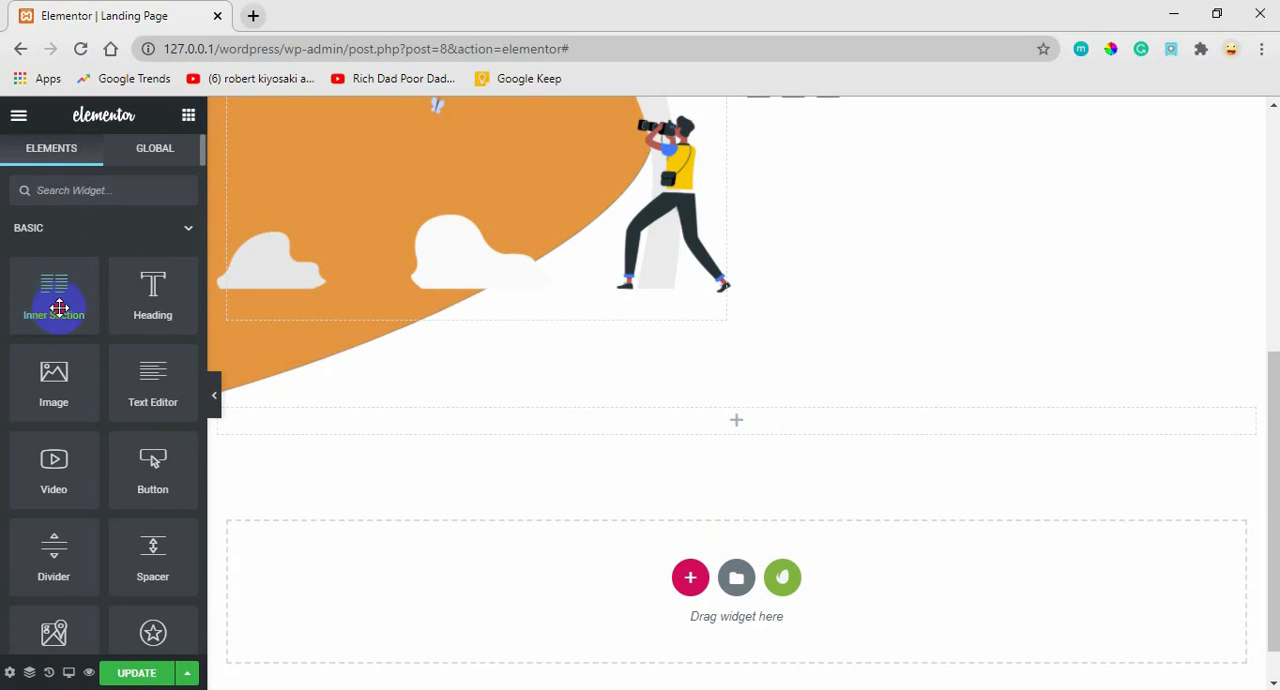
drag(60, 307, 752, 425)
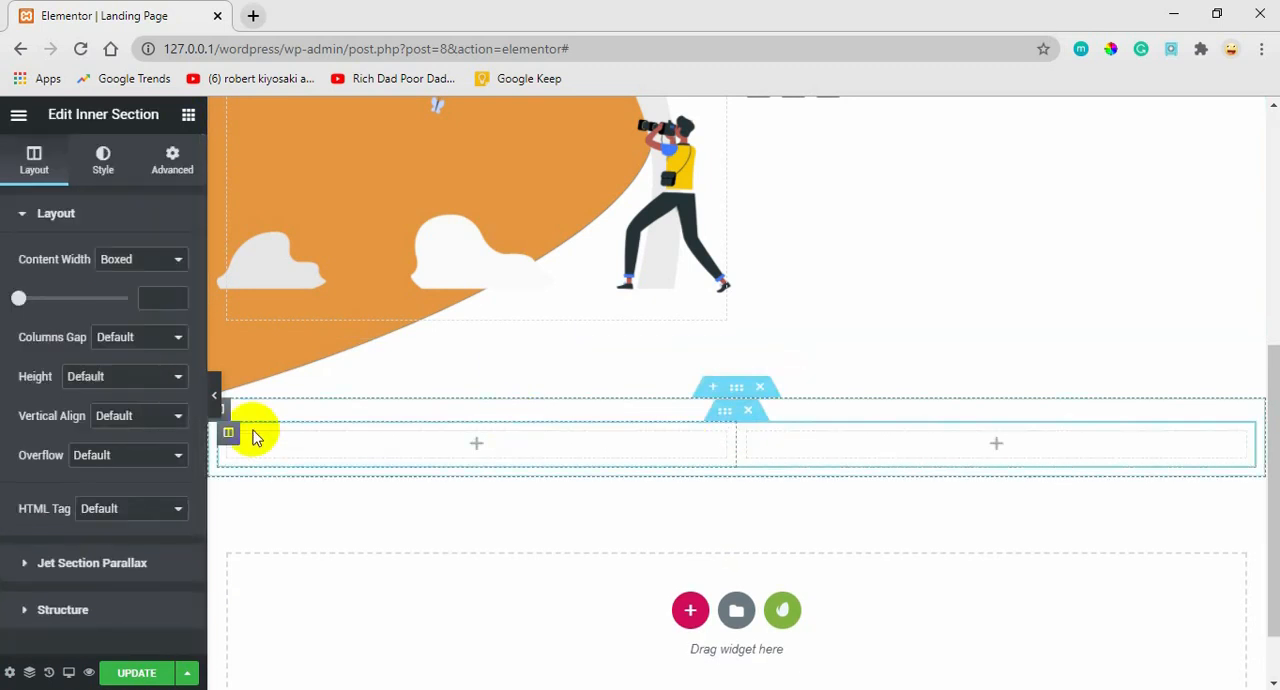
right_click(229, 436)
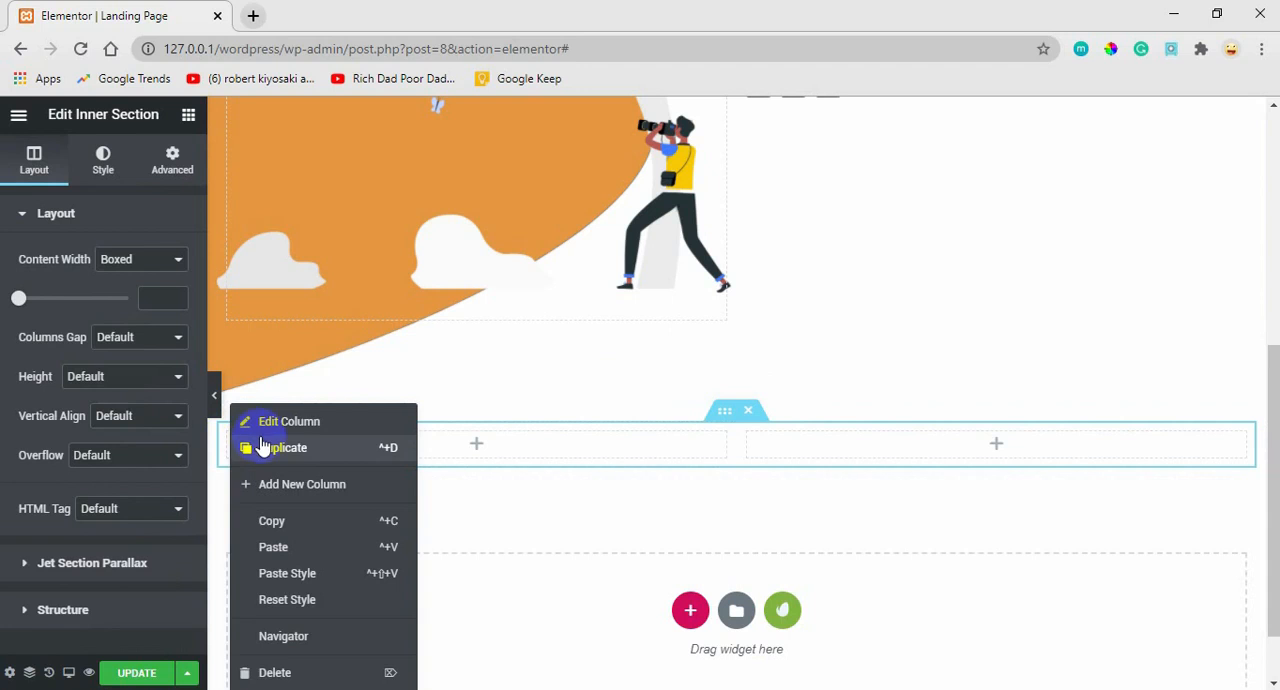
click(279, 451)
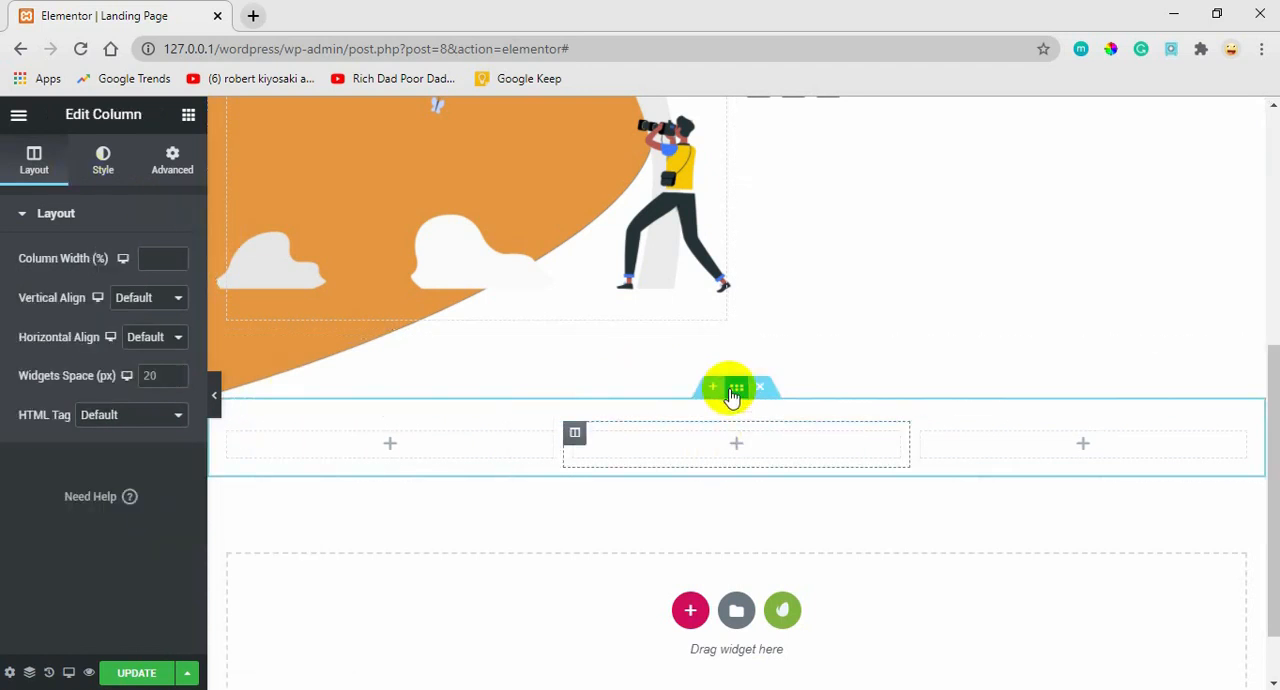
Set the outer section's boxed content width to 500.
click(735, 388)
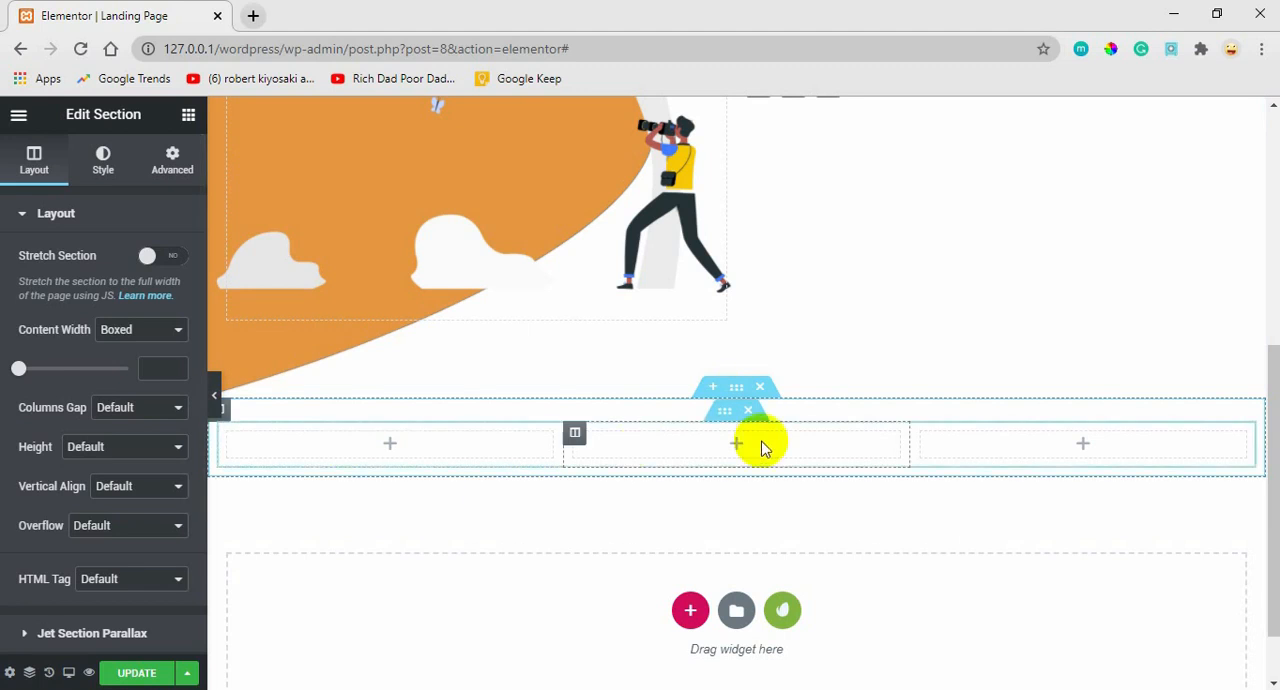
mouse_move(19, 368)
mouse_down()
mouse_move(35, 370)
mouse_move(8, 374)
mouse_up()
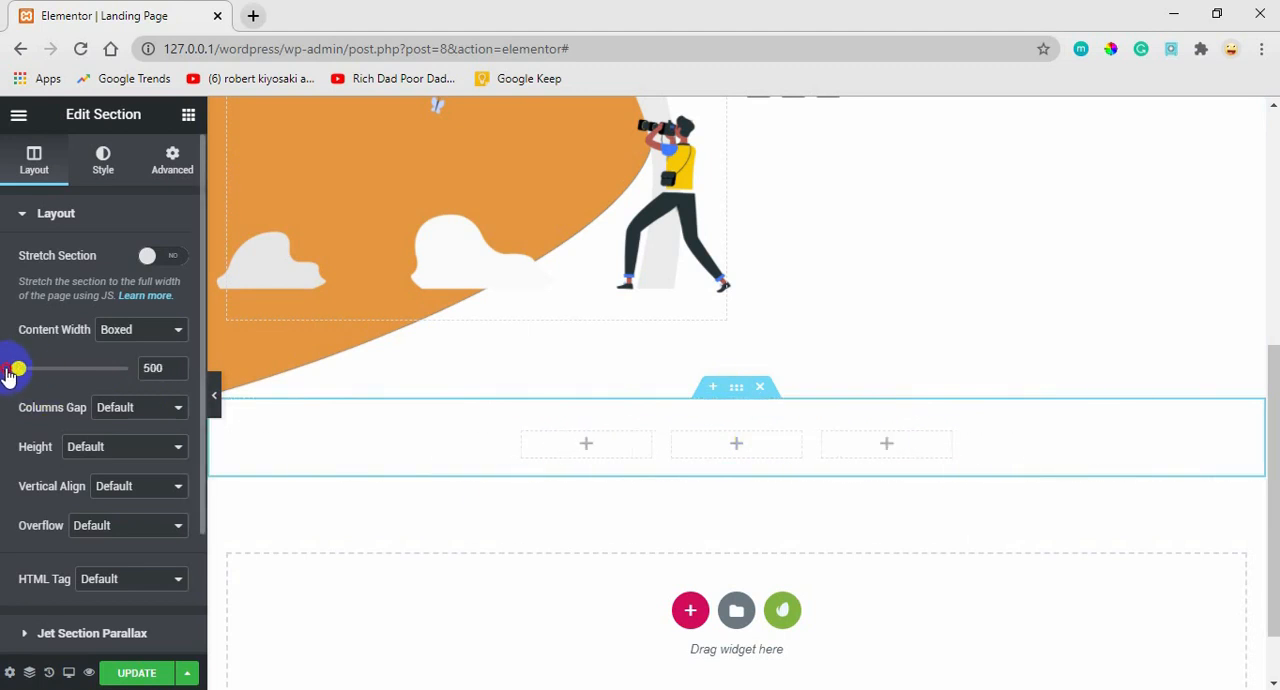
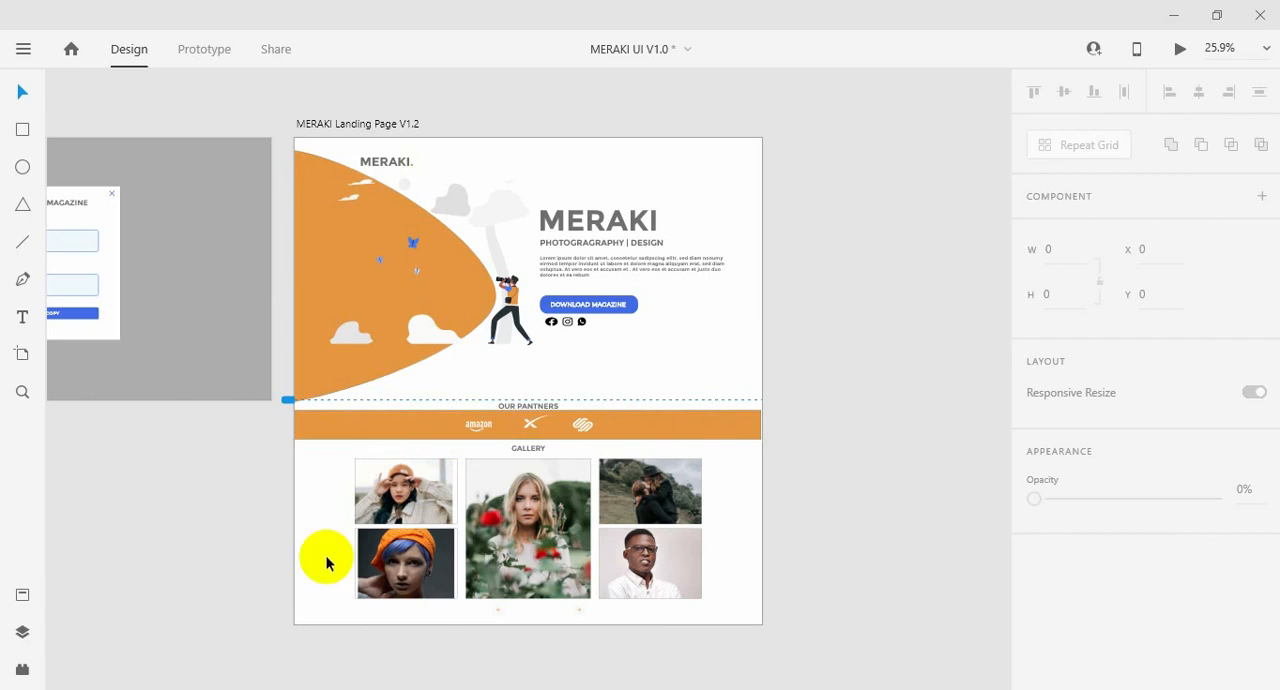
Switch back to Elementor and give the outer partners section a classic background using the plain orange strip image from the media library.
click(111, 620)
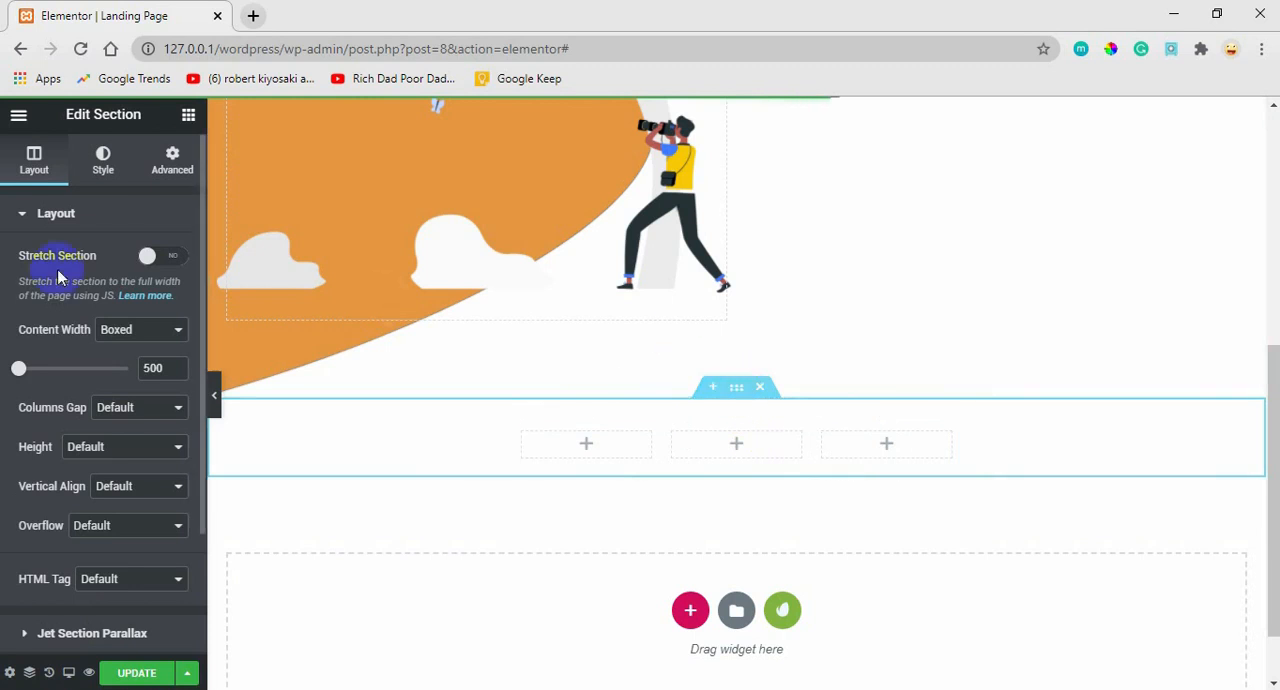
click(103, 165)
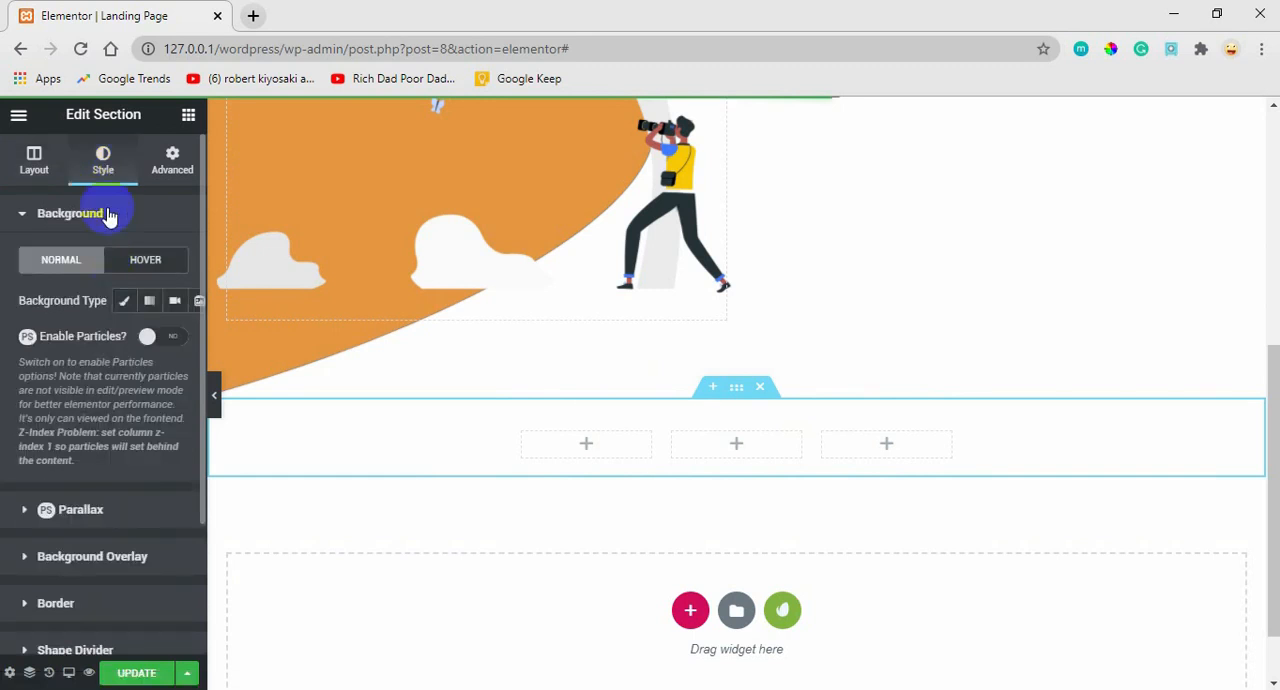
click(124, 300)
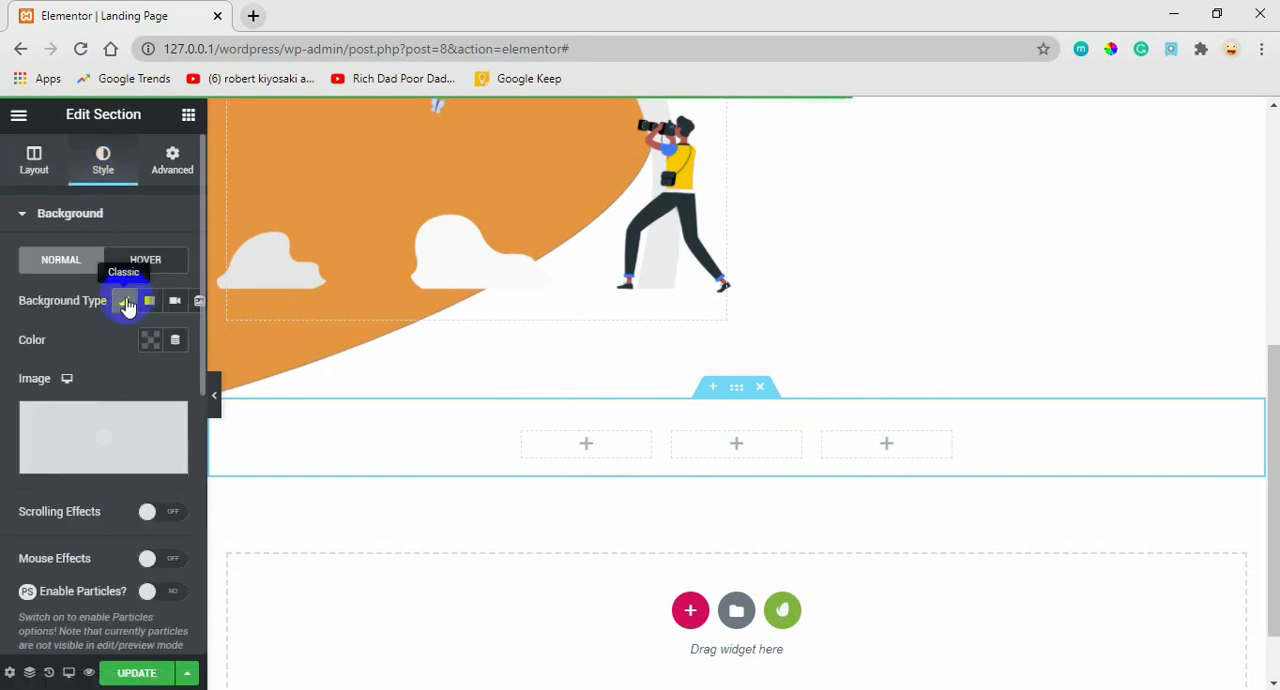
click(91, 444)
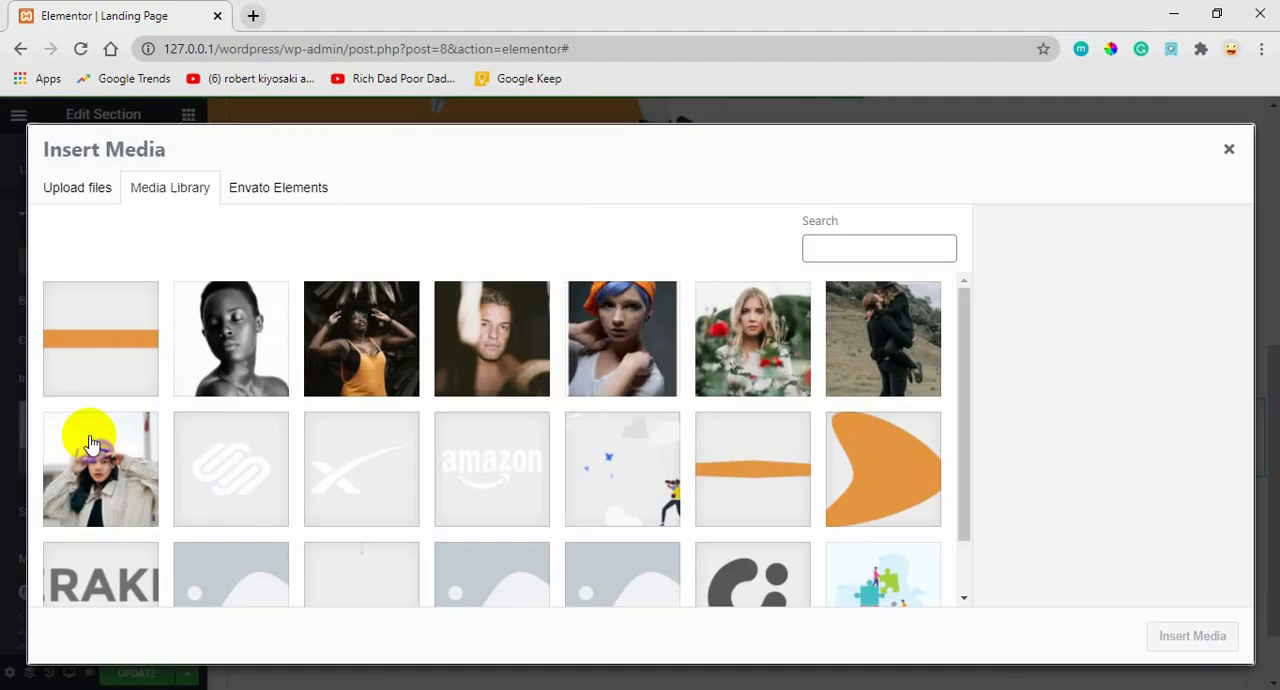
click(133, 360)
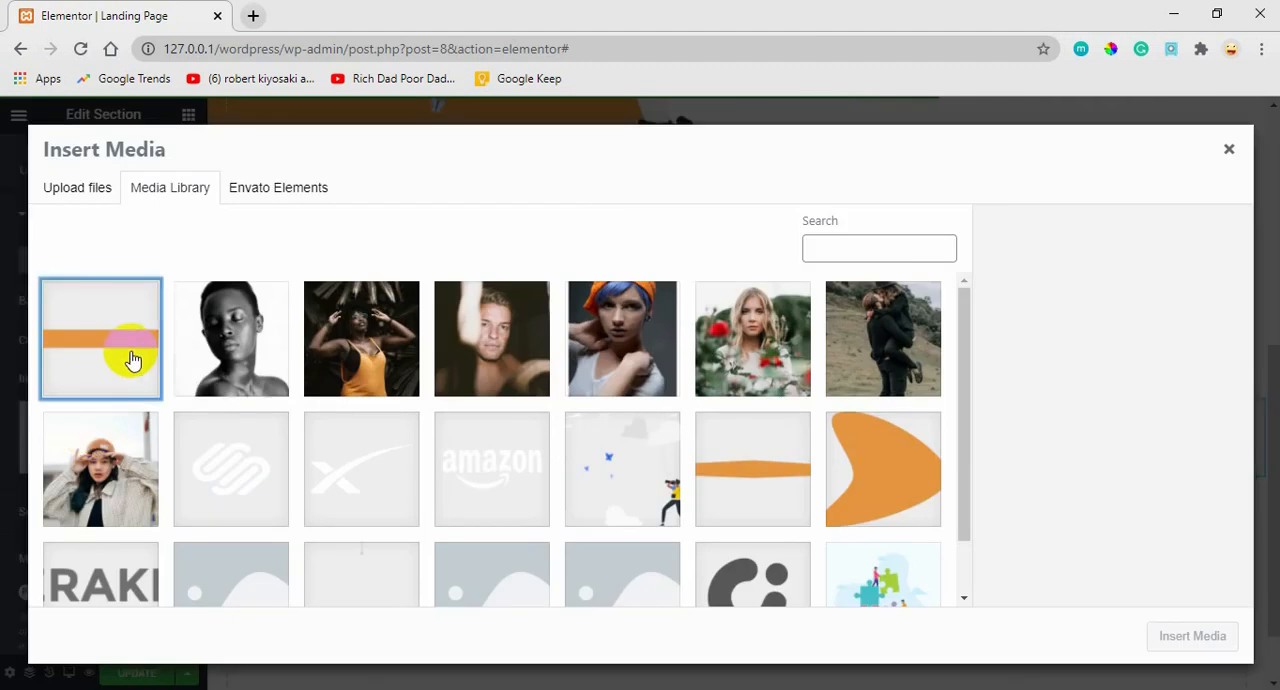
click(1180, 637)
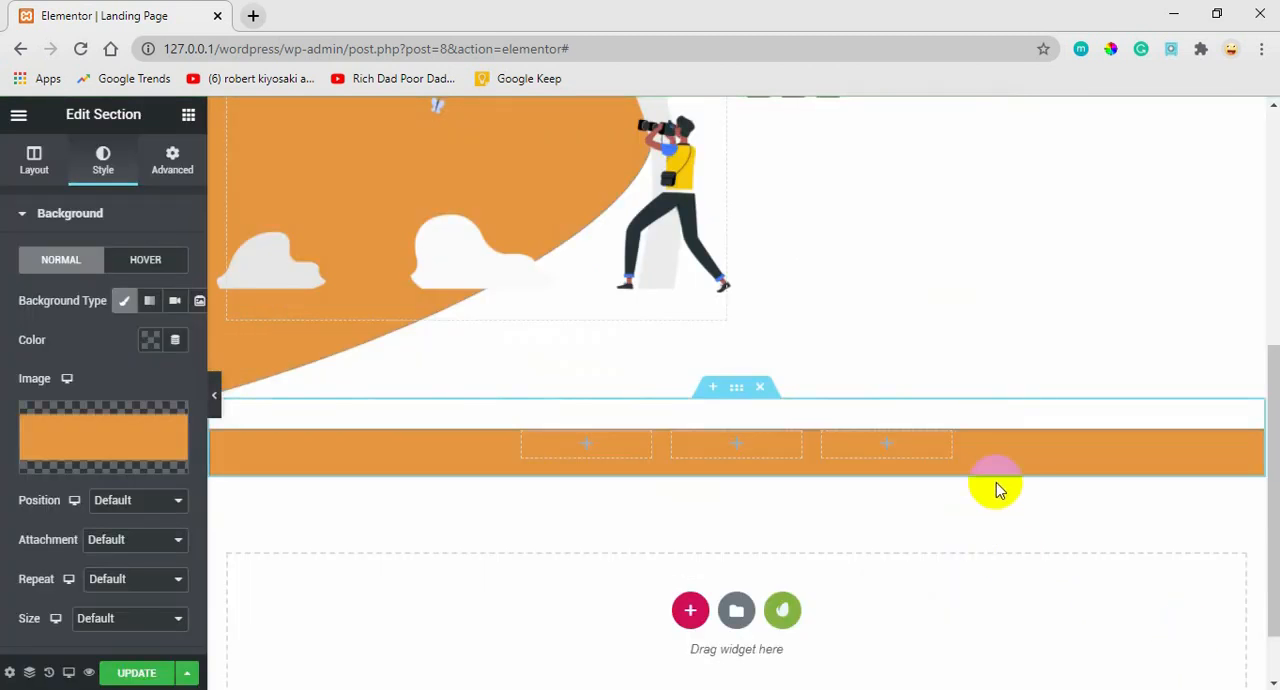
Set the section's background image position to Center Center and its size to Cover.
click(105, 503)
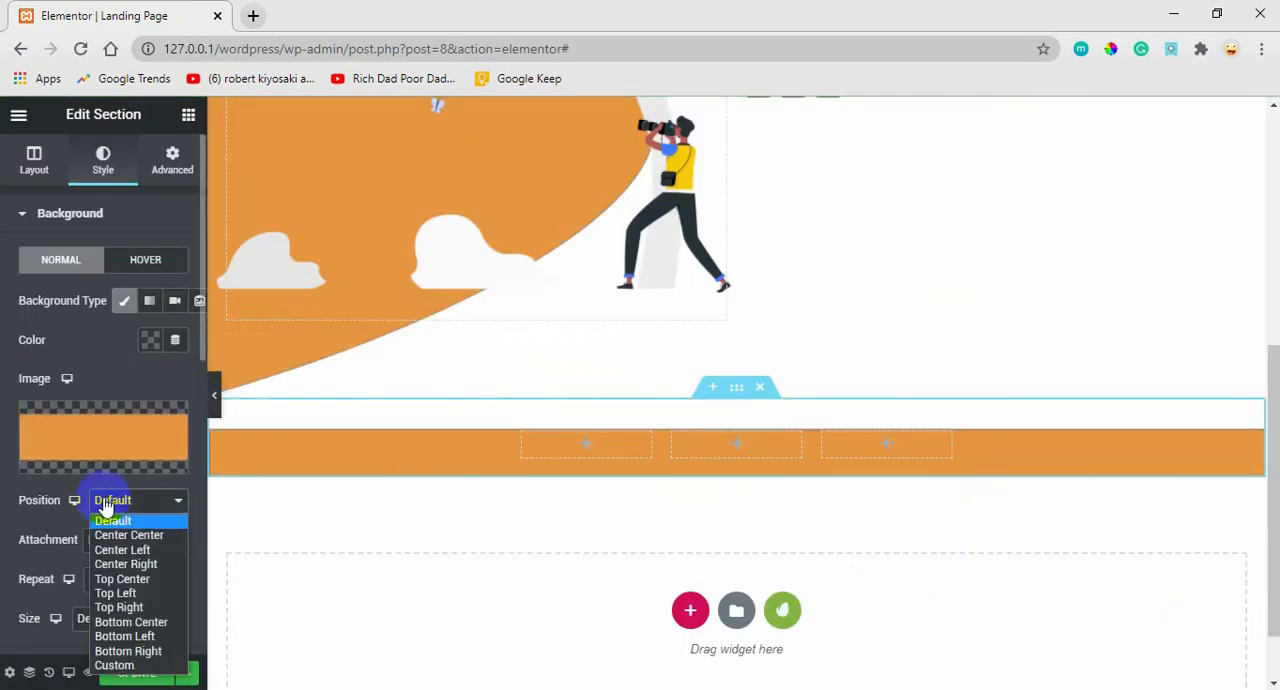
click(114, 533)
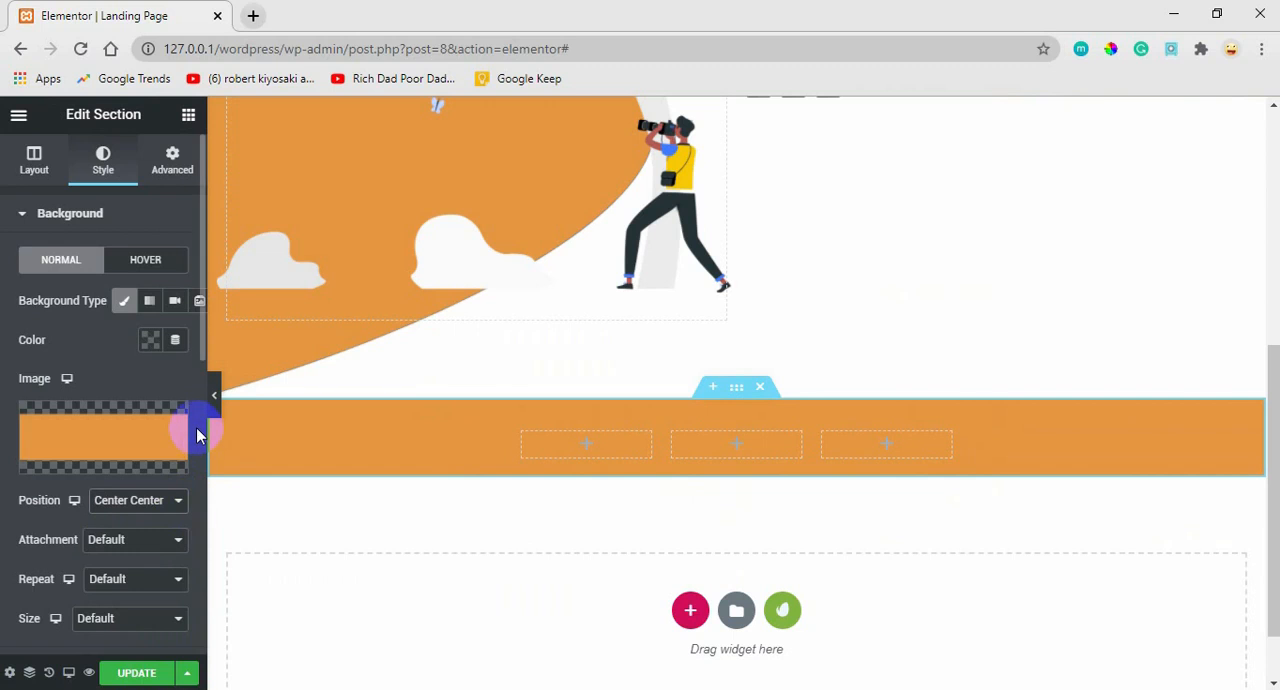
scroll(195, 380, down, 3)
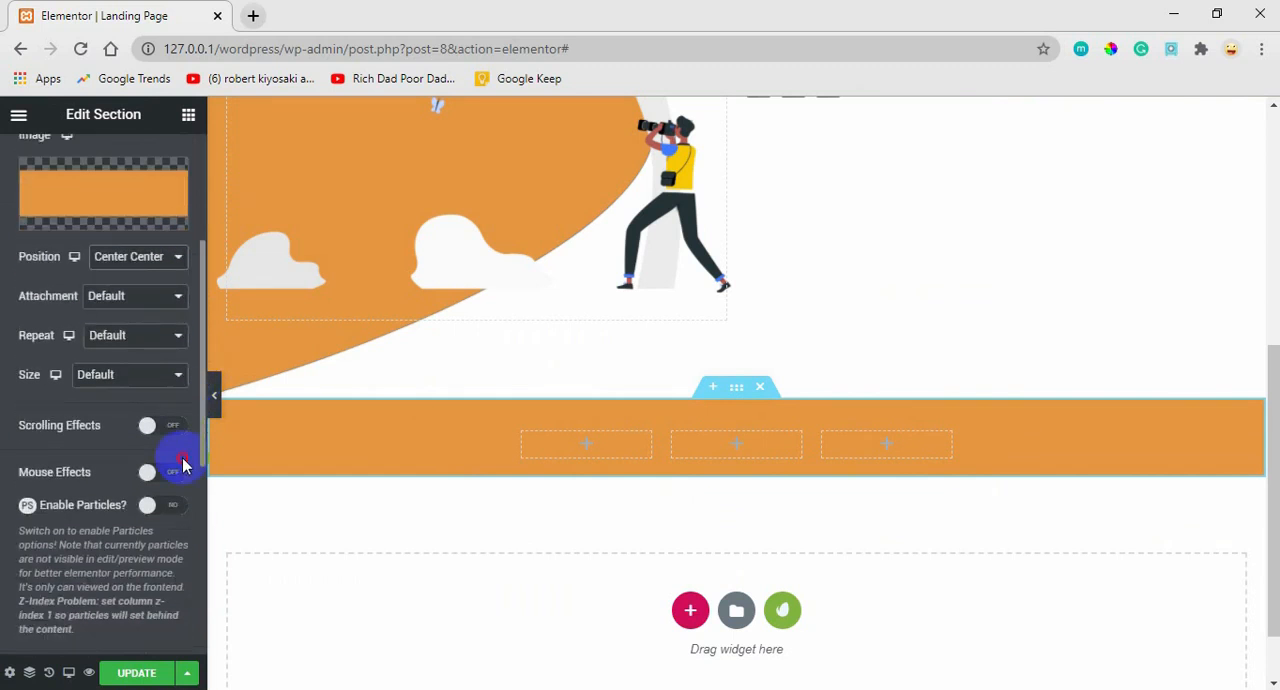
click(128, 374)
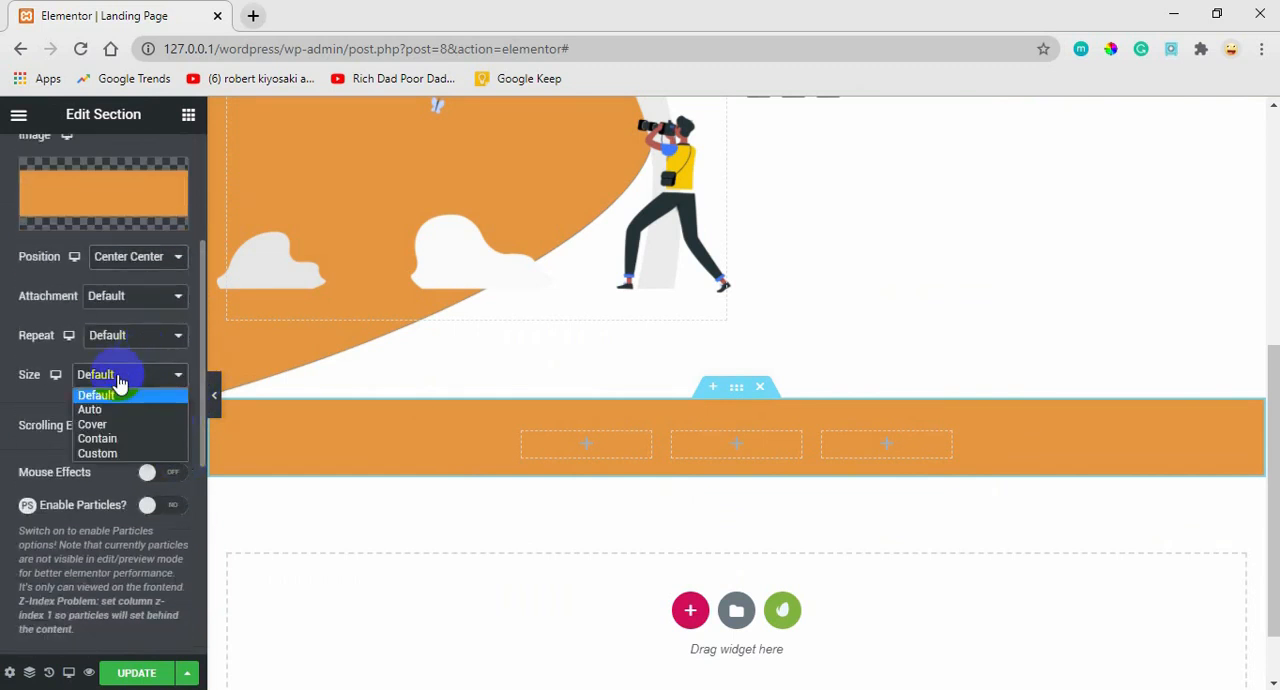
click(99, 422)
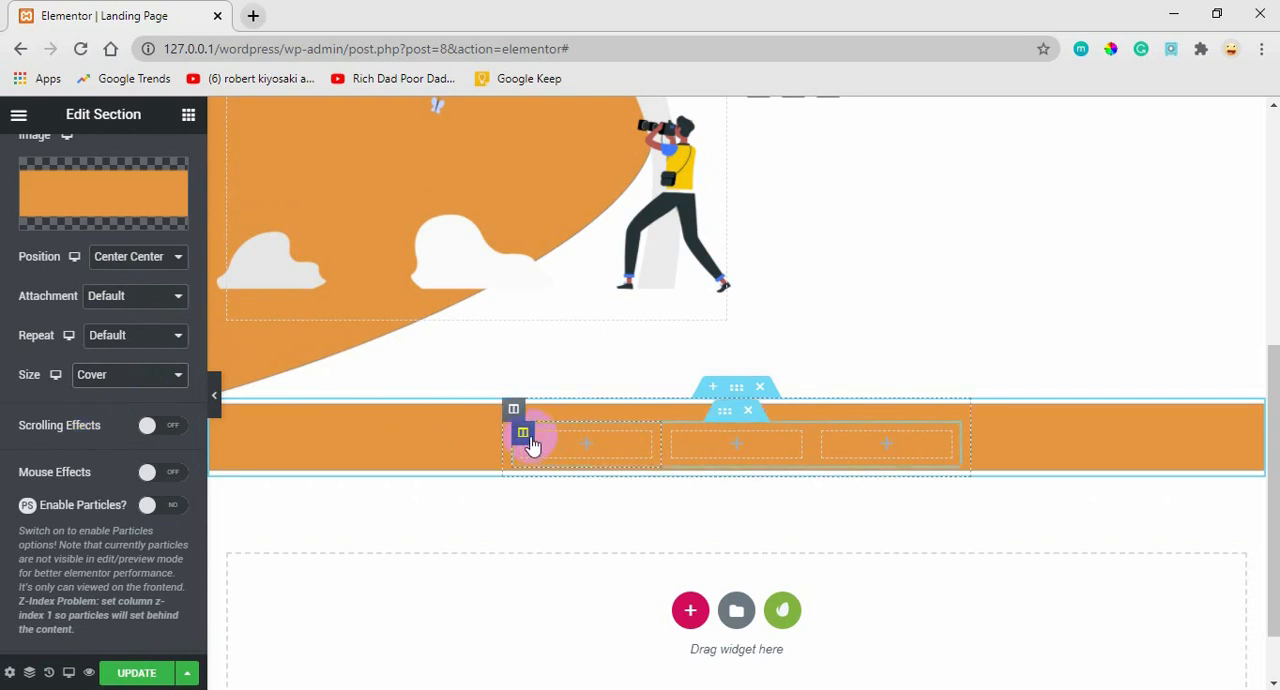
Add an Image widget to the first inner column and fill it with Icon-payment-amazon.png from the media library.
click(188, 118)
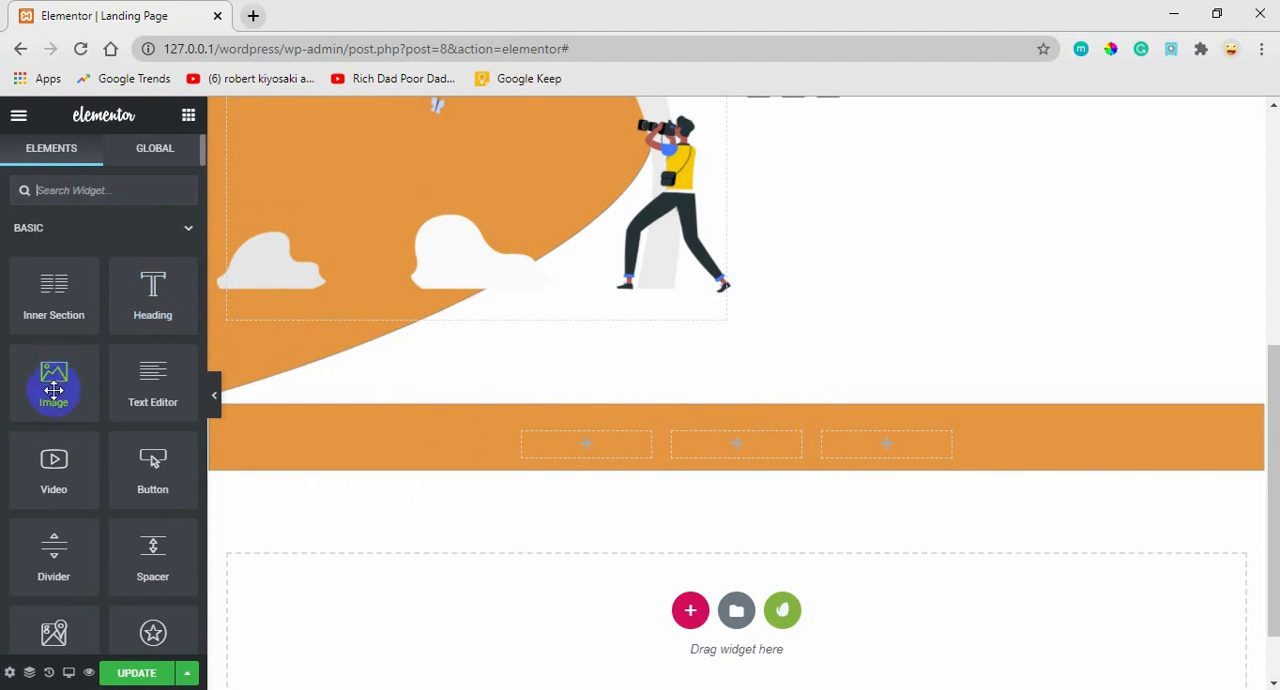
drag(54, 390, 582, 452)
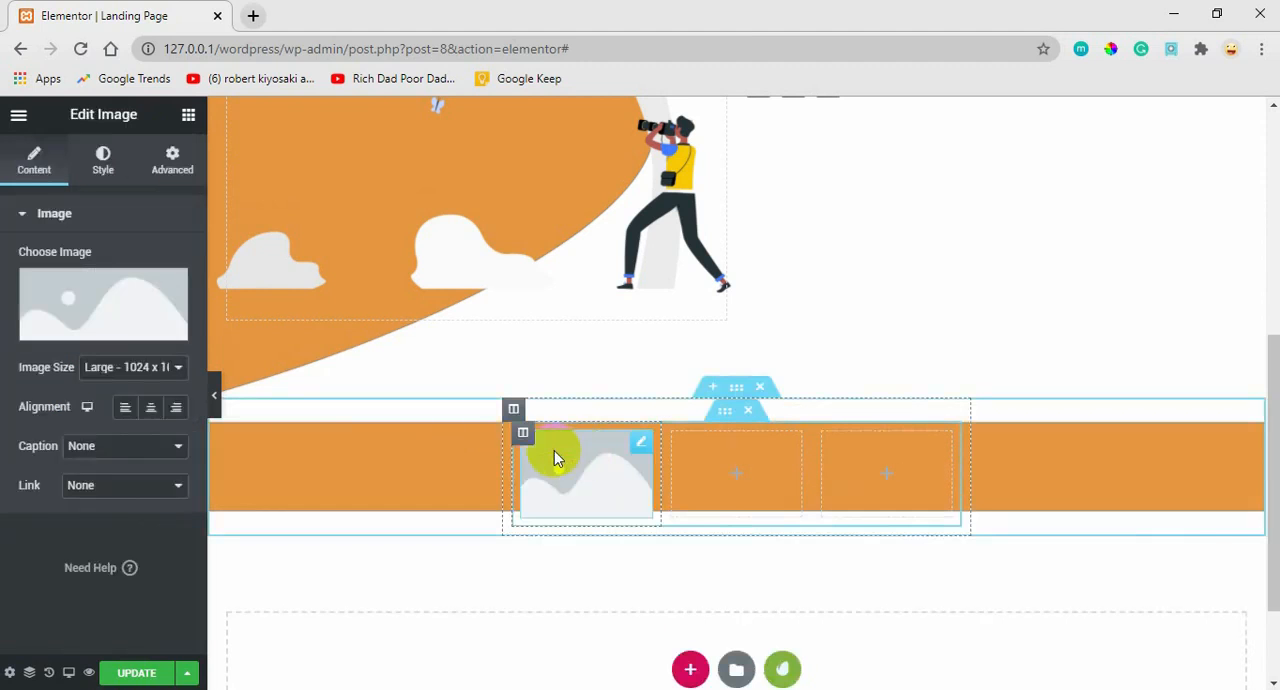
click(128, 312)
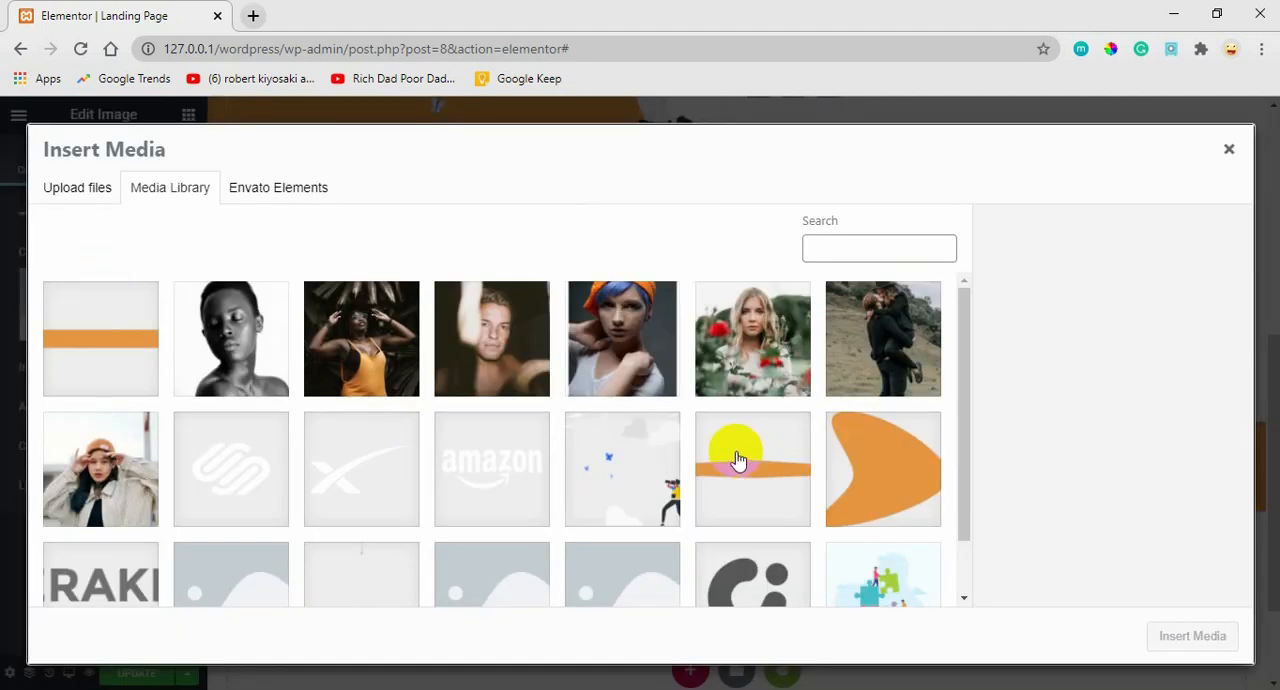
drag(960, 371, 930, 500)
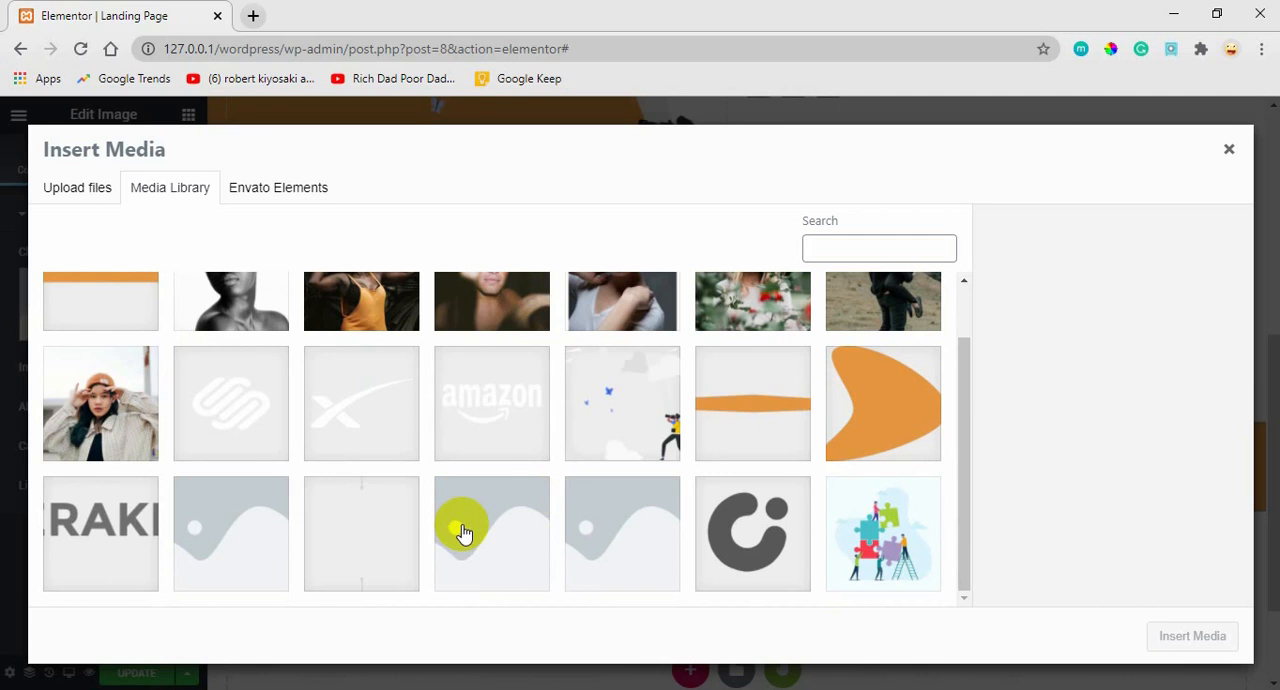
click(490, 432)
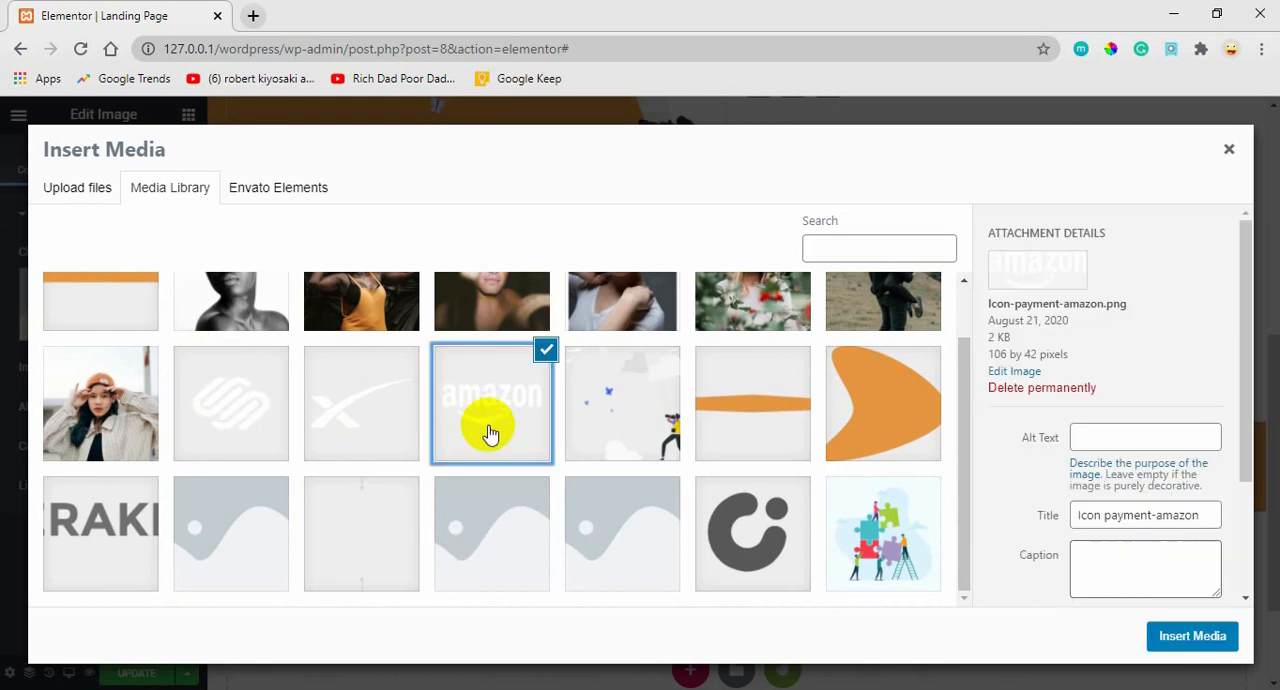
click(1186, 638)
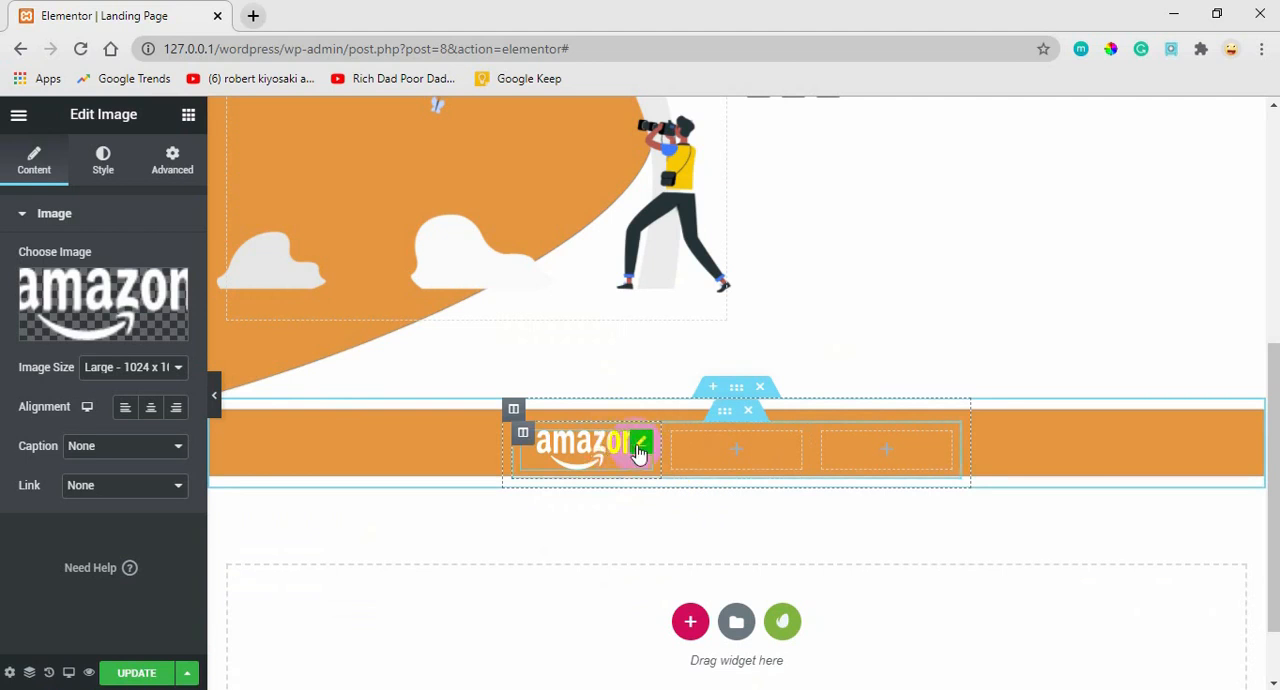
Set the Amazon logo's image size to Medium - 300 x 300 and align it to the center.
click(167, 370)
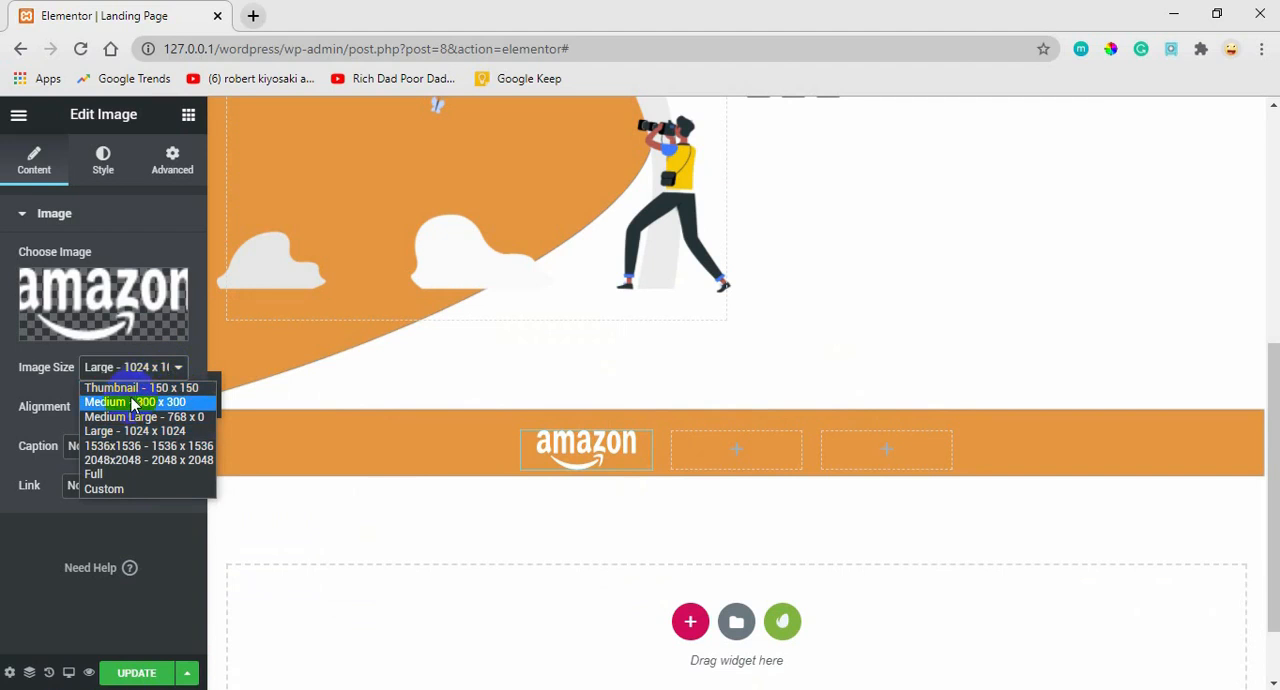
click(128, 390)
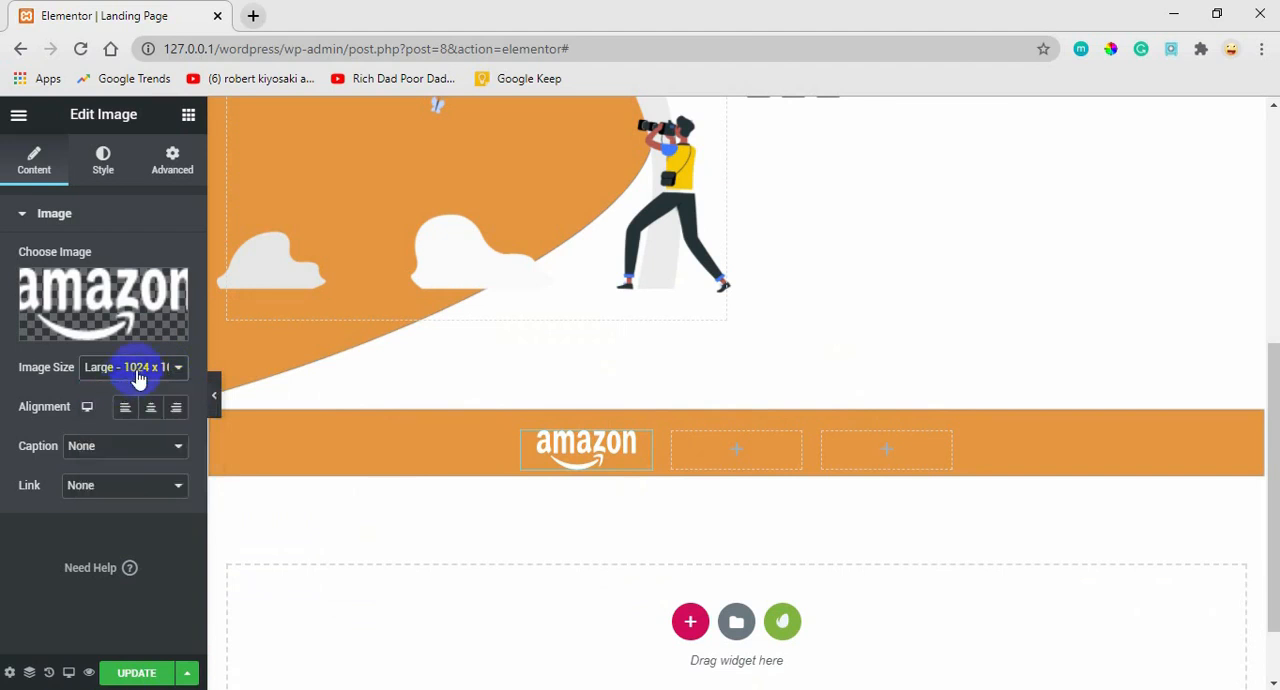
click(140, 370)
click(112, 489)
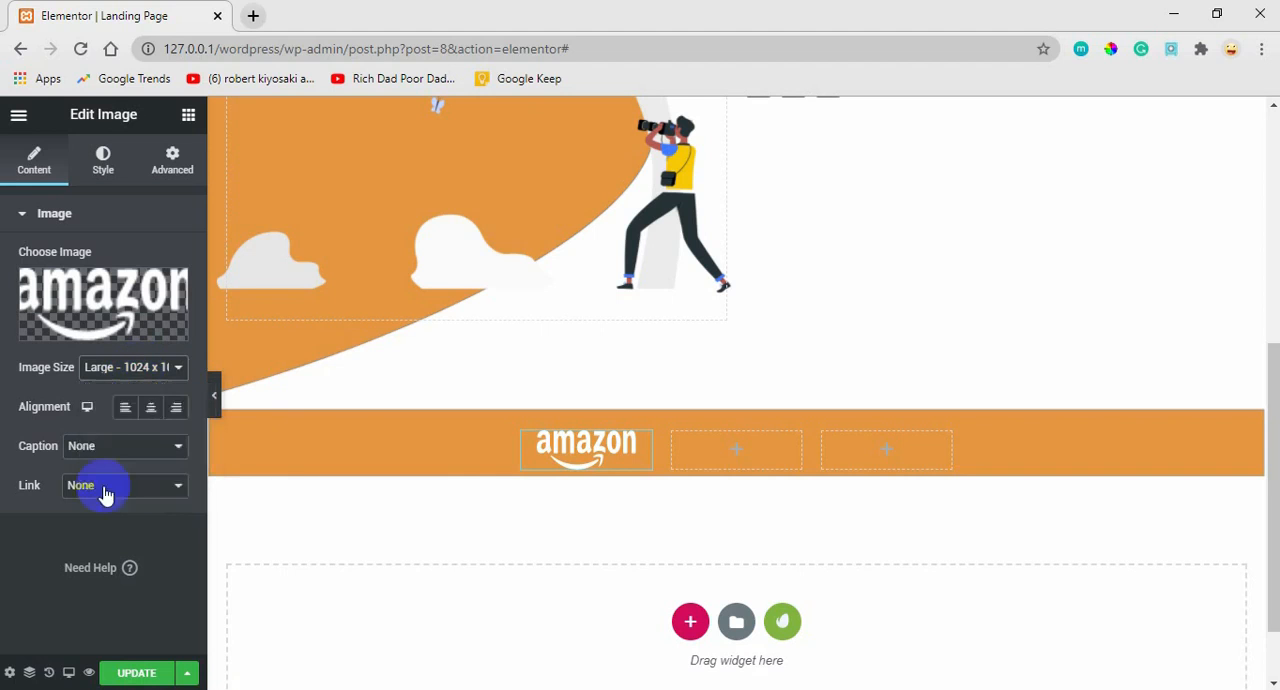
click(156, 380)
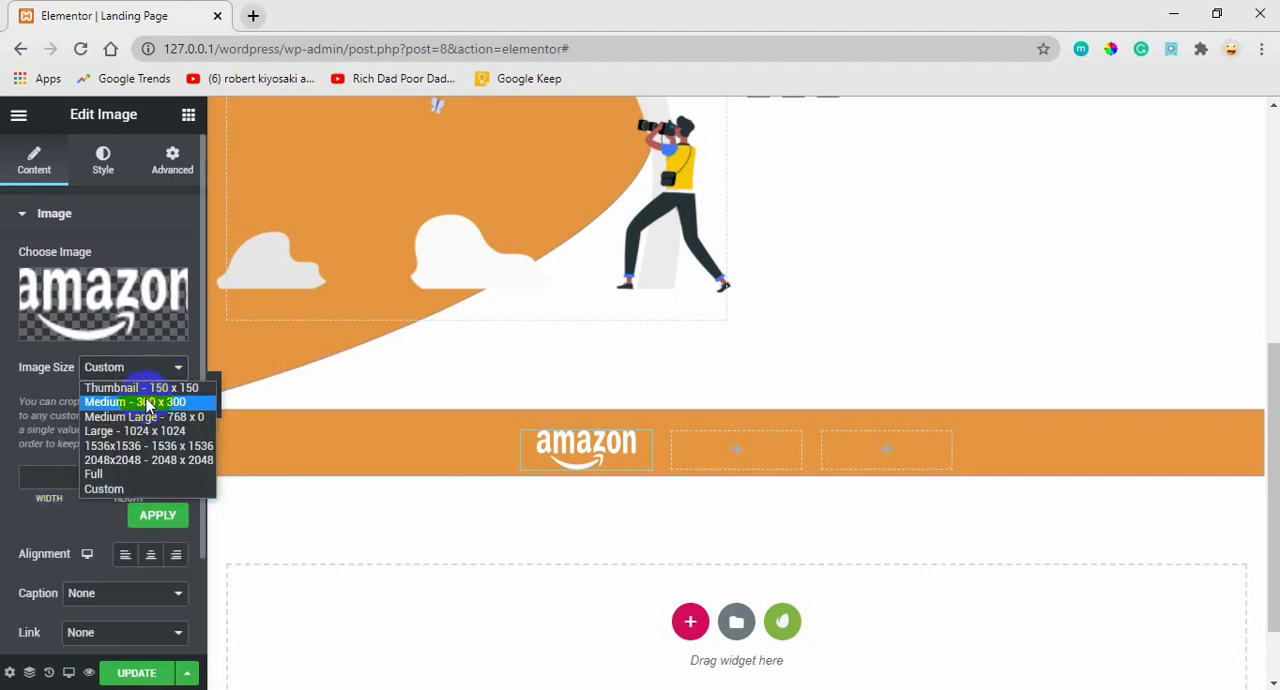
click(147, 402)
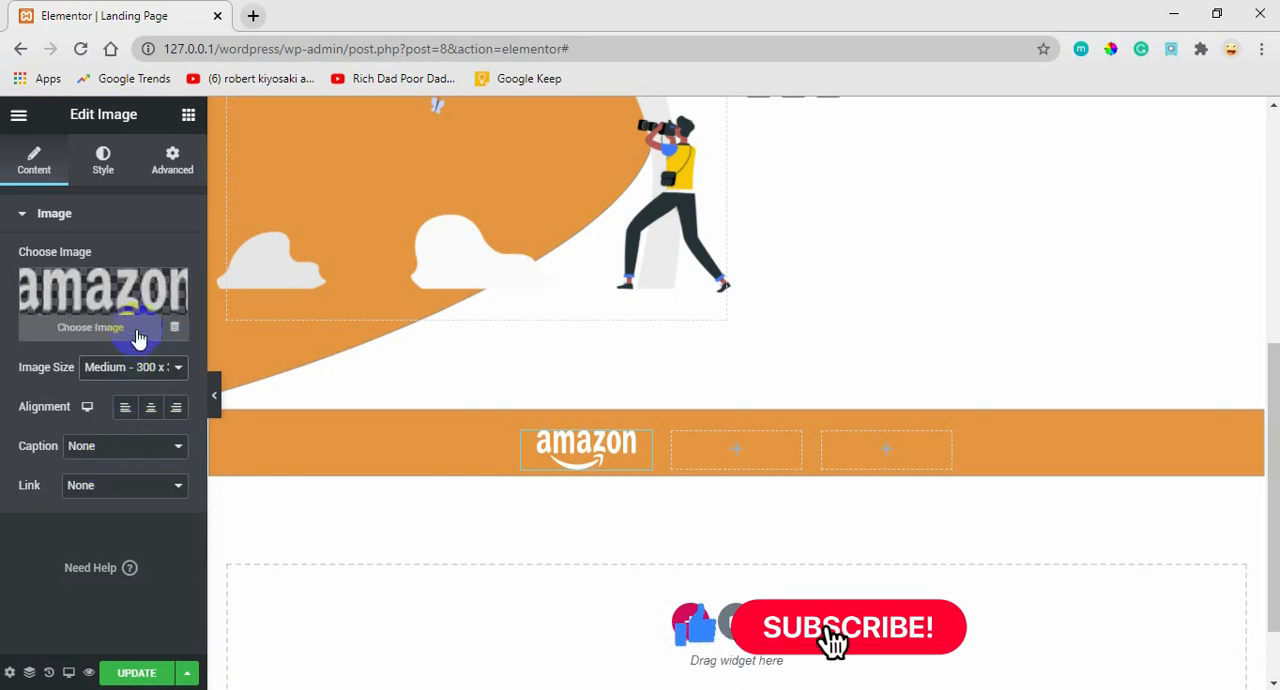
click(152, 408)
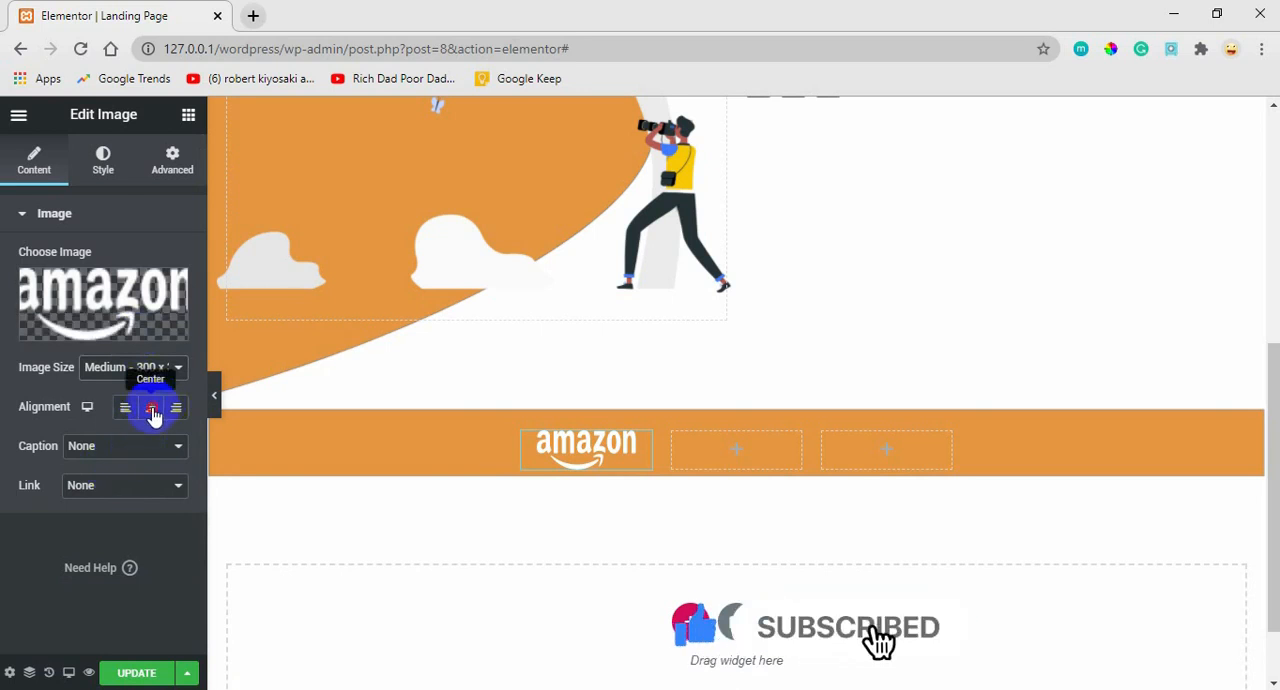
Set the Amazon logo's width to 44%.
click(100, 168)
click(22, 292)
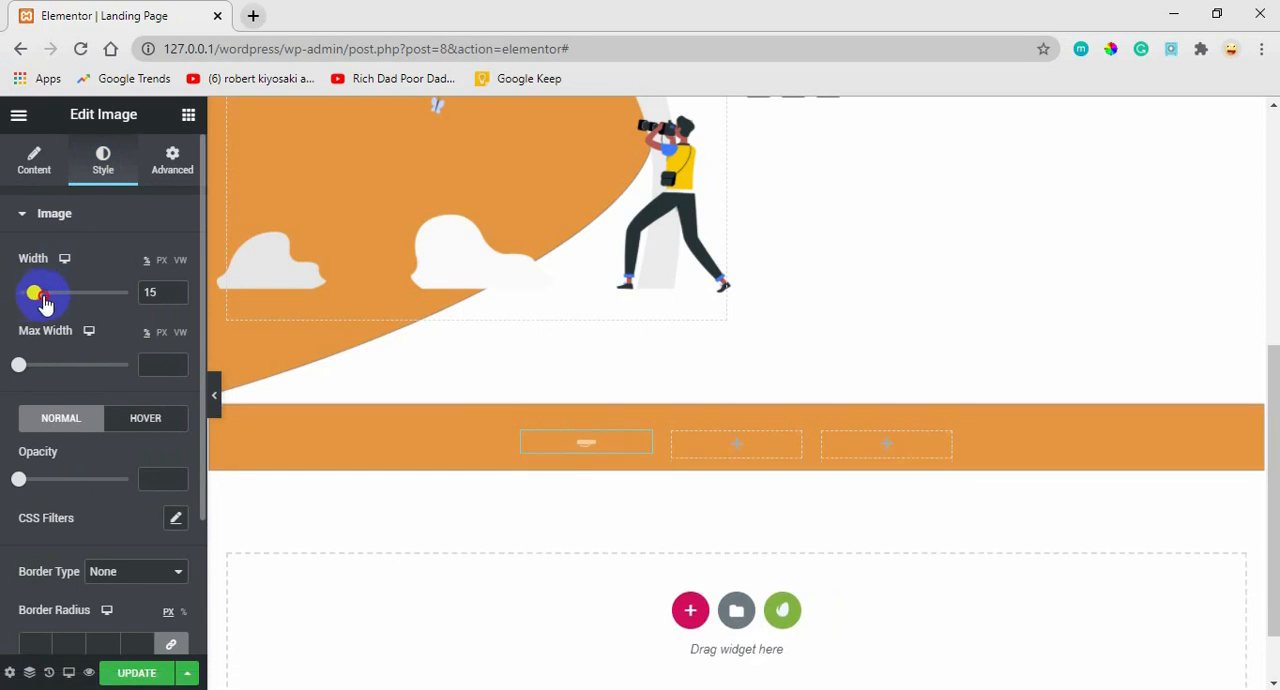
drag(50, 306, 69, 310)
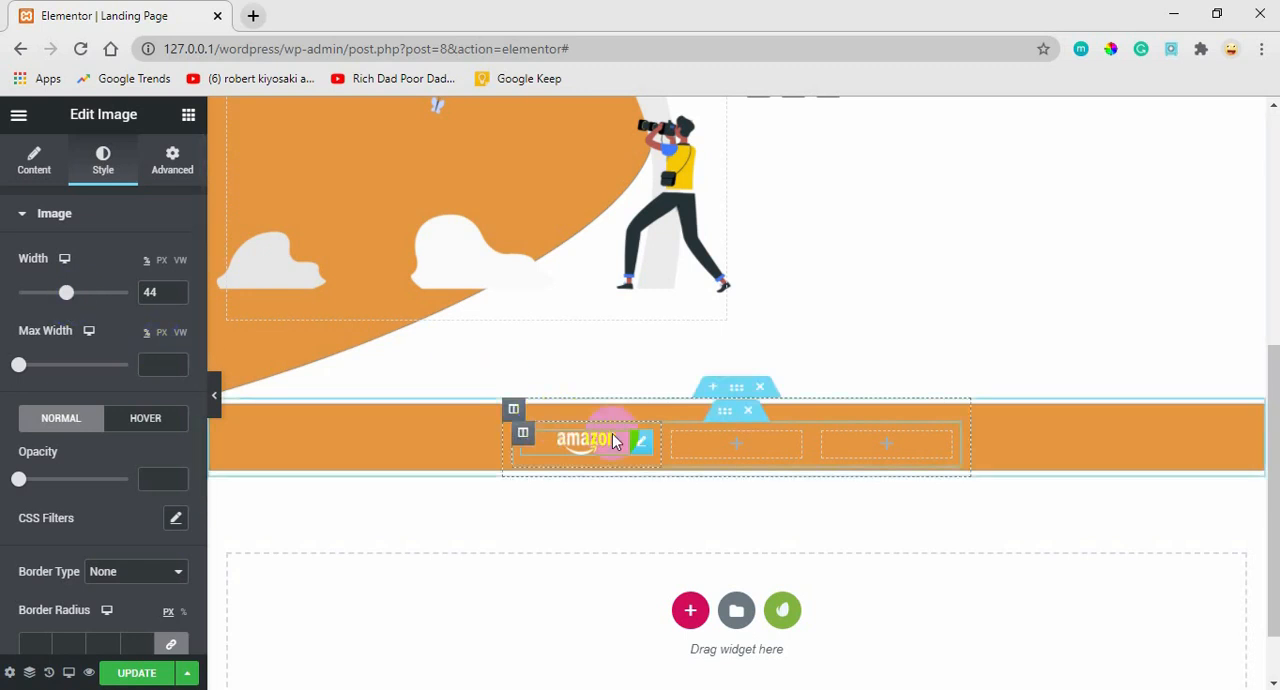
Duplicate the Amazon logo twice, placing one copy in the second column and one in the third.
right_click(642, 446)
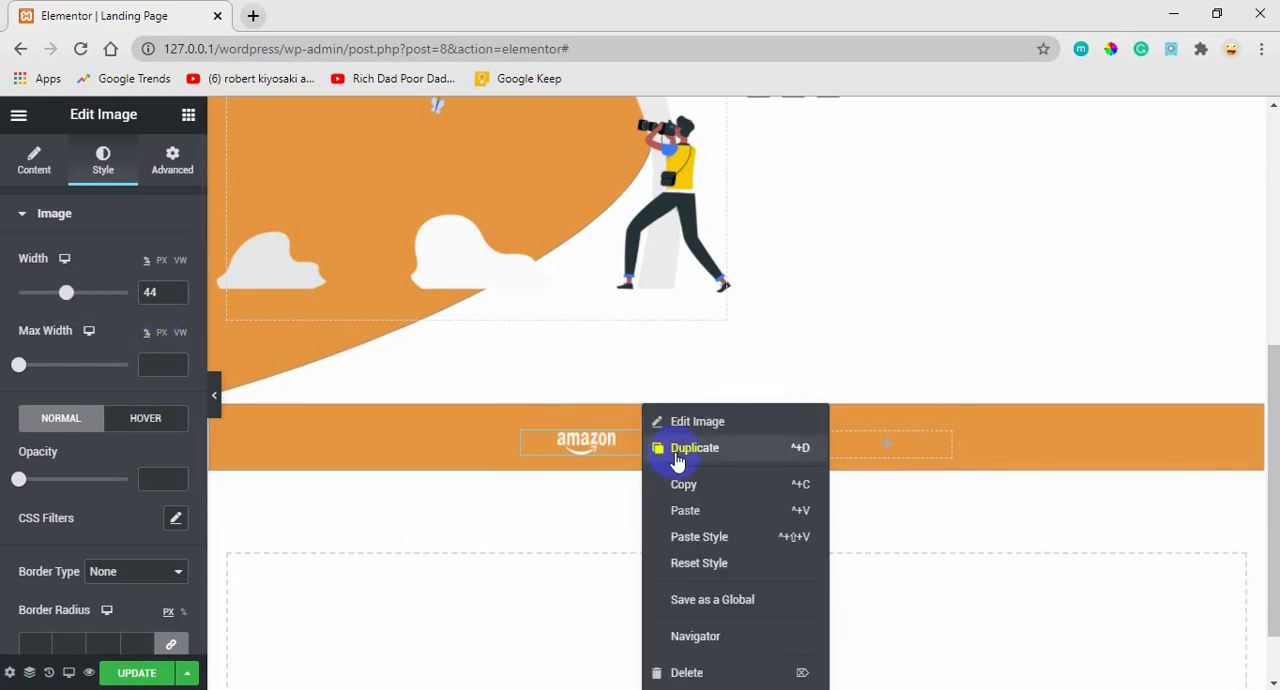
click(672, 455)
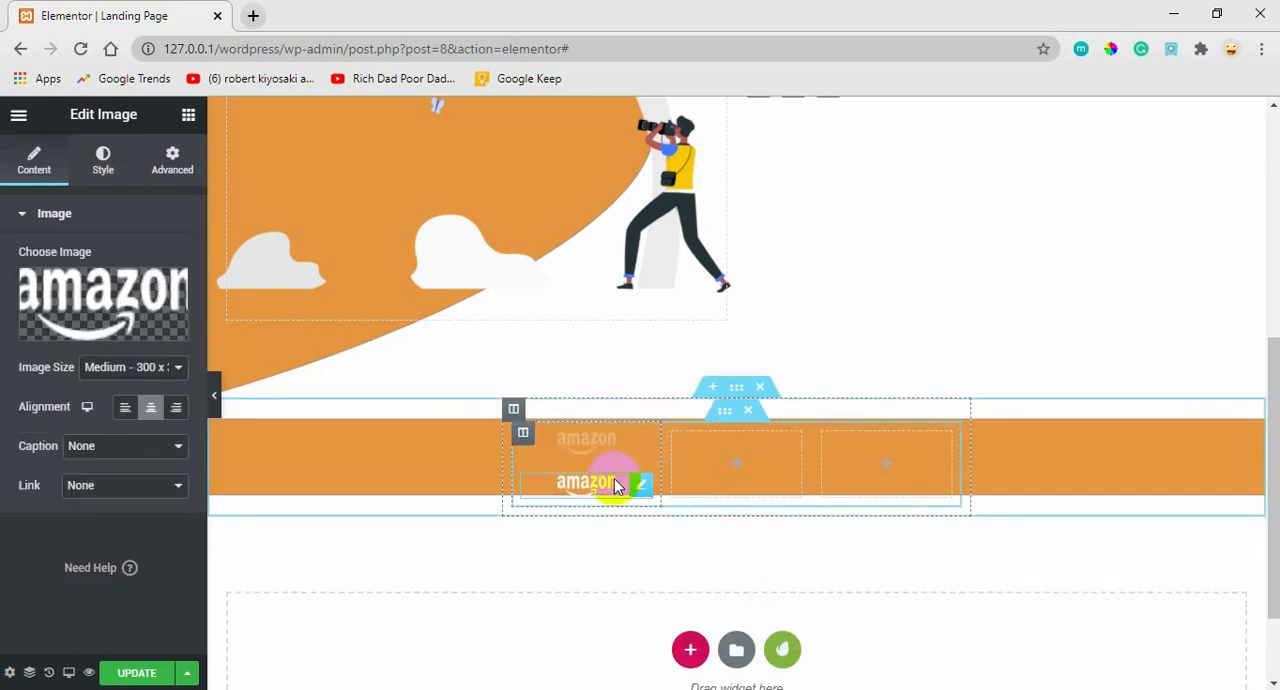
drag(640, 486, 729, 452)
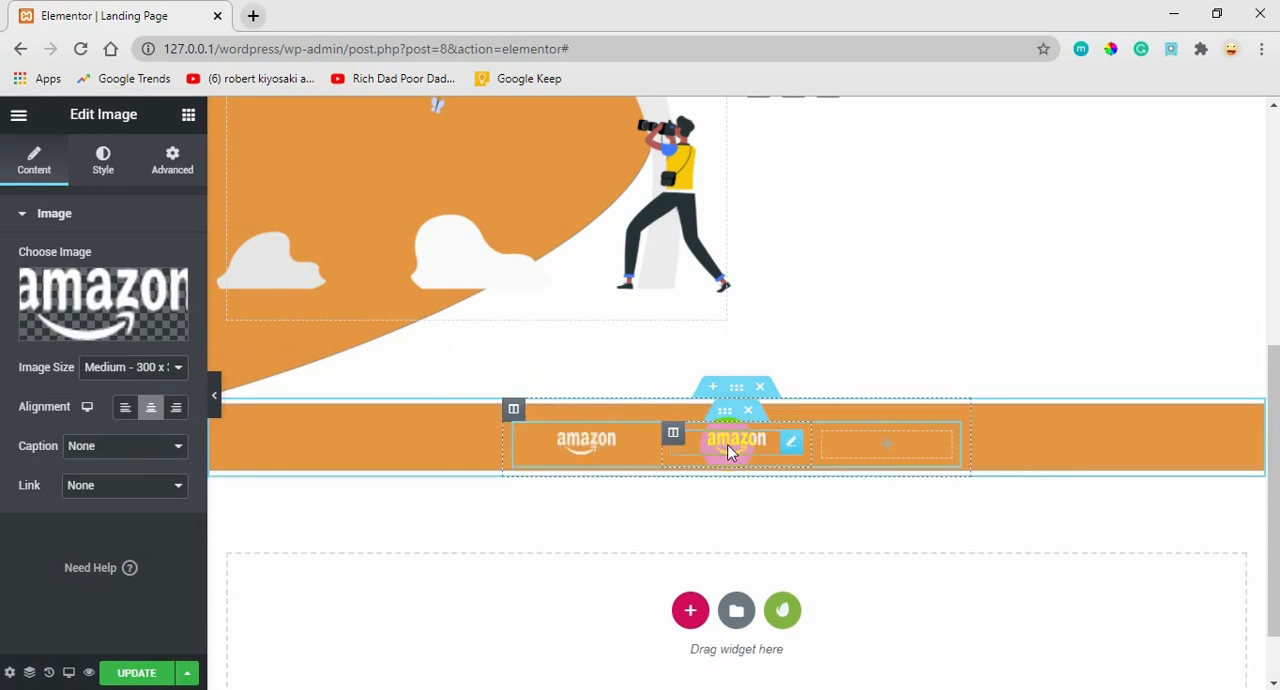
right_click(787, 447)
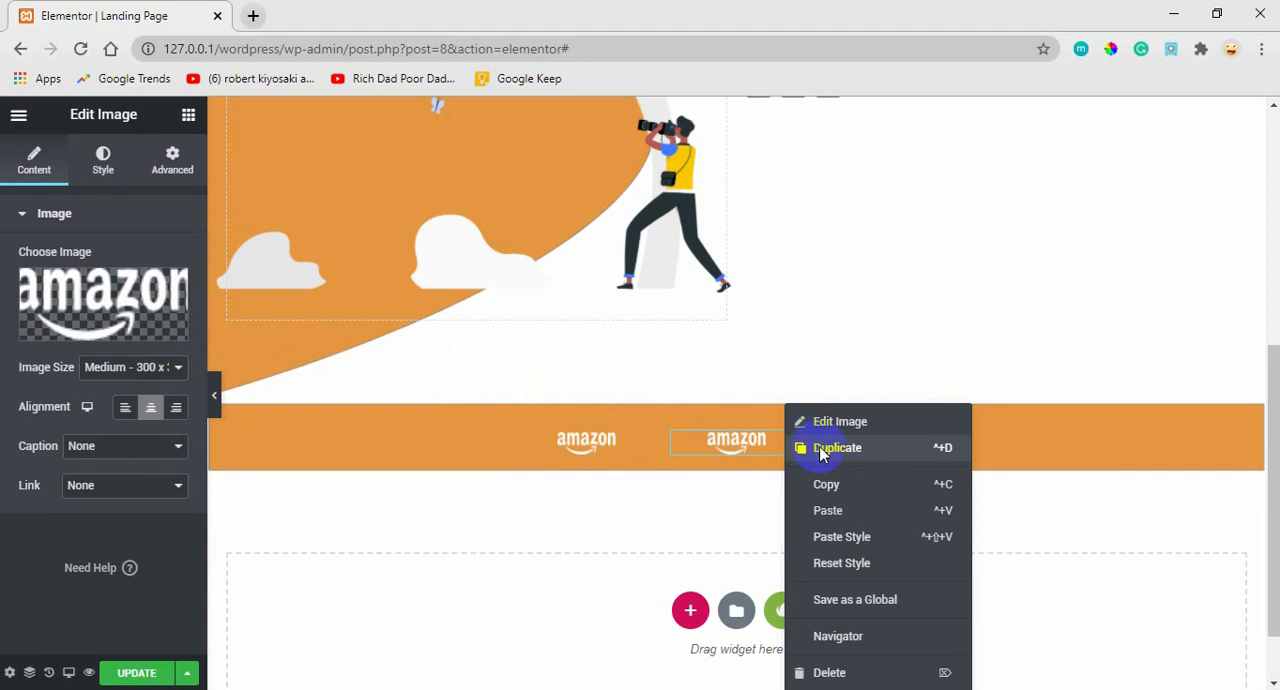
click(820, 452)
drag(803, 480, 858, 444)
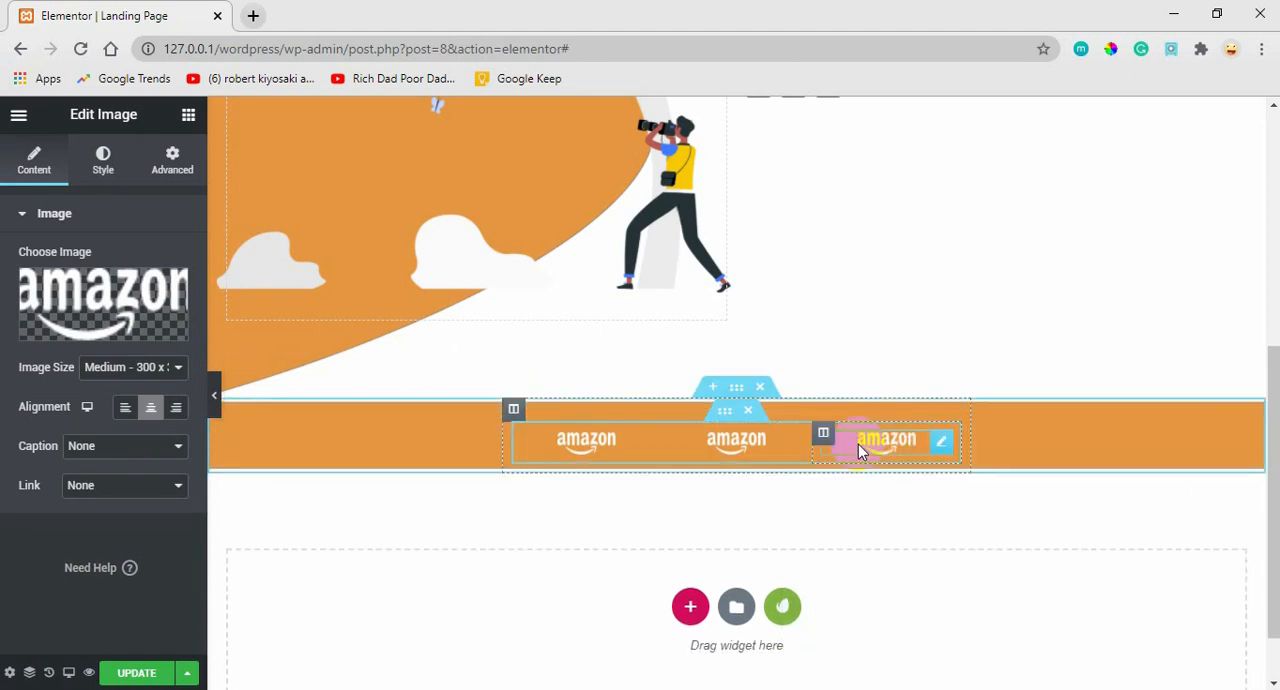
Replace the second column's image with Icon-simple-spacex.png from the media library.
click(790, 442)
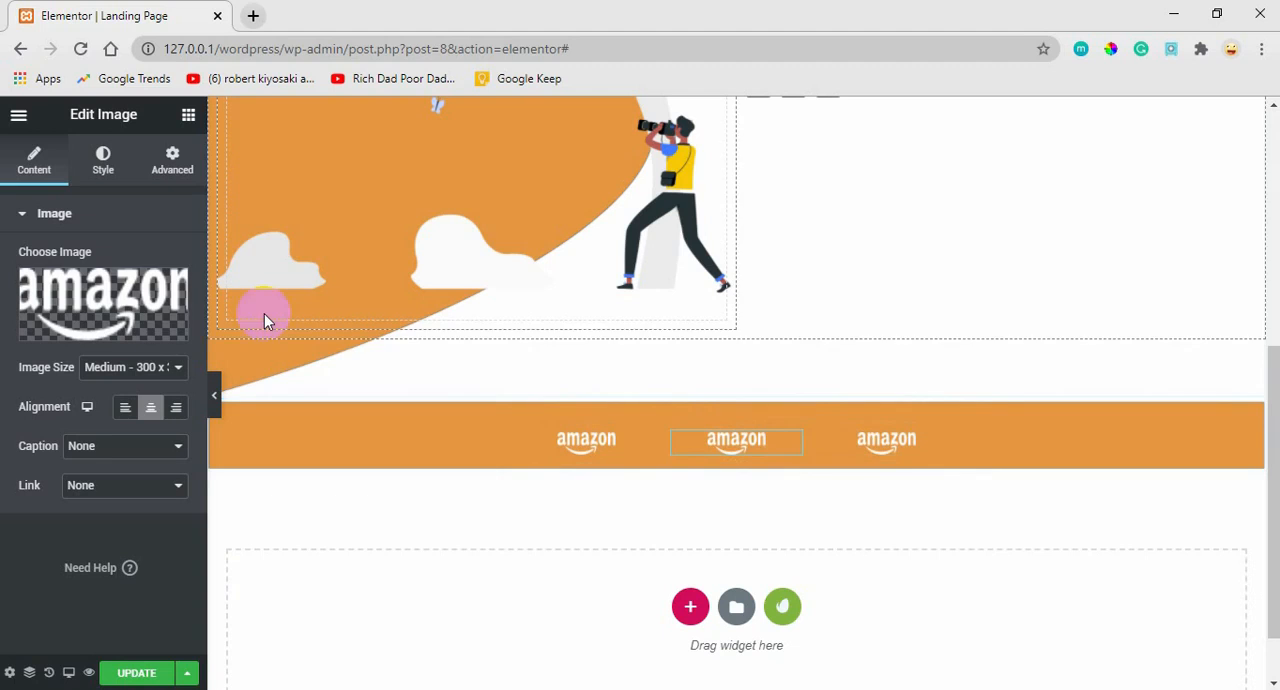
click(63, 300)
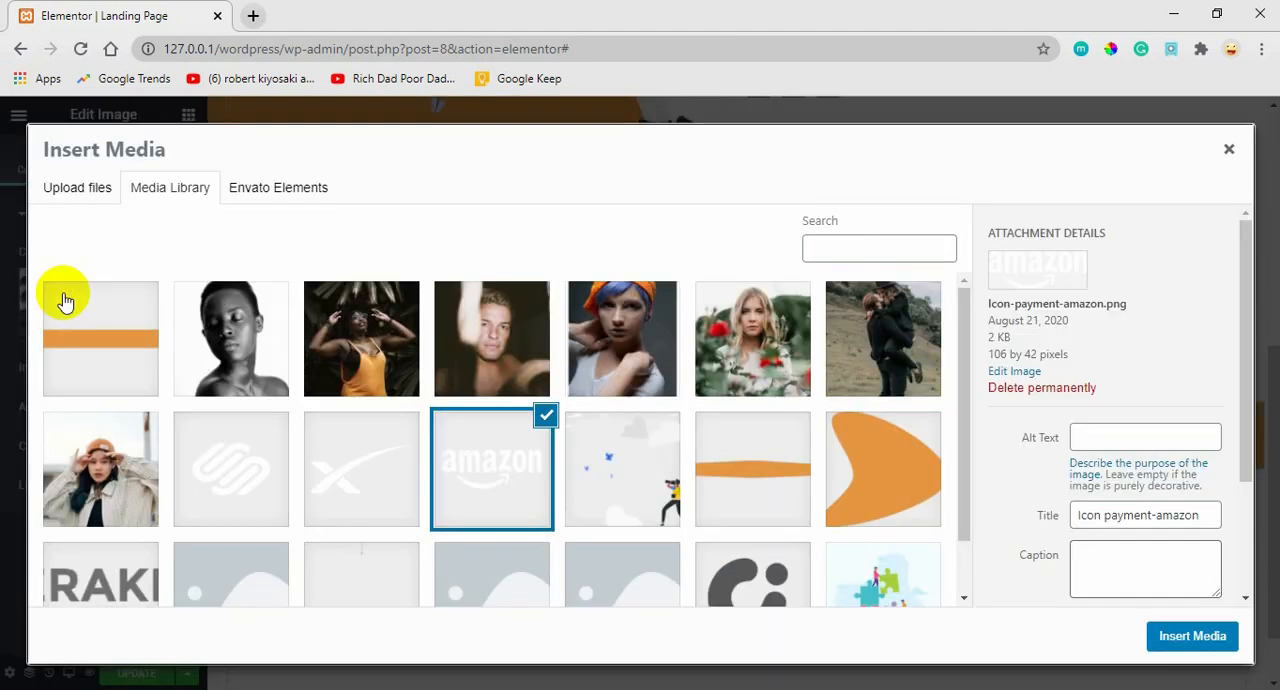
click(341, 490)
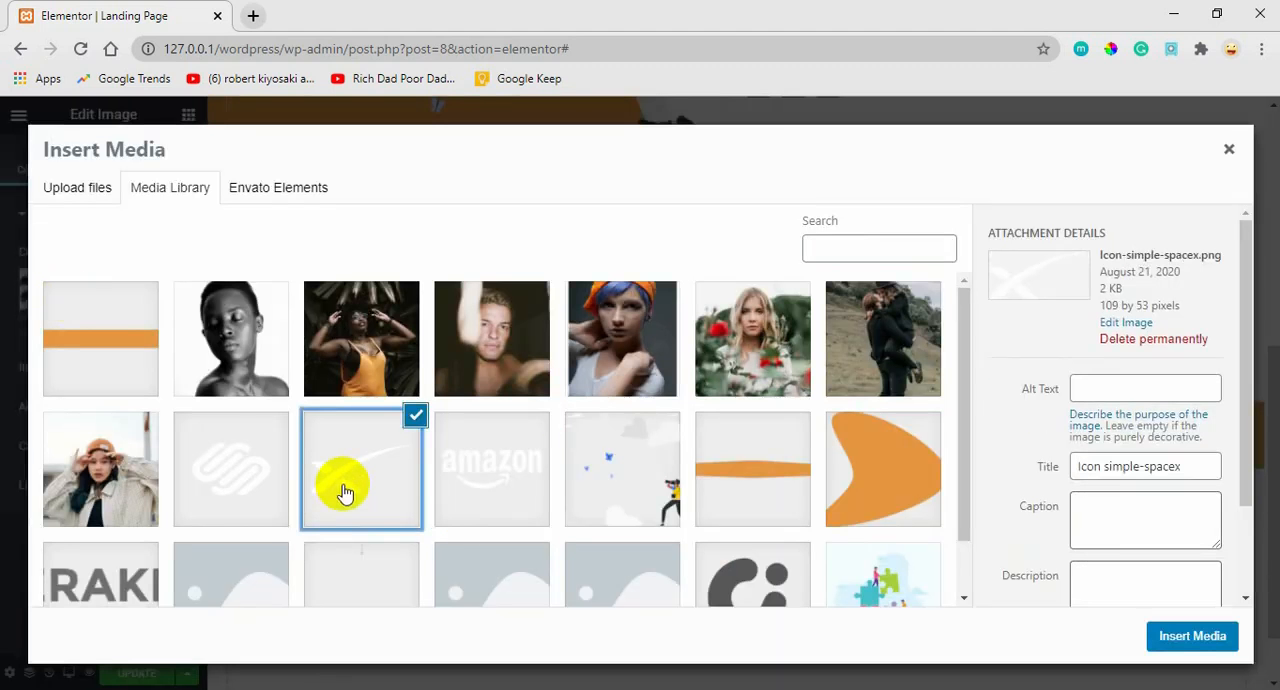
click(1181, 640)
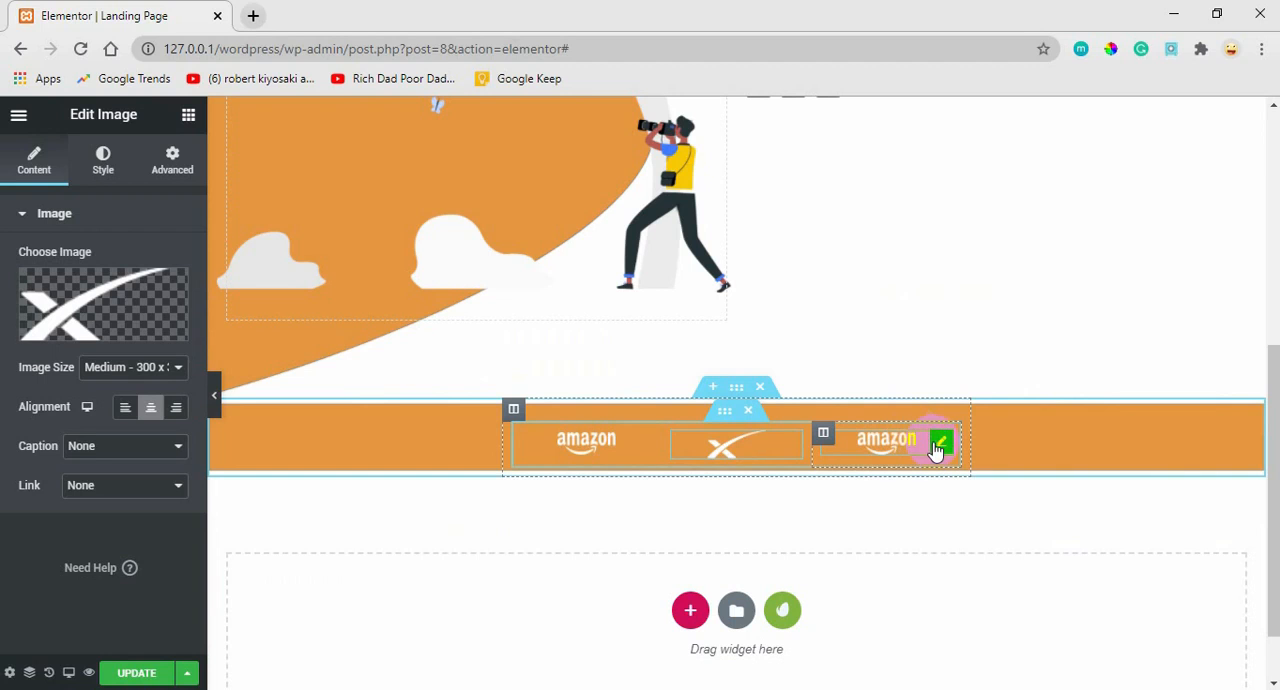
Replace the third column's Amazon logo with Icon-awesome-squarespace.png from the media library.
click(940, 444)
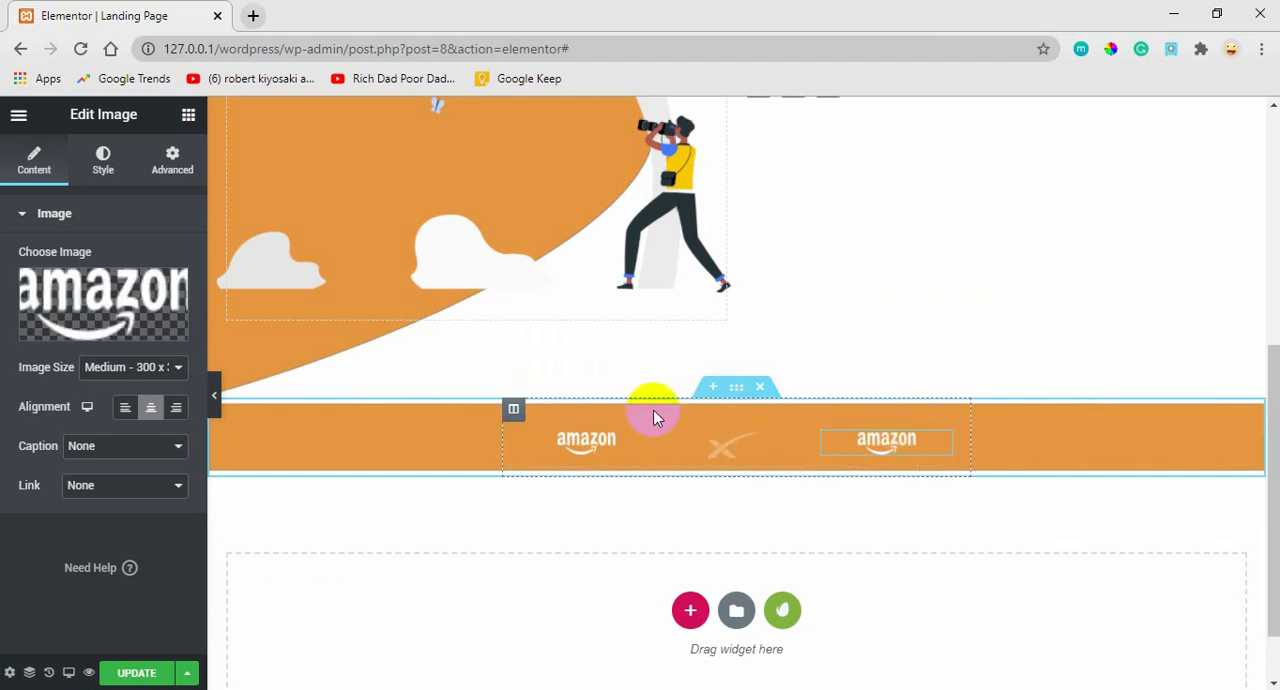
click(84, 300)
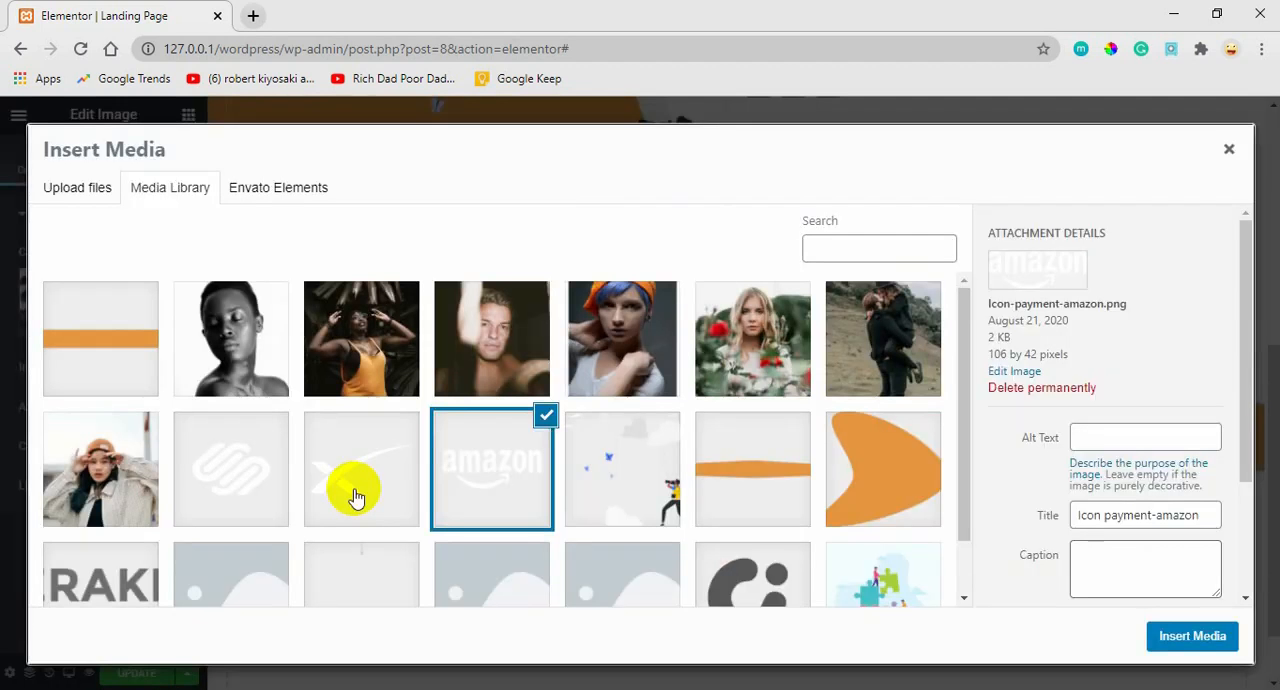
click(229, 469)
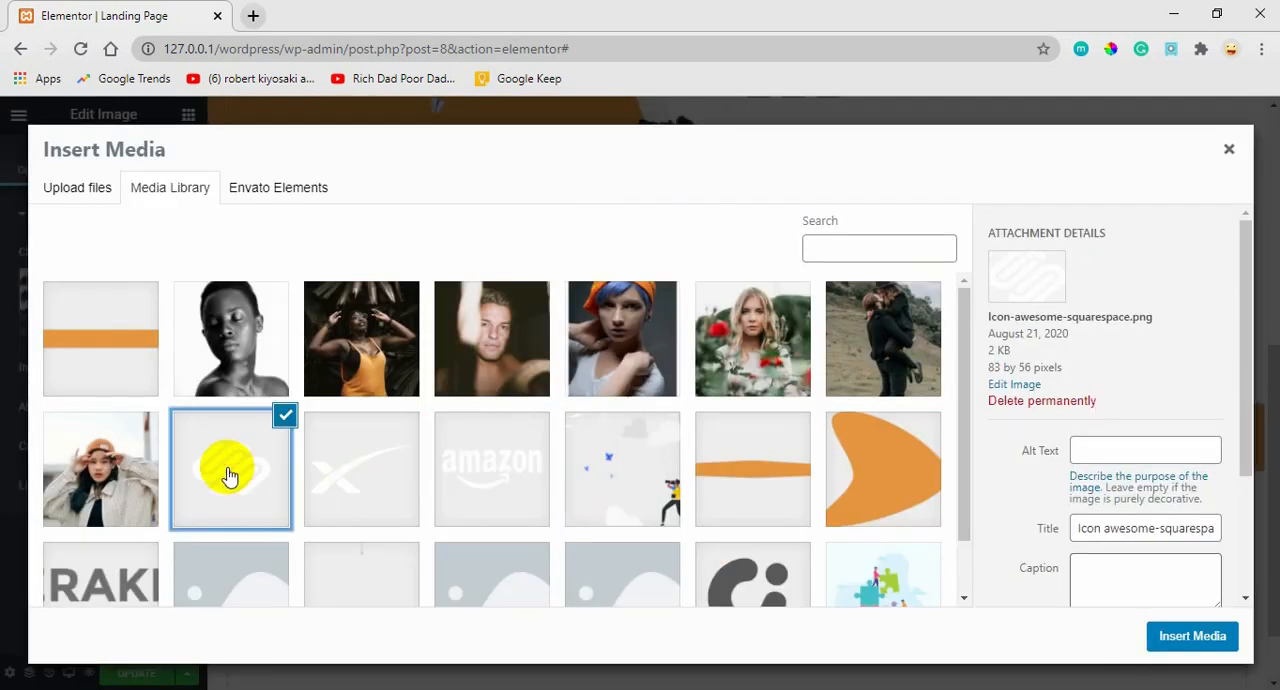
click(1160, 638)
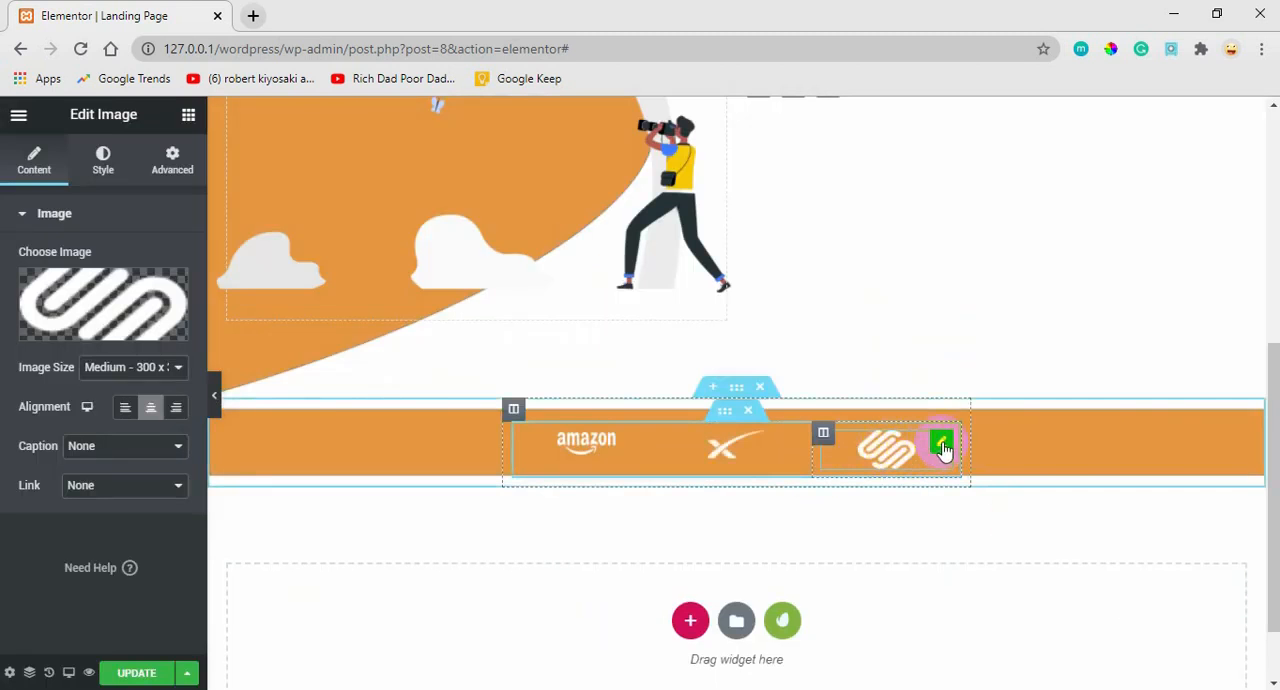
Reduce the Squarespace logo's width to 35% to match the other partner logos.
click(91, 170)
click(146, 290)
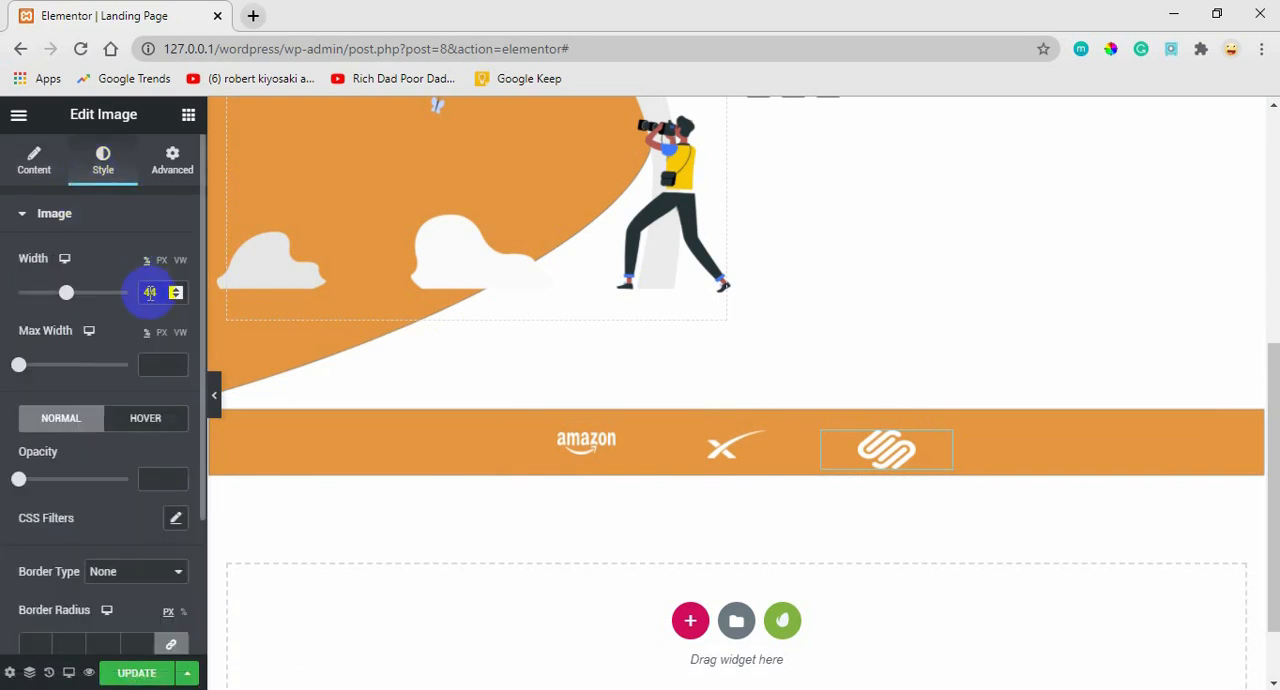
text(50)
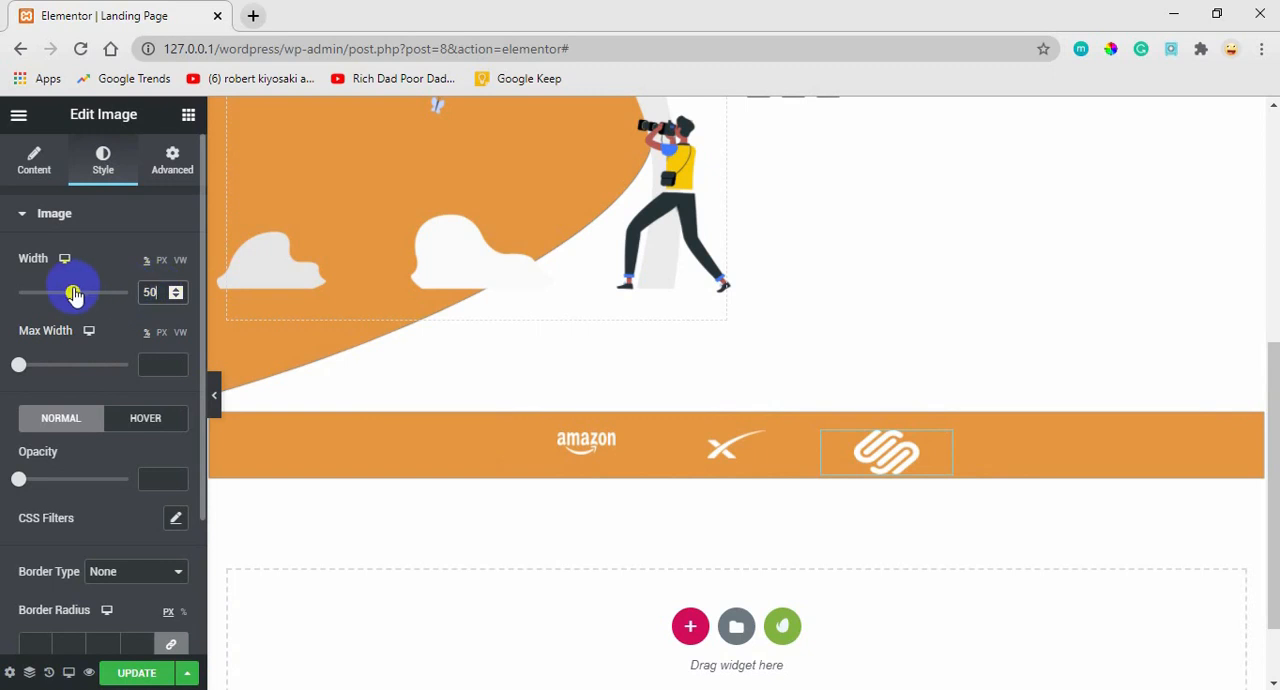
drag(74, 293, 55, 293)
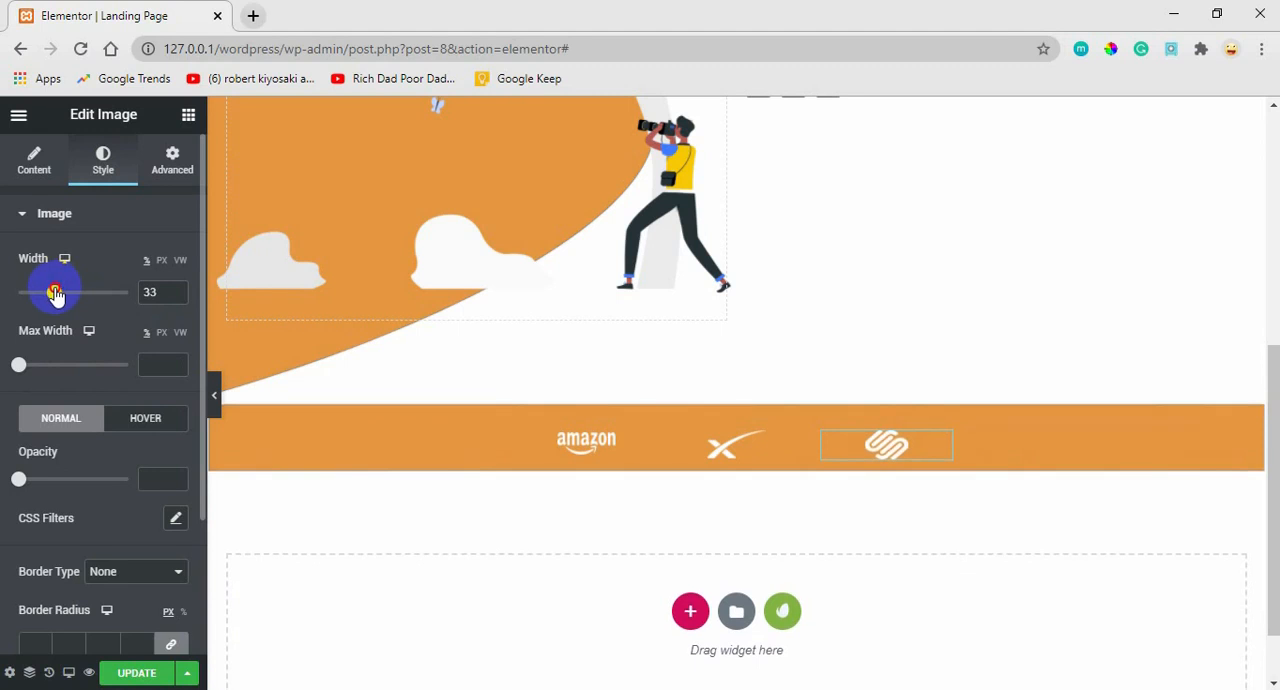
click(176, 298)
click(176, 292)
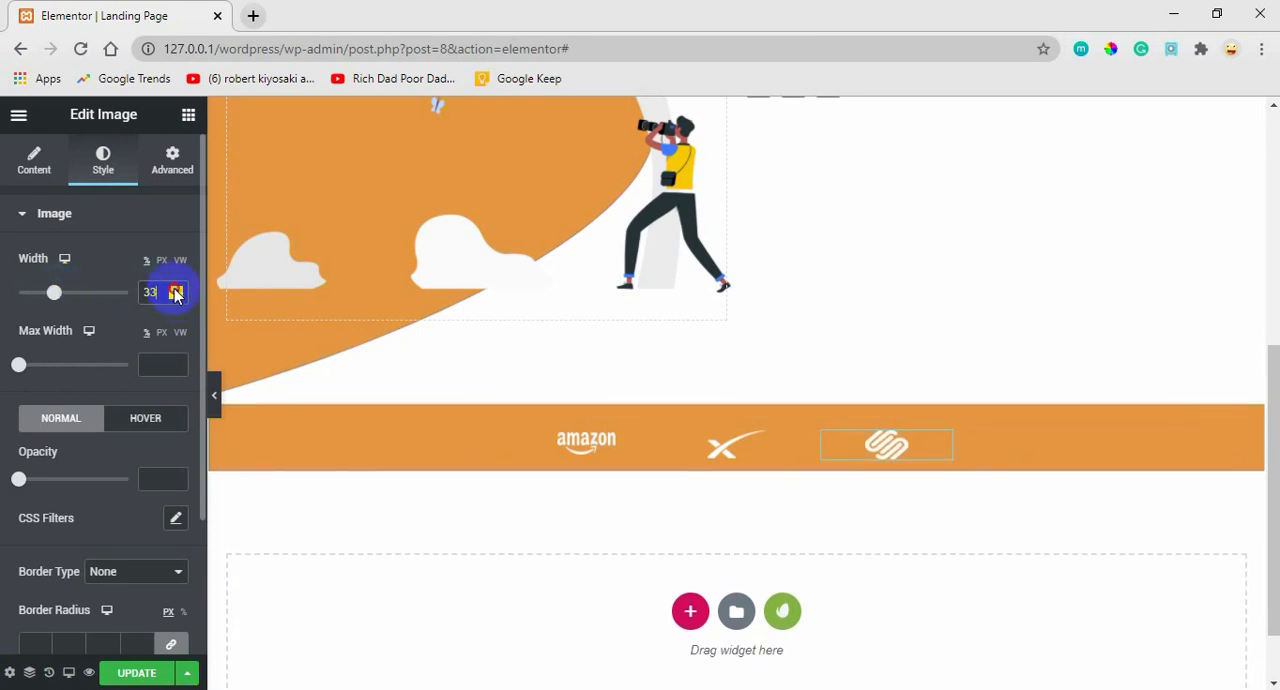
click(176, 292)
click(176, 292)
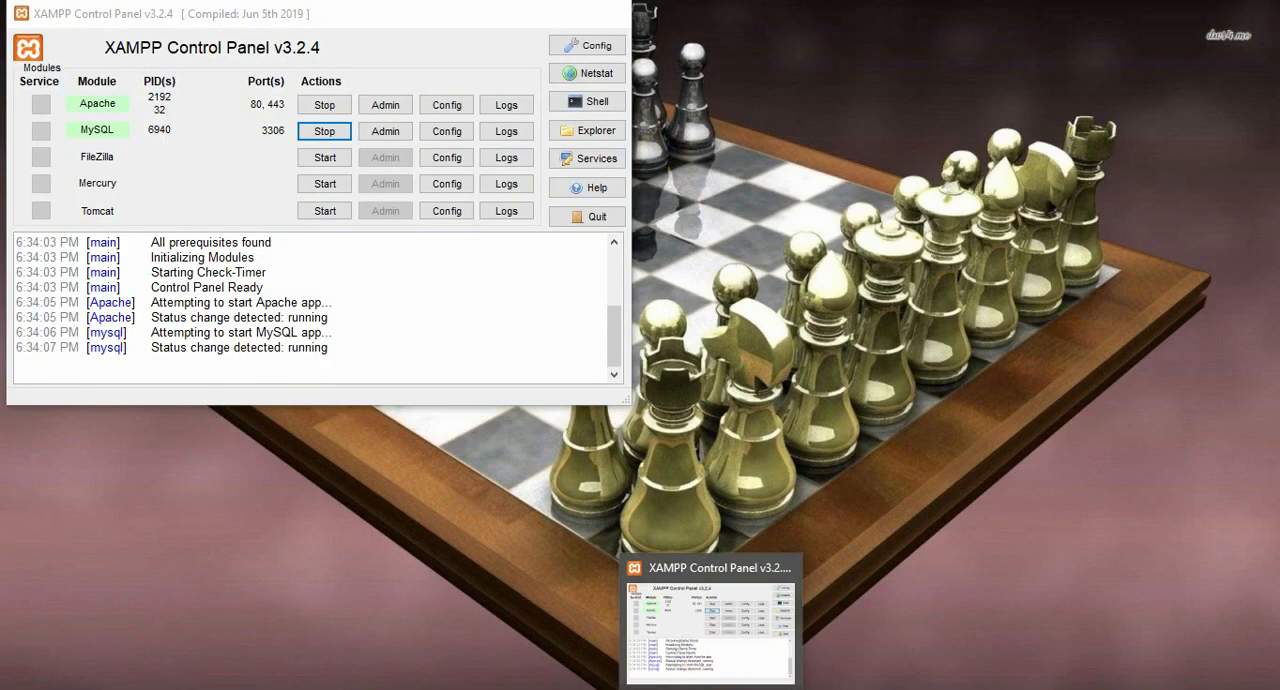
Check the partners strip in the Adobe XD design, then return to Elementor and add a Heading widget above the three logos.
mouse_move(746, 689)
click(751, 650)
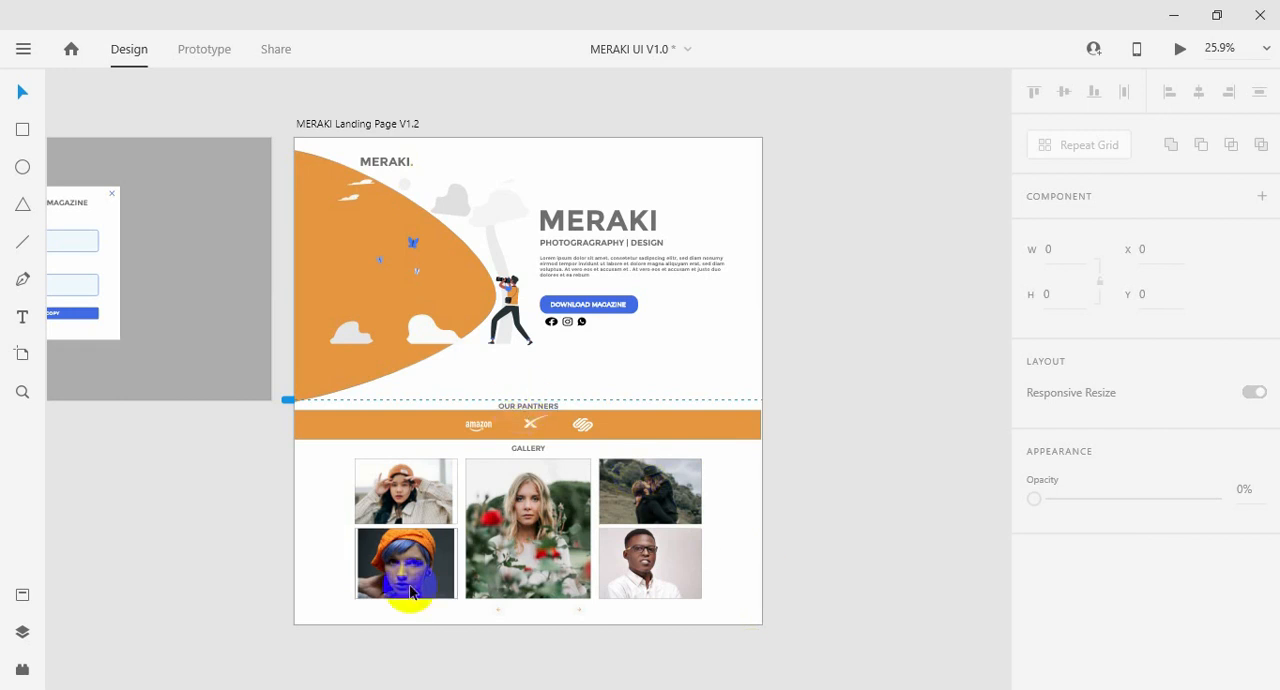
mouse_move(285, 688)
click(170, 668)
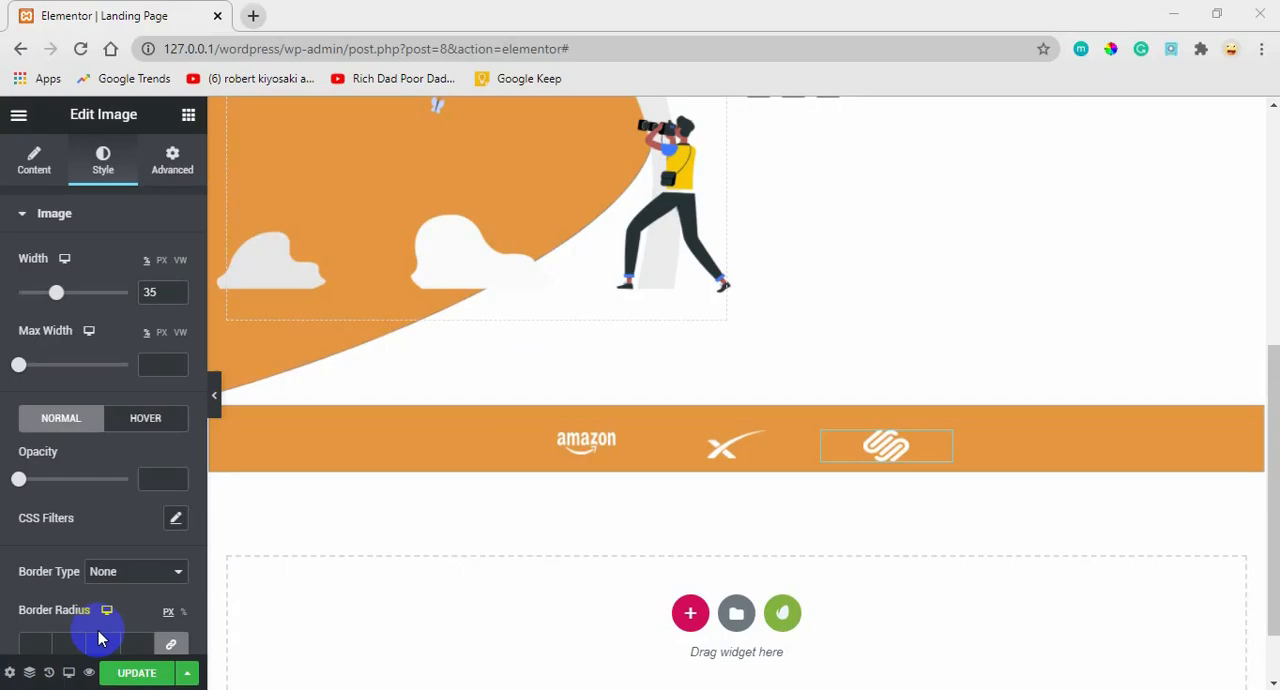
click(188, 116)
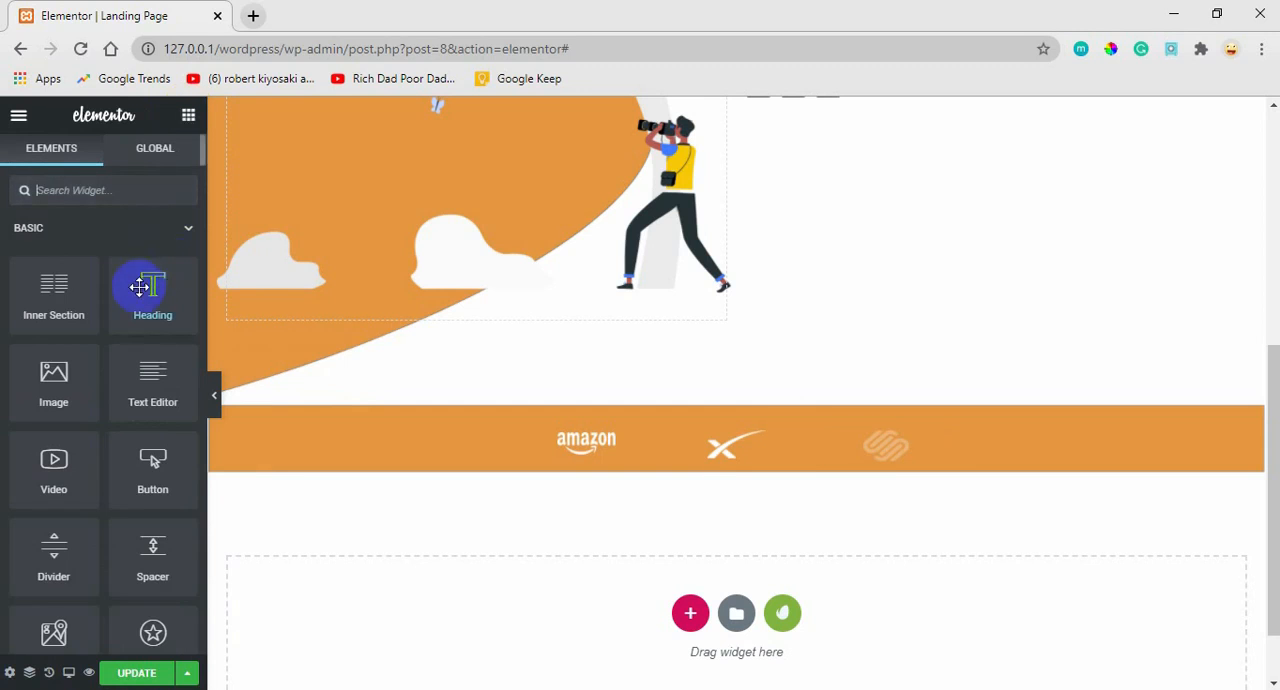
drag(140, 287, 712, 426)
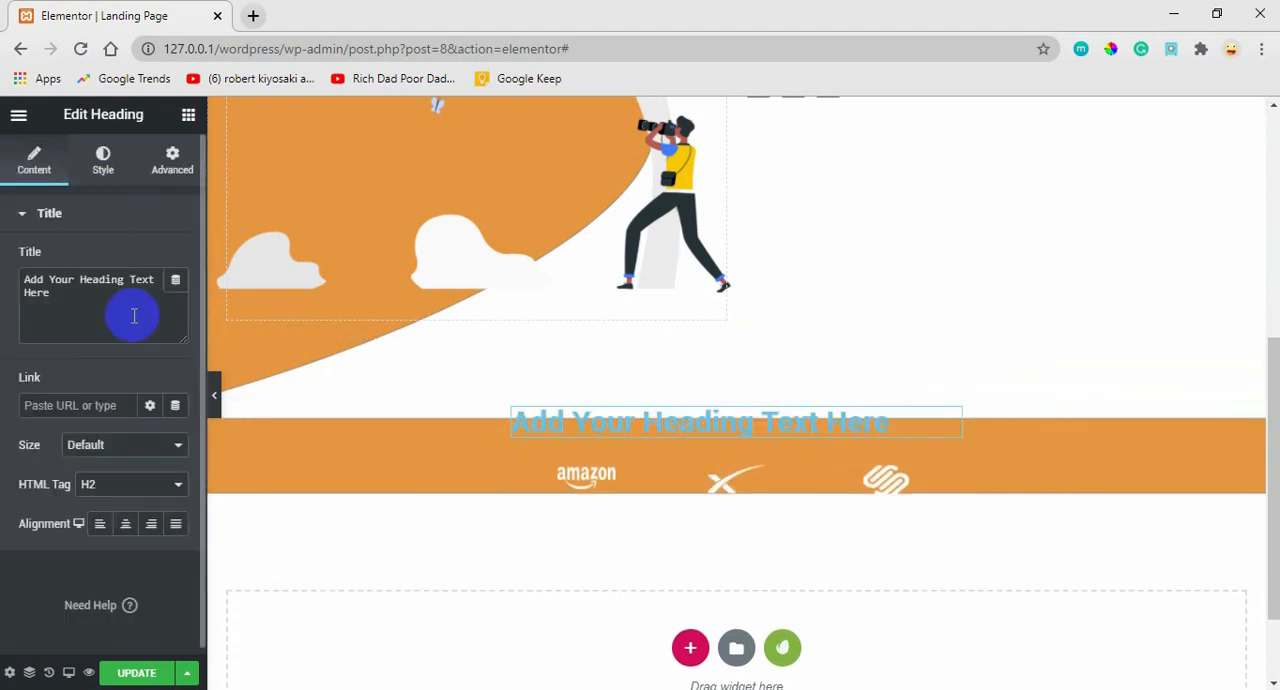
Set the new heading's title to "our partners" and align it to the center.
triple_click(47, 295)
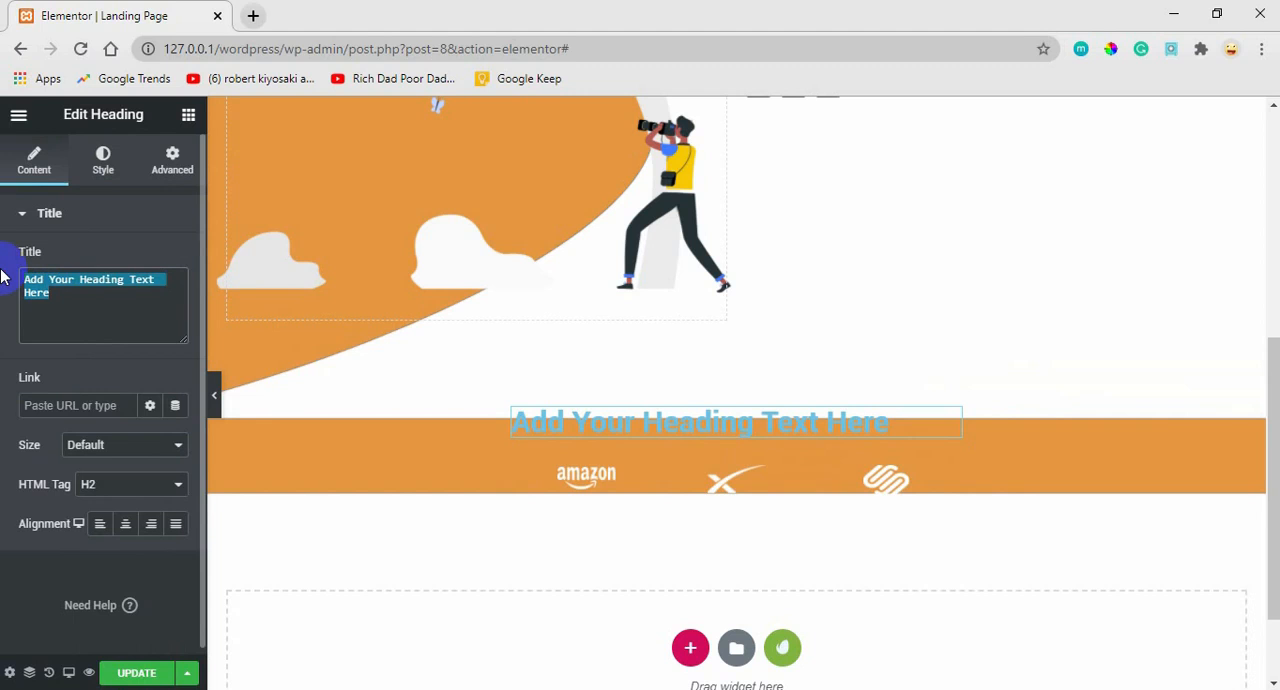
text(our )
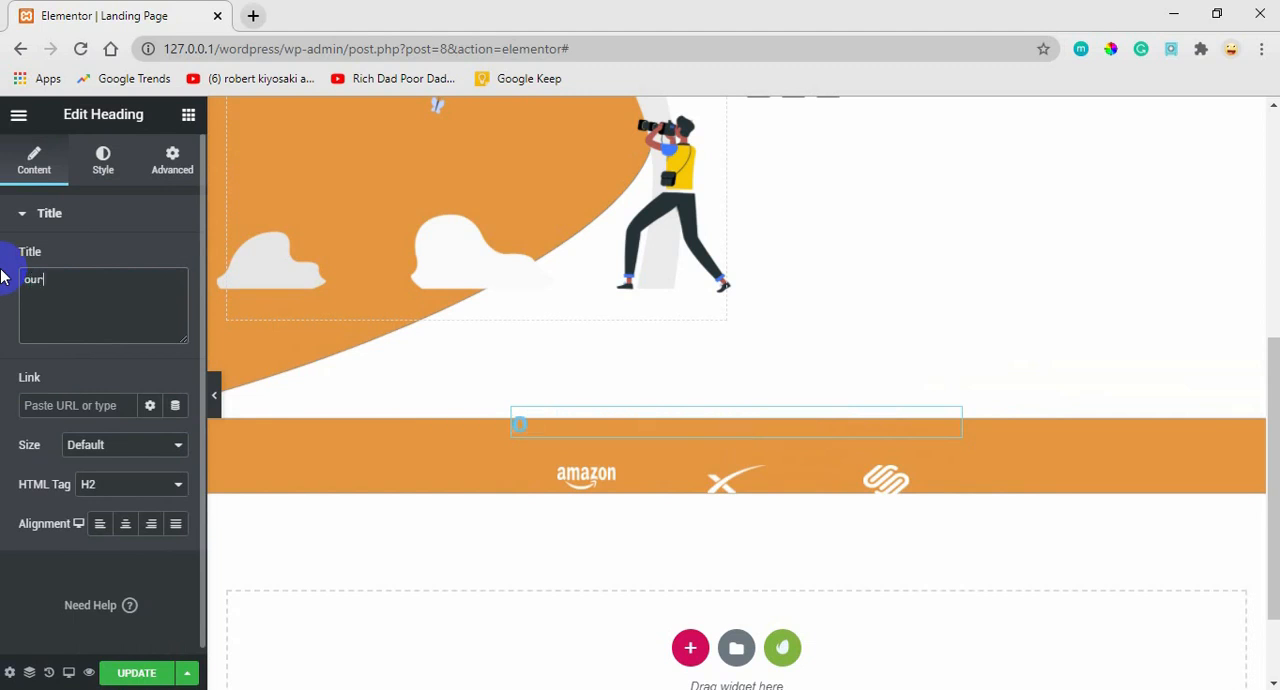
text(part)
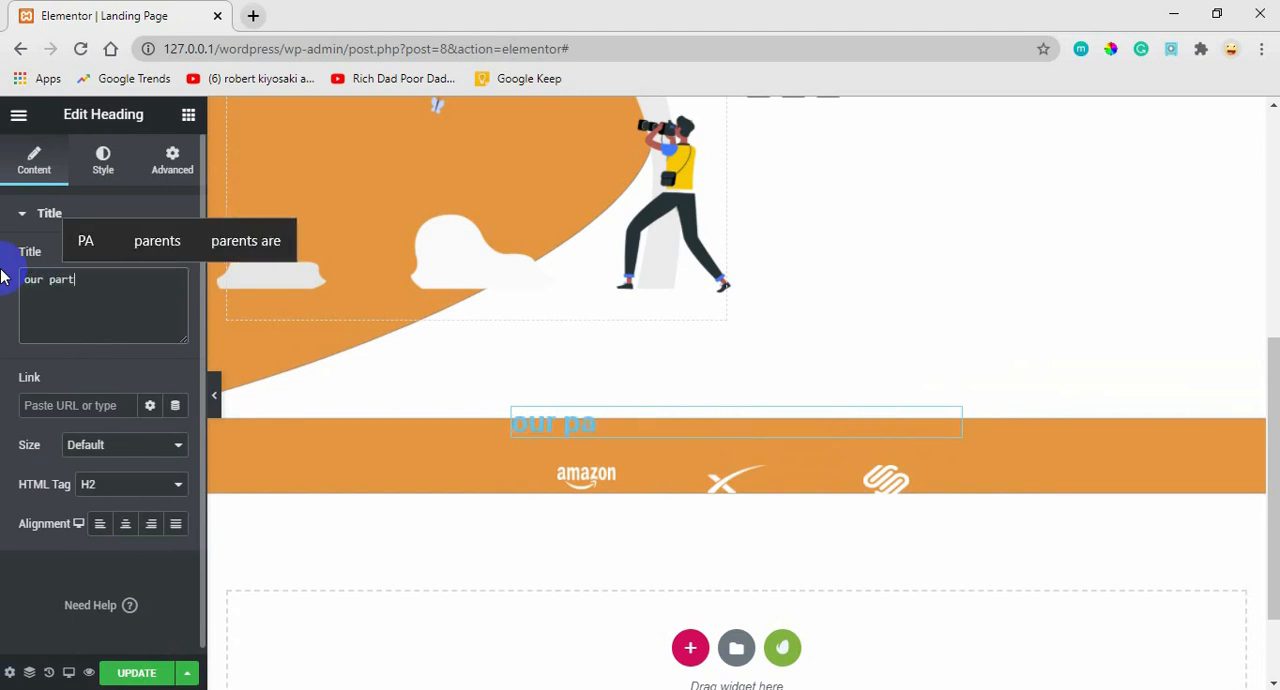
text(ne)
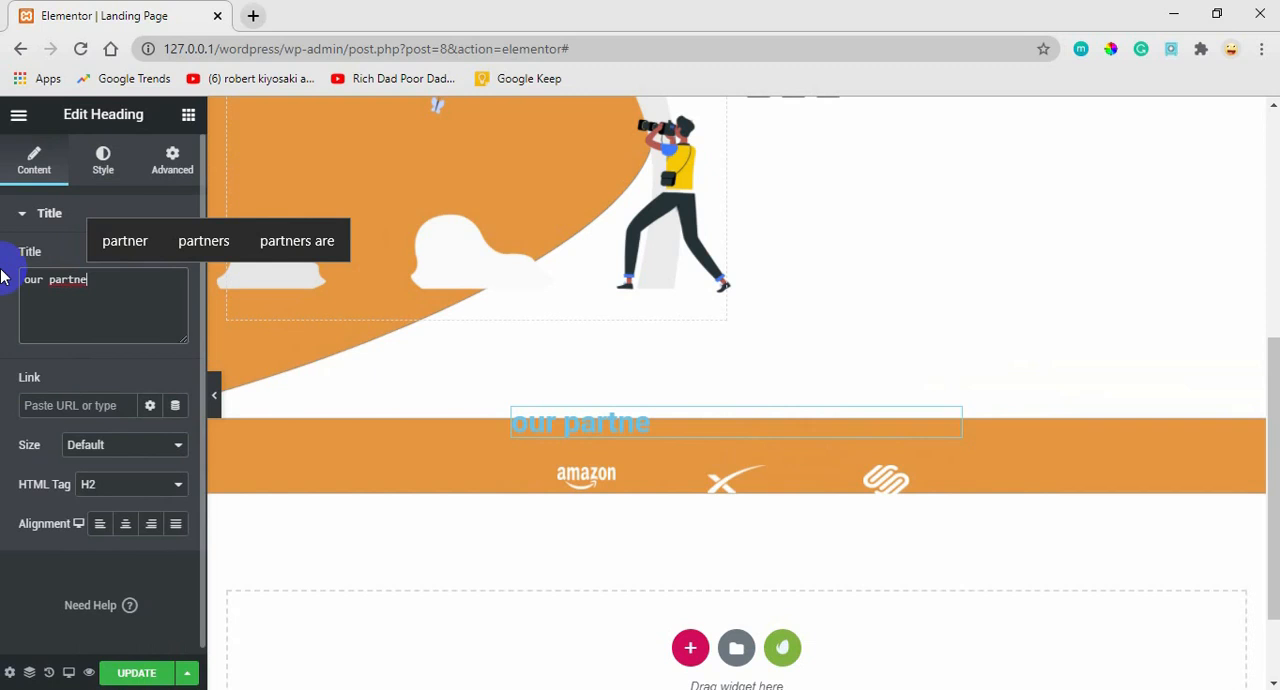
click(201, 238)
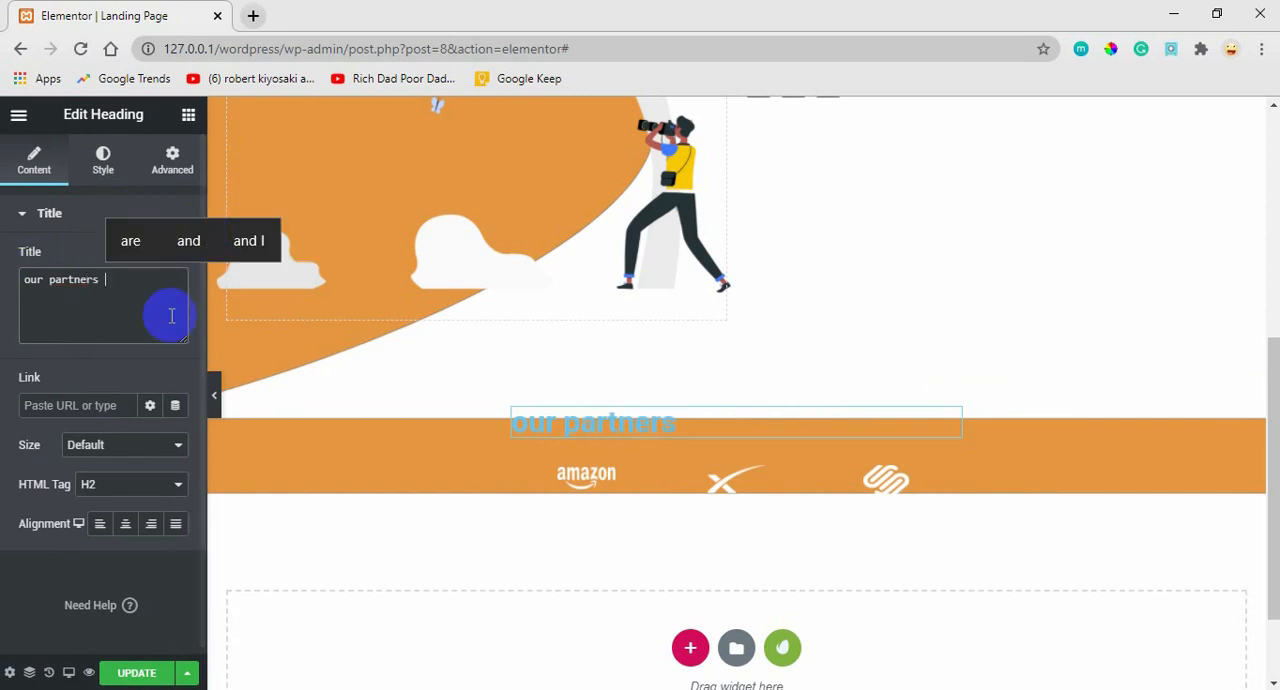
click(125, 525)
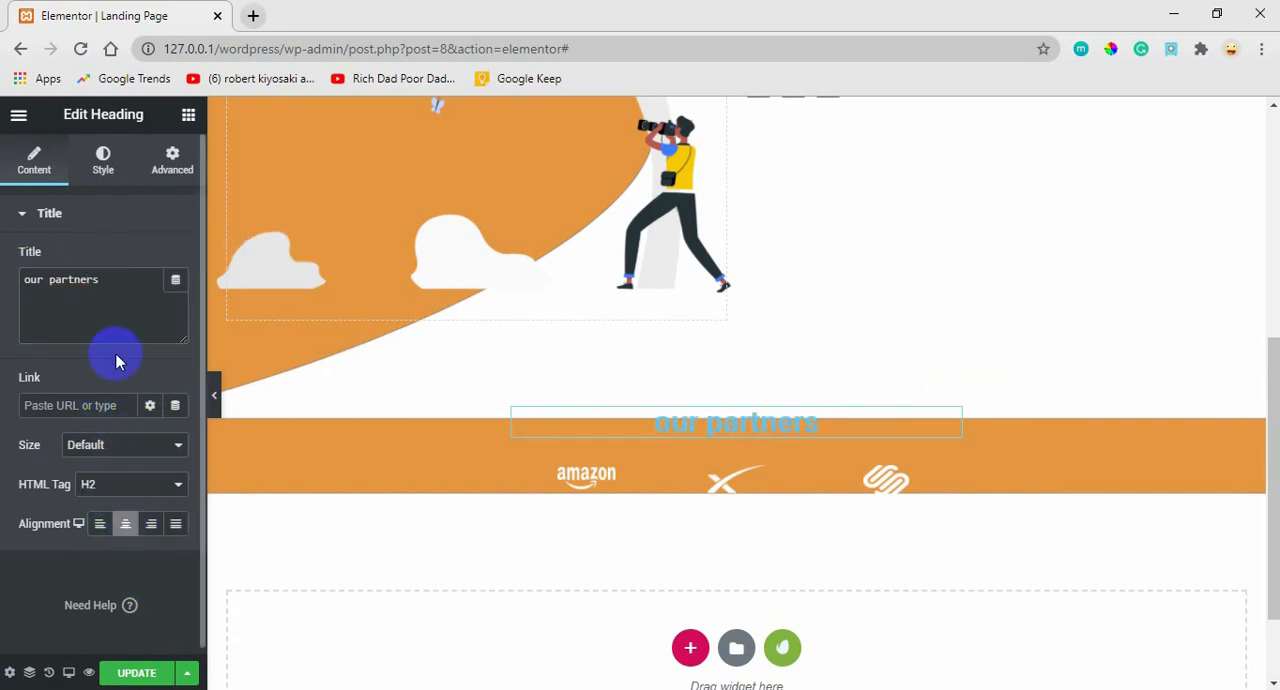
Set the partners heading's text color to the saved gray swatch.
click(106, 162)
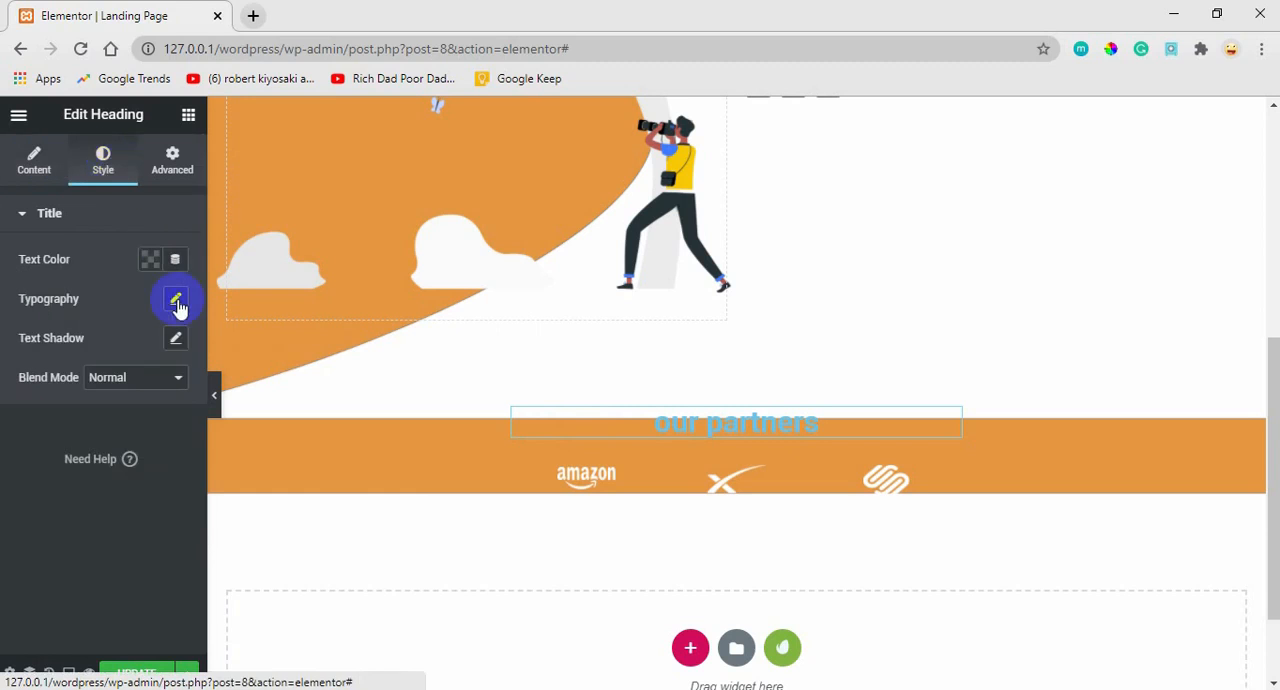
click(150, 262)
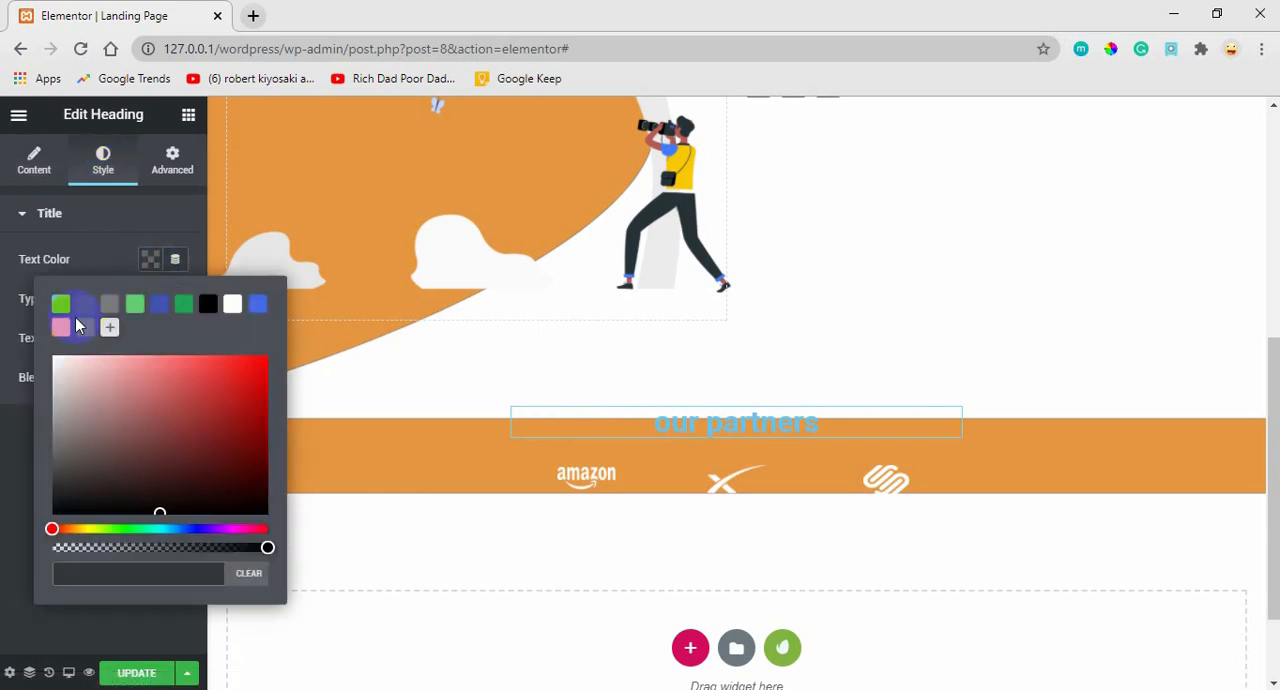
click(89, 337)
click(151, 262)
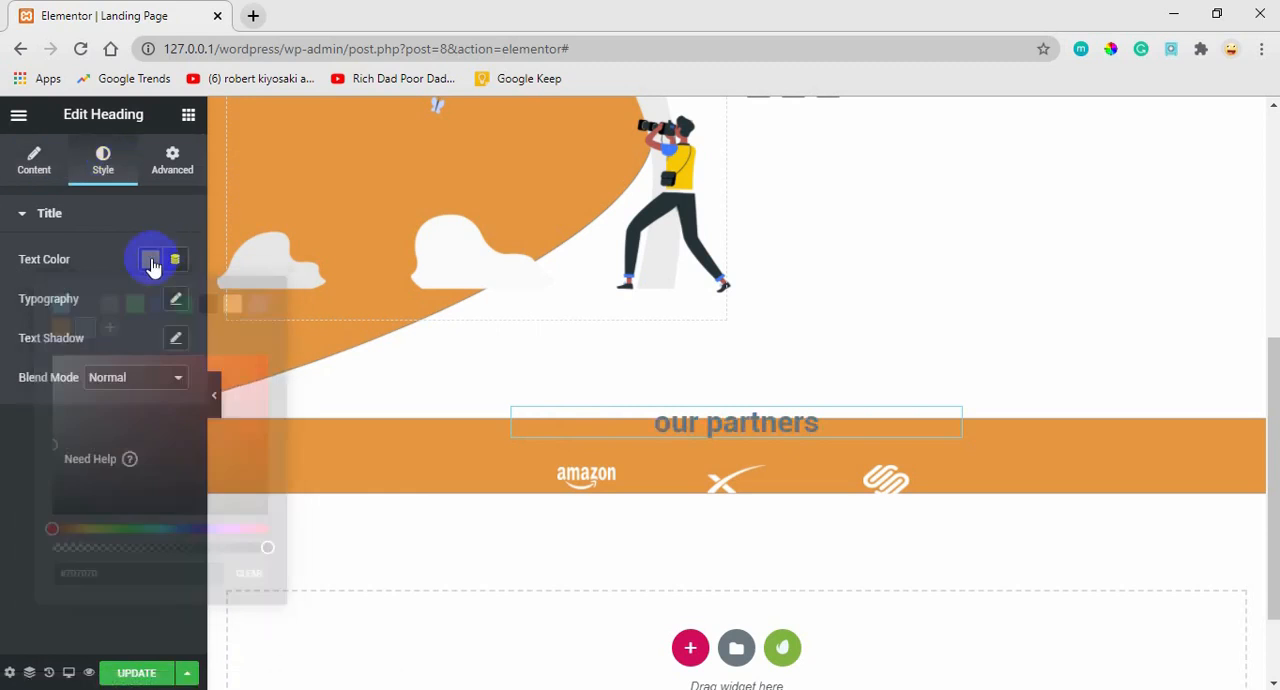
Set the partners heading's typography to size 20 px, weight 500 and Uppercase transform.
click(174, 302)
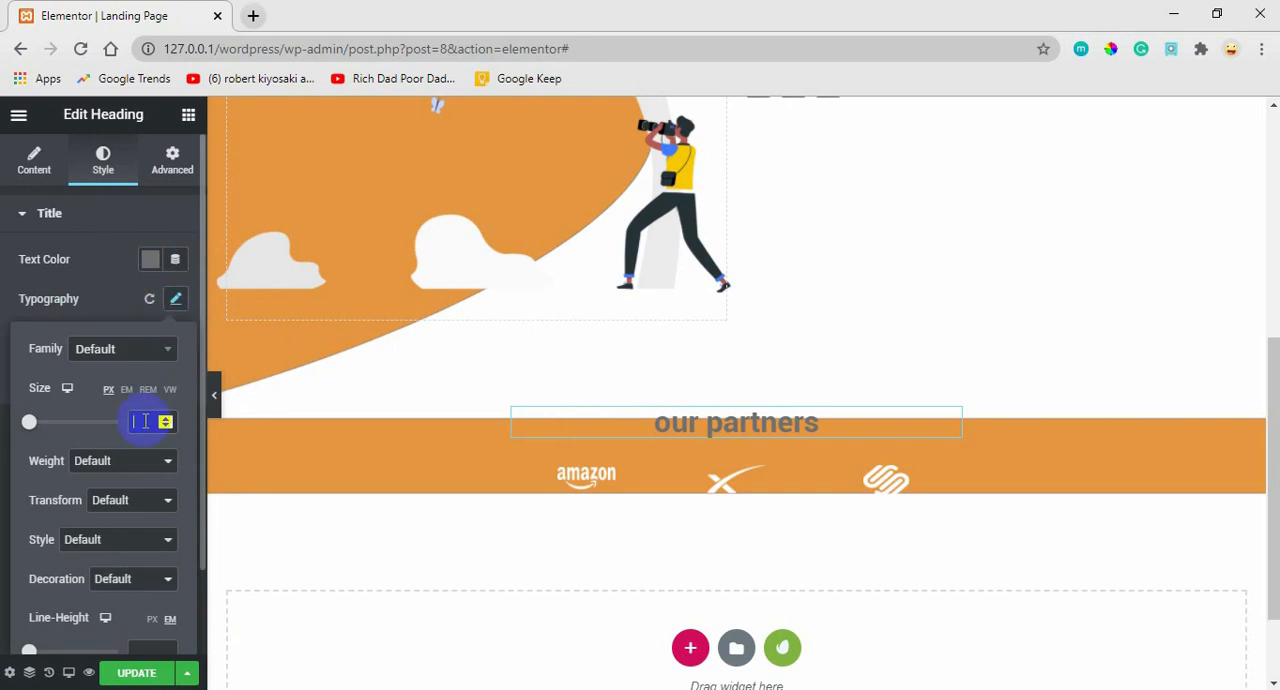
text(20)
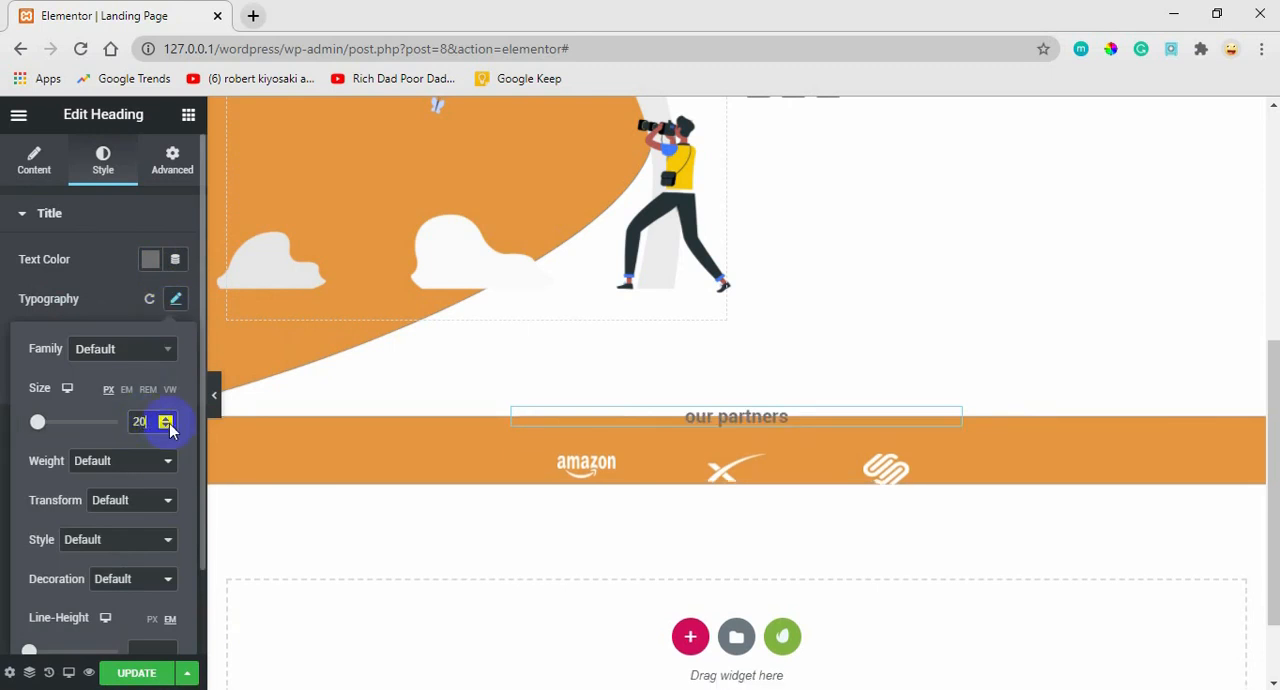
click(137, 467)
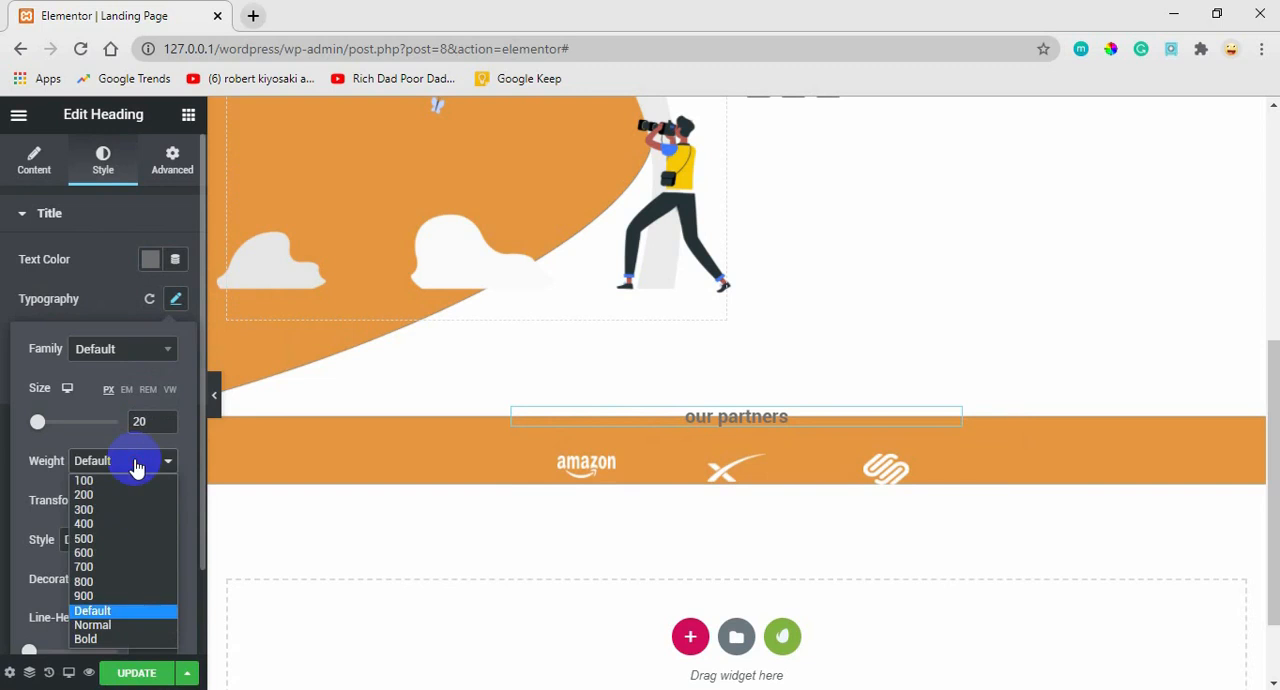
click(110, 541)
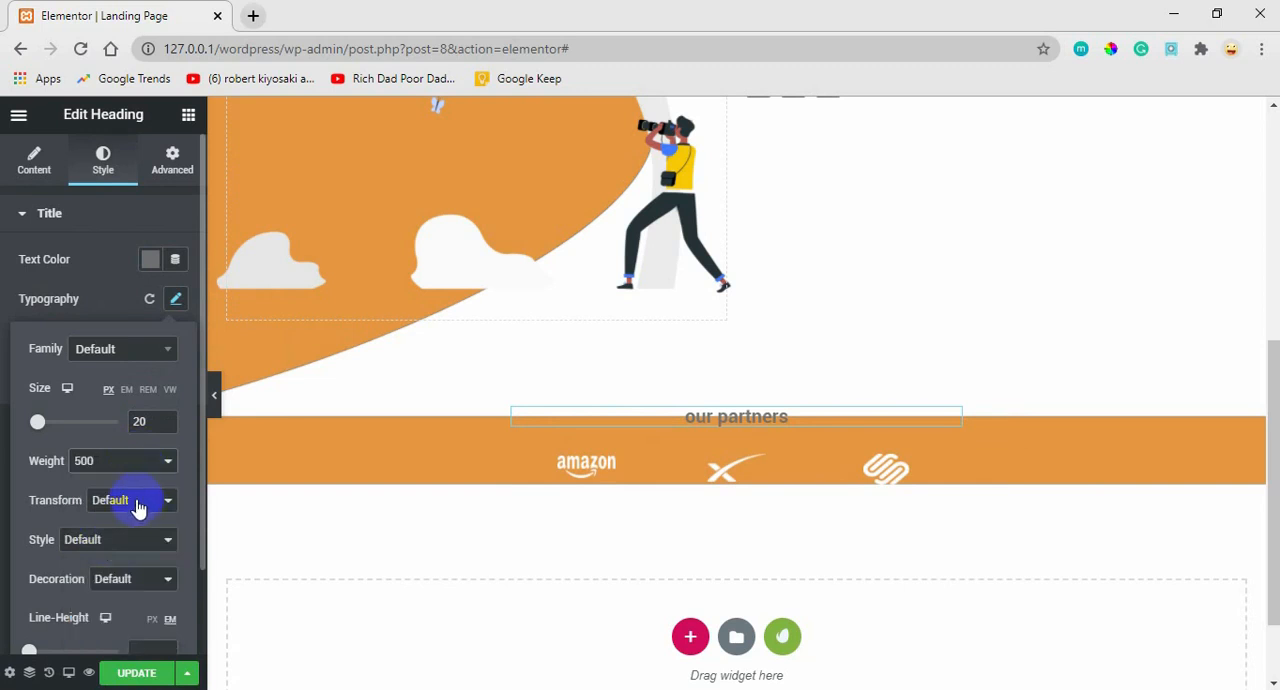
click(138, 508)
click(135, 535)
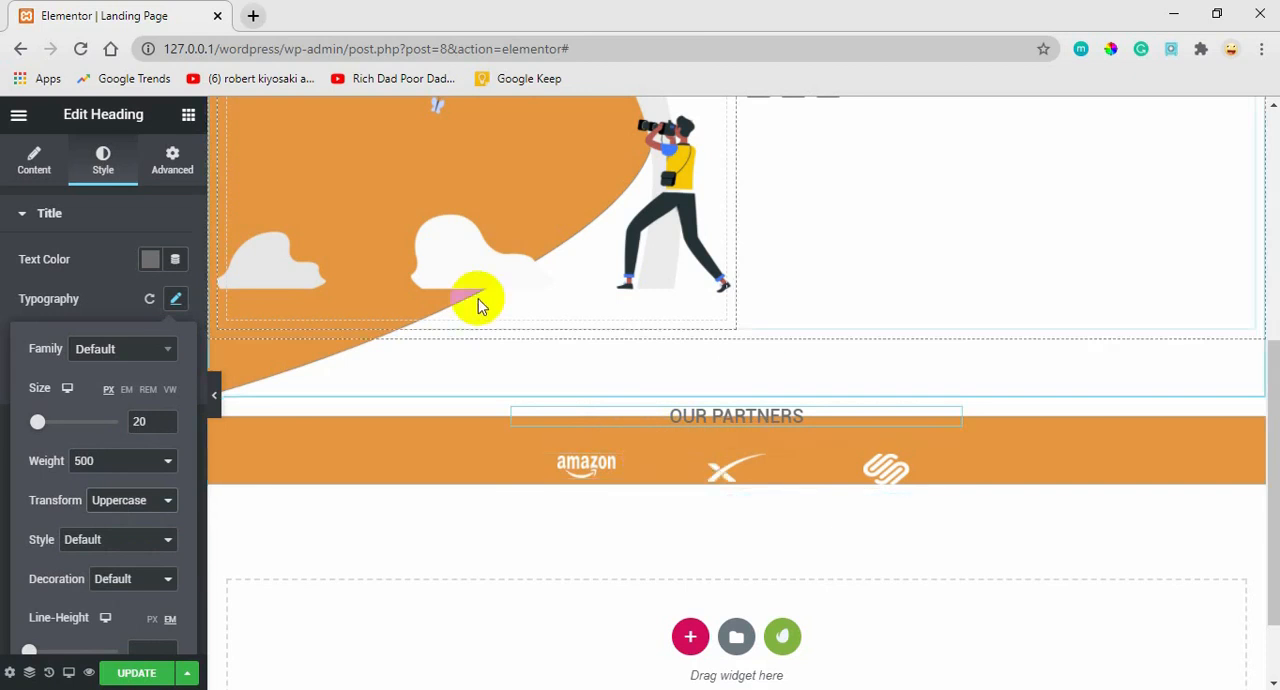
Unlink the partners heading's margins, set its top margin to -25 px to lift it above the orange strip, and update the page.
click(175, 165)
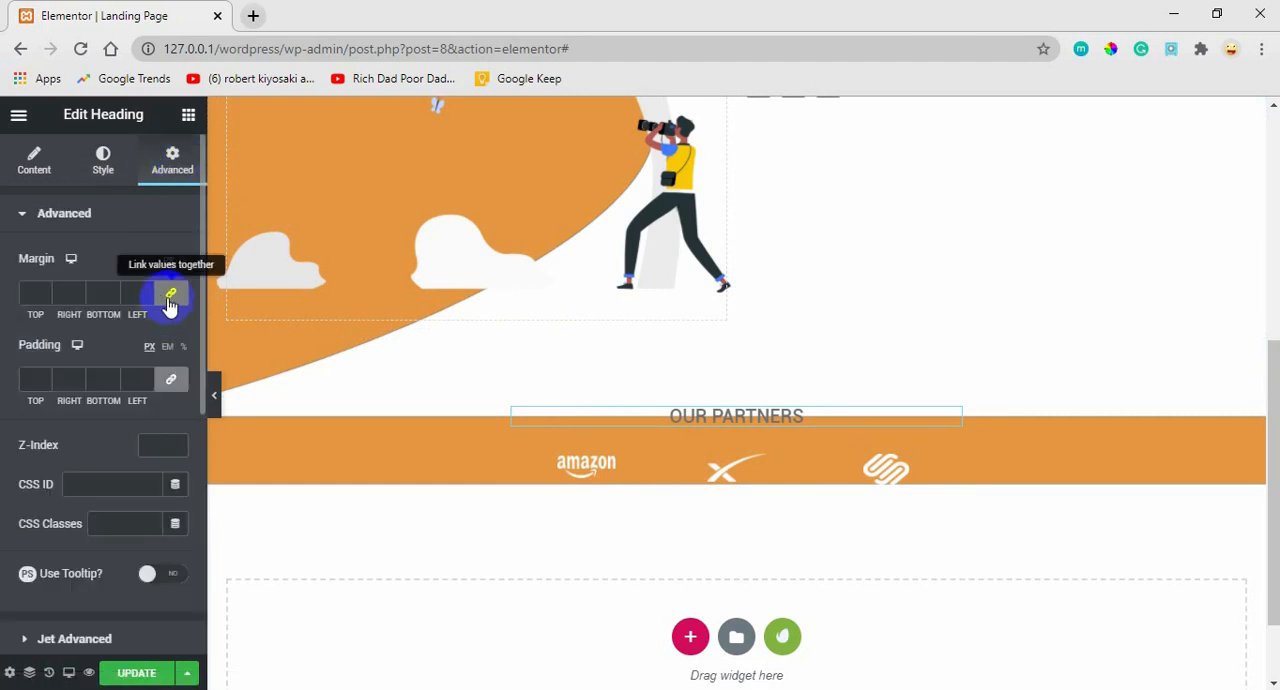
click(170, 297)
click(38, 294)
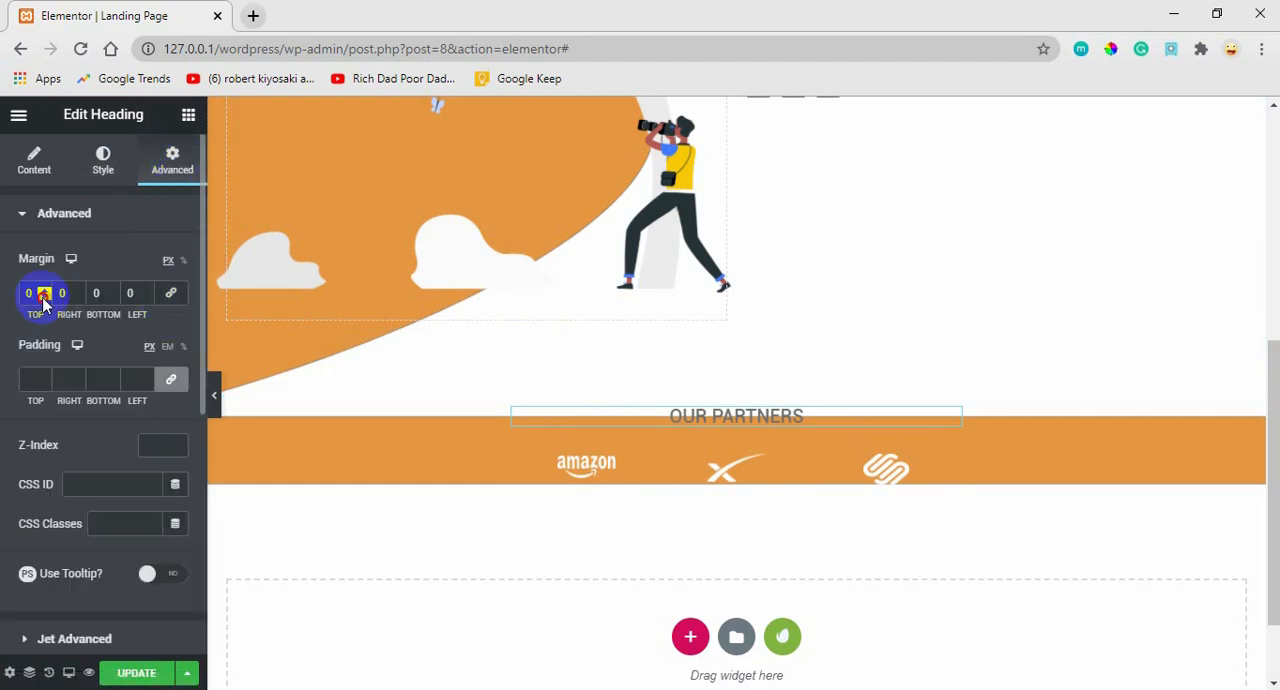
key(Down)
key(Down)
key(Down)
key(Down)
key(Down)
key(Down)
key(Down)
key(Down)
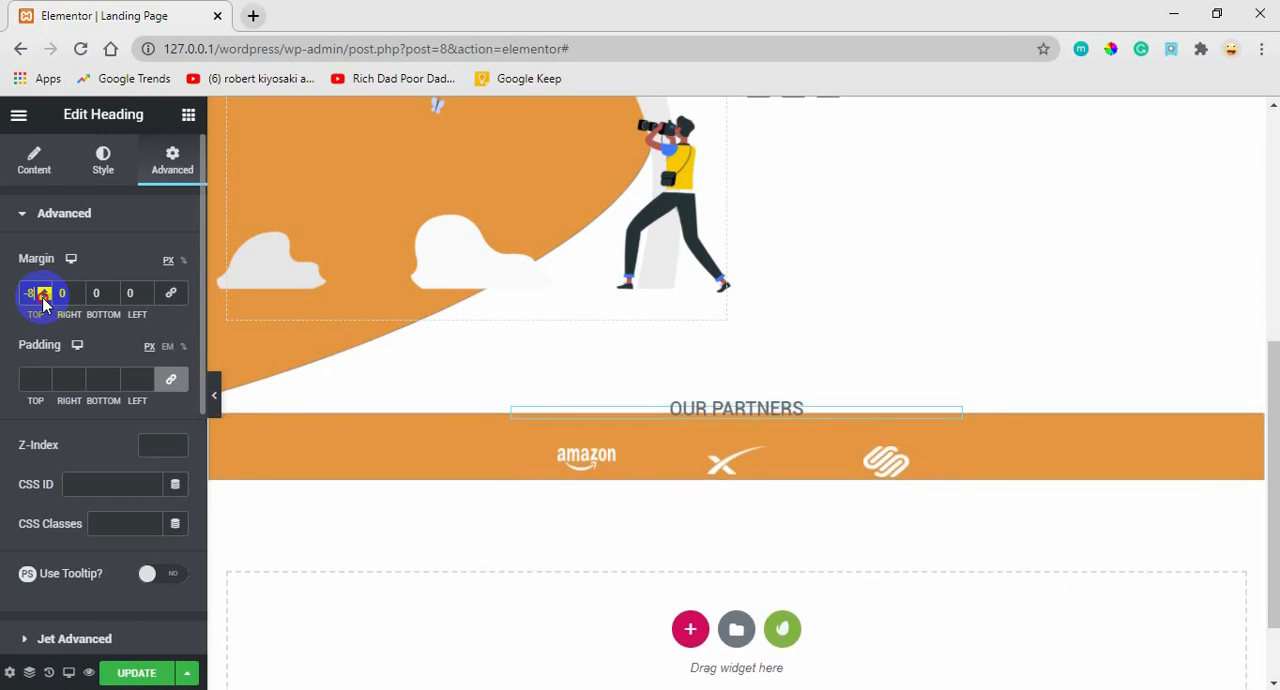
key(Down)
key(Down)
key(Down)
key(Down)
key(Down)
key(Down)
key(Down)
key(Down)
key(Down)
key(Down)
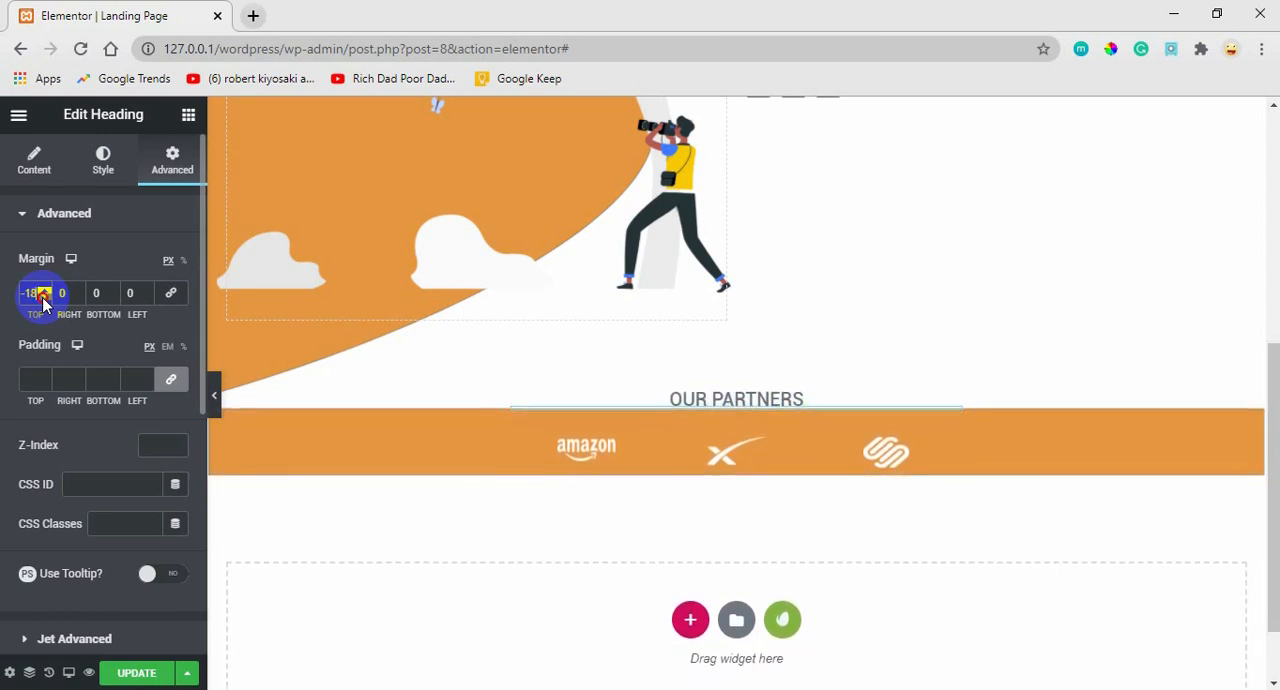
key(Down)
key(Down)
key(Down)
key(Down)
key(Down)
key(Down)
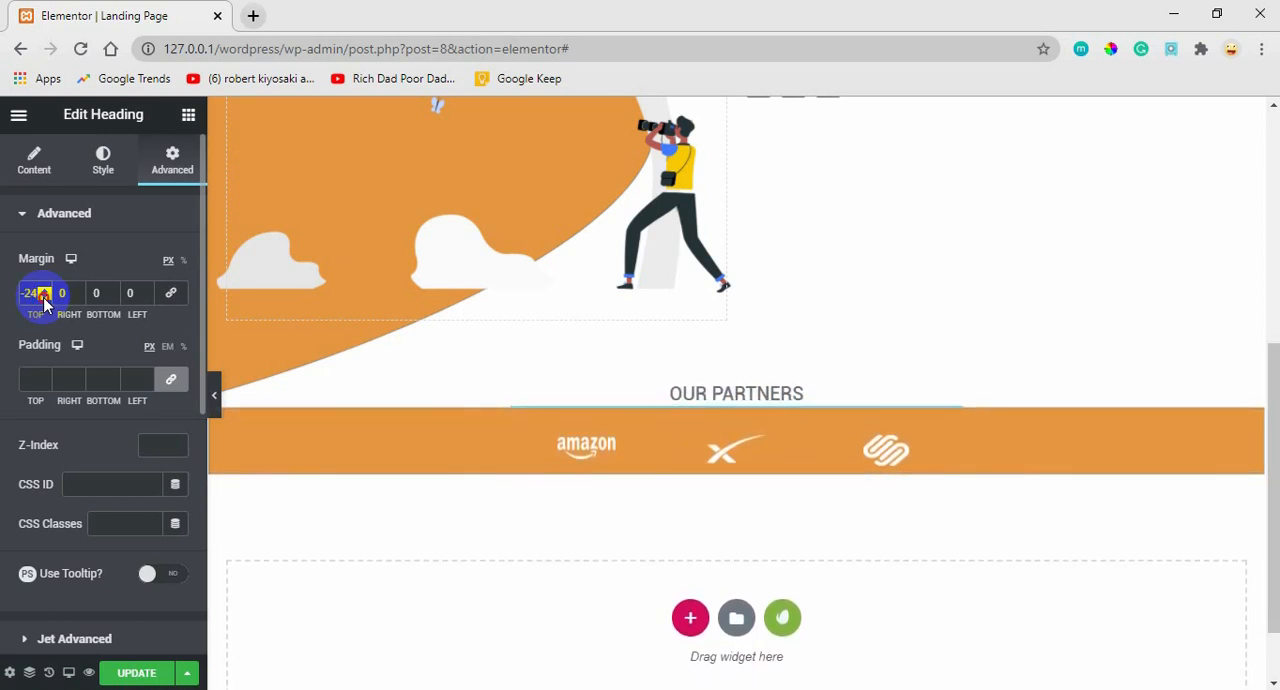
key(Down)
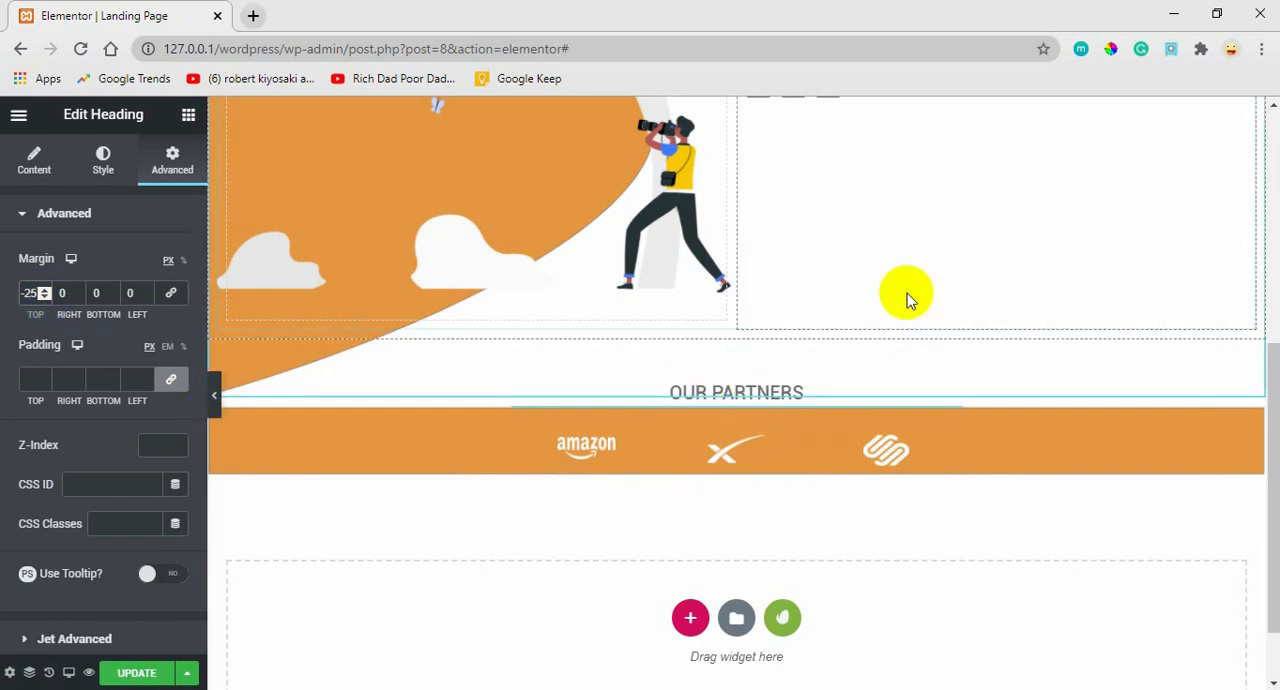
drag(1274, 443, 1274, 444)
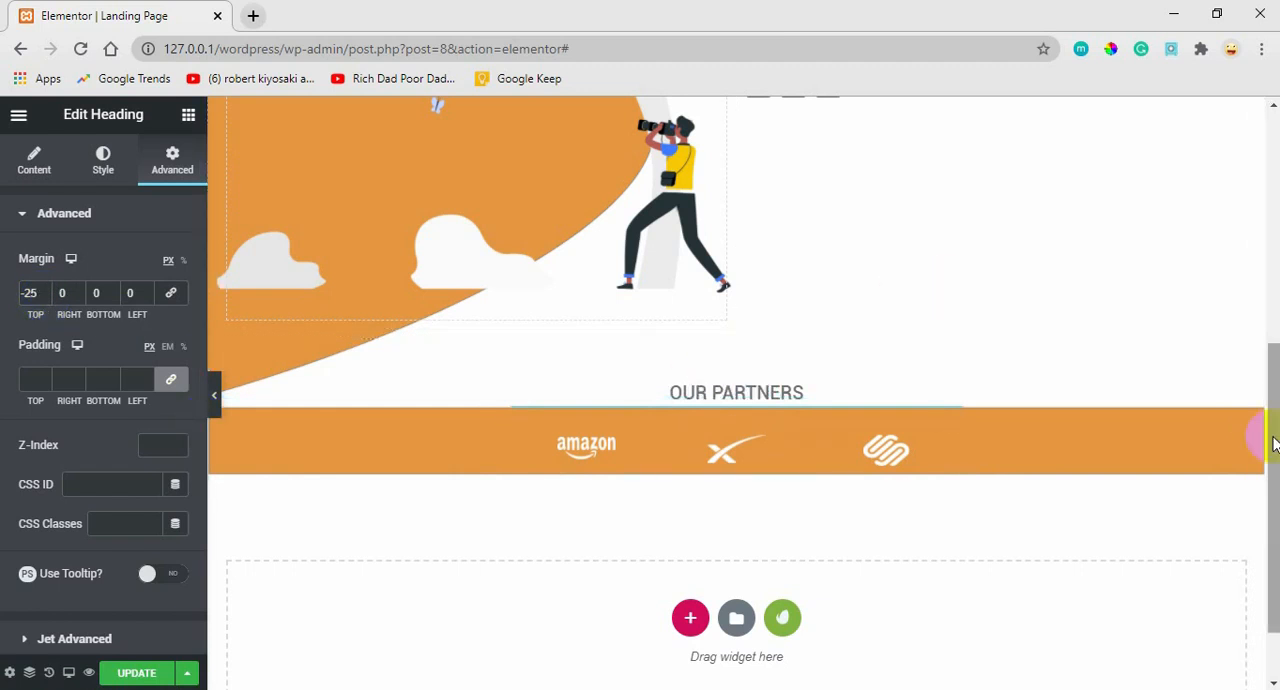
click(135, 673)
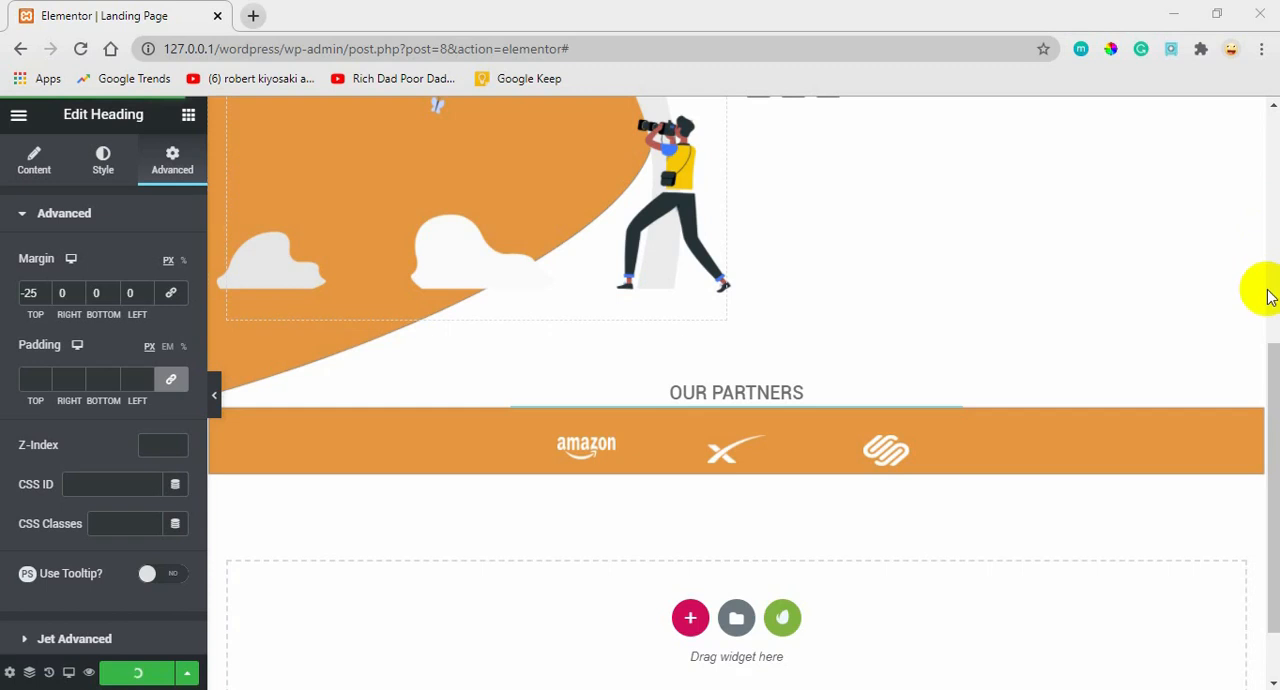
Set the MERAKI heading's typography size to 50 px.
drag(1270, 371, 1270, 120)
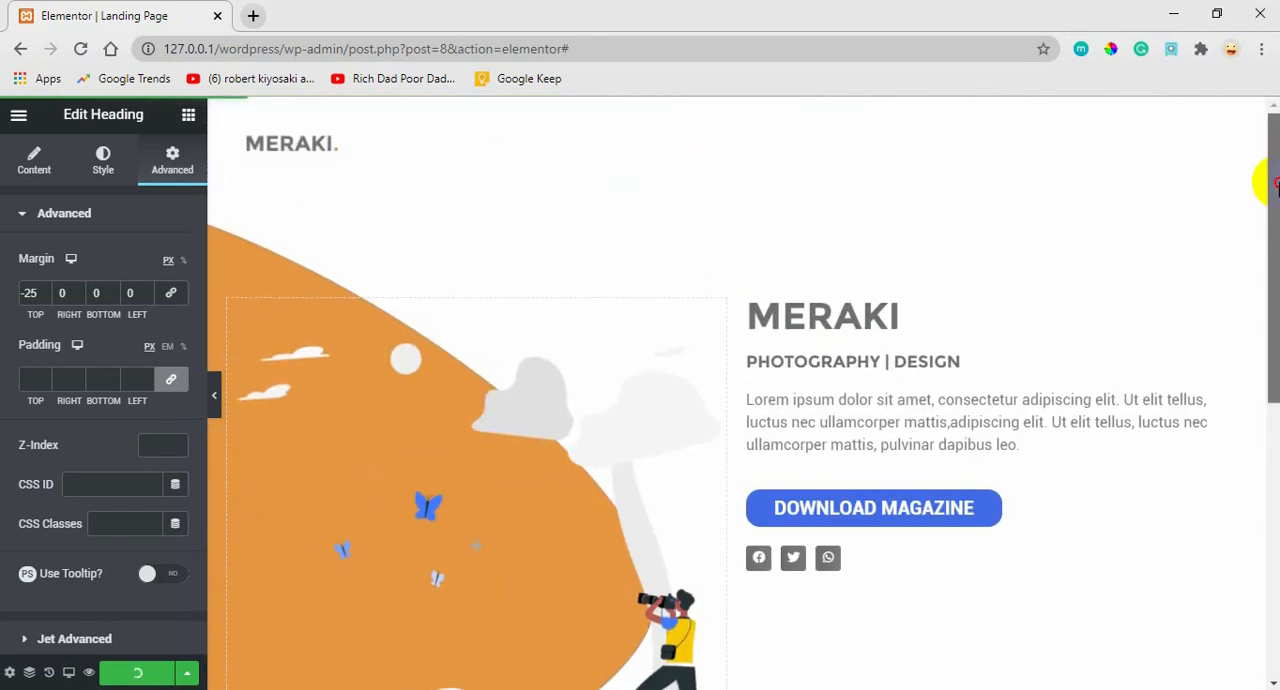
drag(1270, 183, 1257, 257)
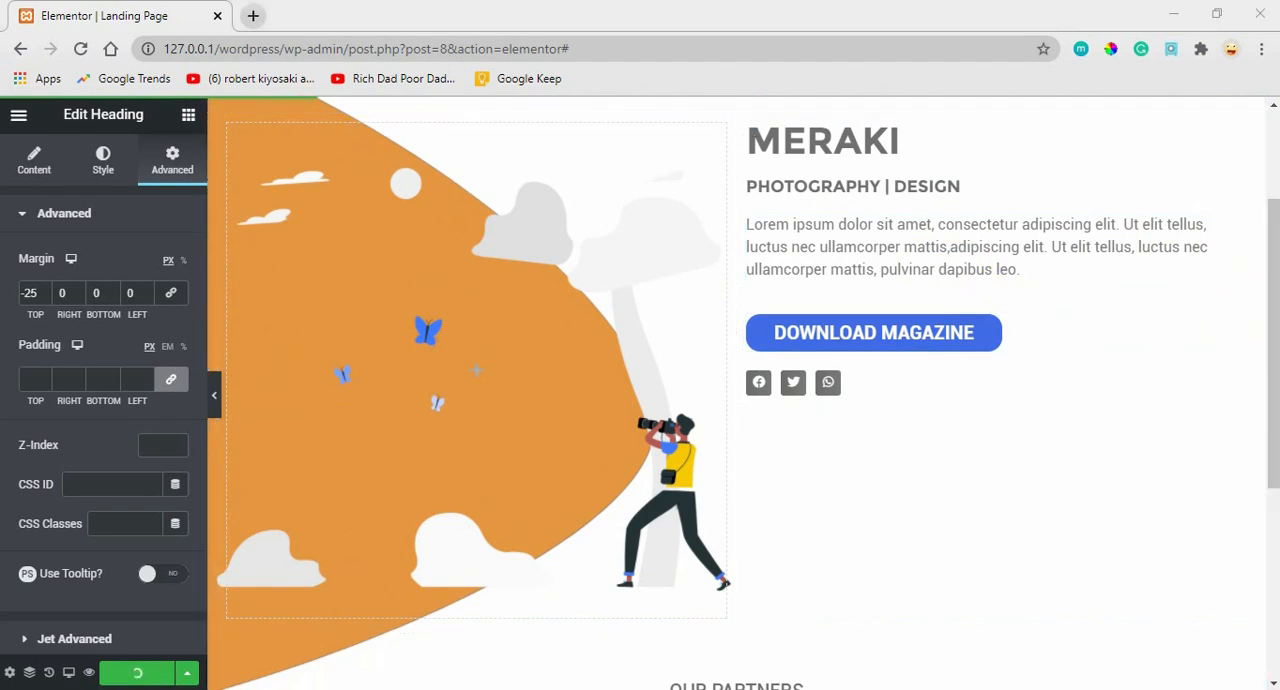
drag(1257, 286, 1266, 247)
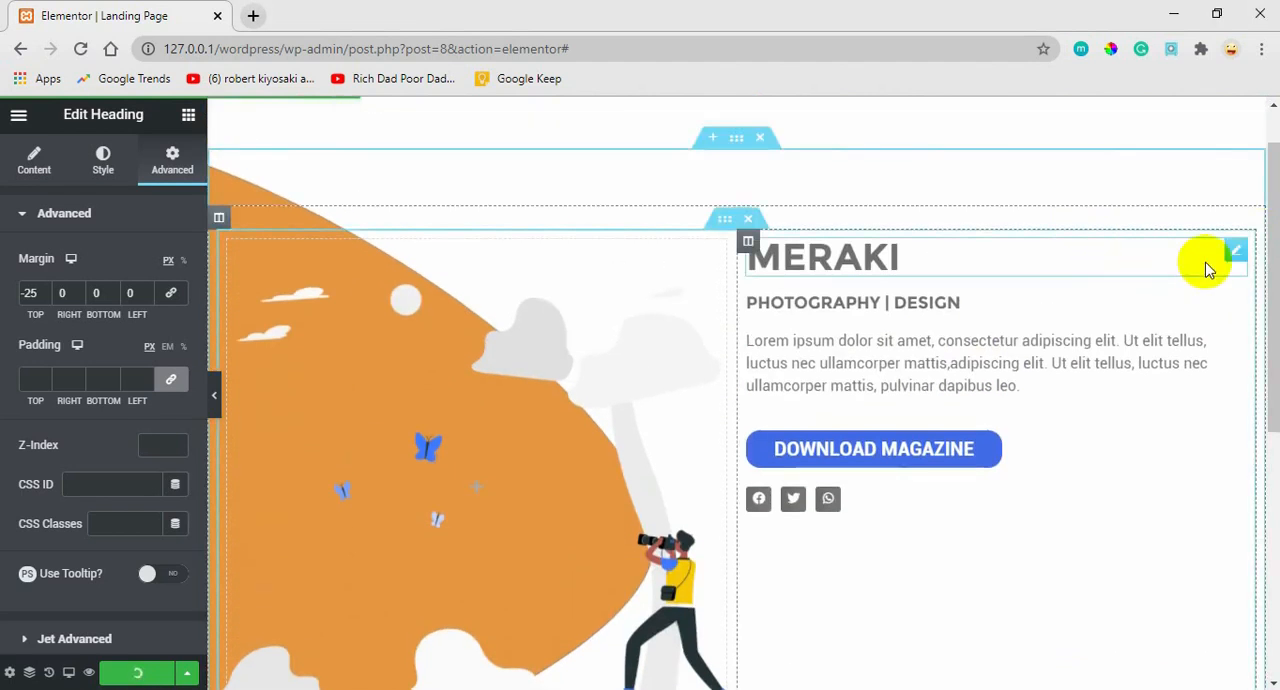
click(1238, 255)
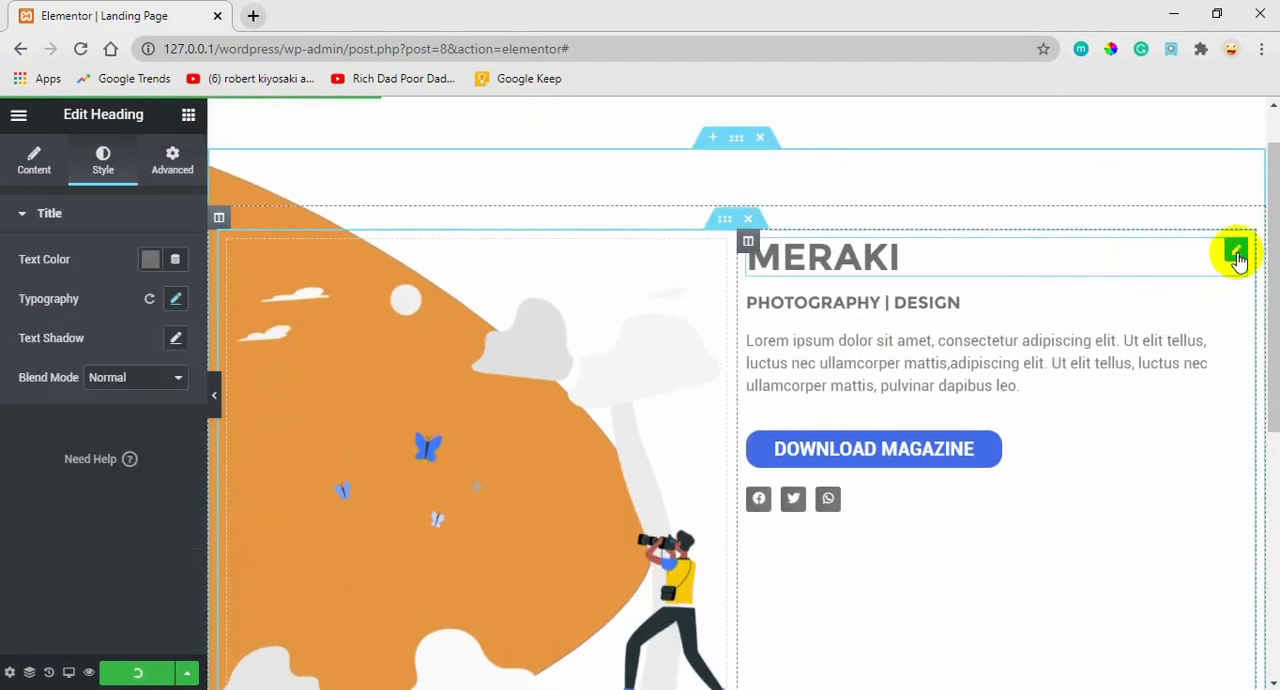
click(176, 299)
double_click(140, 422)
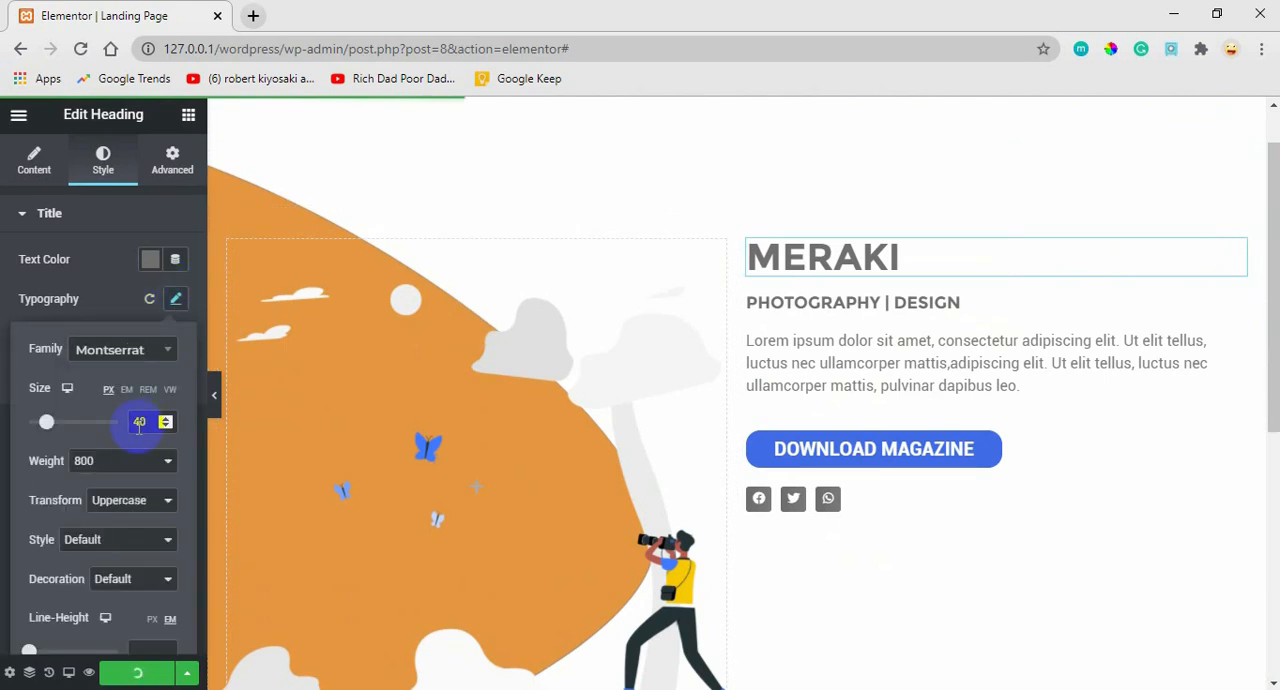
text(50)
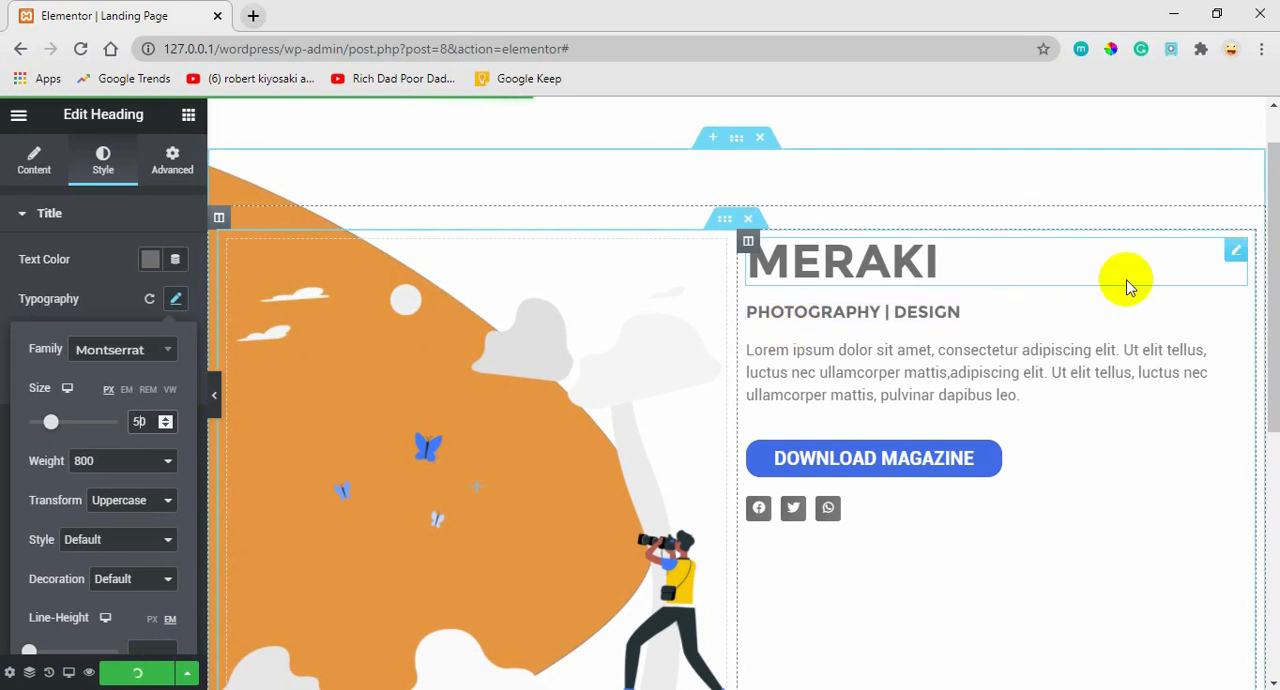
Switch to Adobe XD to examine the gallery area below the partners strip, and return to the Elementor page in the browser.
scroll(1257, 338, down, 2)
scroll(1257, 338, down, 5)
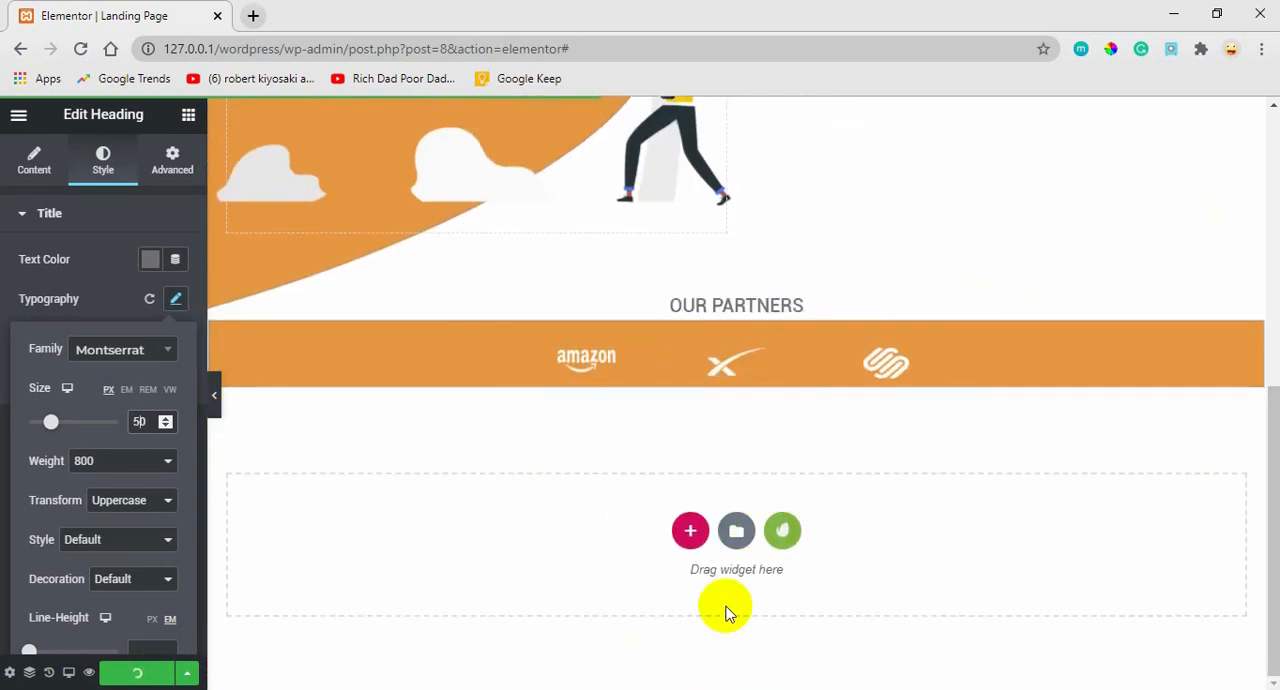
mouse_move(710, 689)
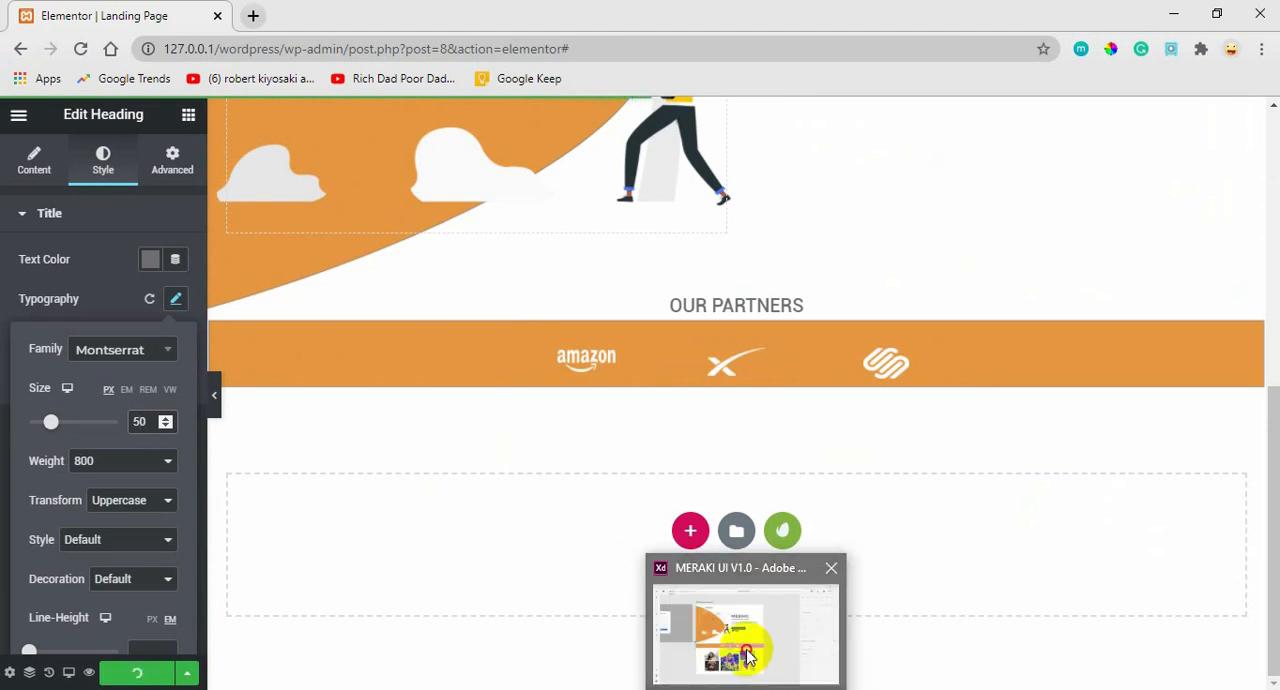
click(740, 652)
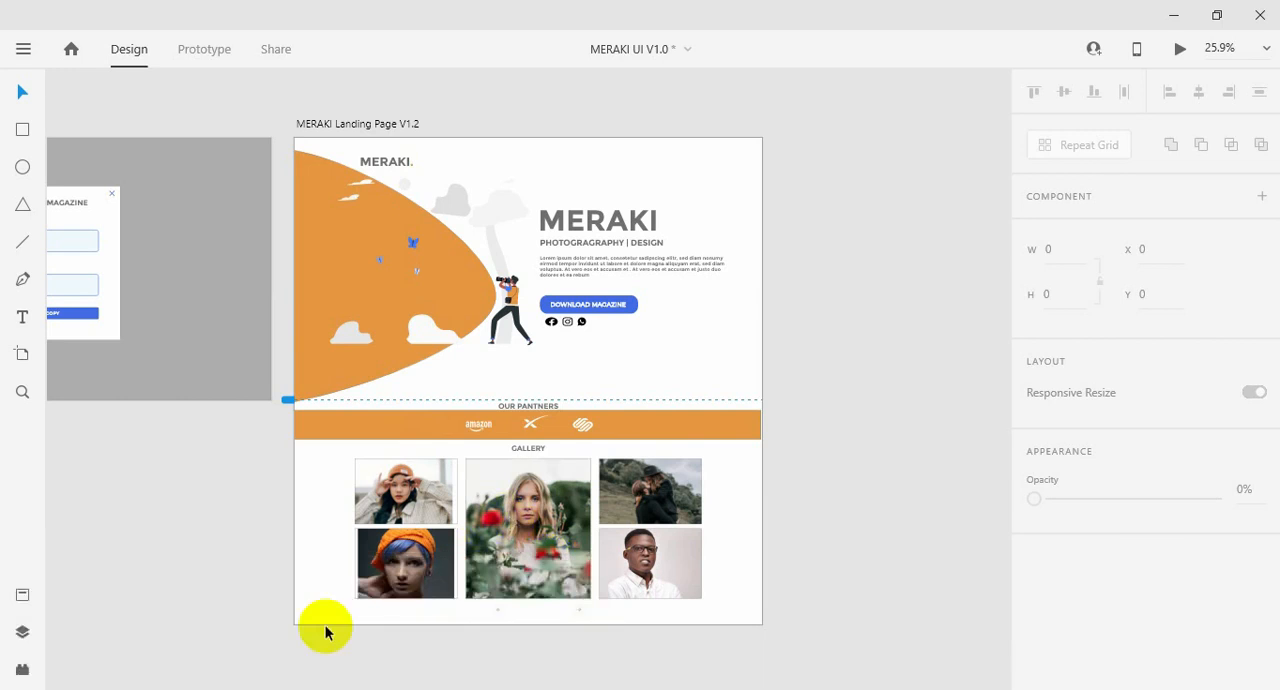
mouse_move(268, 672)
click(70, 628)
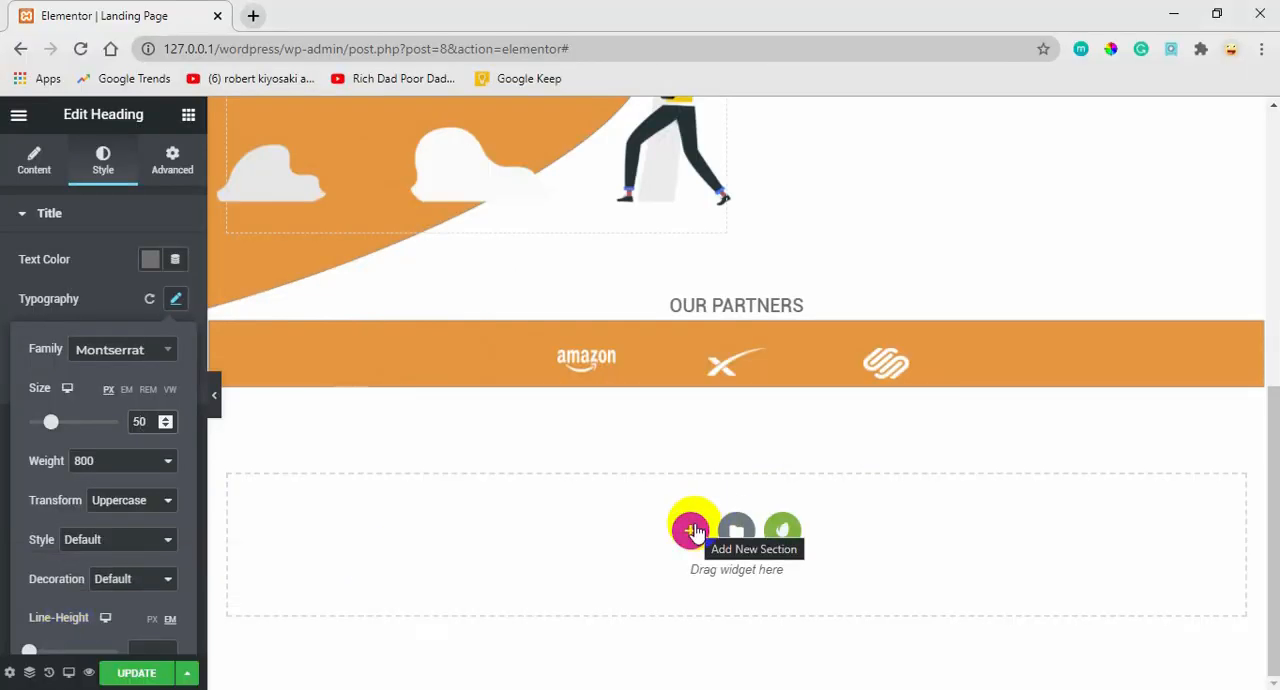
Duplicate the OUR PARTNERS section, unlink the copy's margins and set its top margin to 30 px.
mouse_move(737, 307)
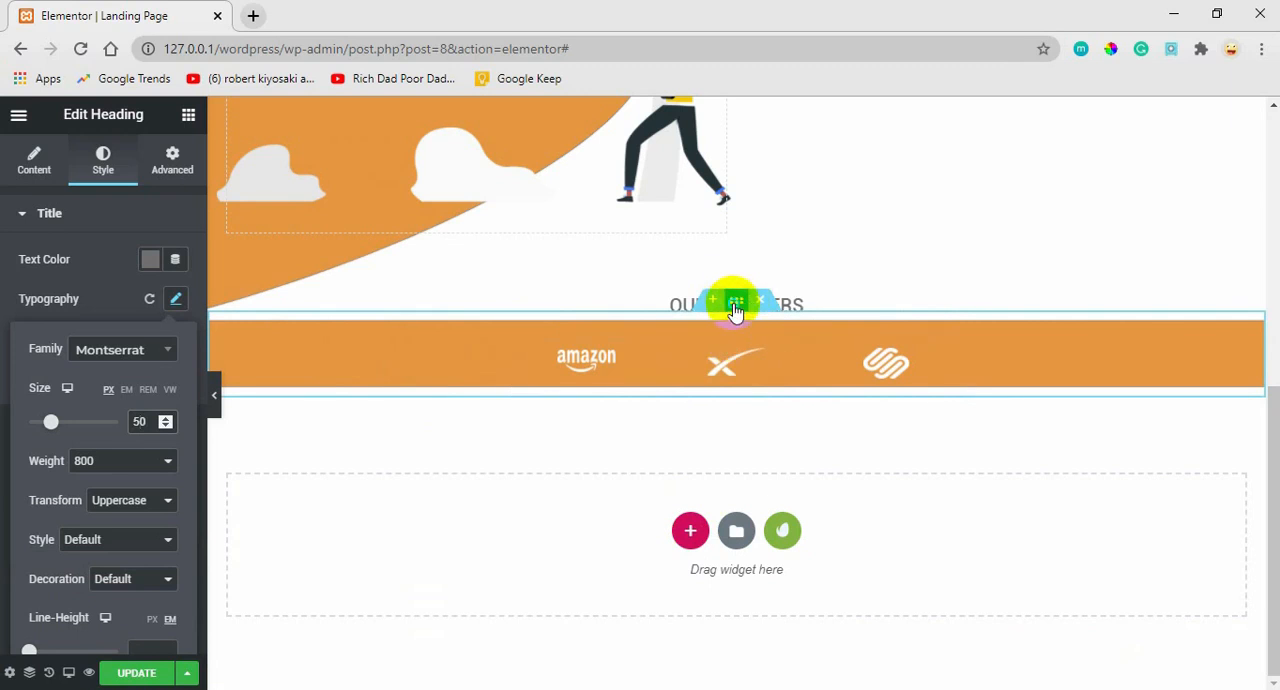
right_click(735, 311)
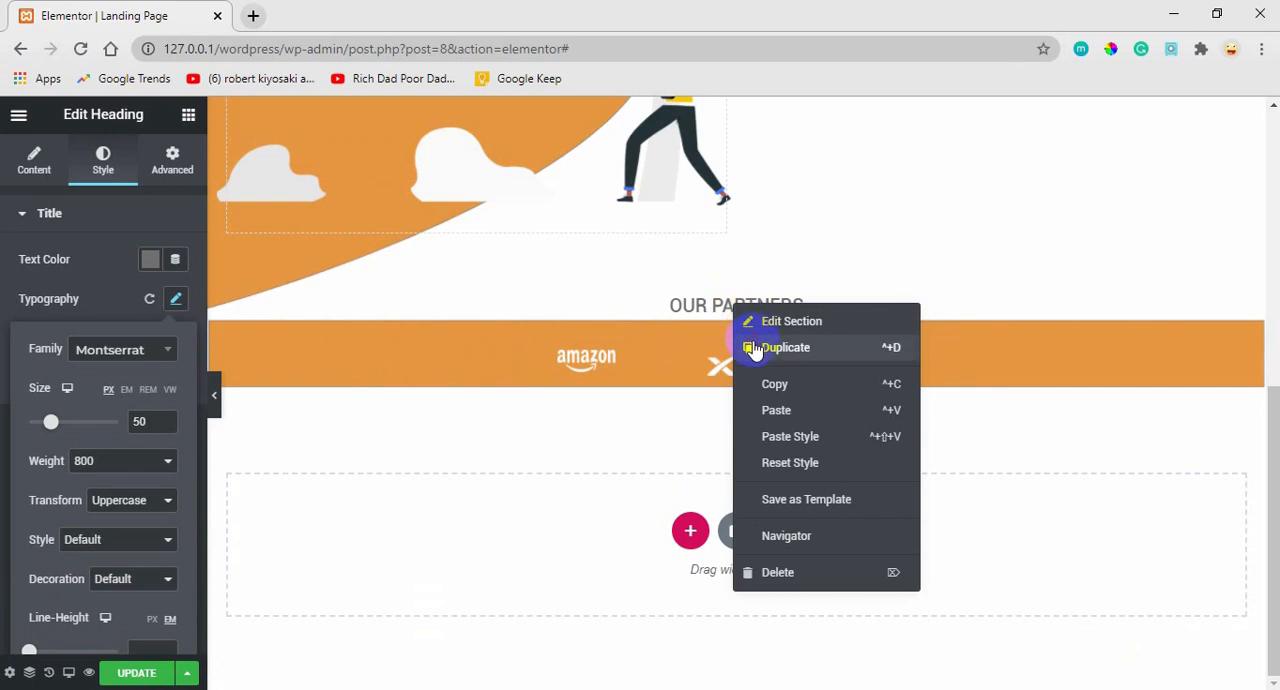
click(753, 347)
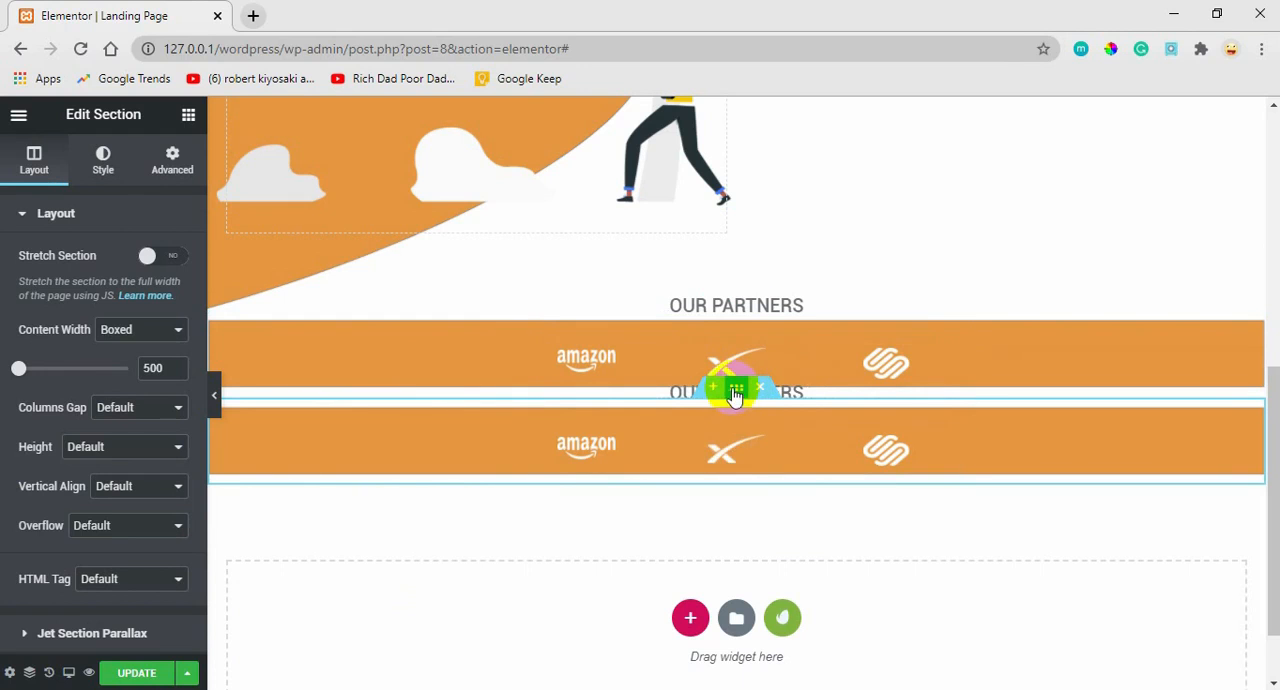
click(167, 165)
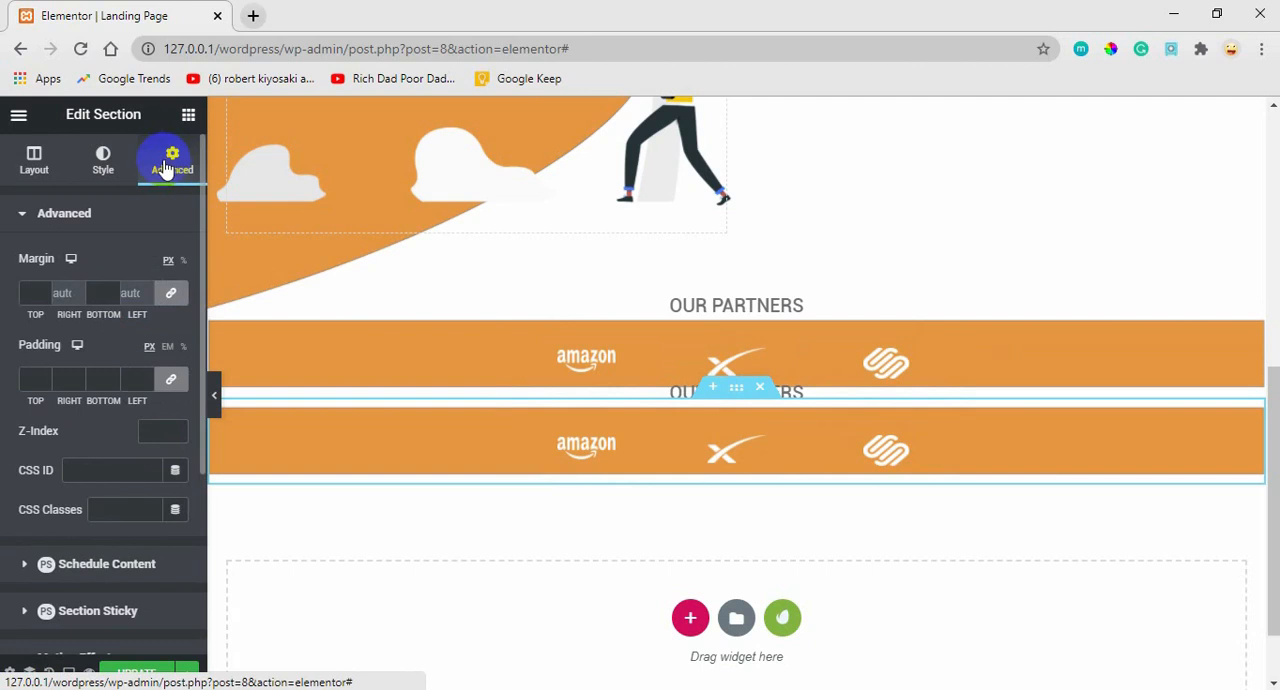
click(171, 292)
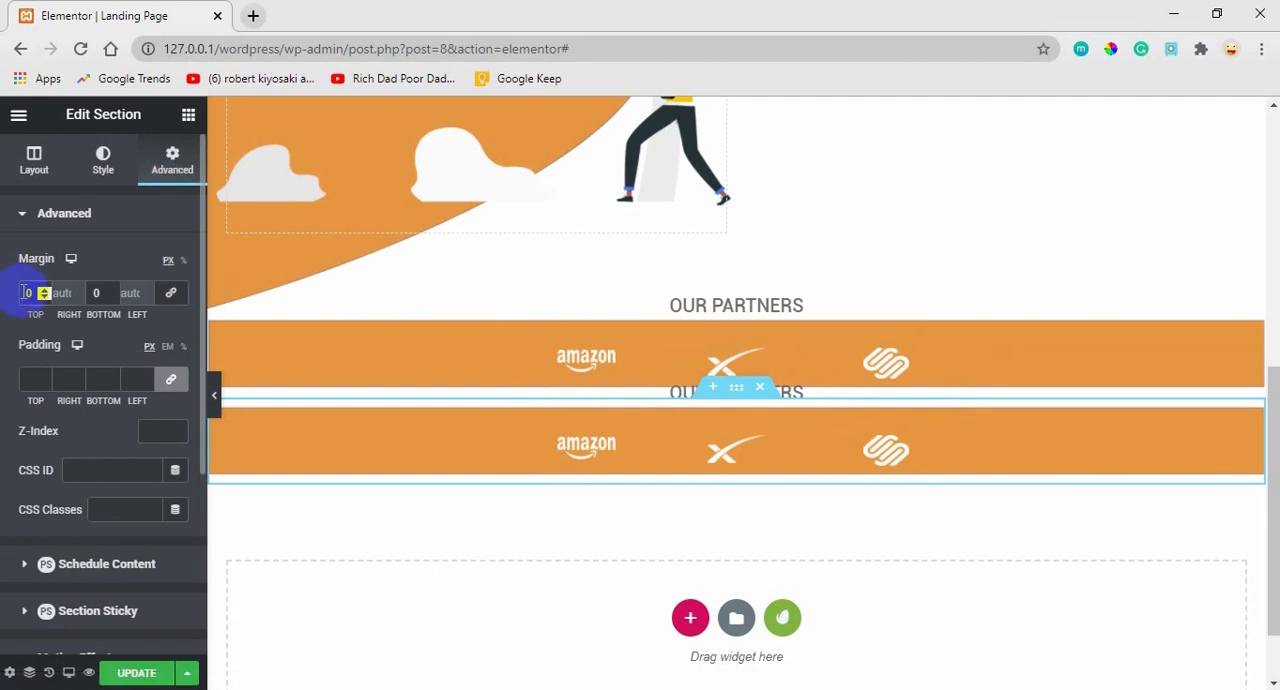
text(3)
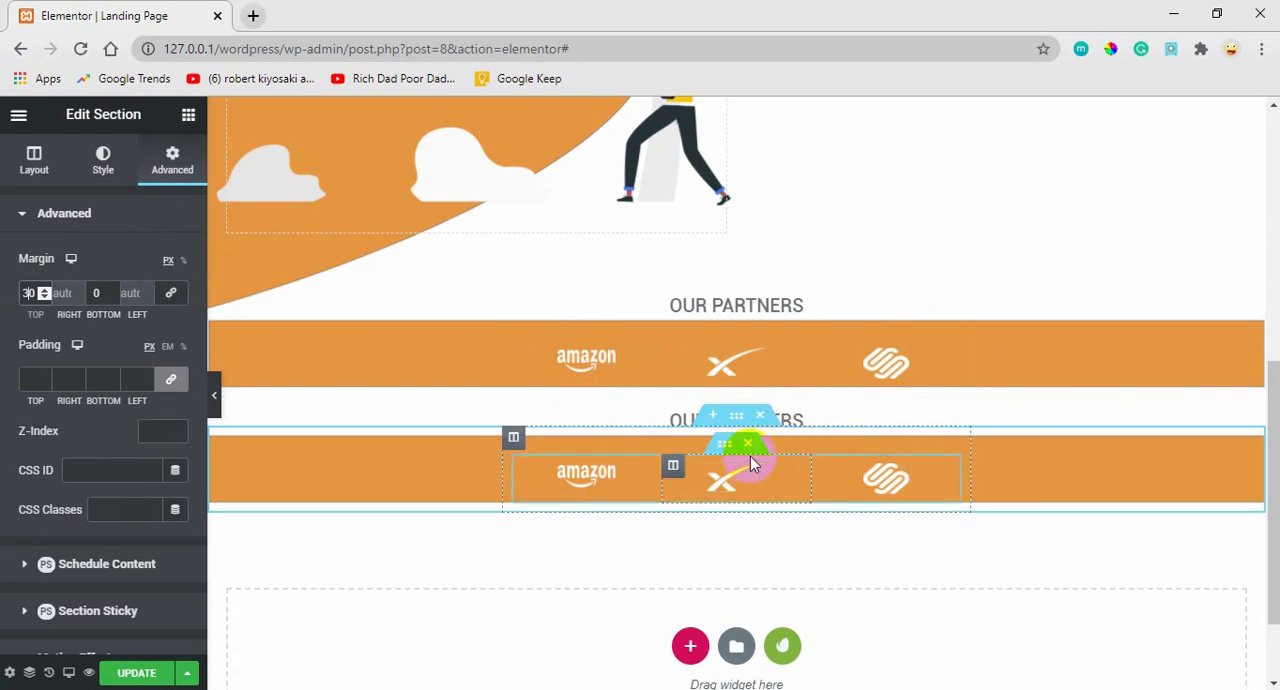
Delete the inner section with the logos from the duplicated section and remove its orange background image.
click(749, 446)
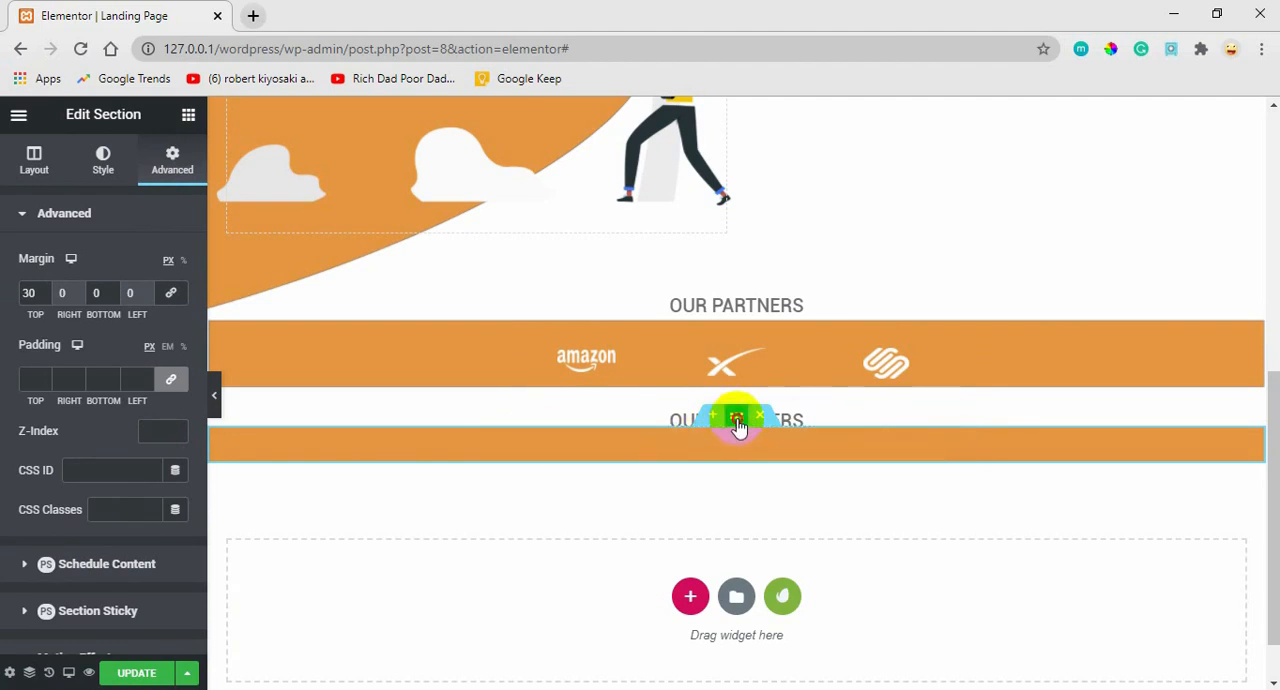
click(104, 165)
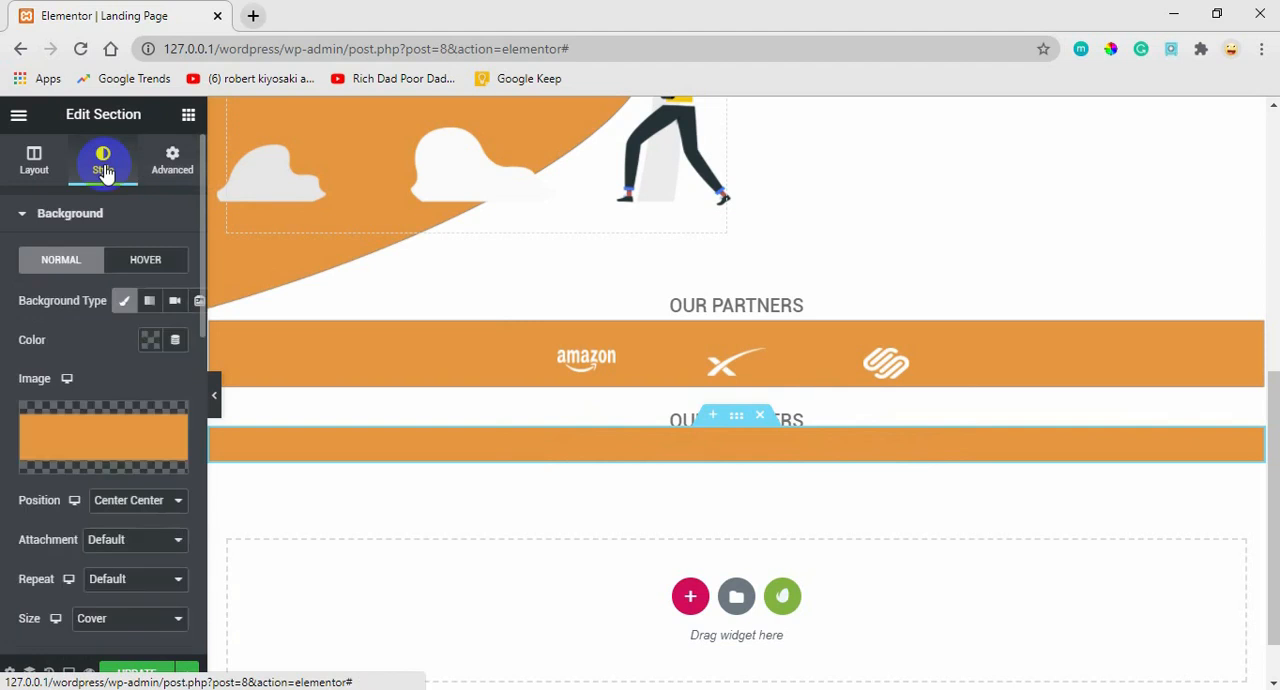
click(169, 422)
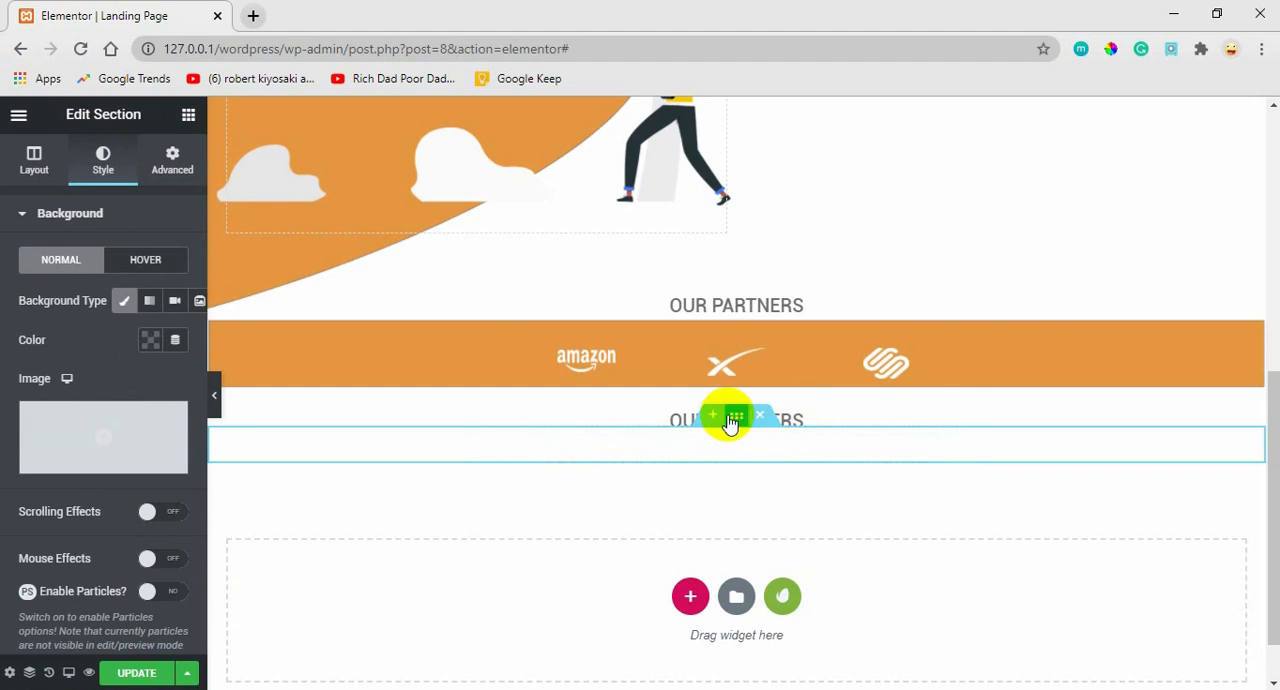
right_click(792, 418)
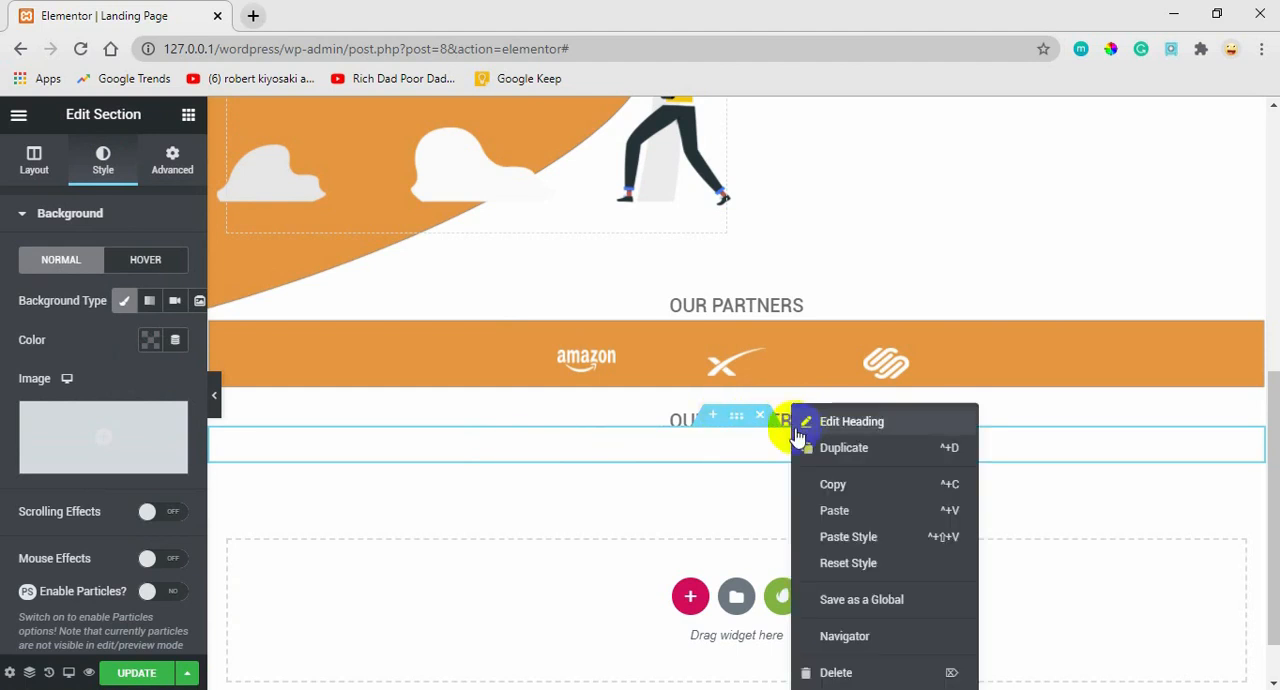
click(810, 430)
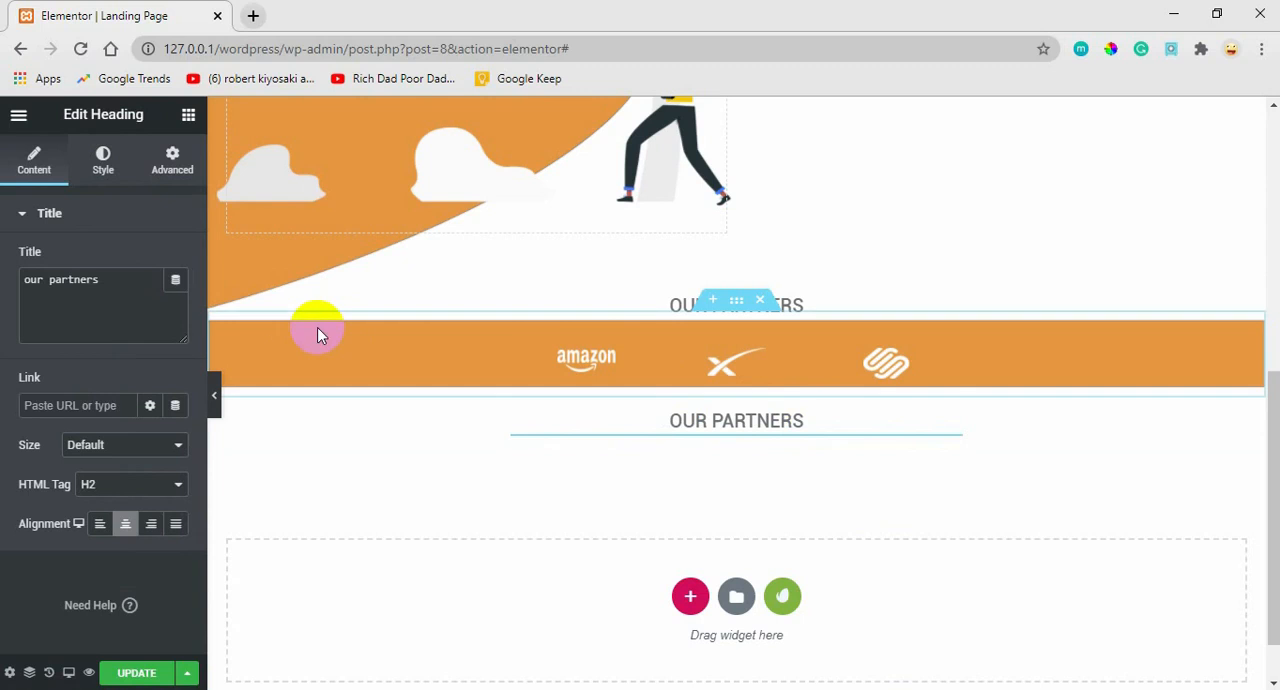
click(172, 172)
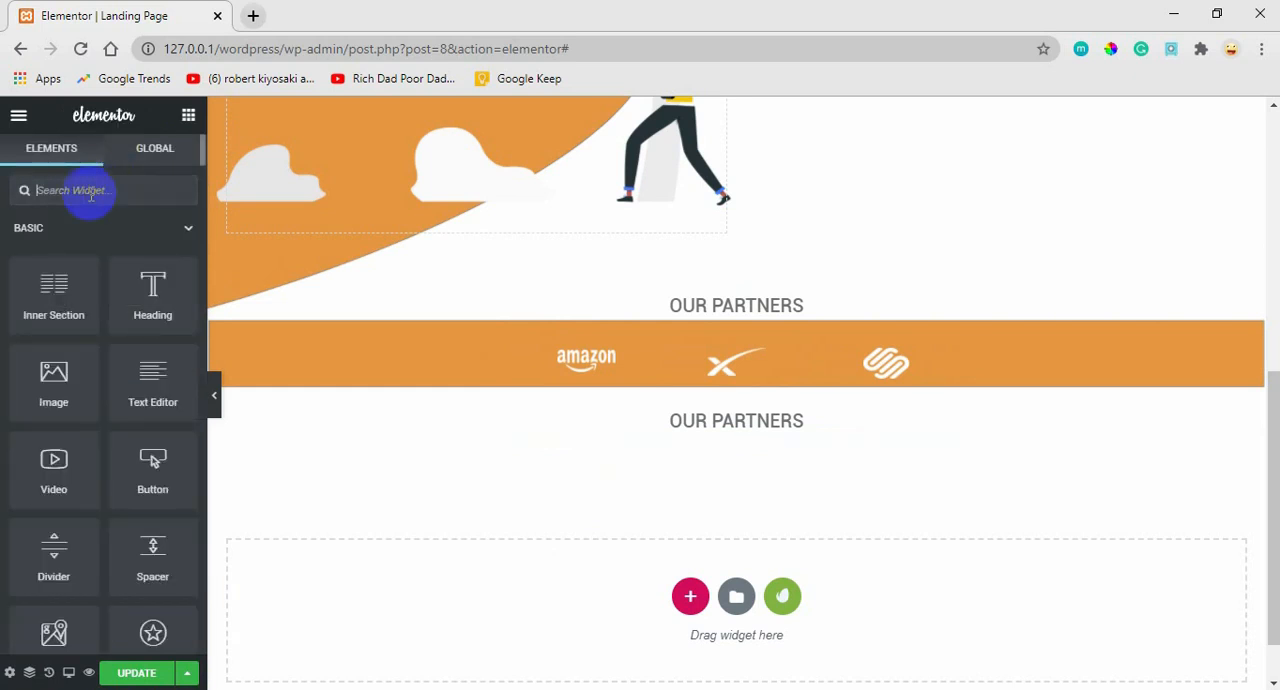
Add a Gallery widget above the heading in the duplicated section and insert the seven photos of people from the media library.
text(gallery)
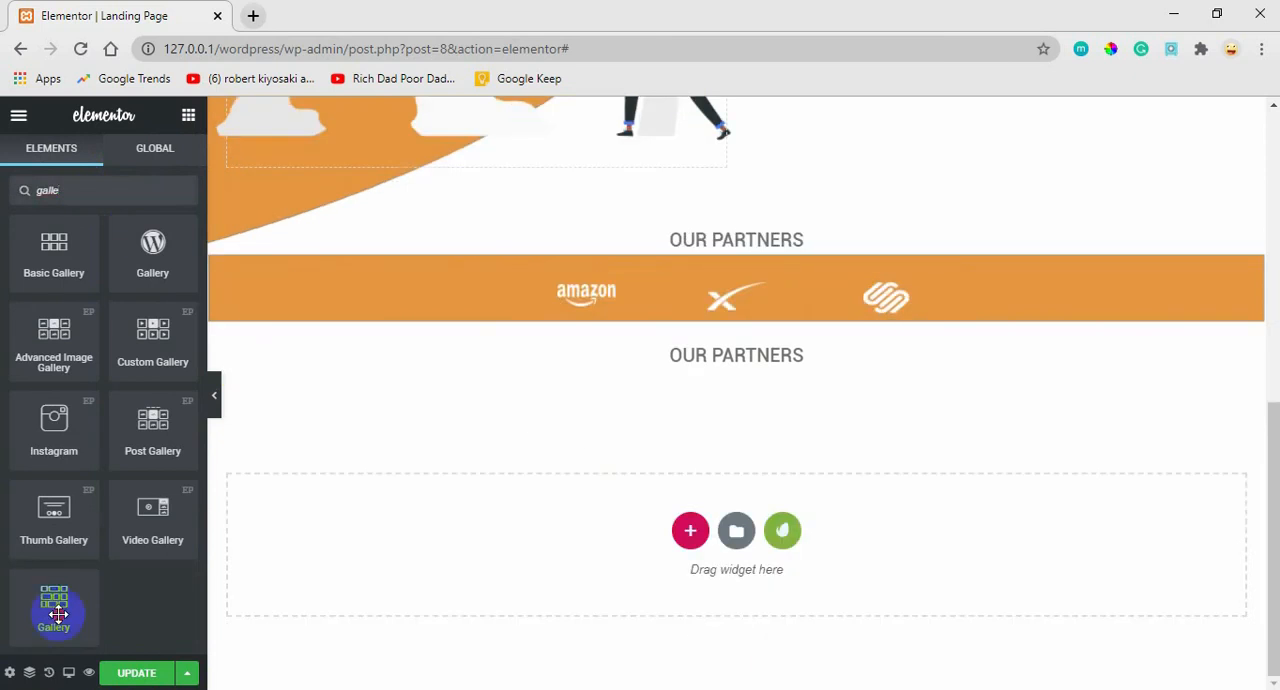
drag(57, 614, 735, 371)
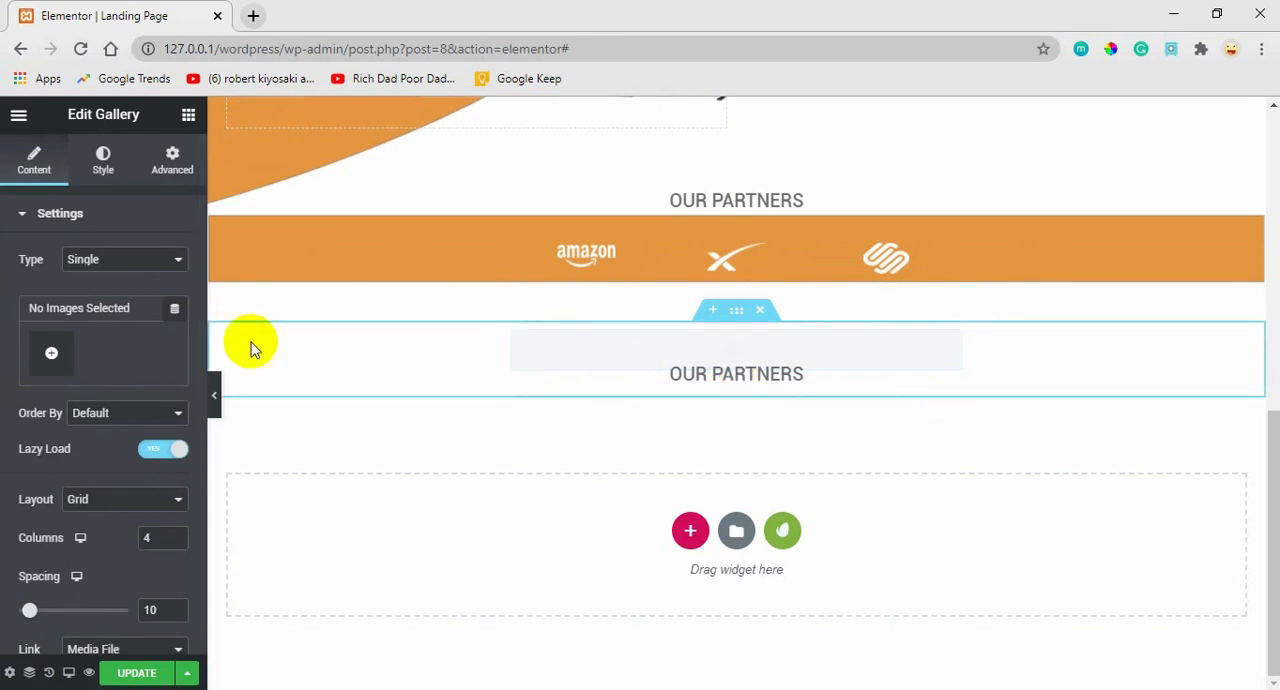
click(55, 355)
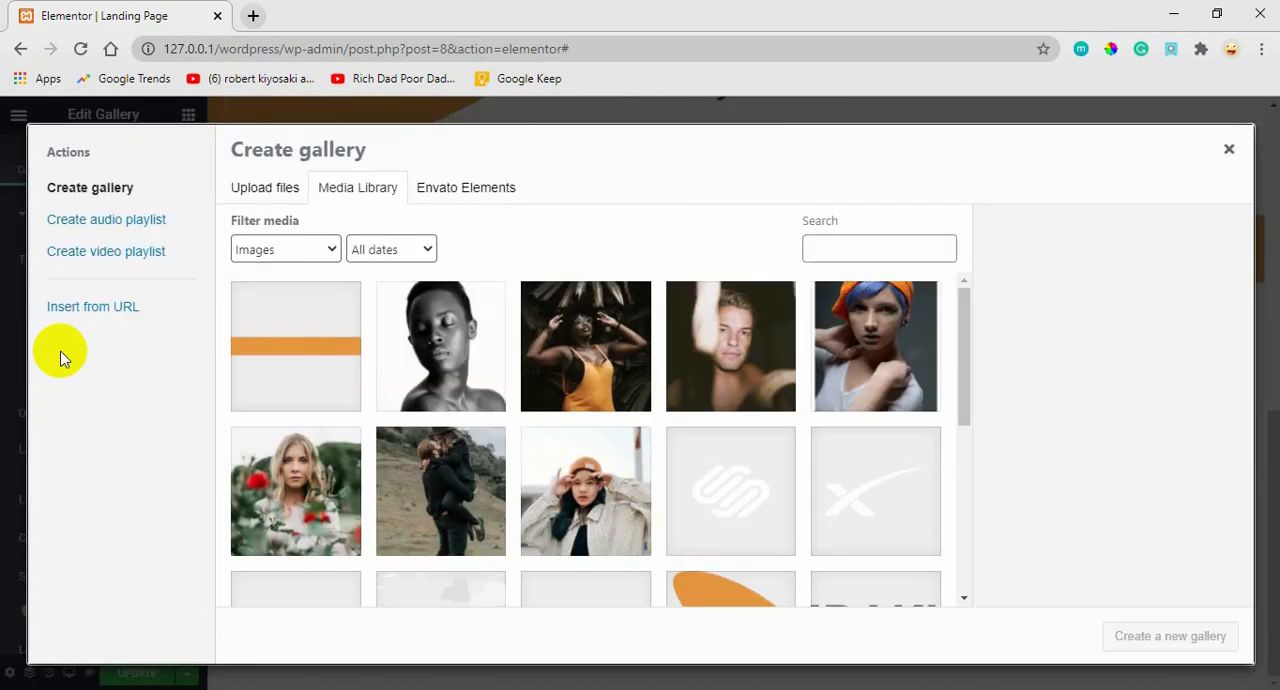
click(575, 348)
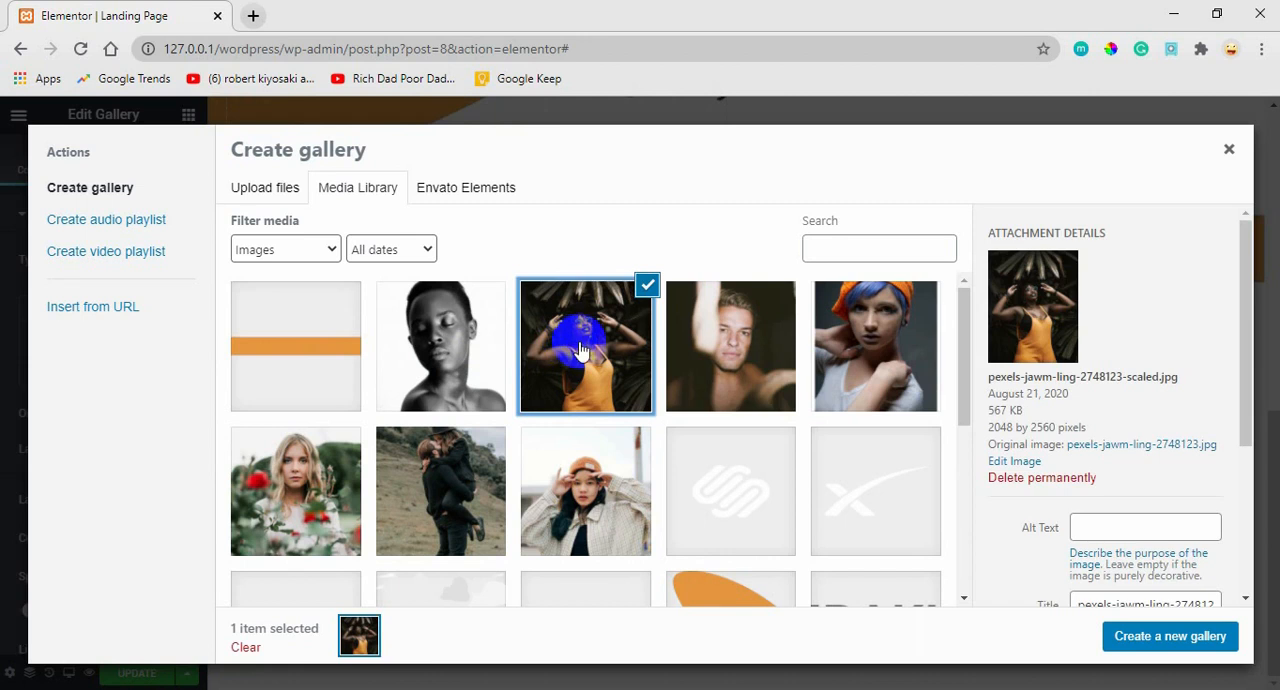
click(690, 350)
click(870, 345)
click(452, 392)
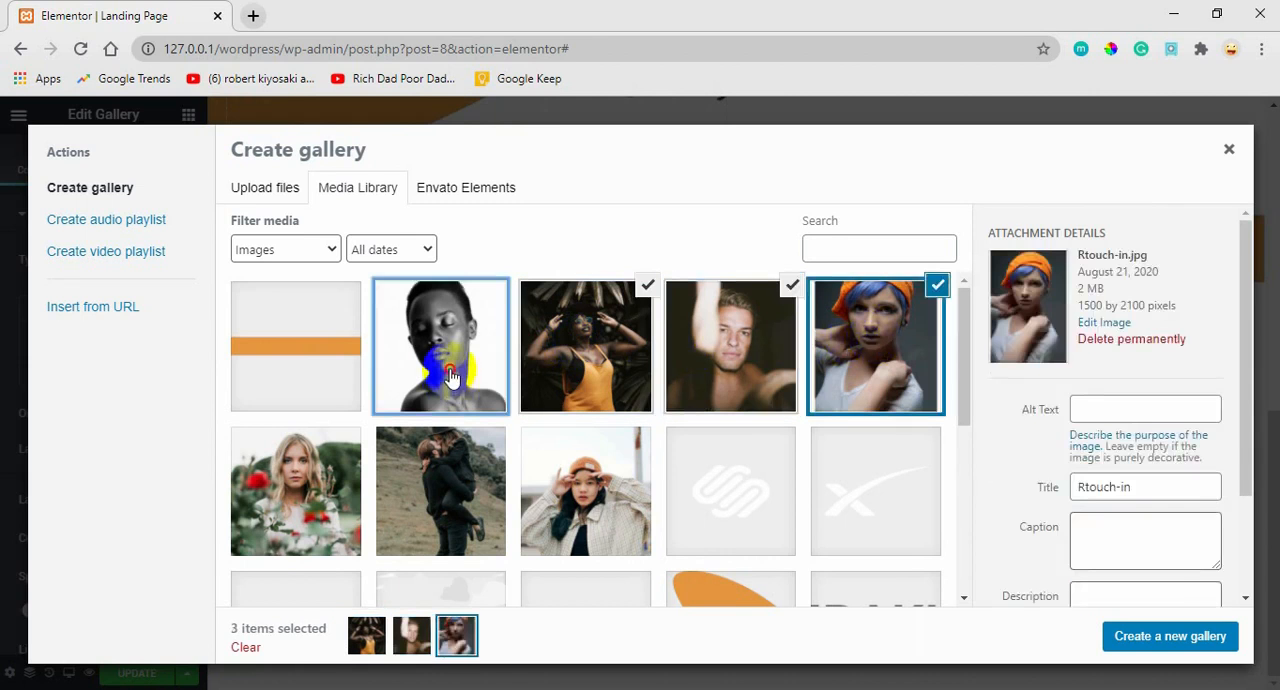
click(305, 470)
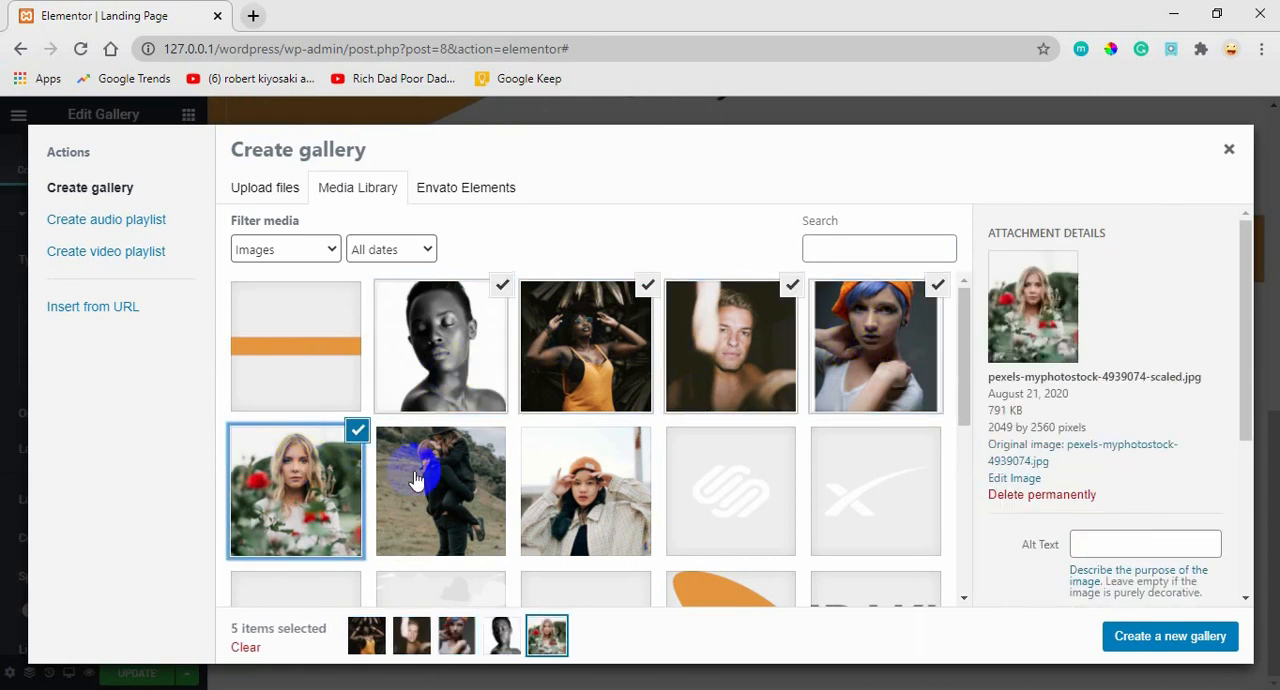
click(557, 495)
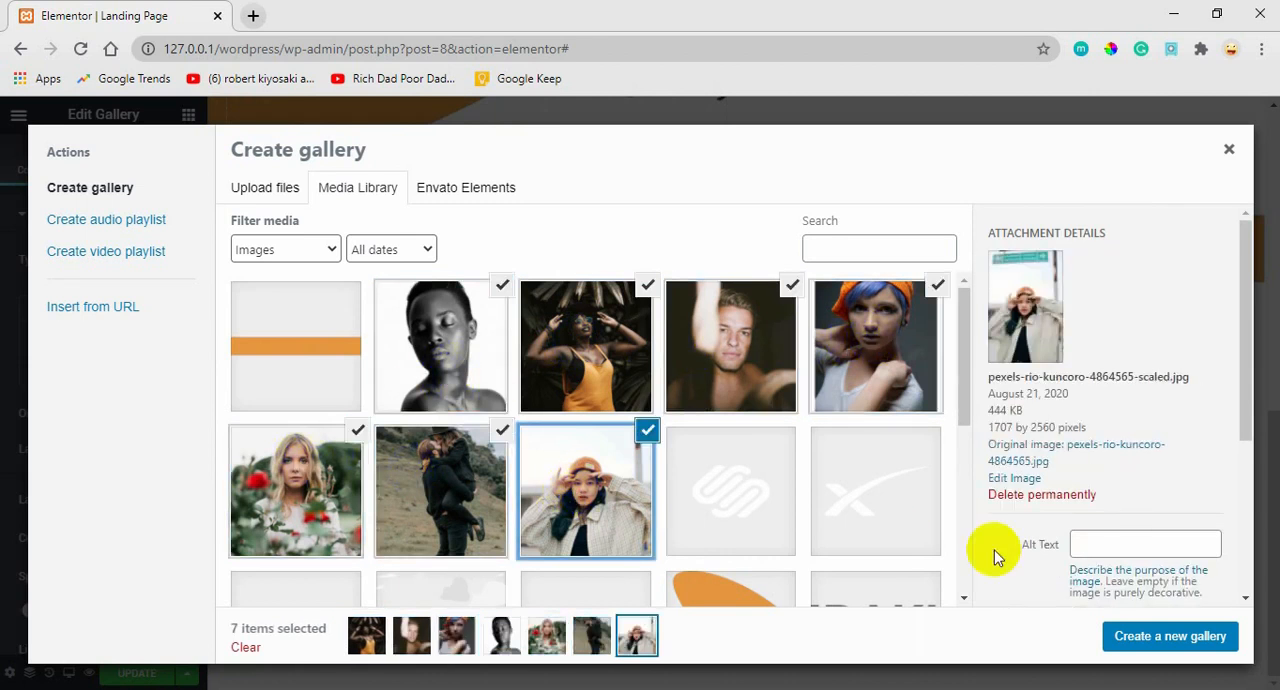
click(1155, 640)
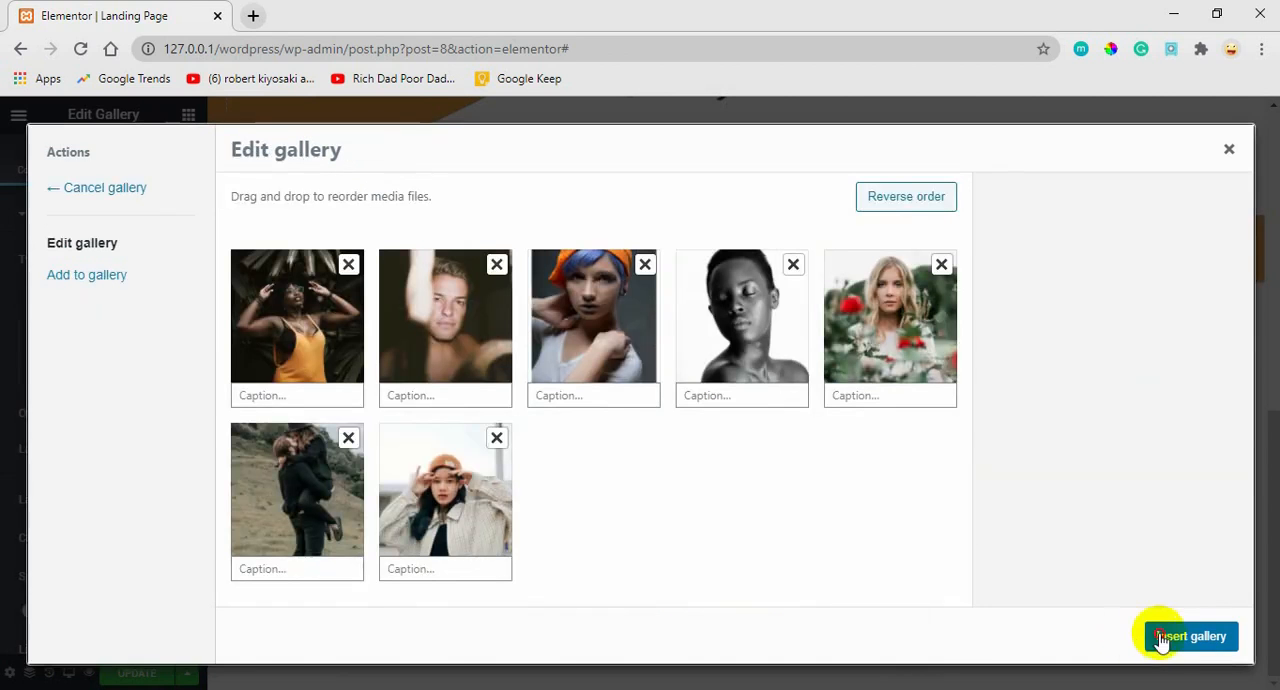
click(1160, 638)
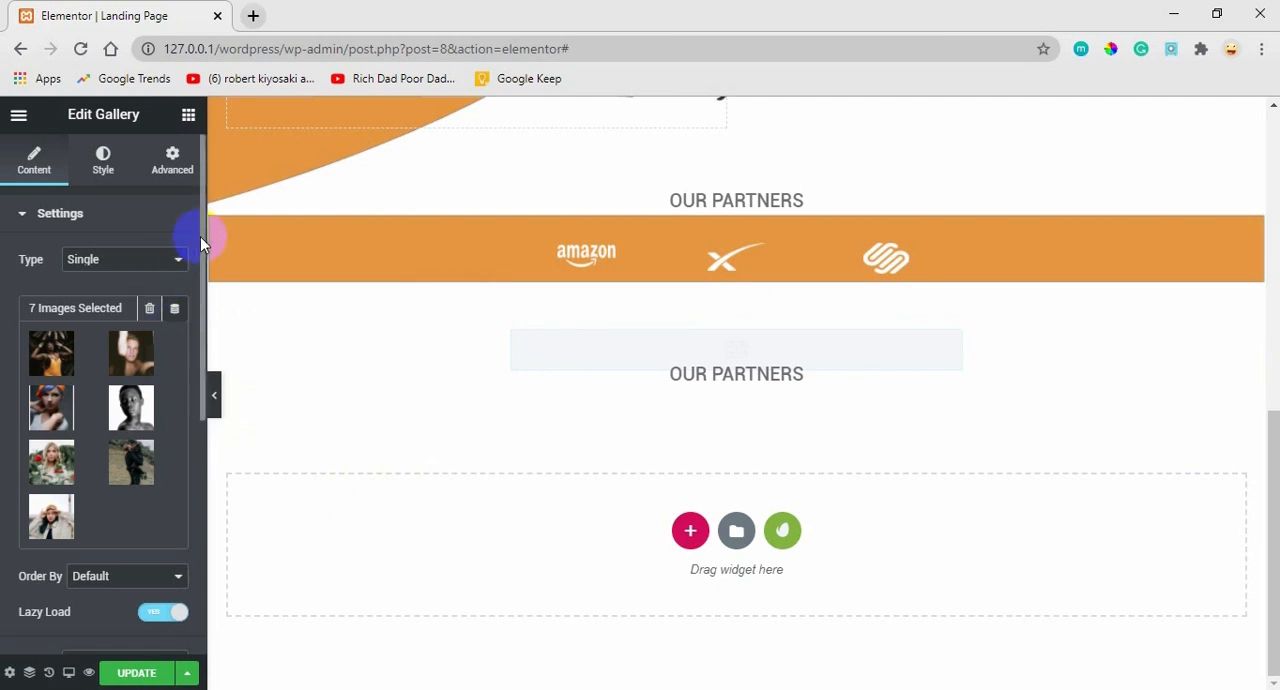
Set the gallery's grid layout to 3 columns.
drag(200, 236, 186, 316)
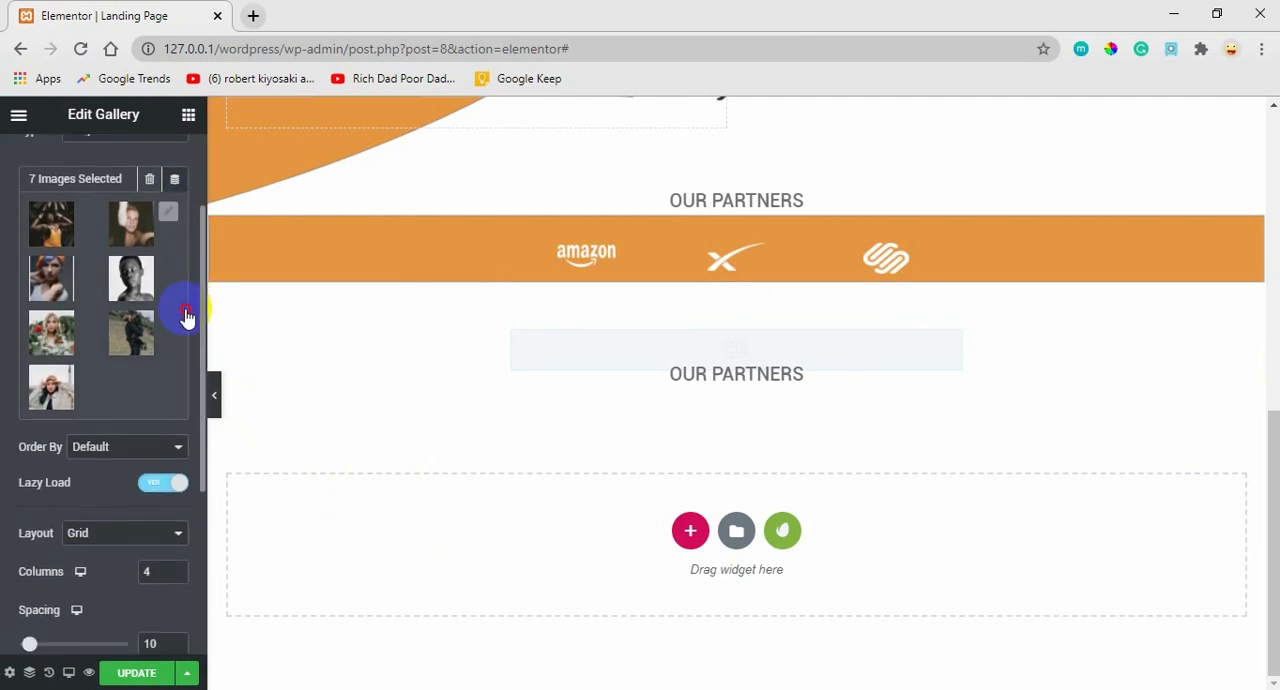
scroll(186, 316, down, 3)
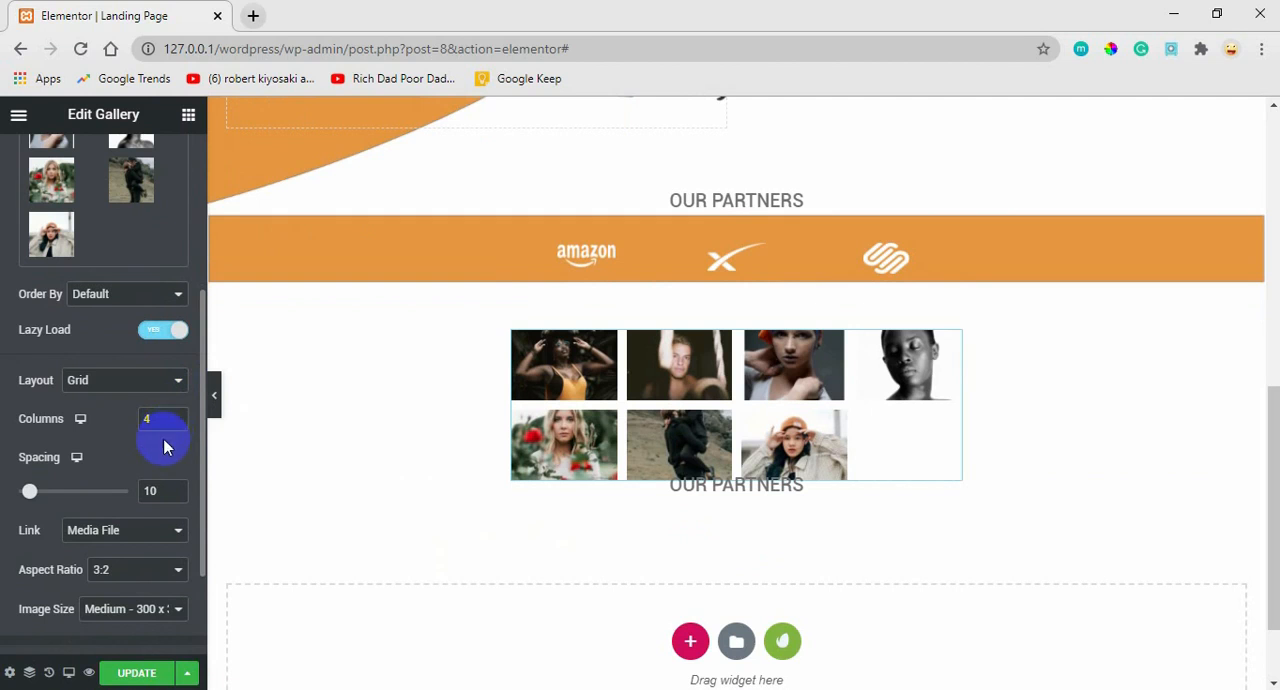
click(176, 424)
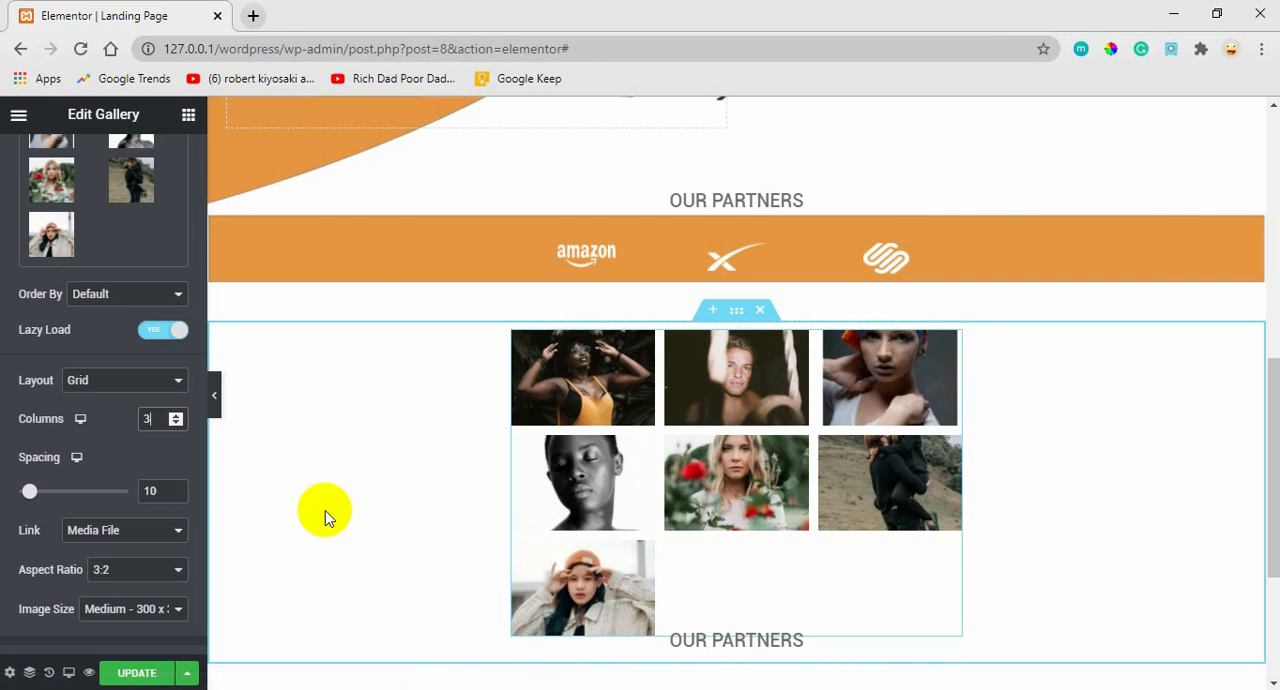
Remove the black-and-white portrait from the gallery's images and insert the updated gallery.
click(147, 252)
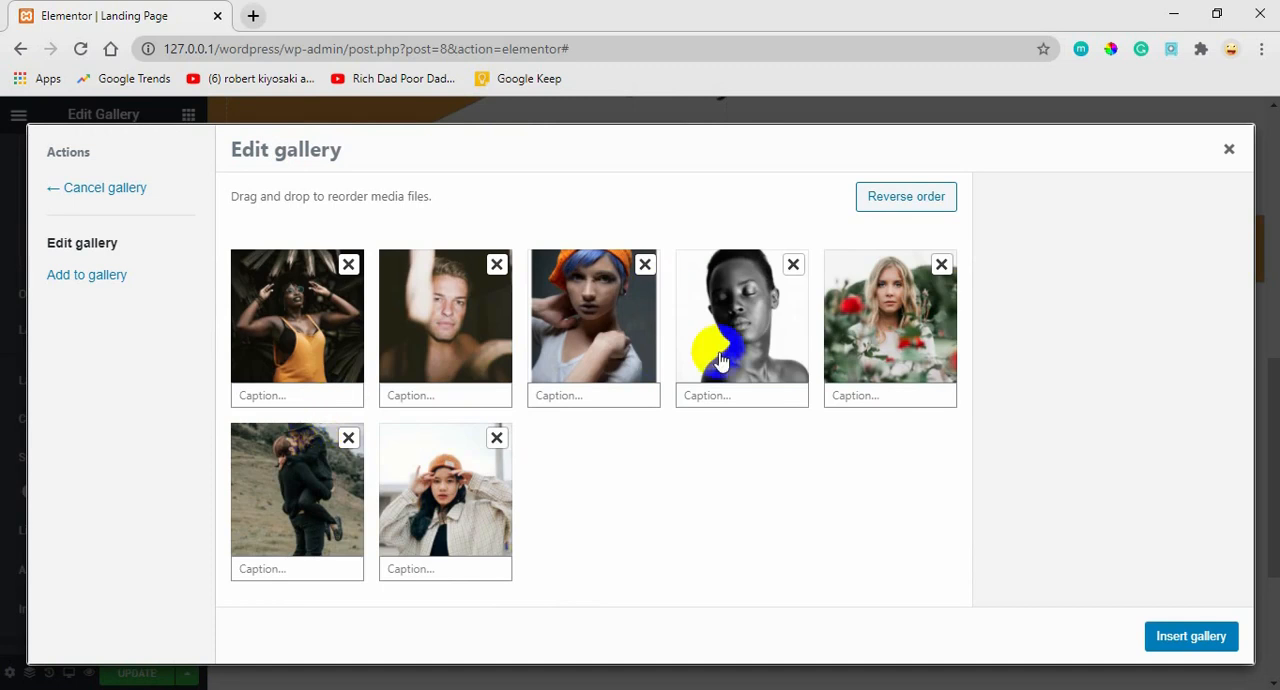
click(792, 266)
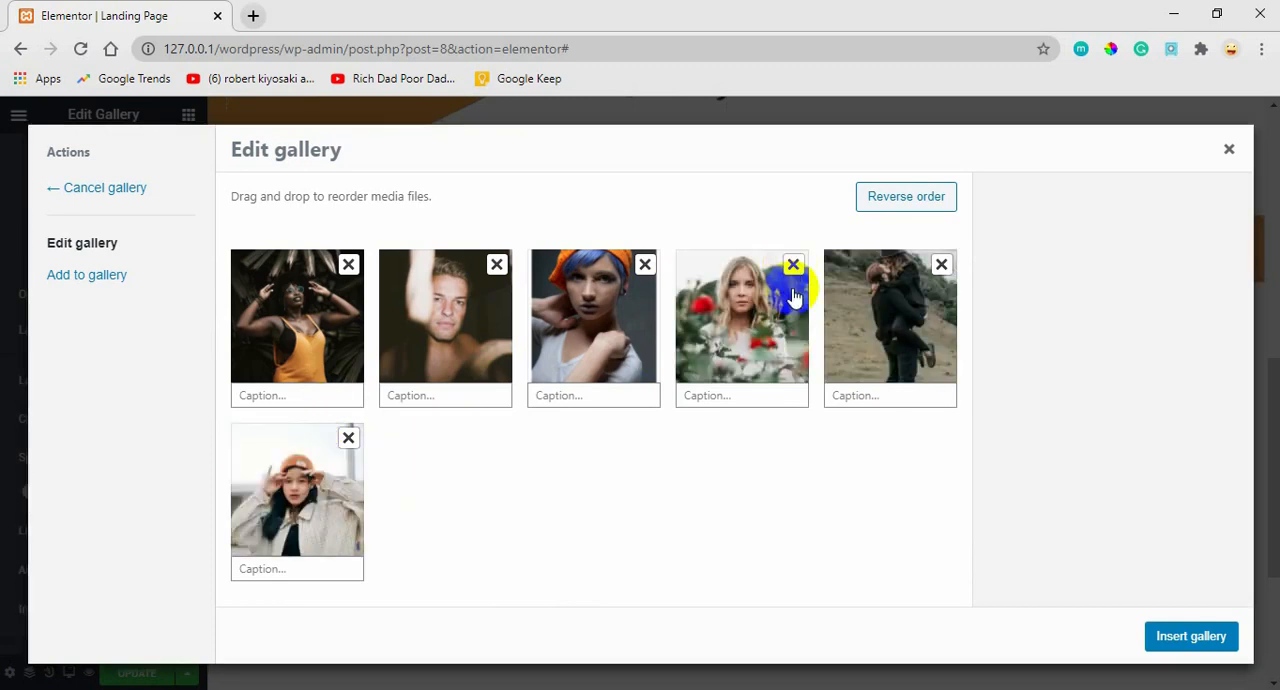
click(1190, 636)
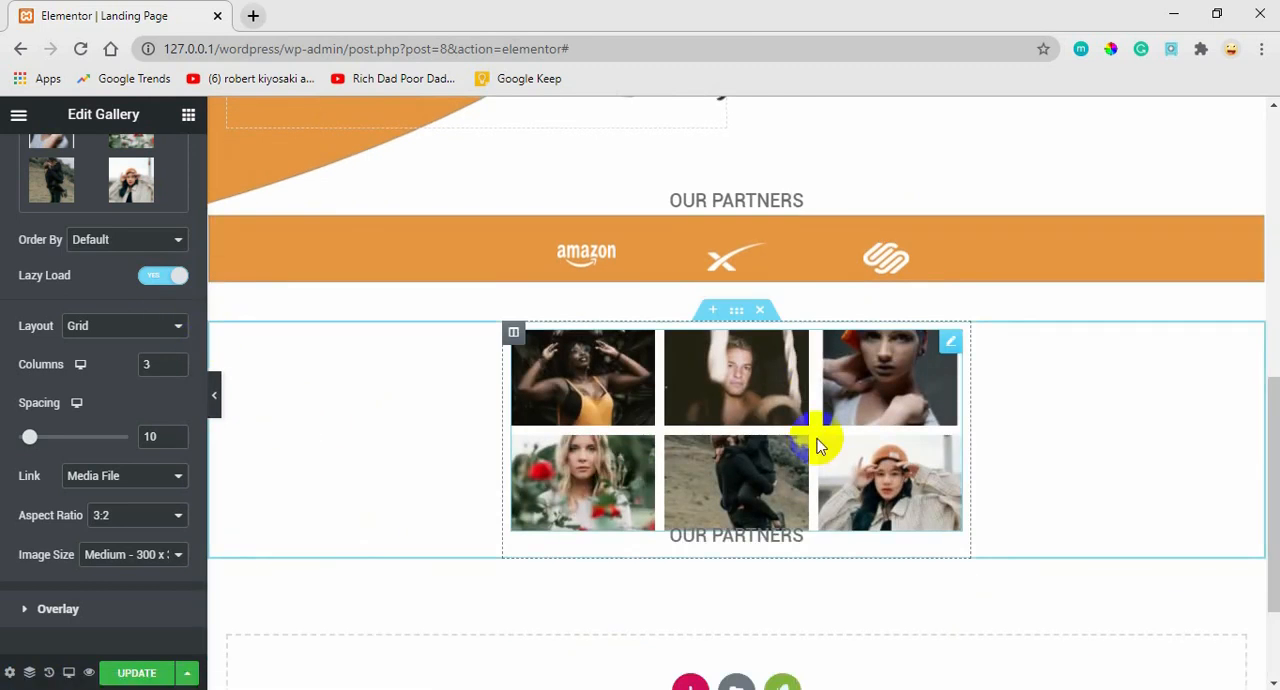
Delete the duplicated OUR PARTNERS heading beneath the photo gallery.
right_click(945, 548)
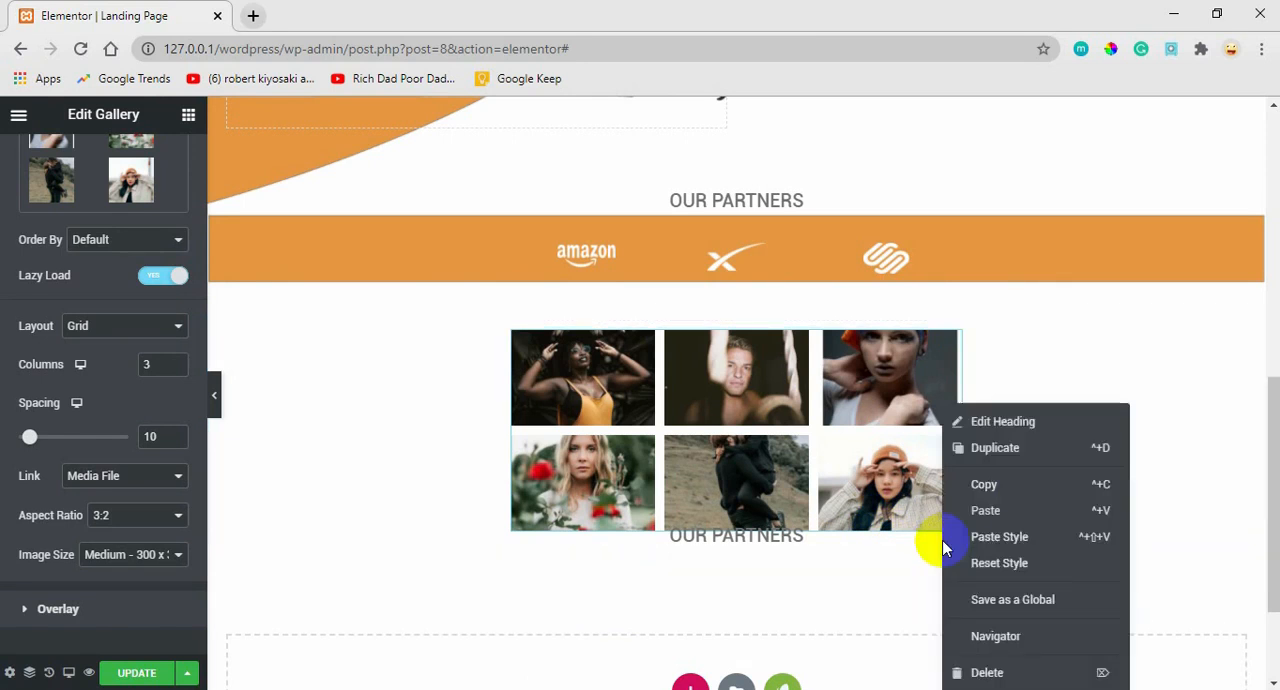
click(1003, 423)
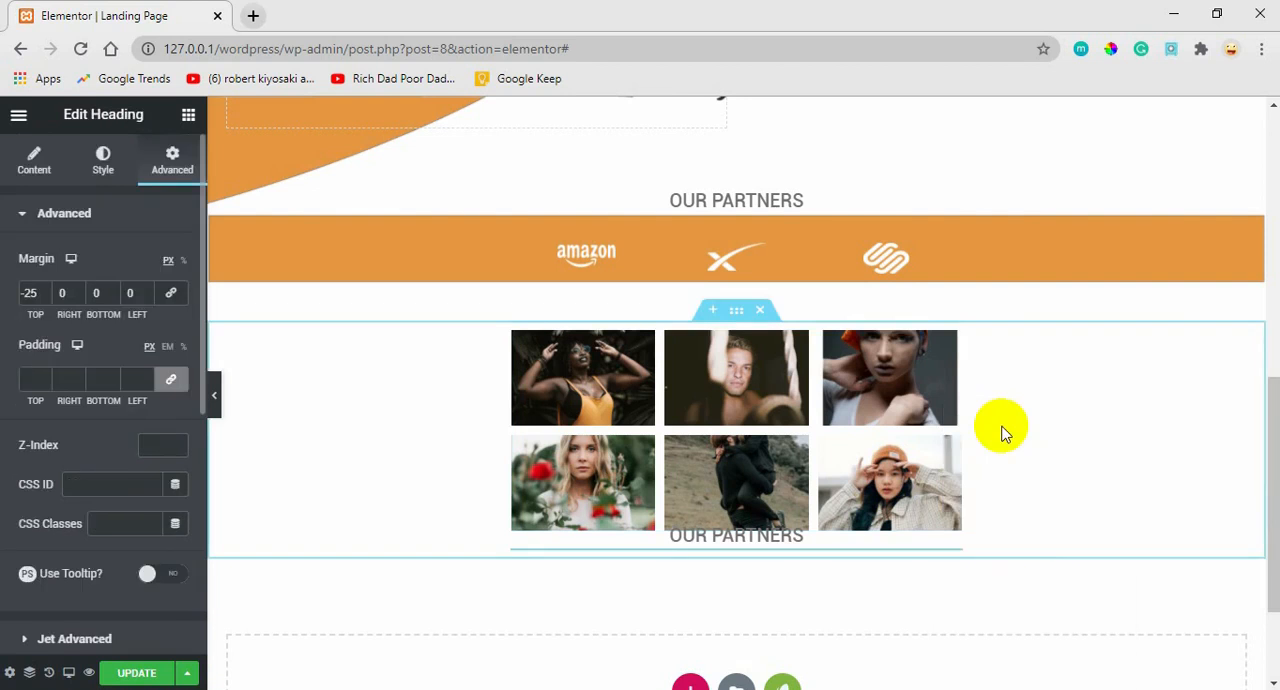
right_click(853, 546)
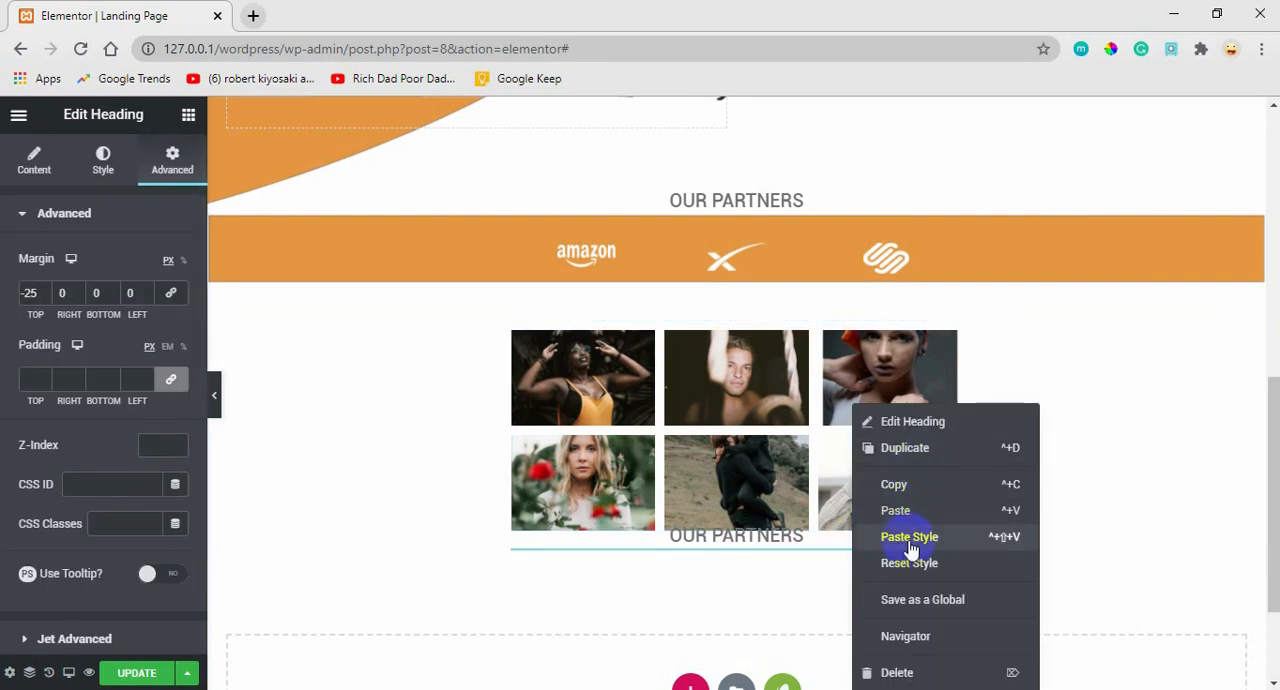
click(893, 673)
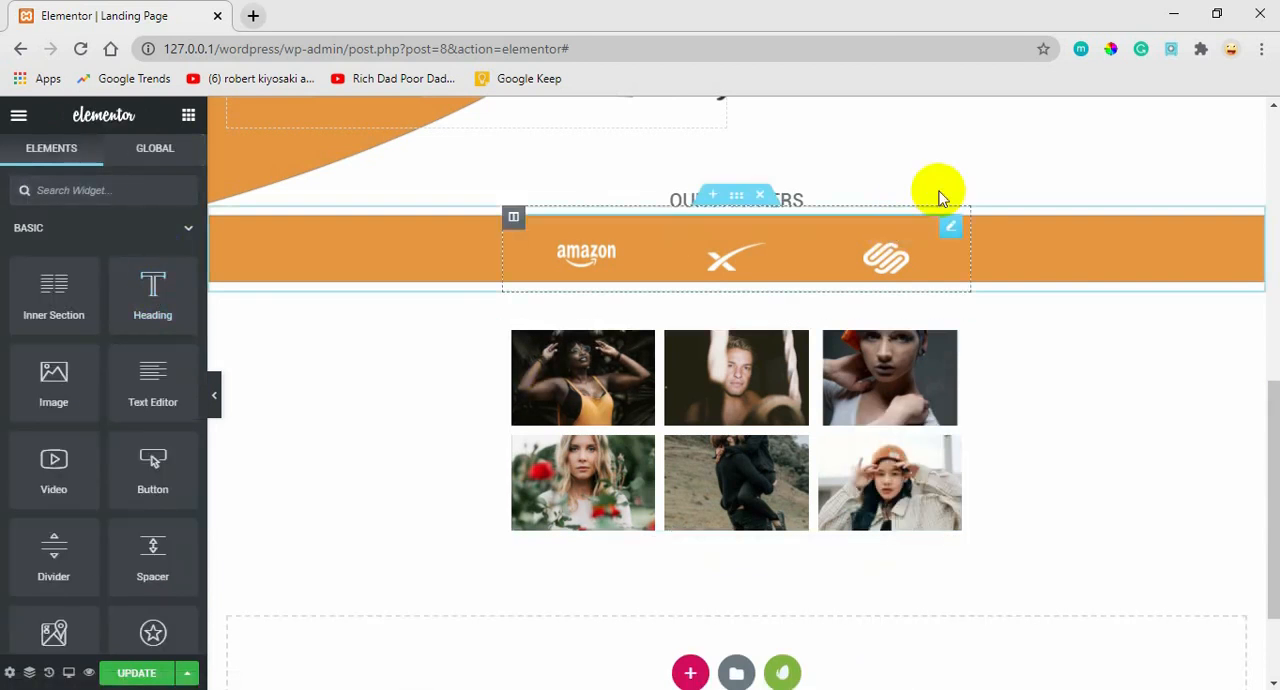
Add a Heading widget above the photo gallery with the title "gallery" and centre-align it.
drag(133, 301, 725, 386)
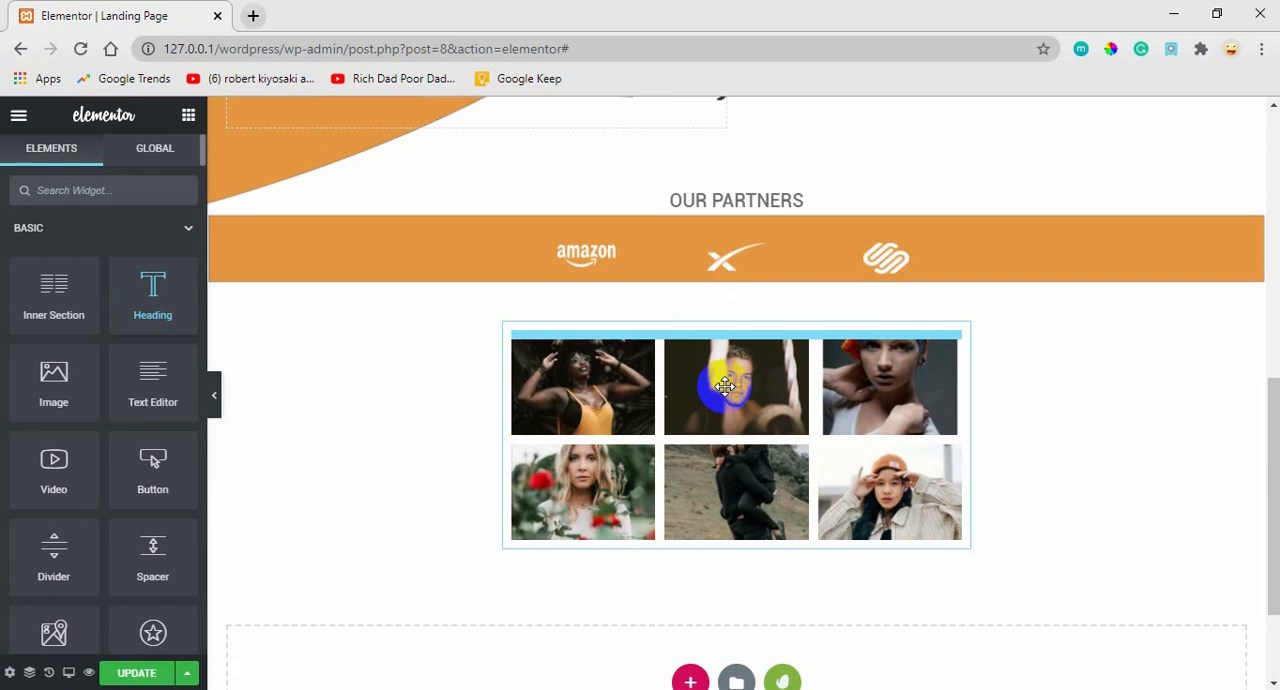
click(85, 304)
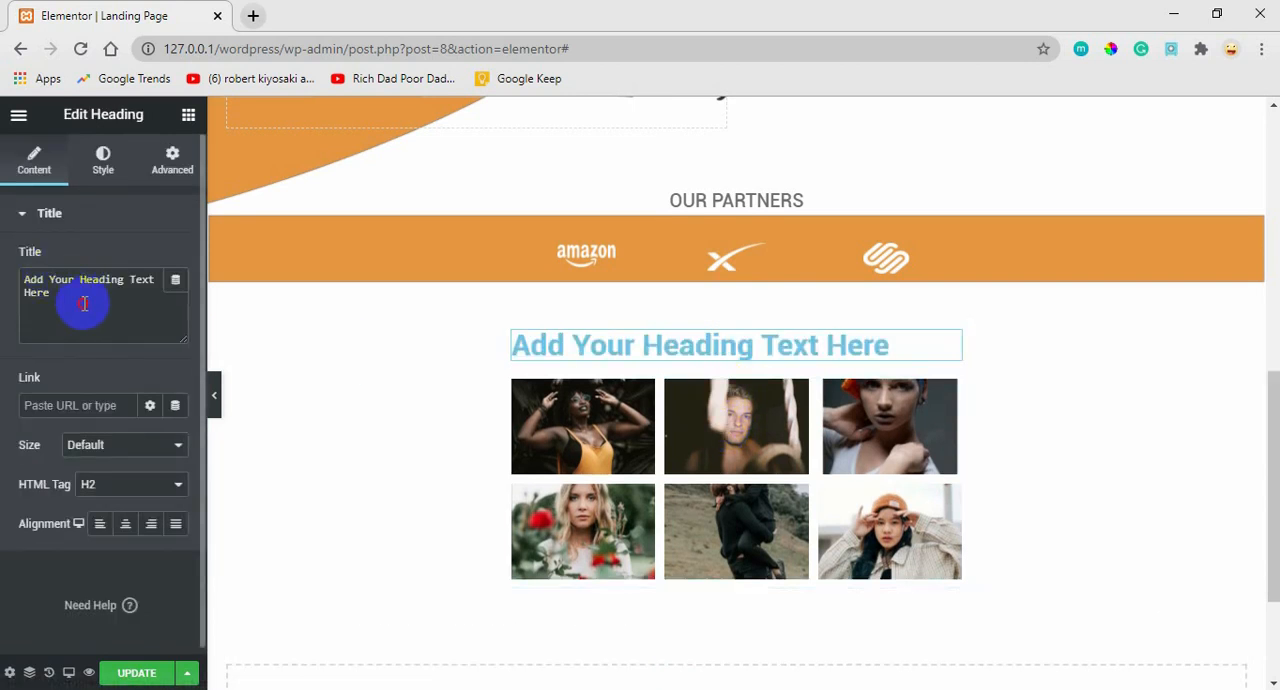
key(ctrl+a)
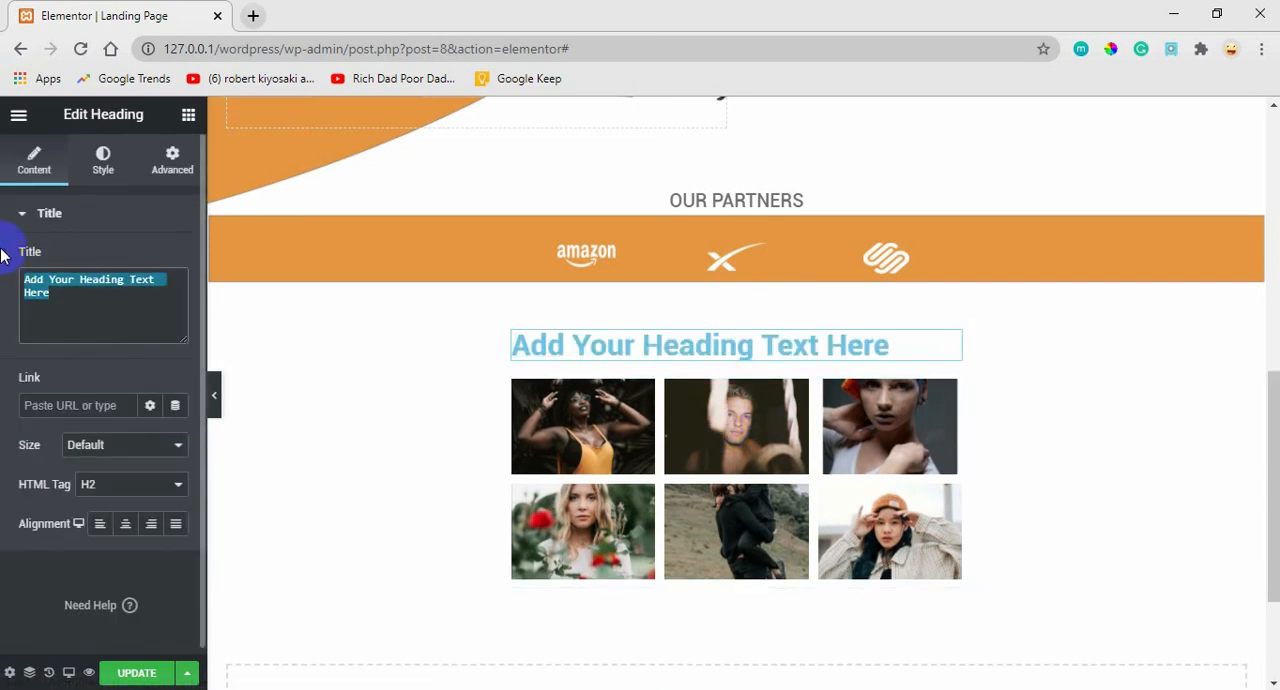
text(gallery)
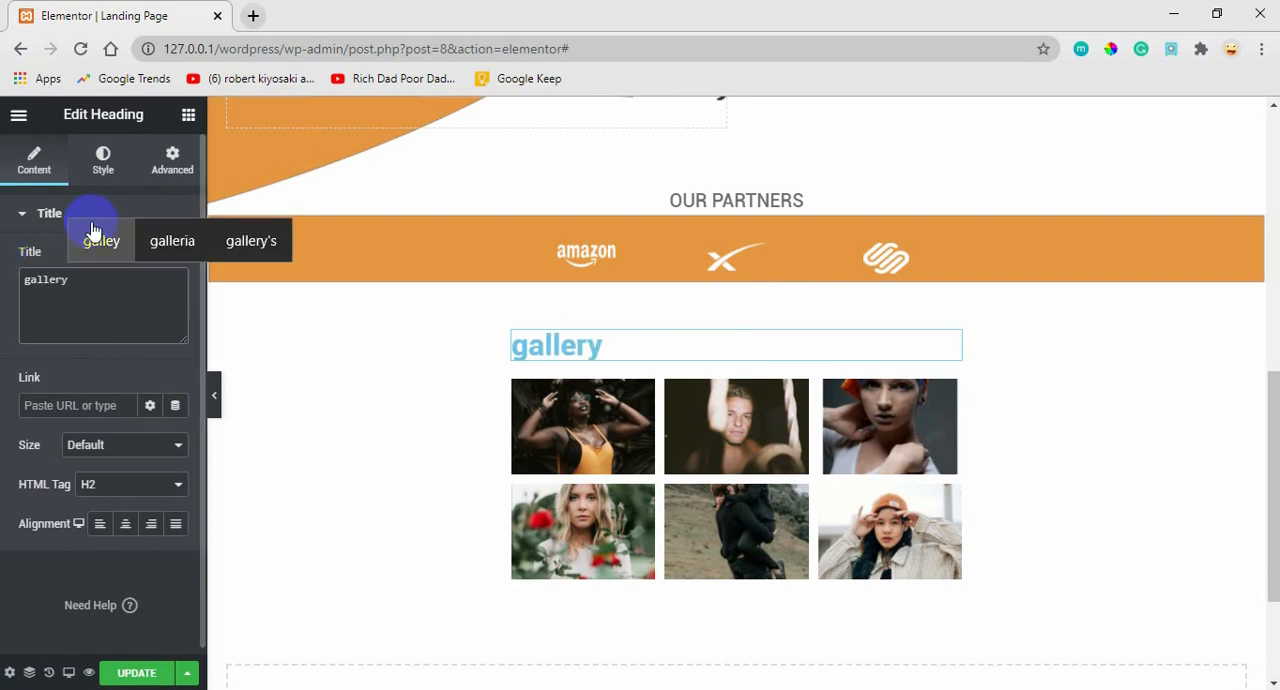
click(107, 168)
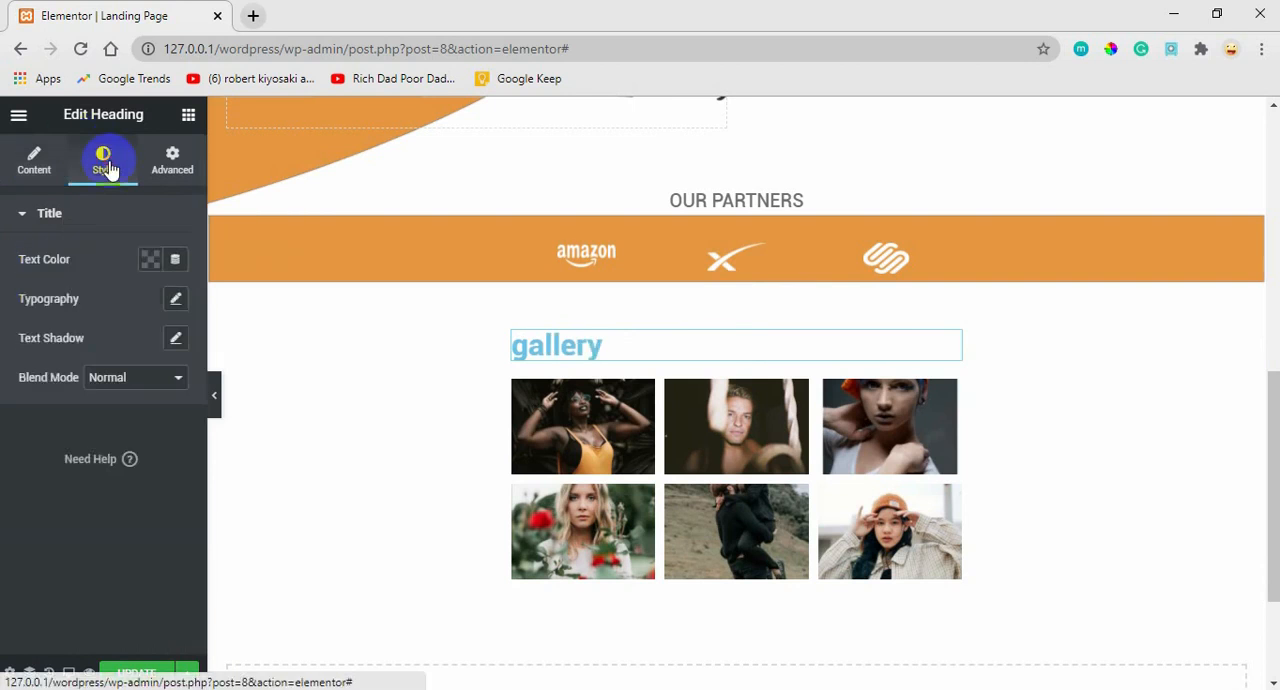
click(22, 176)
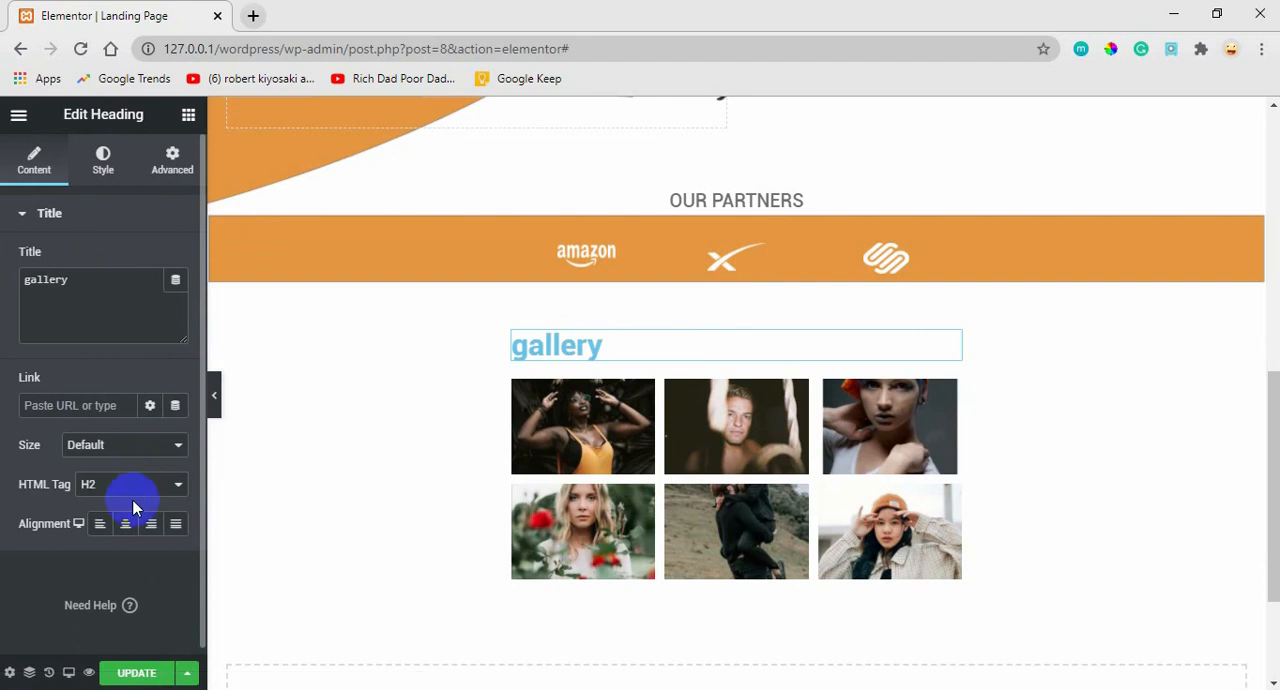
click(125, 527)
Set the gallery heading's text color to the saved grey #707070.
click(103, 165)
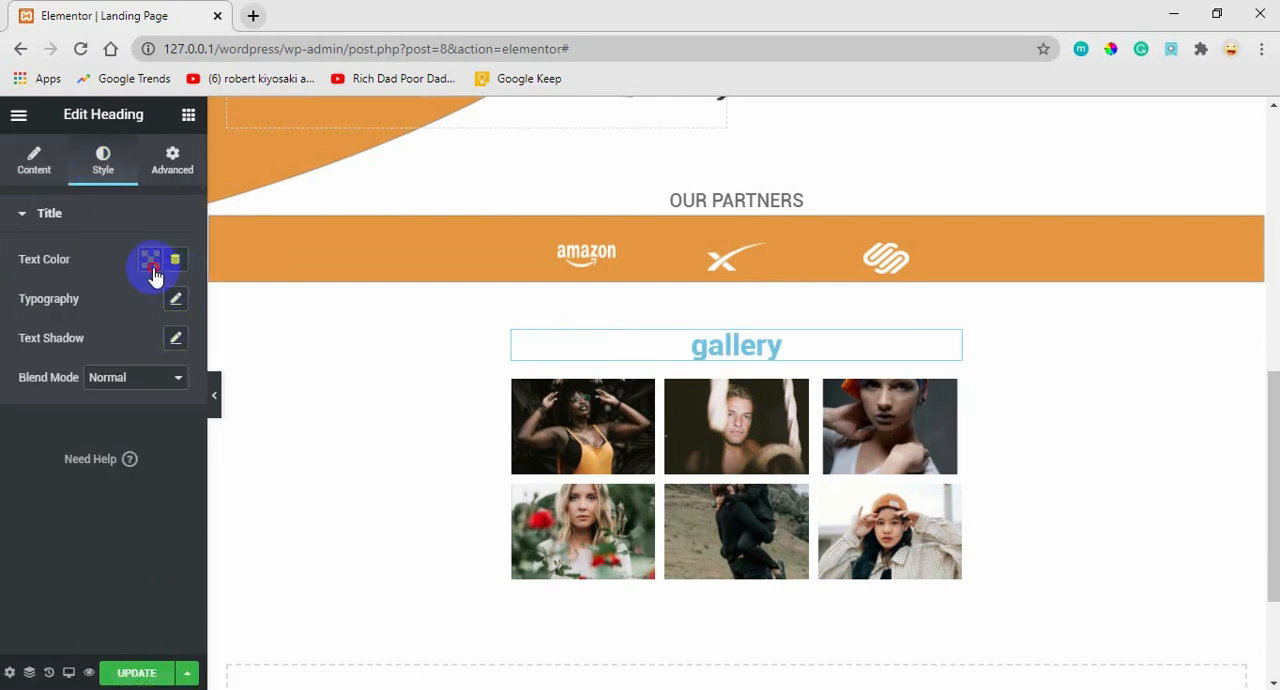
click(150, 264)
click(85, 327)
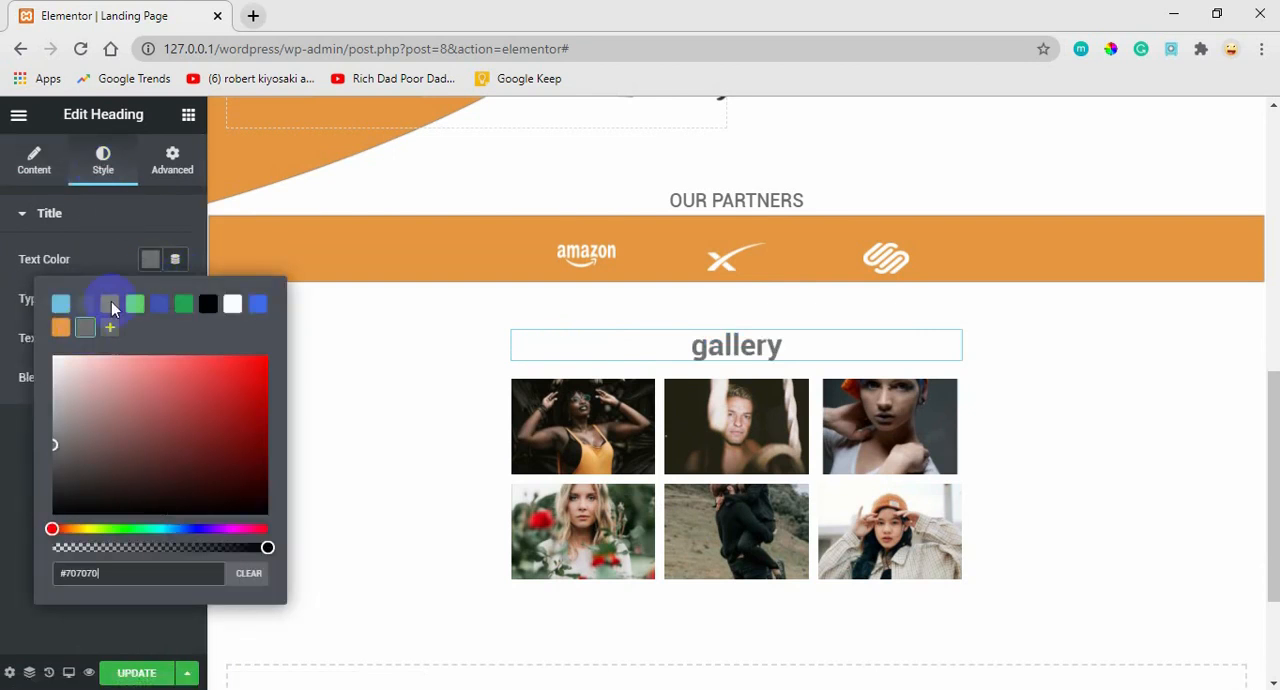
click(153, 265)
Set the gallery heading's font family to Montserrat and its size to 20 px.
click(174, 302)
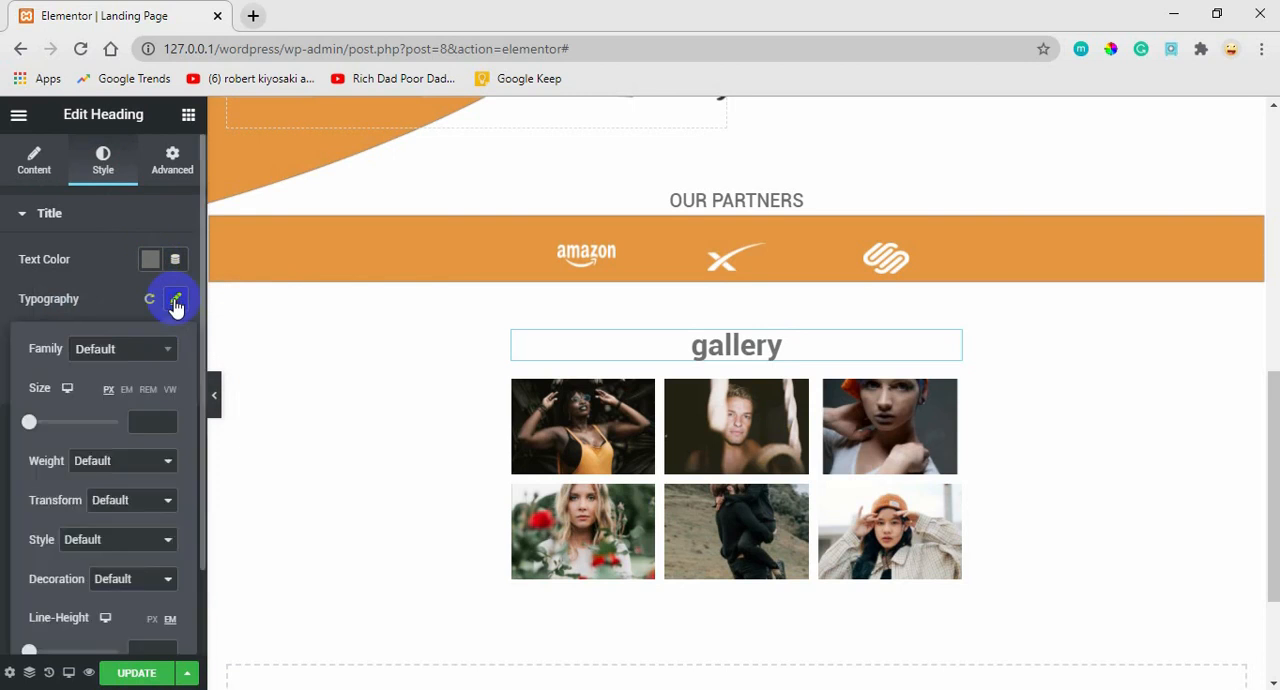
click(148, 352)
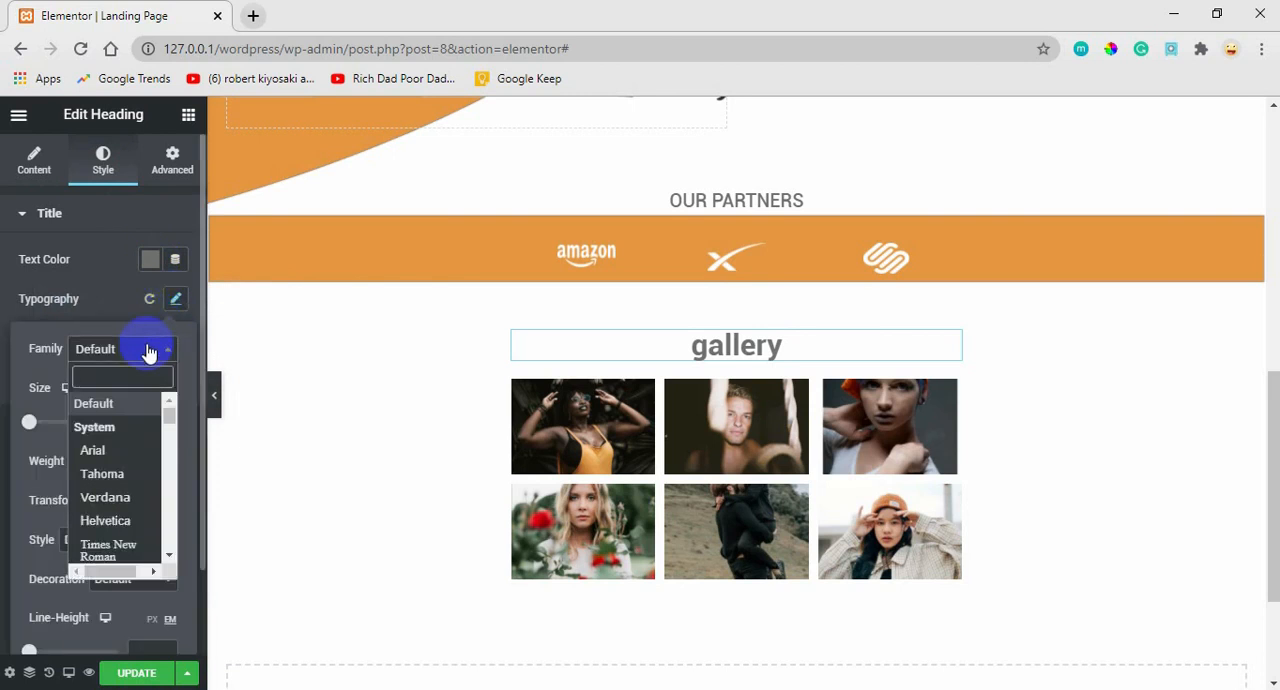
text(mont)
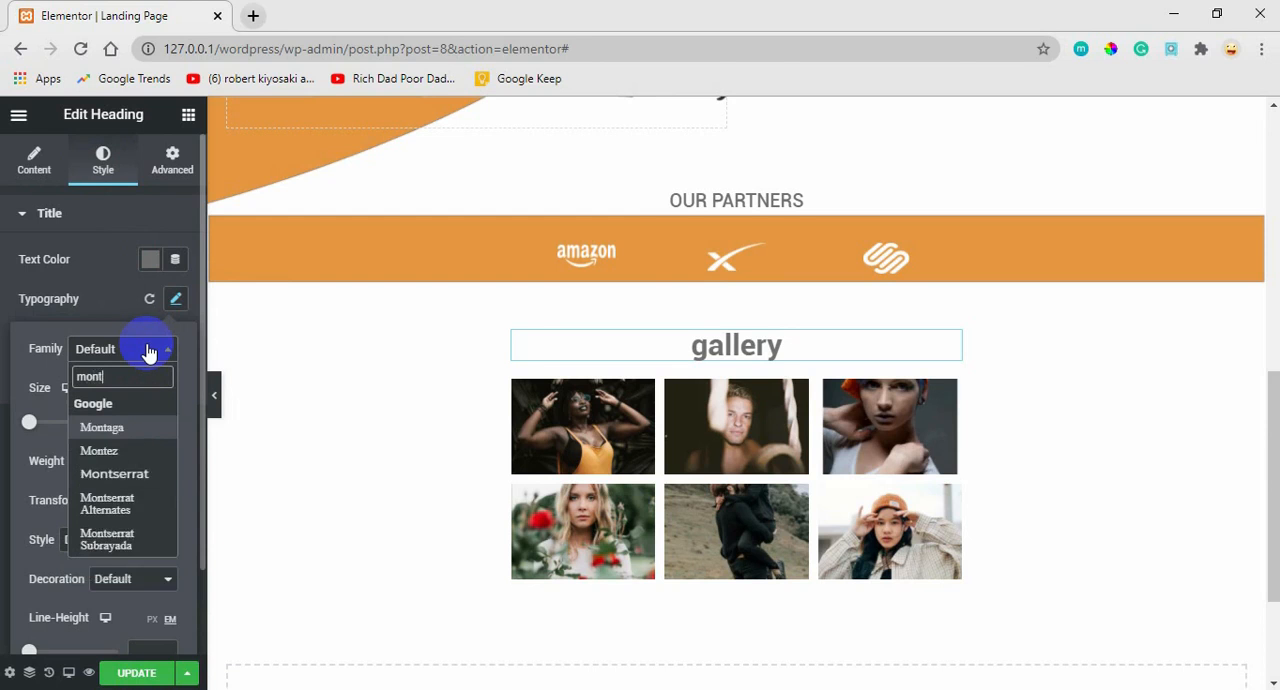
click(115, 474)
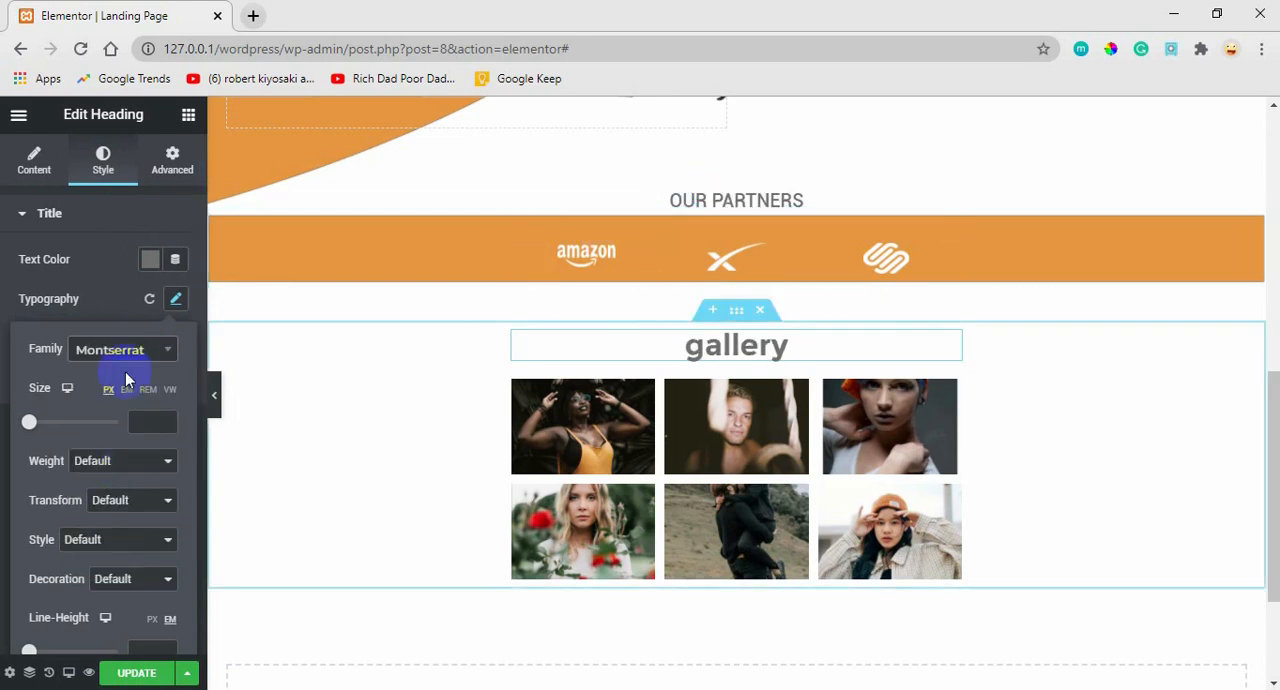
click(139, 423)
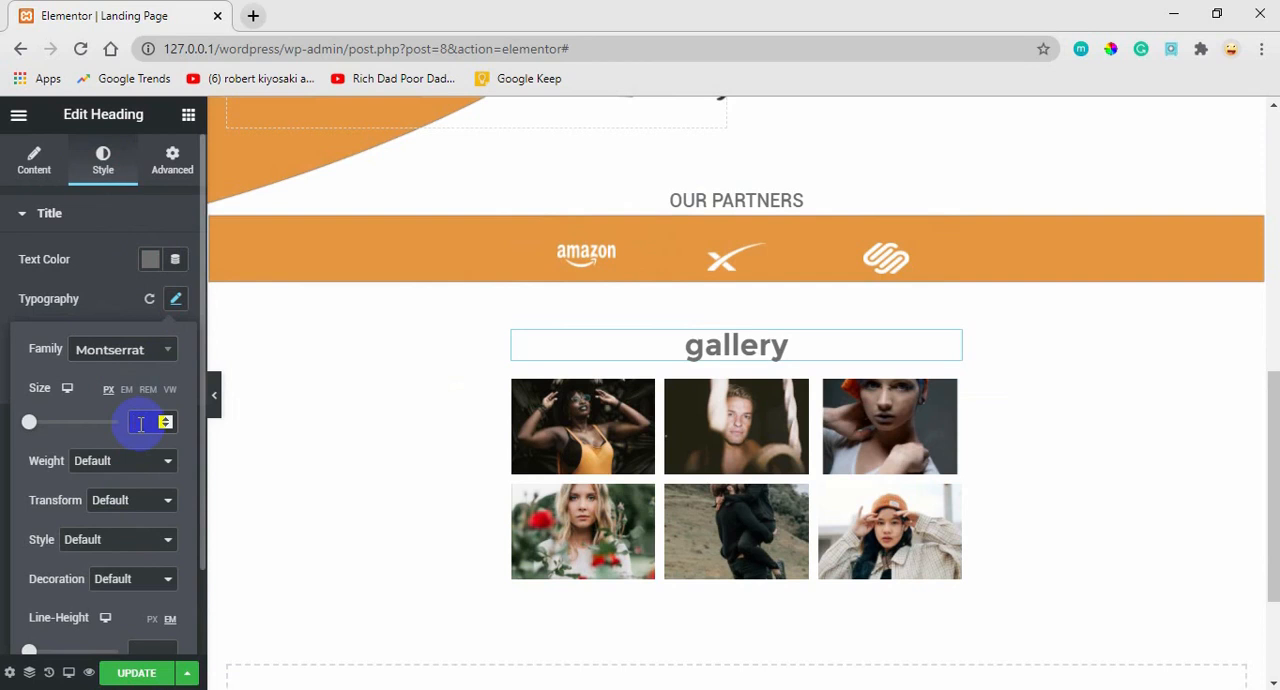
text(14)
key(BackSpace)
text(20)
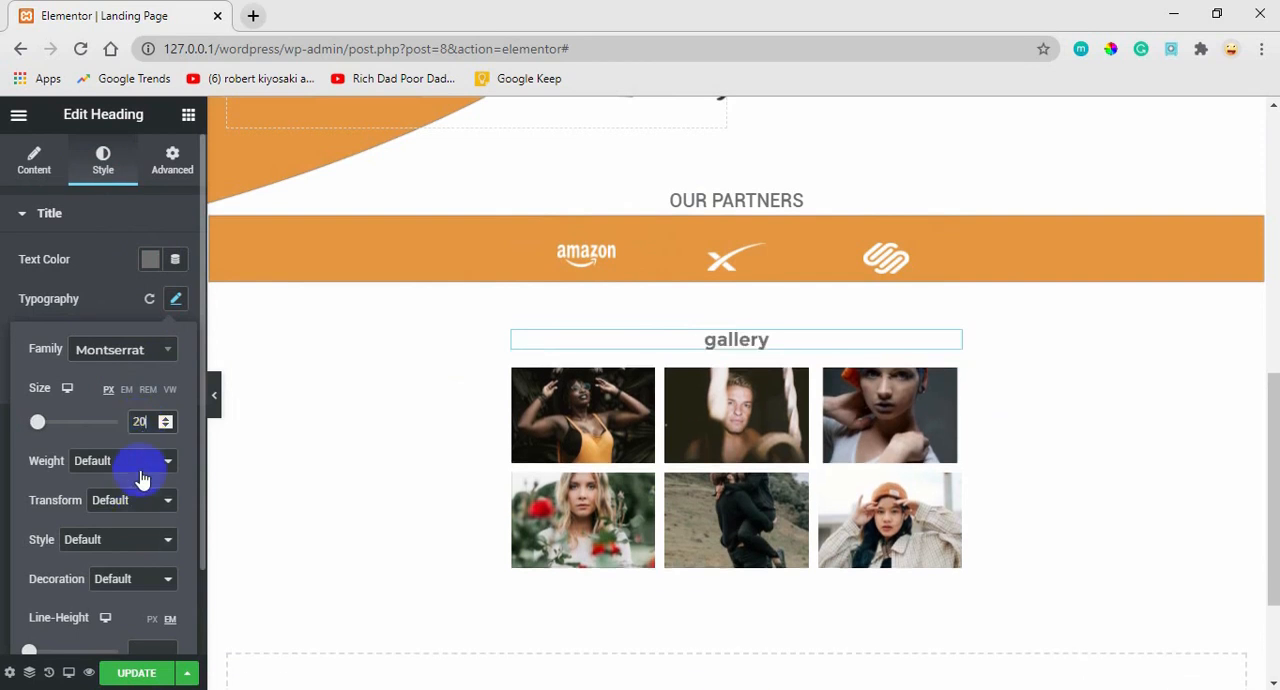
Set the gallery heading's font weight to 500 and its text transform to Uppercase.
click(135, 463)
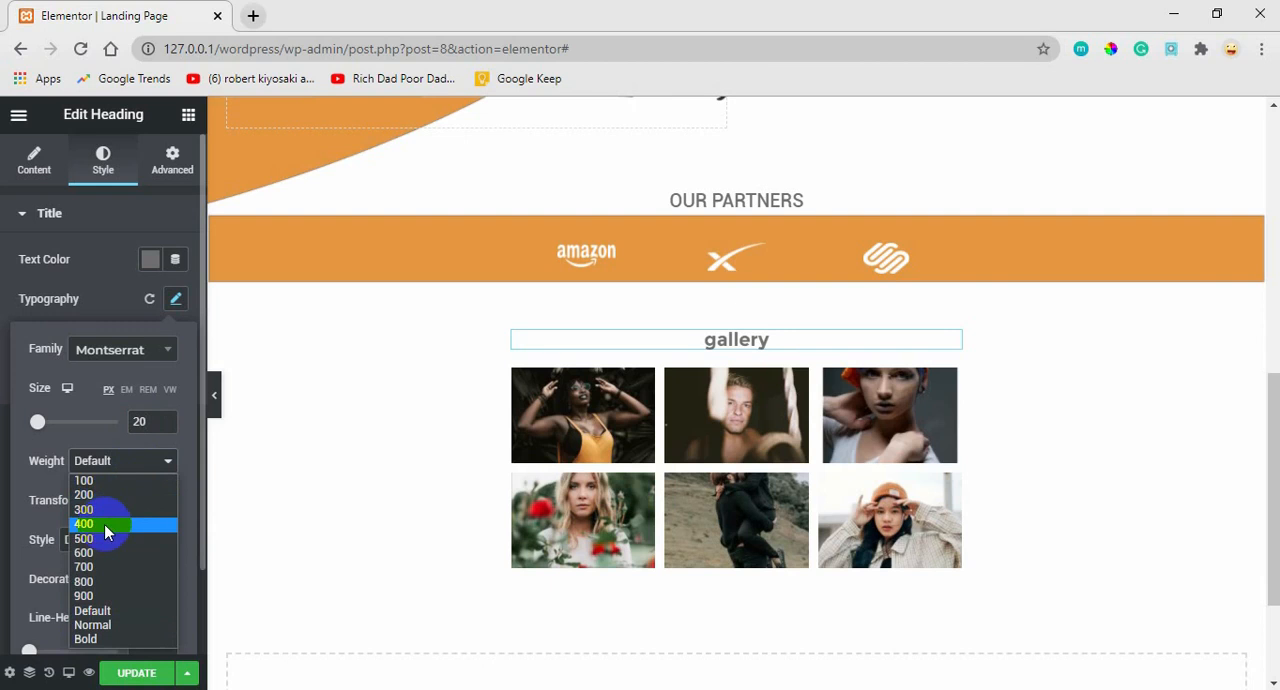
click(106, 538)
click(110, 500)
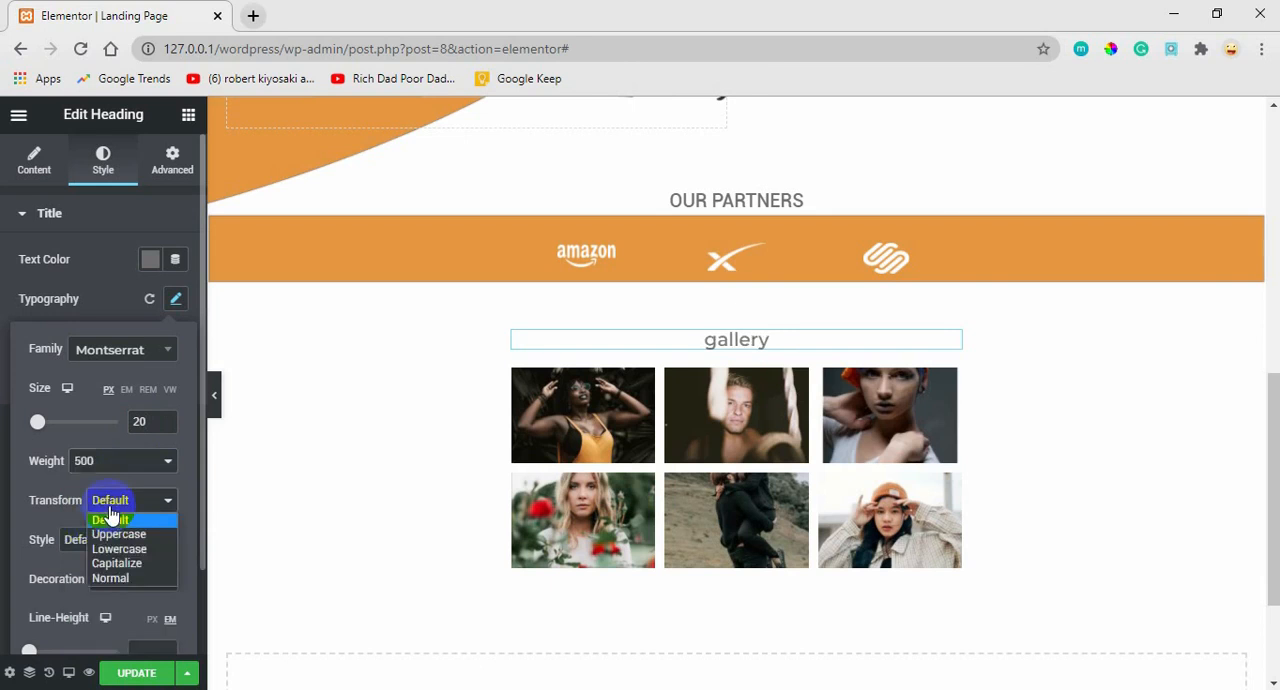
click(111, 534)
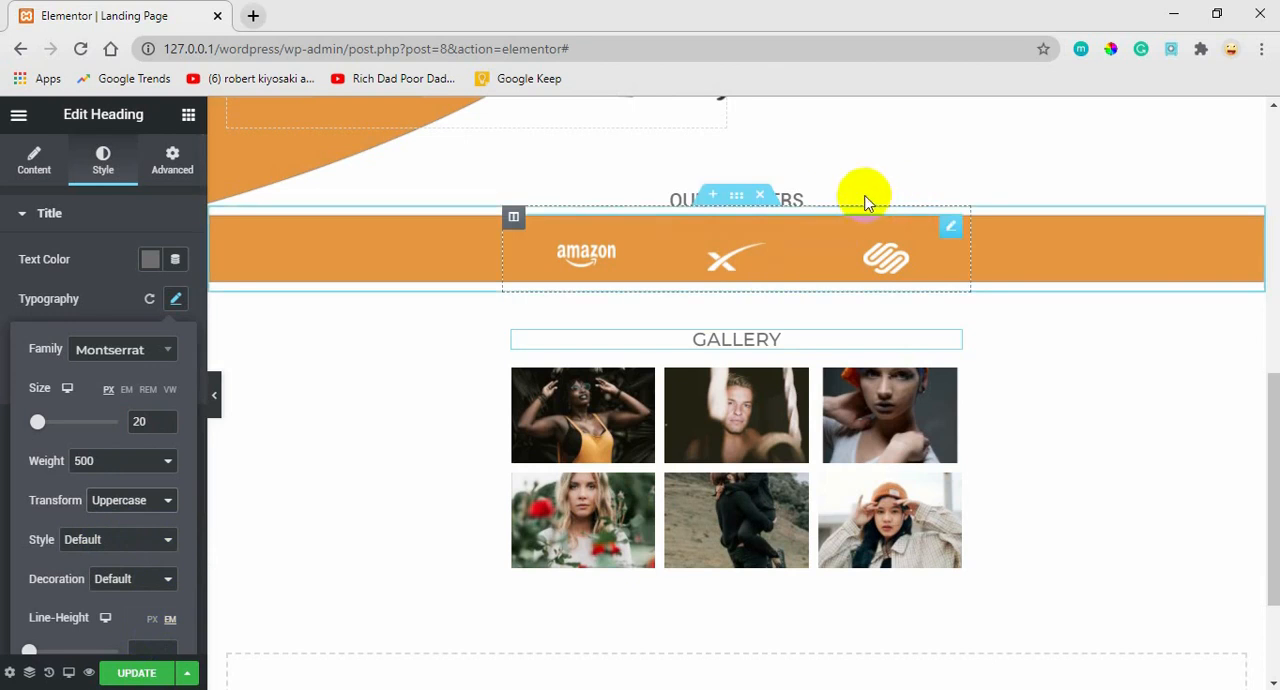
Change the OUR PARTNERS heading's font family to Montserrat and update the page.
right_click(797, 195)
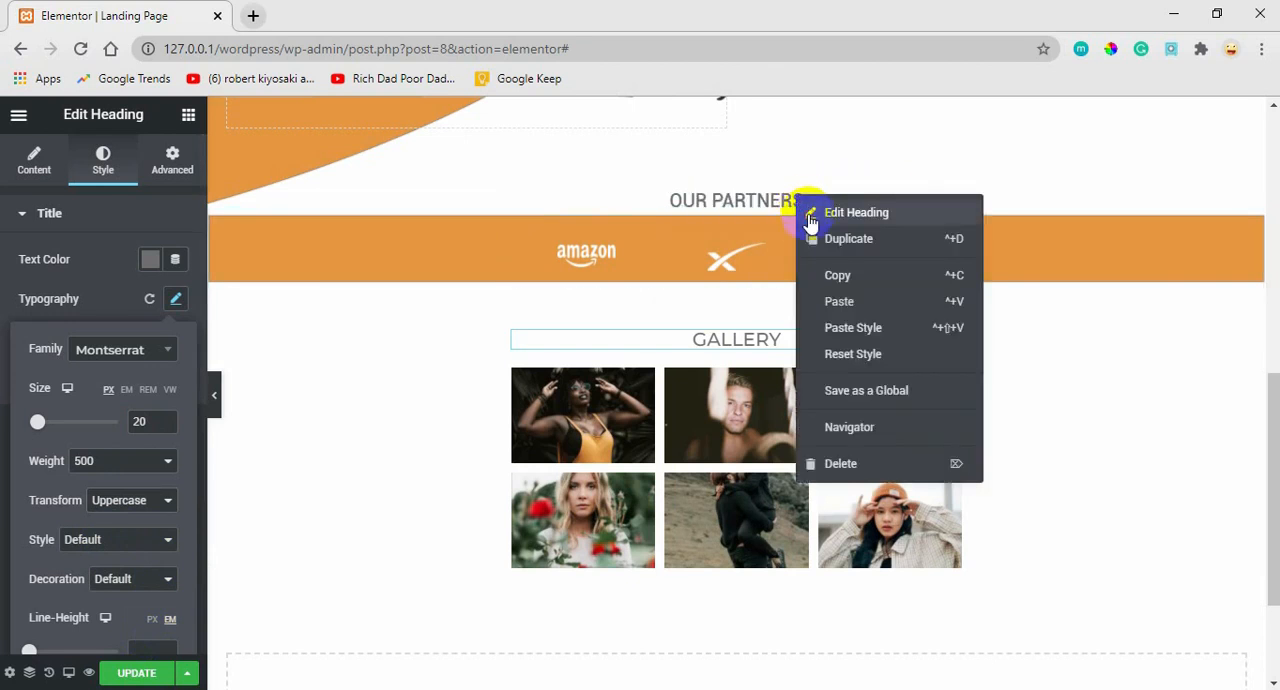
click(810, 217)
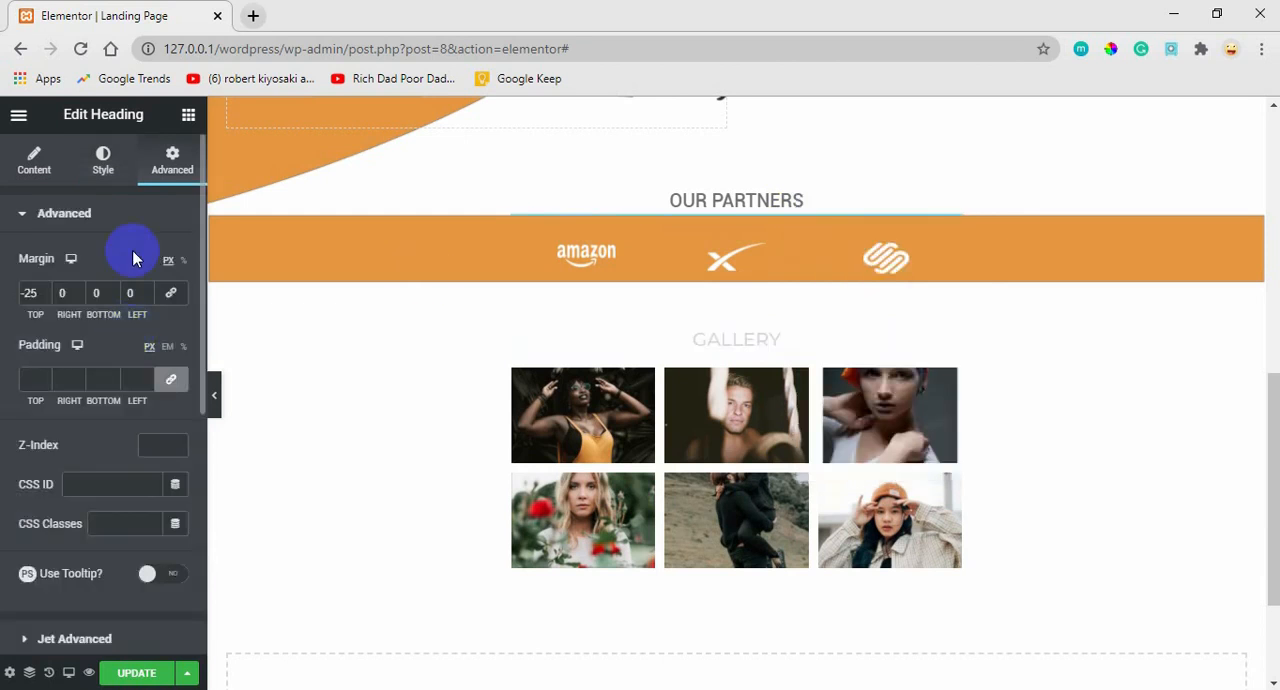
click(99, 172)
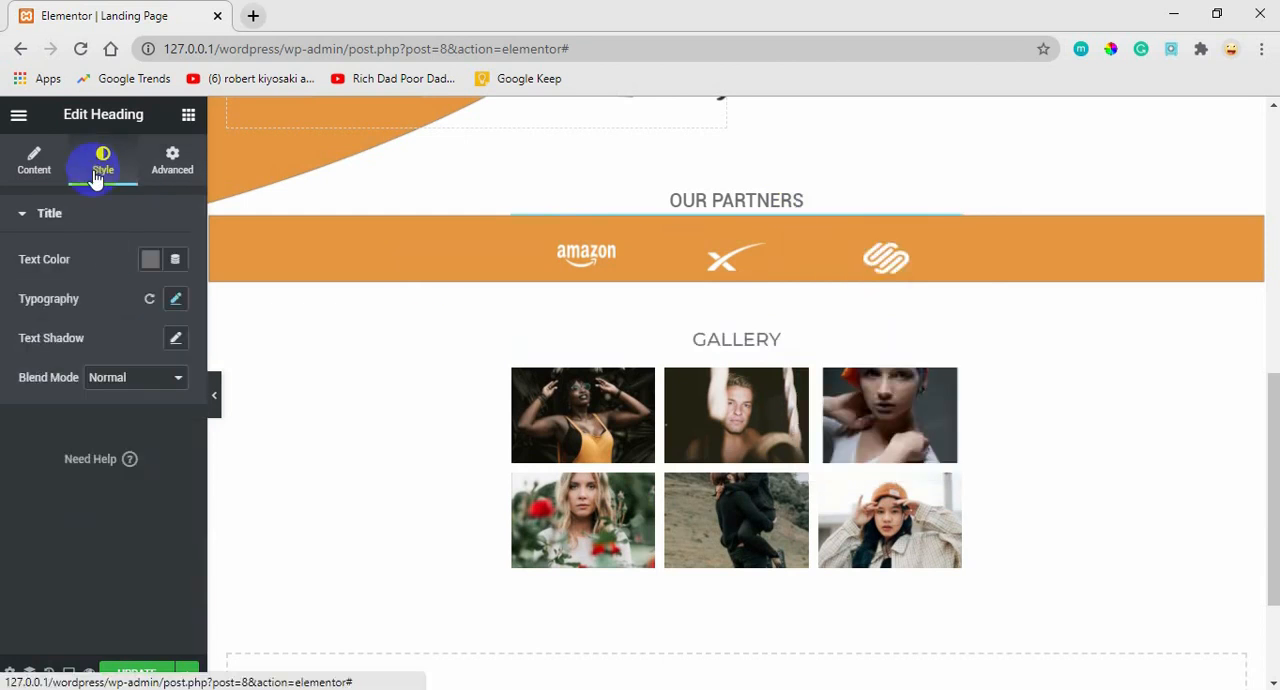
click(175, 298)
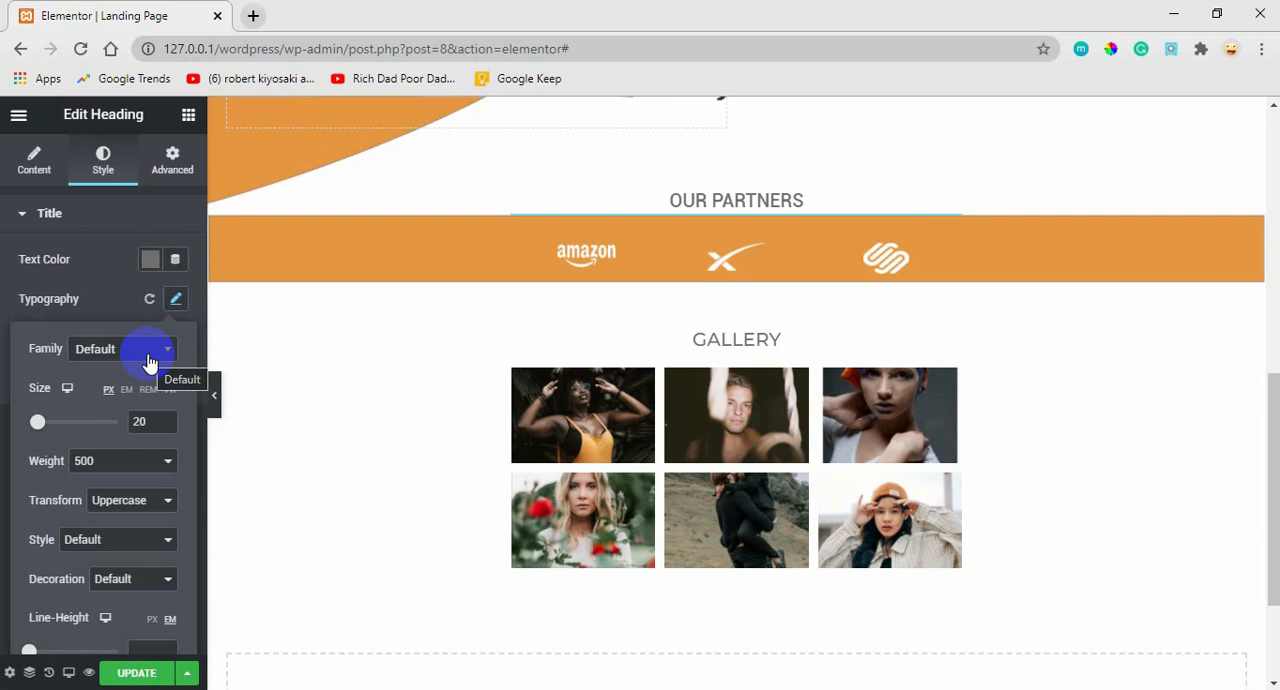
click(166, 350)
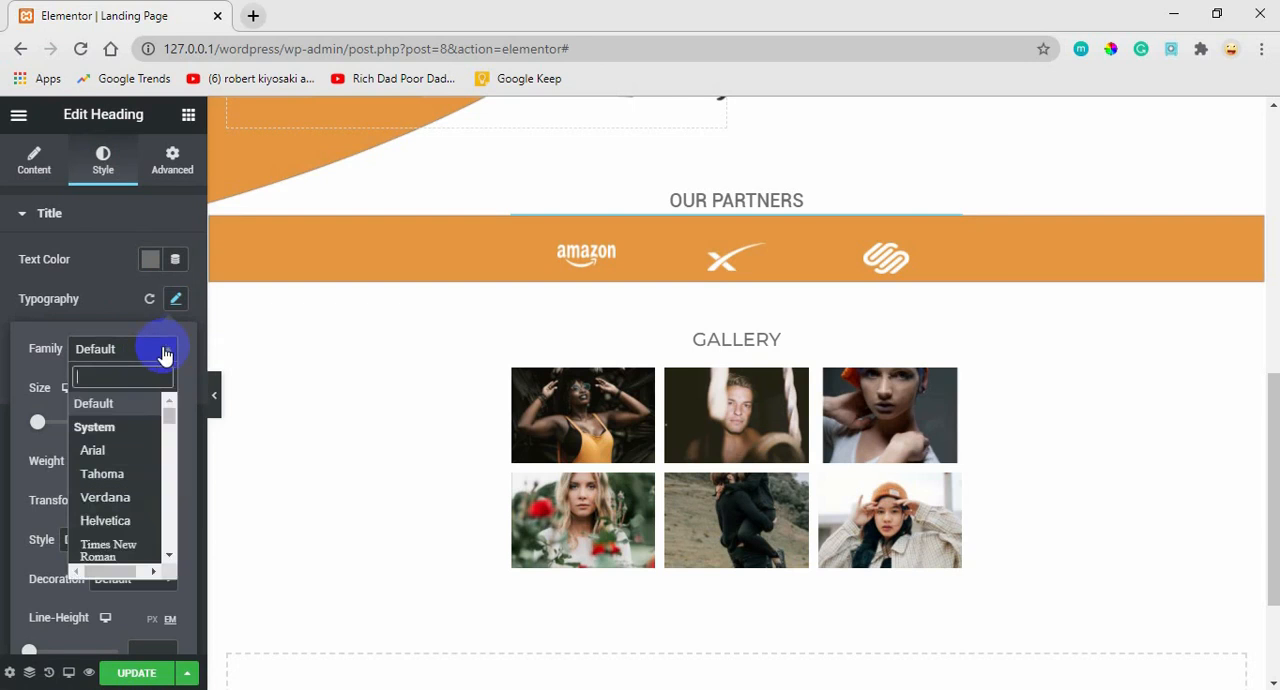
text(mont)
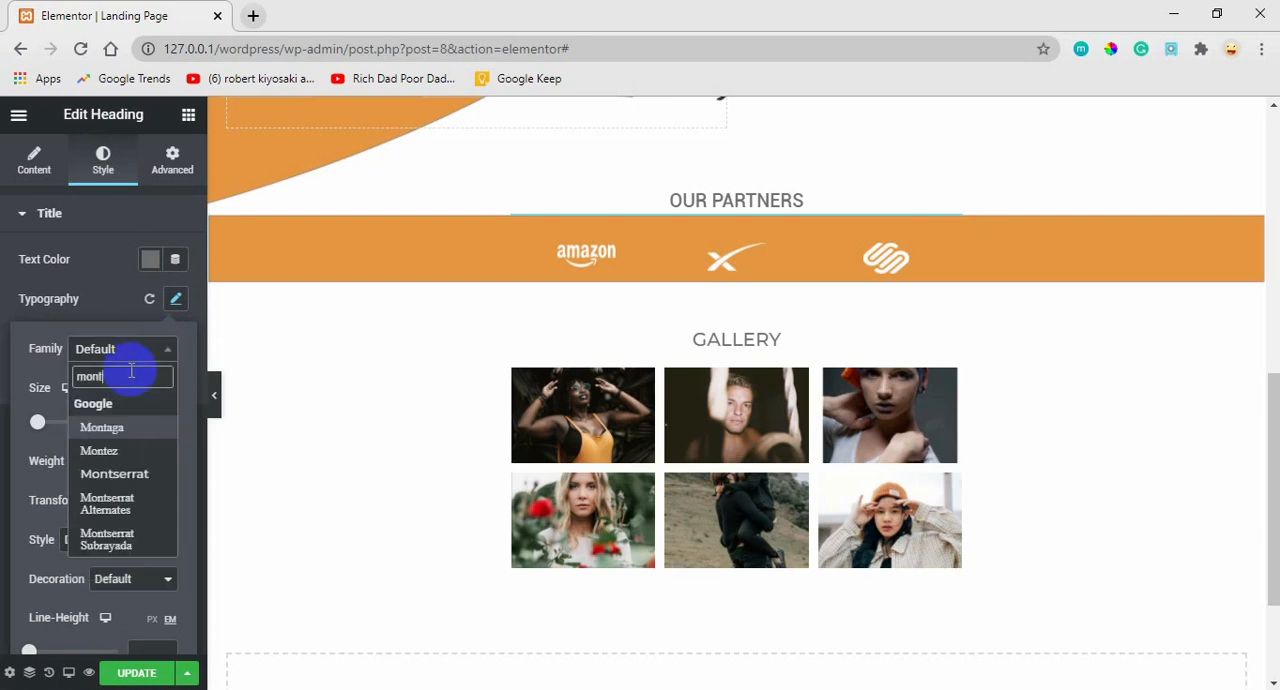
click(128, 476)
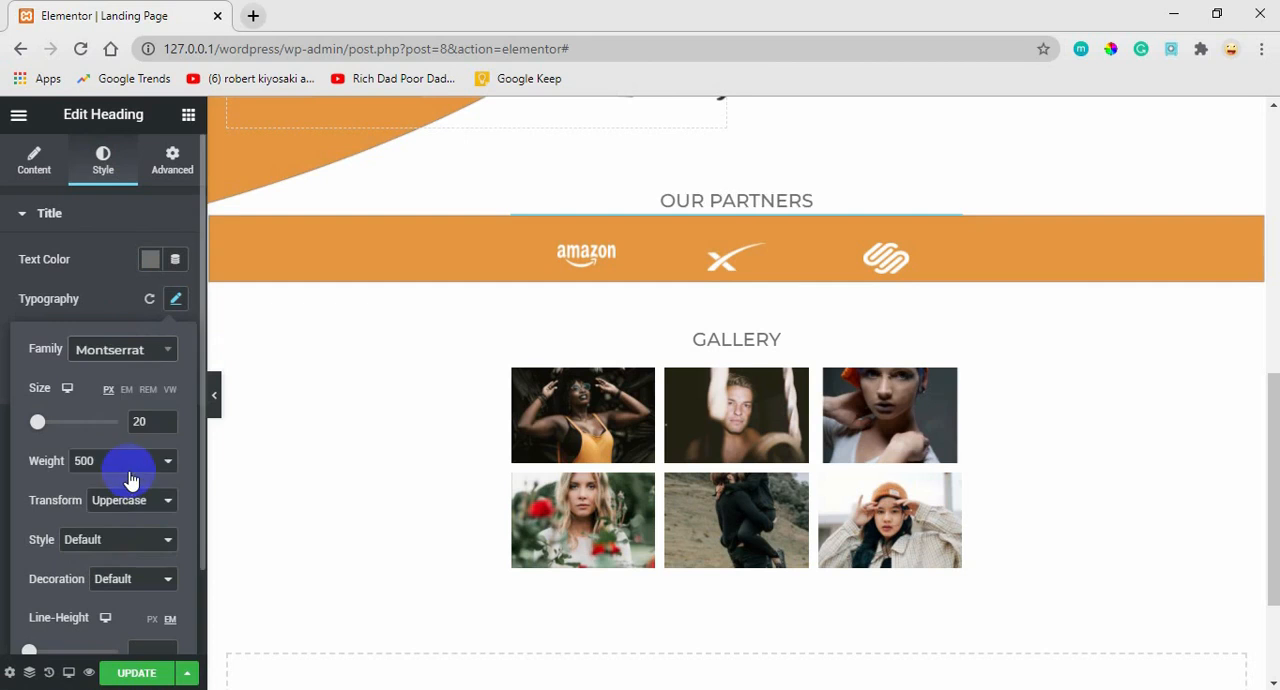
click(131, 673)
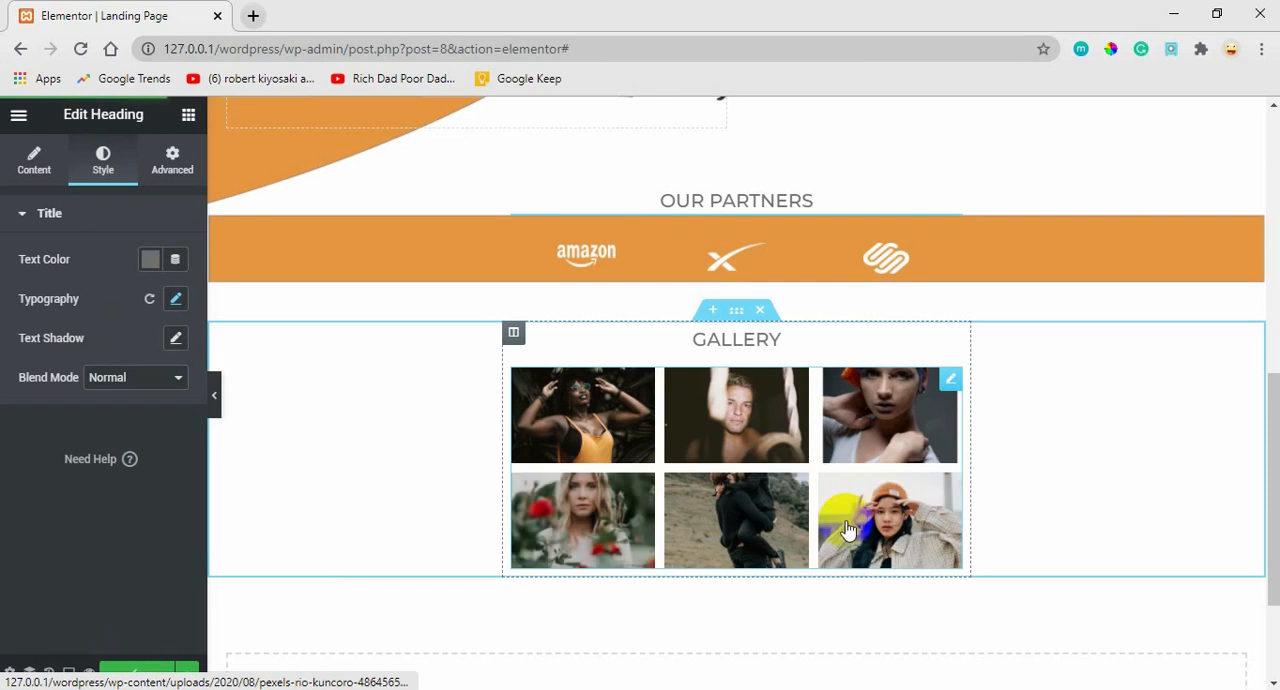
Switch to Adobe XD, preview the MERAKI prototype, and open and close its Download Magazine popup form.
drag(1262, 467, 1134, 515)
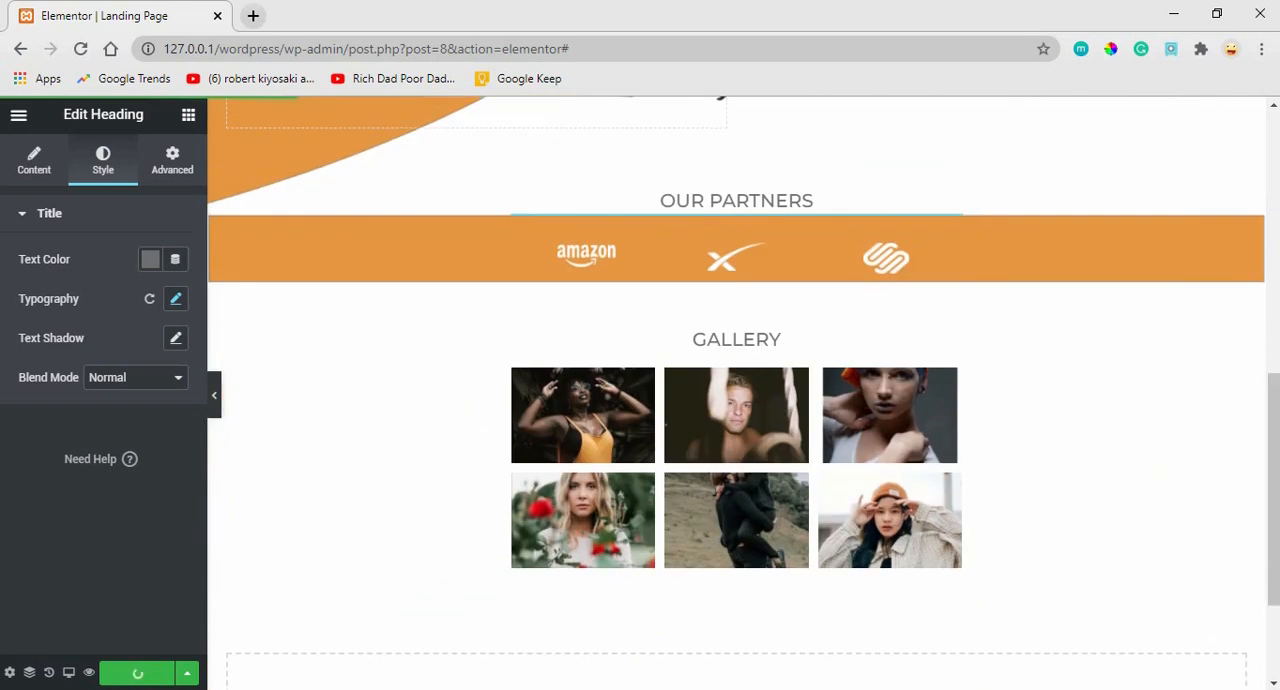
click(749, 688)
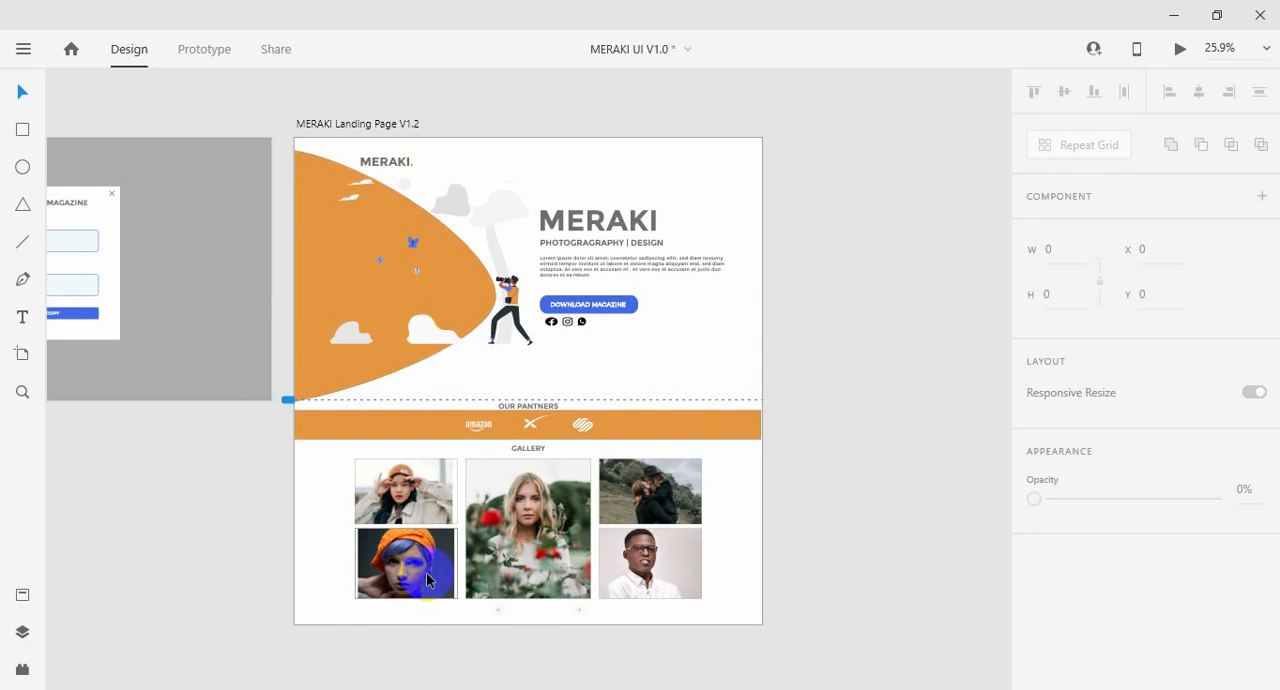
click(202, 52)
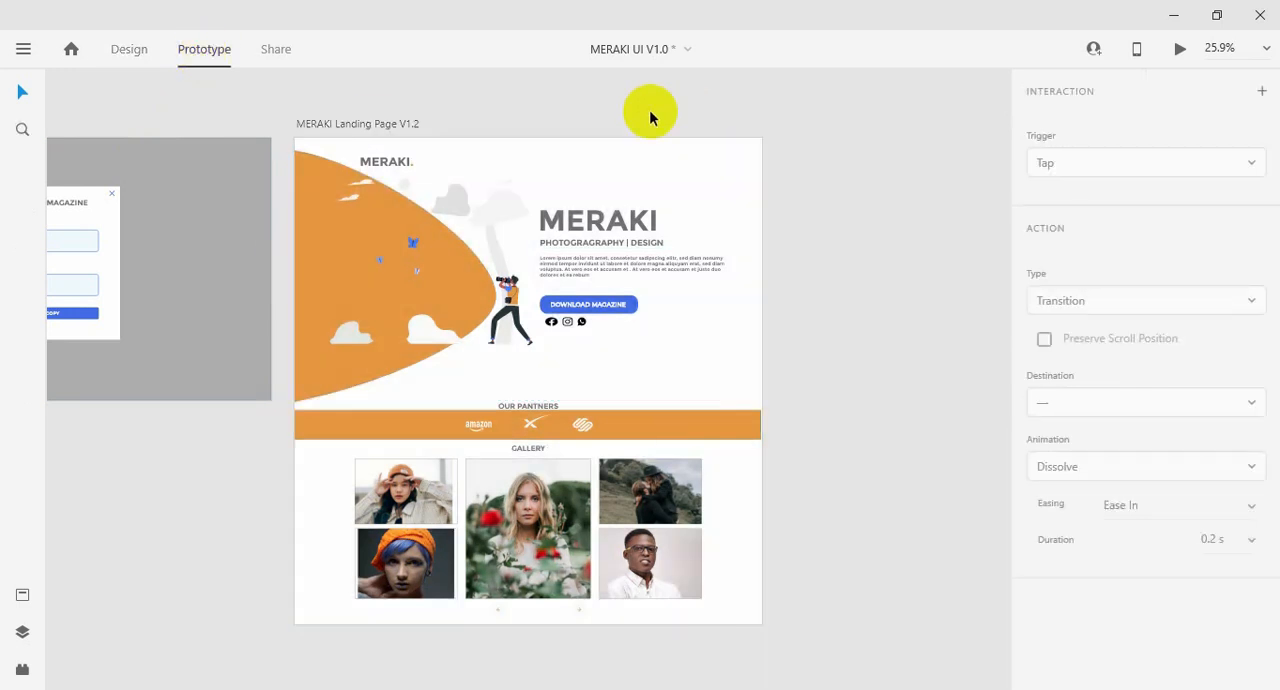
click(1180, 53)
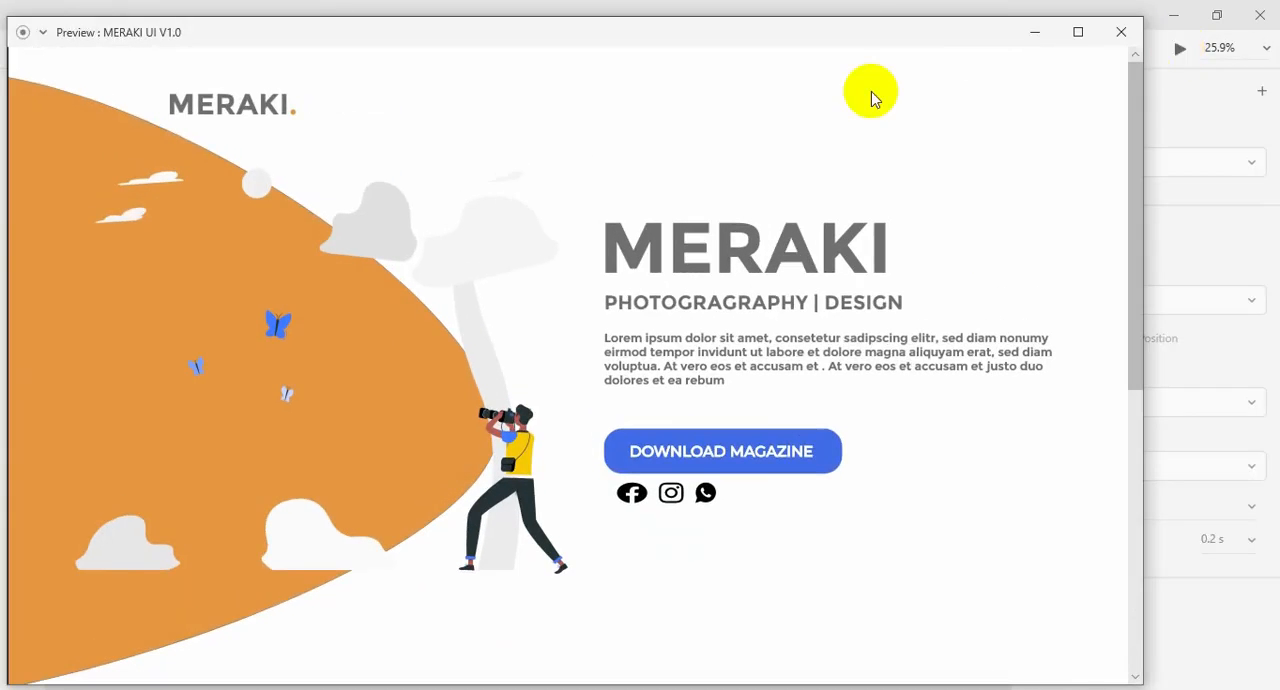
drag(660, 44, 733, 44)
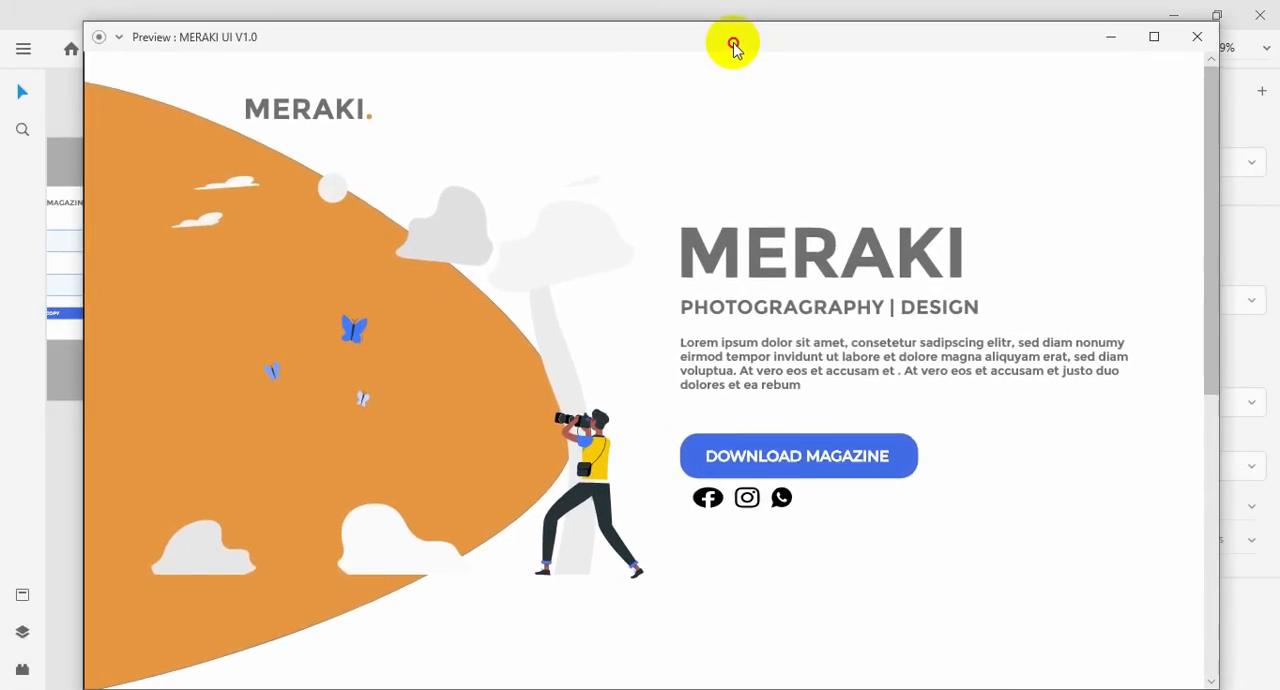
click(799, 462)
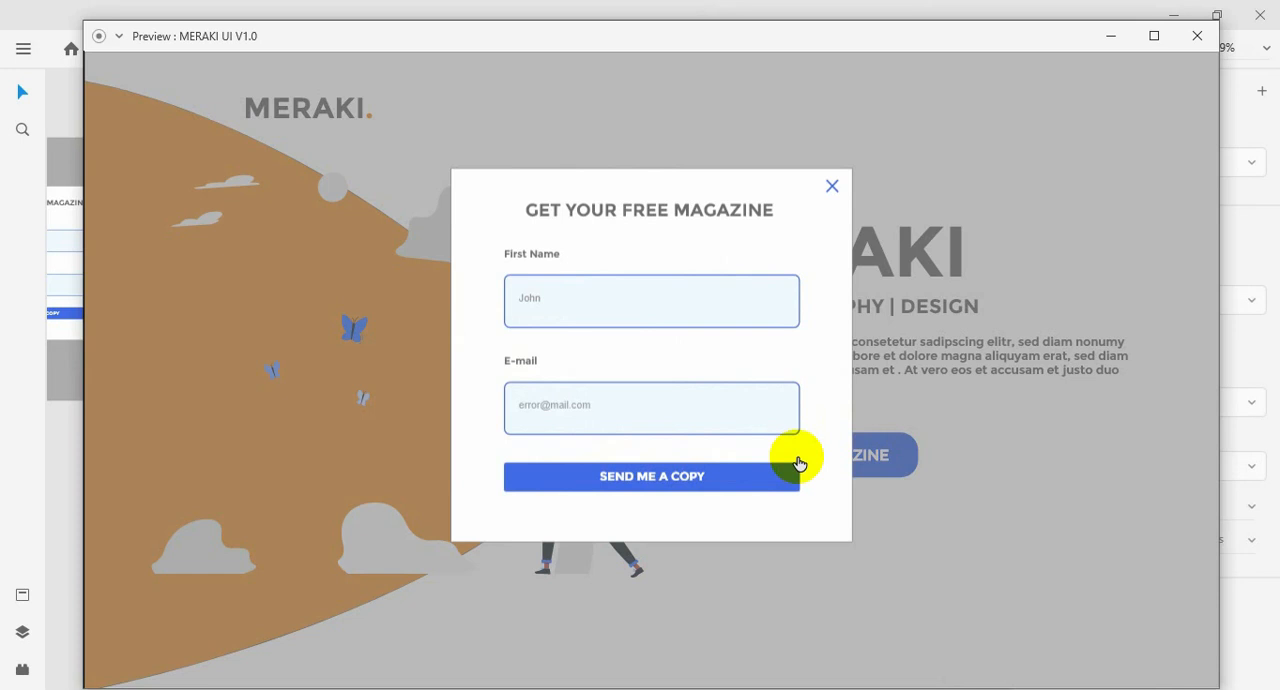
click(831, 187)
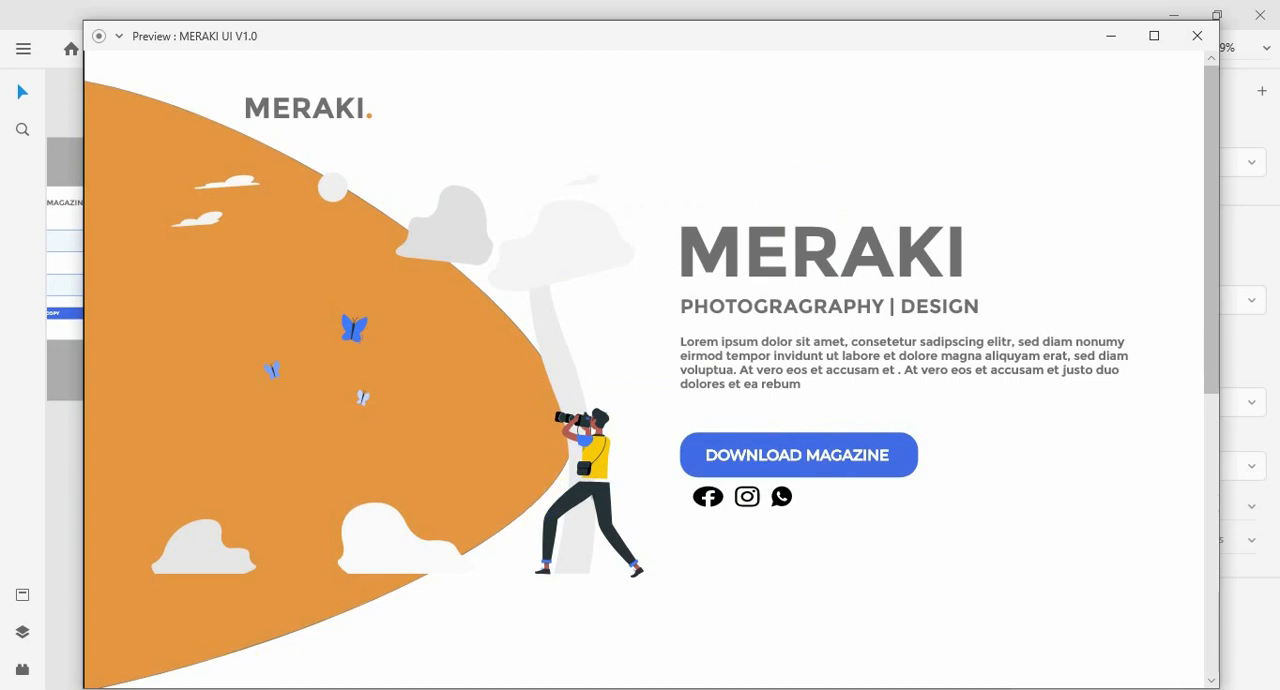
Switch to the live Landing Page in Chrome and test opening and closing its magazine popup form.
mouse_move(309, 689)
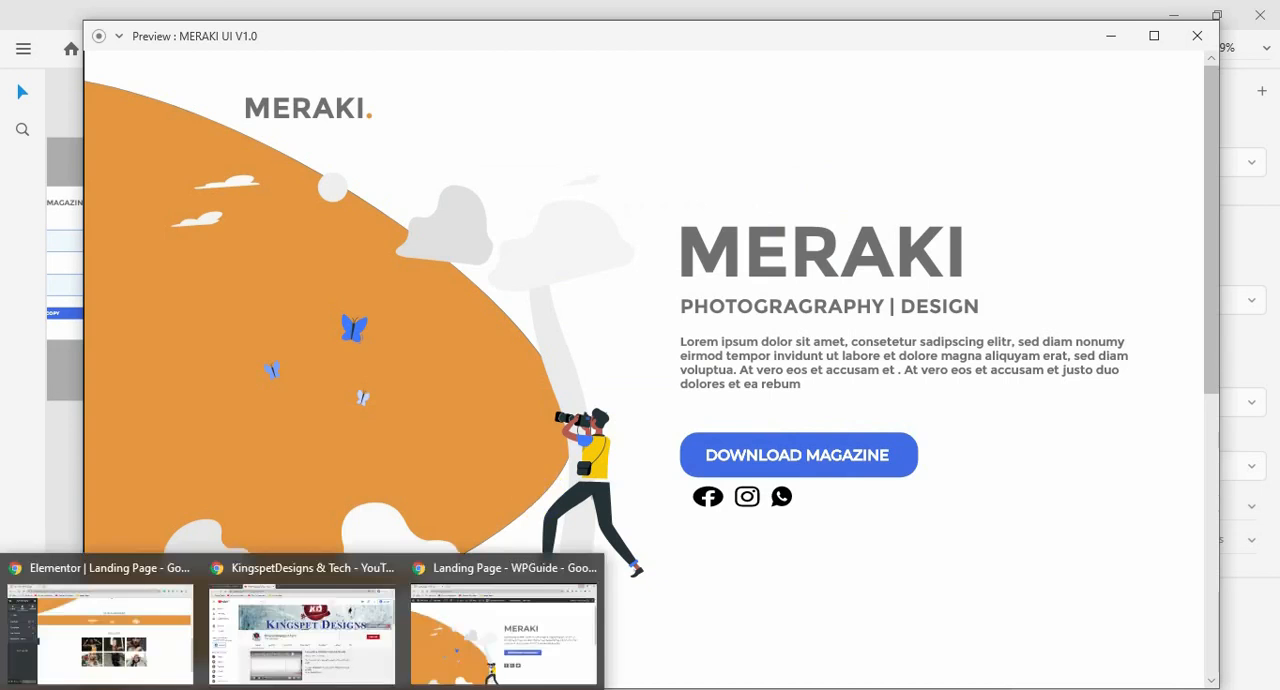
click(124, 655)
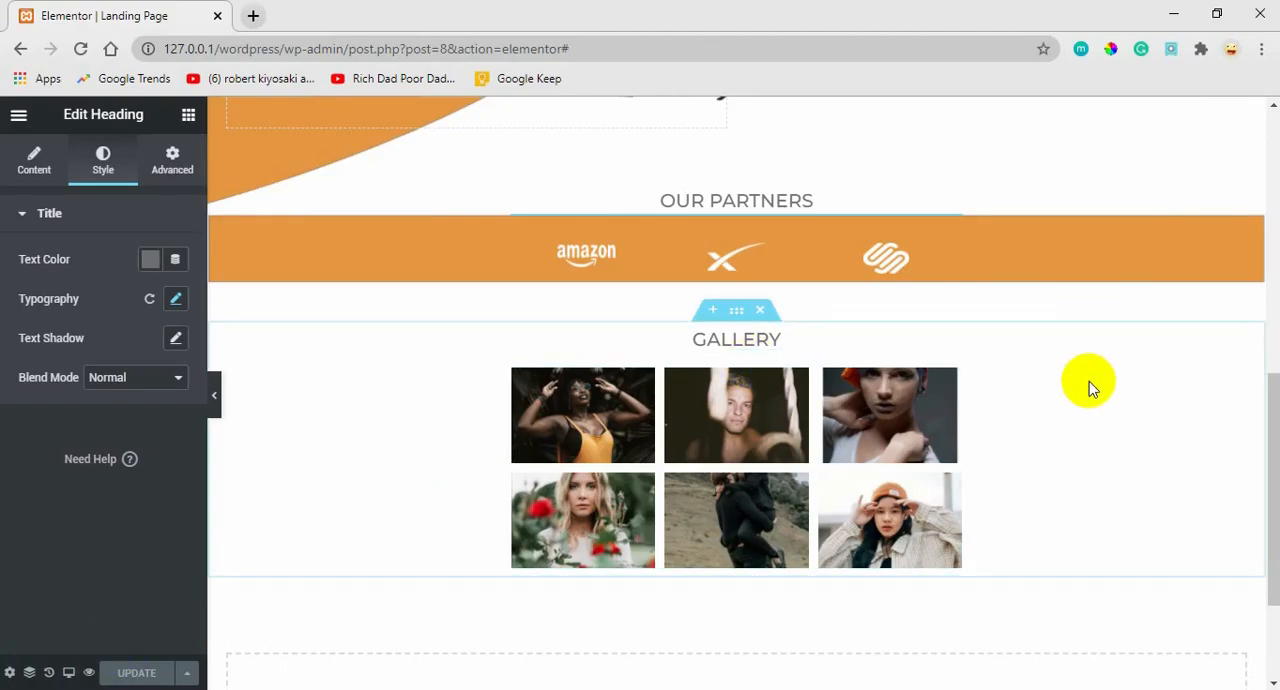
mouse_move(309, 689)
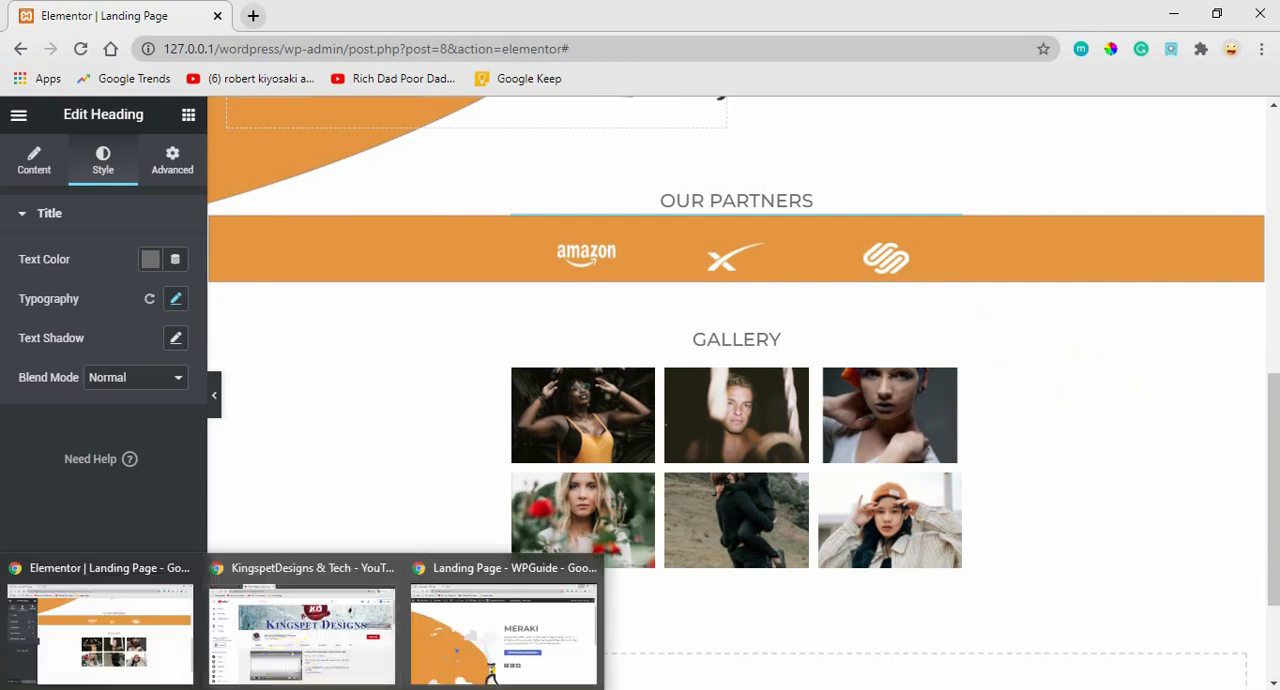
click(506, 628)
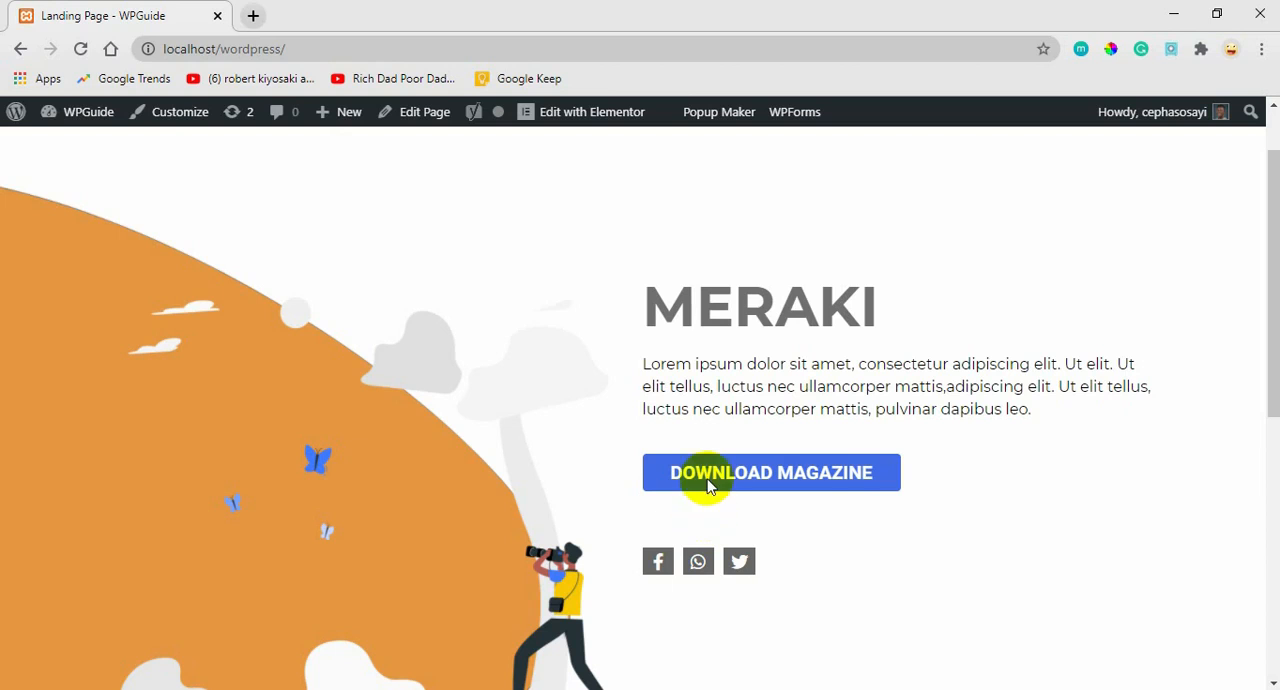
click(760, 480)
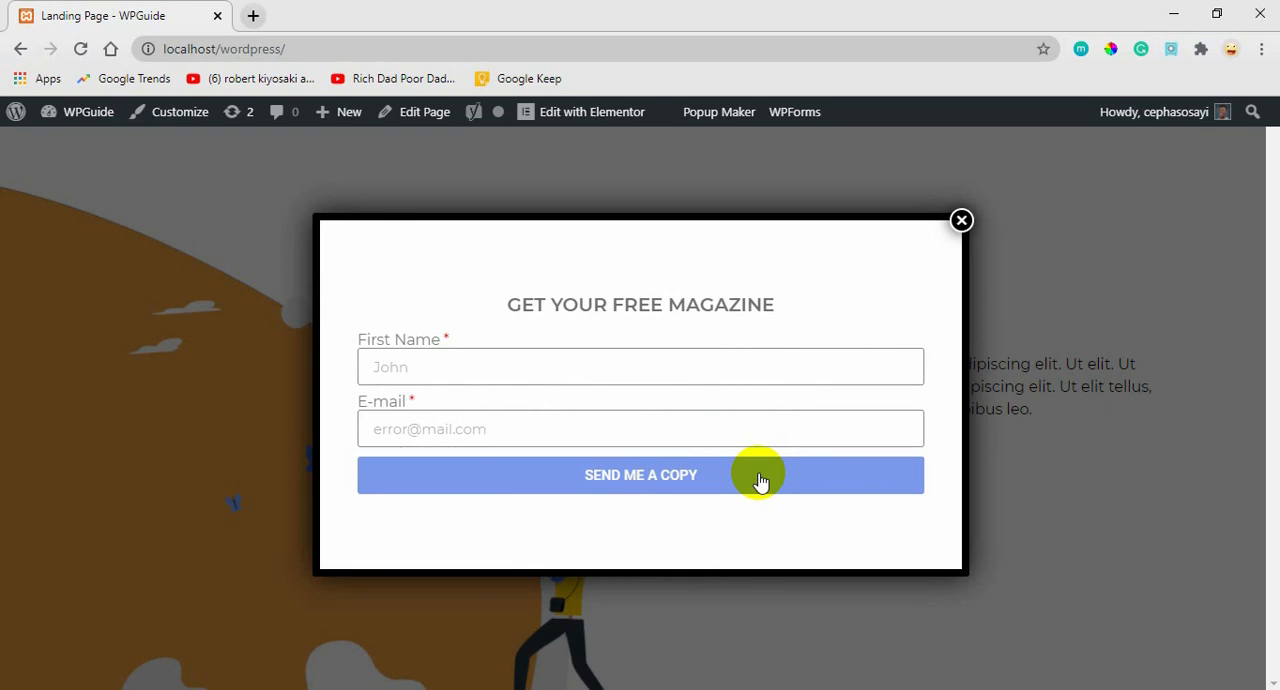
click(960, 220)
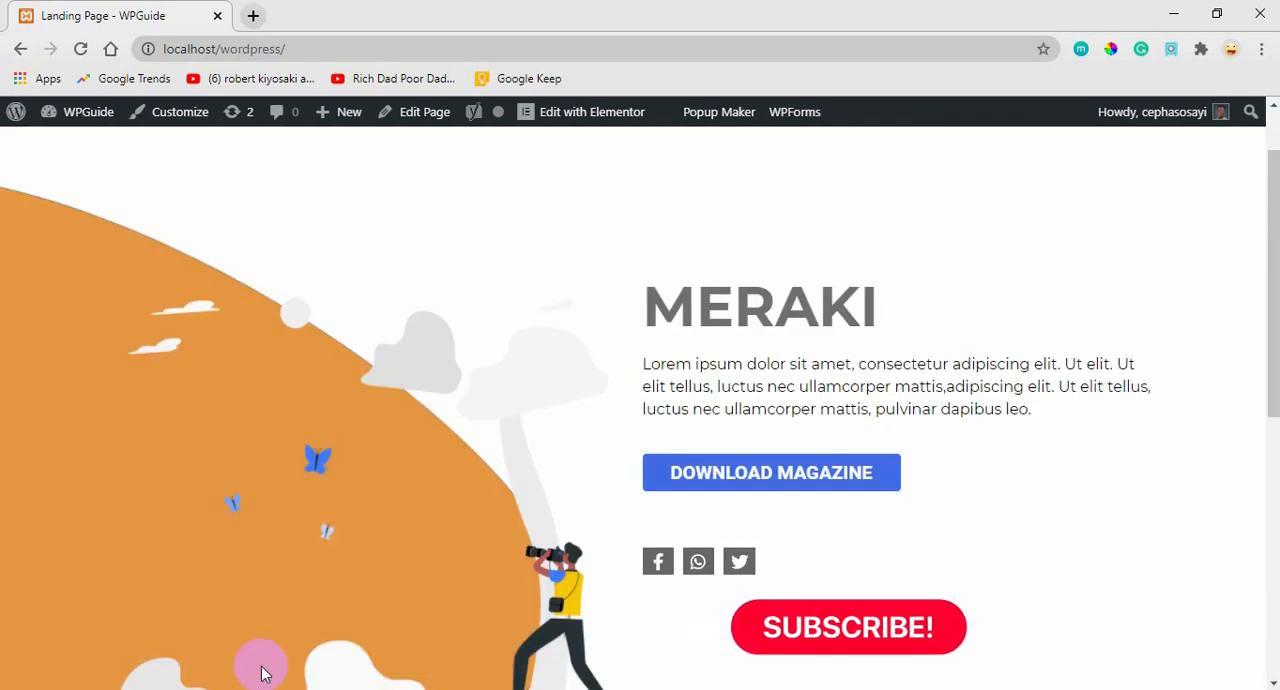
Return to the Elementor editor and review the landing page's hero and OUR PARTNERS sections.
mouse_move(263, 685)
click(47, 620)
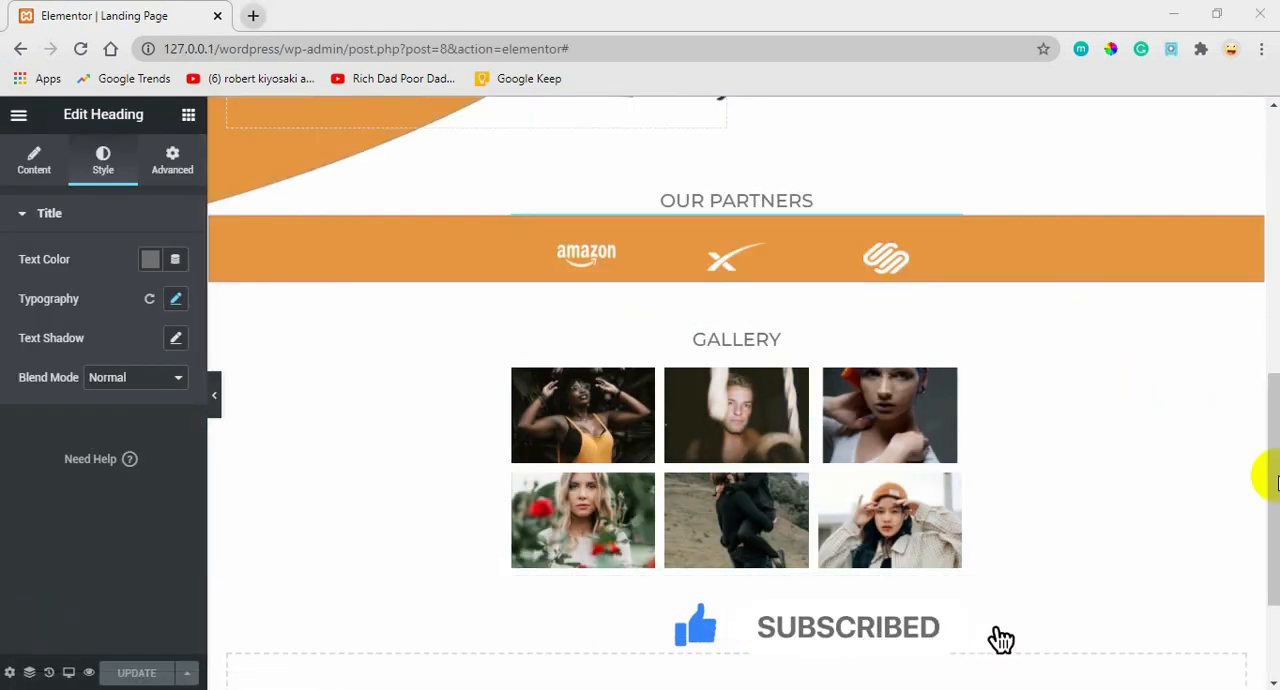
drag(1266, 488, 1264, 548)
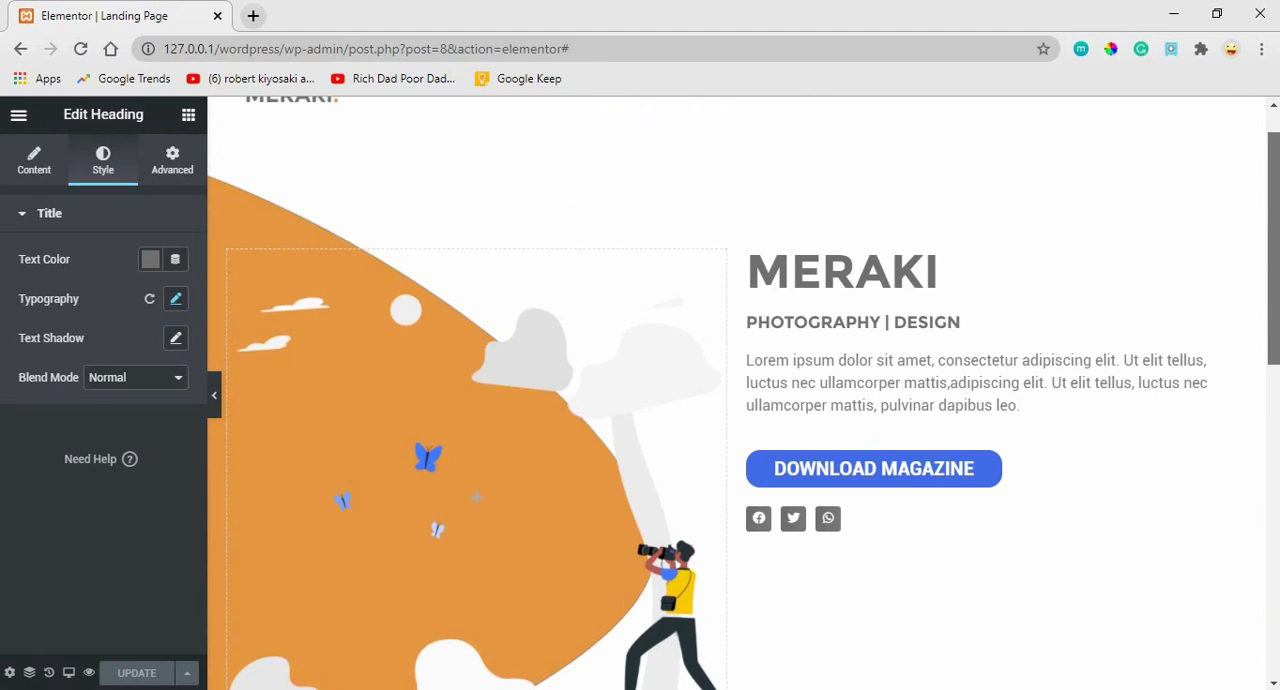
drag(1266, 242, 1249, 323)
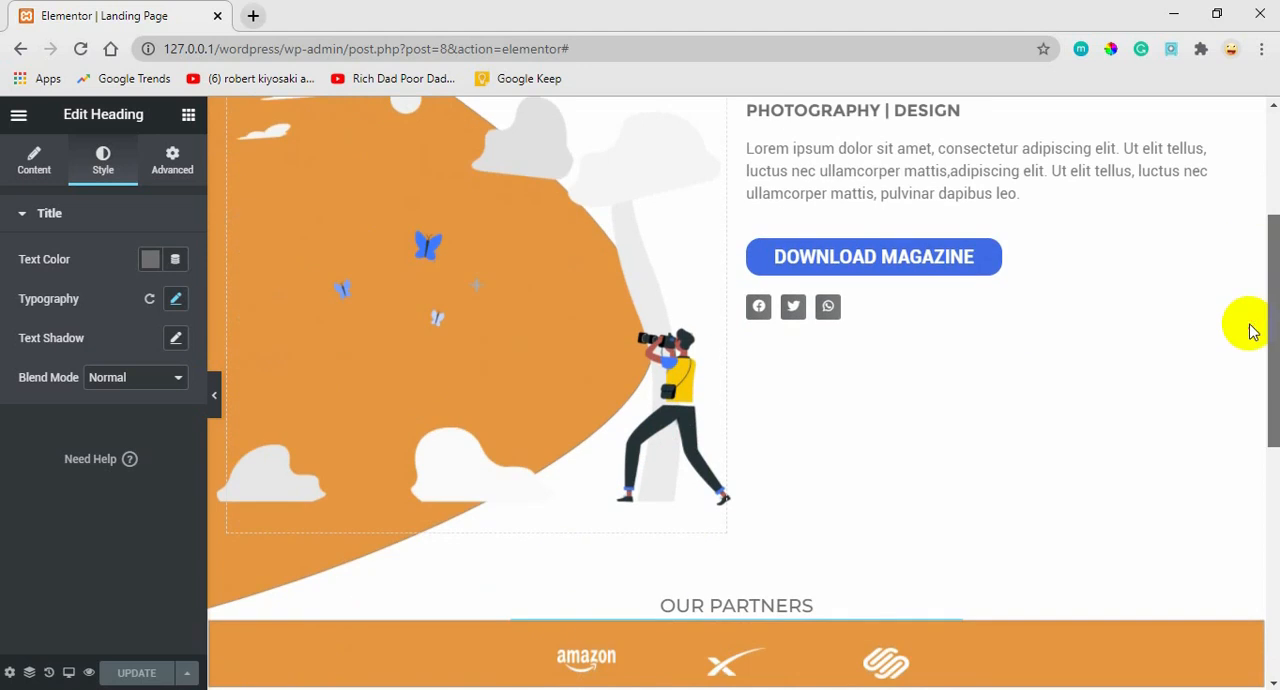